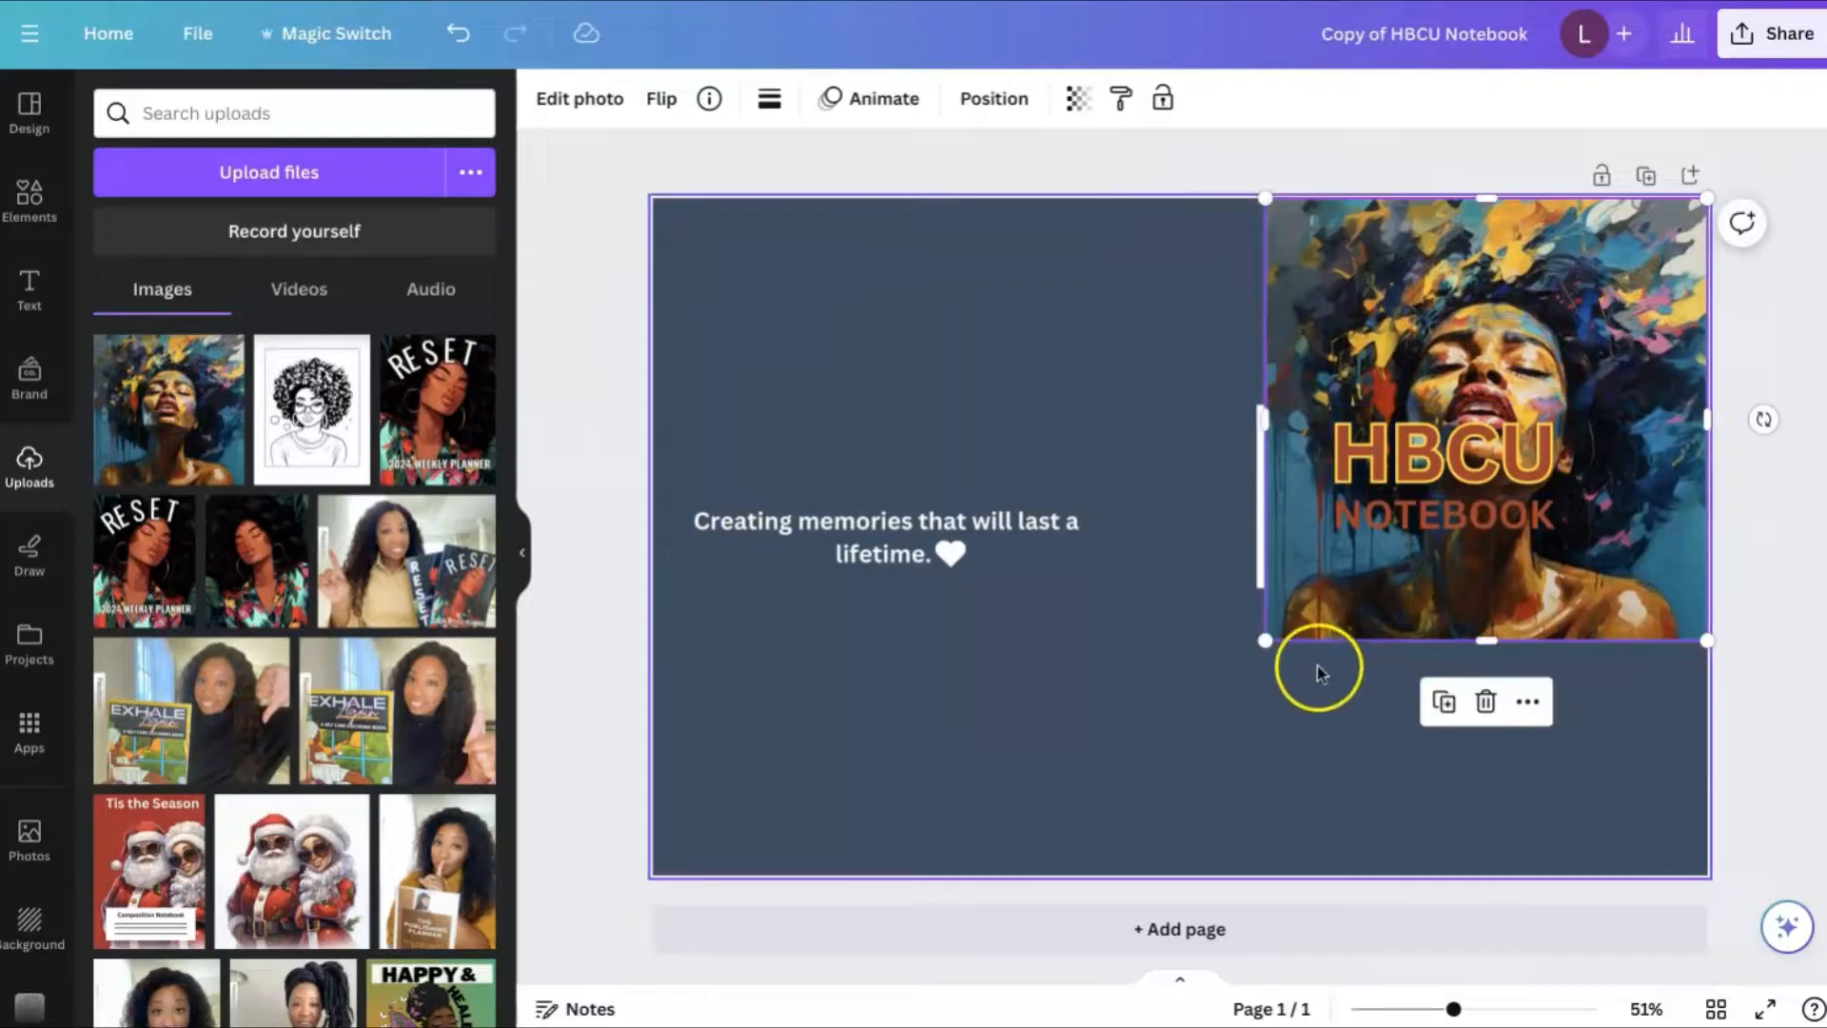
Step: Enlarge the portrait photo to about 9 × 11.25 in so it covers the full height of the front cover
left_click_drag(1268, 640, 1224, 800)
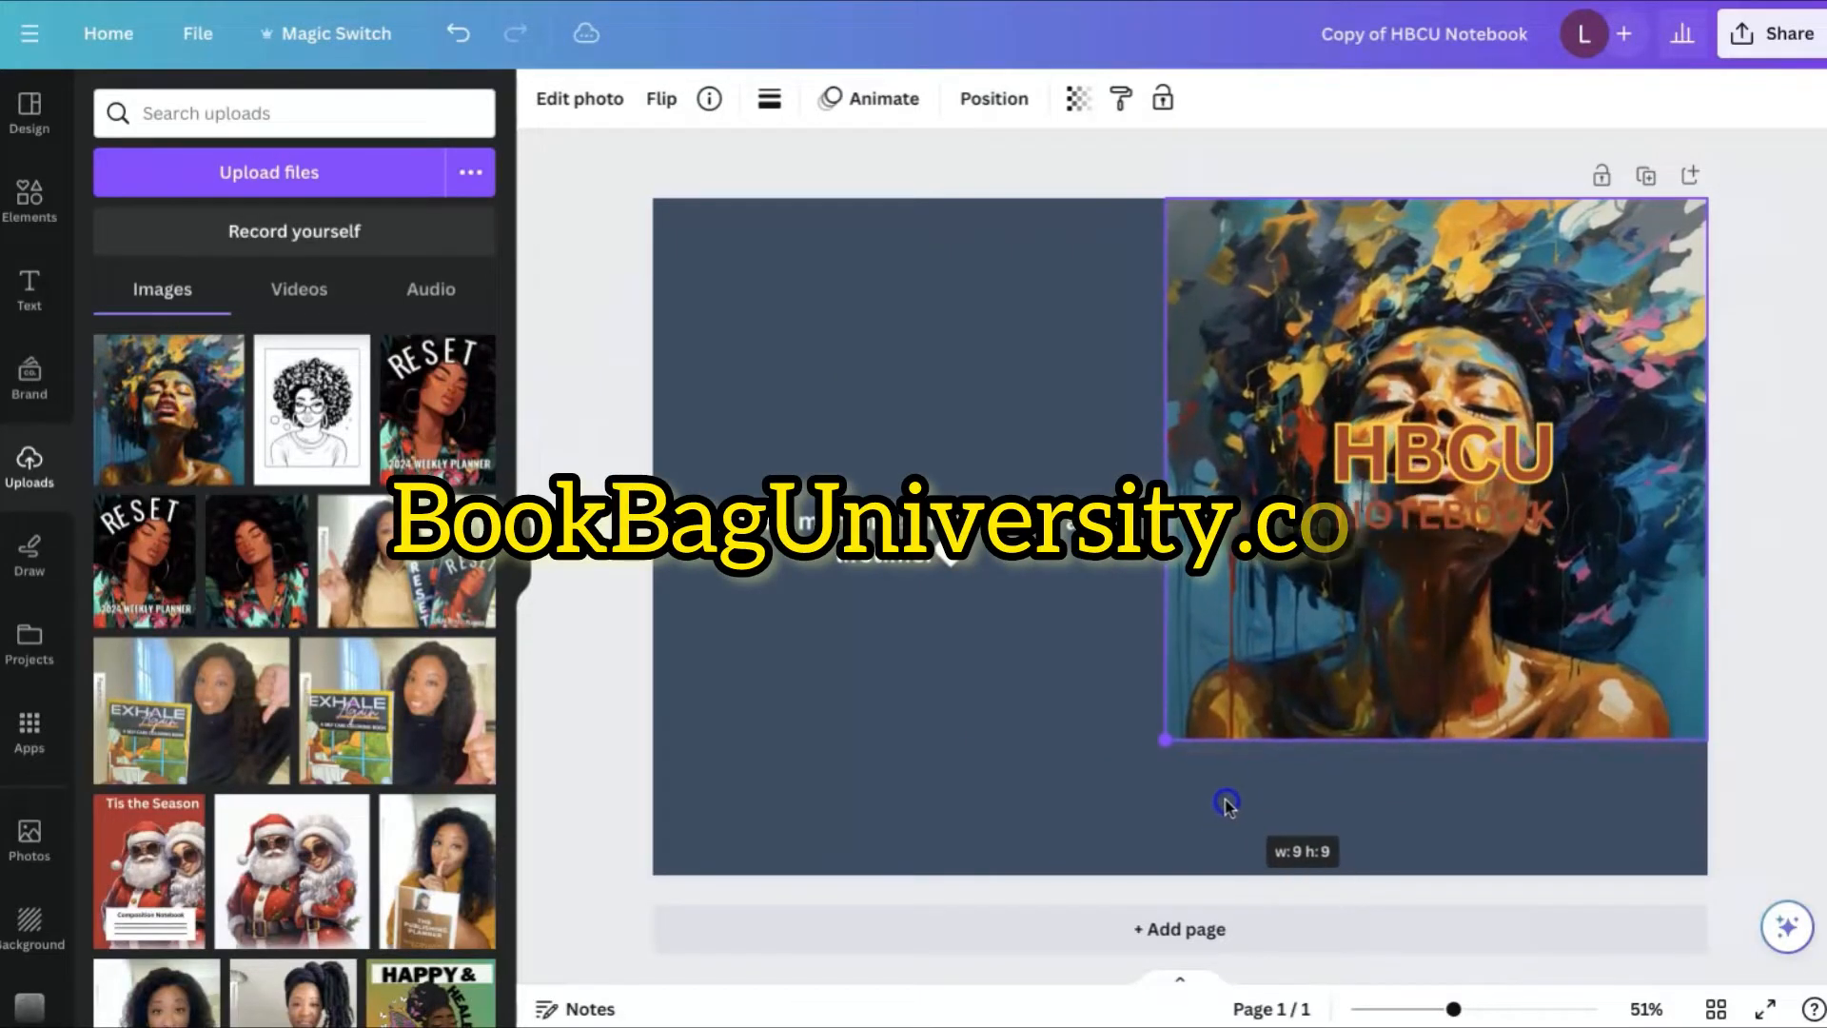
left_click_drag(1438, 739, 1440, 883)
left_click(1795, 628)
Step: Change the cover's background colour to the rust brown from the document colours
left_click(815, 379)
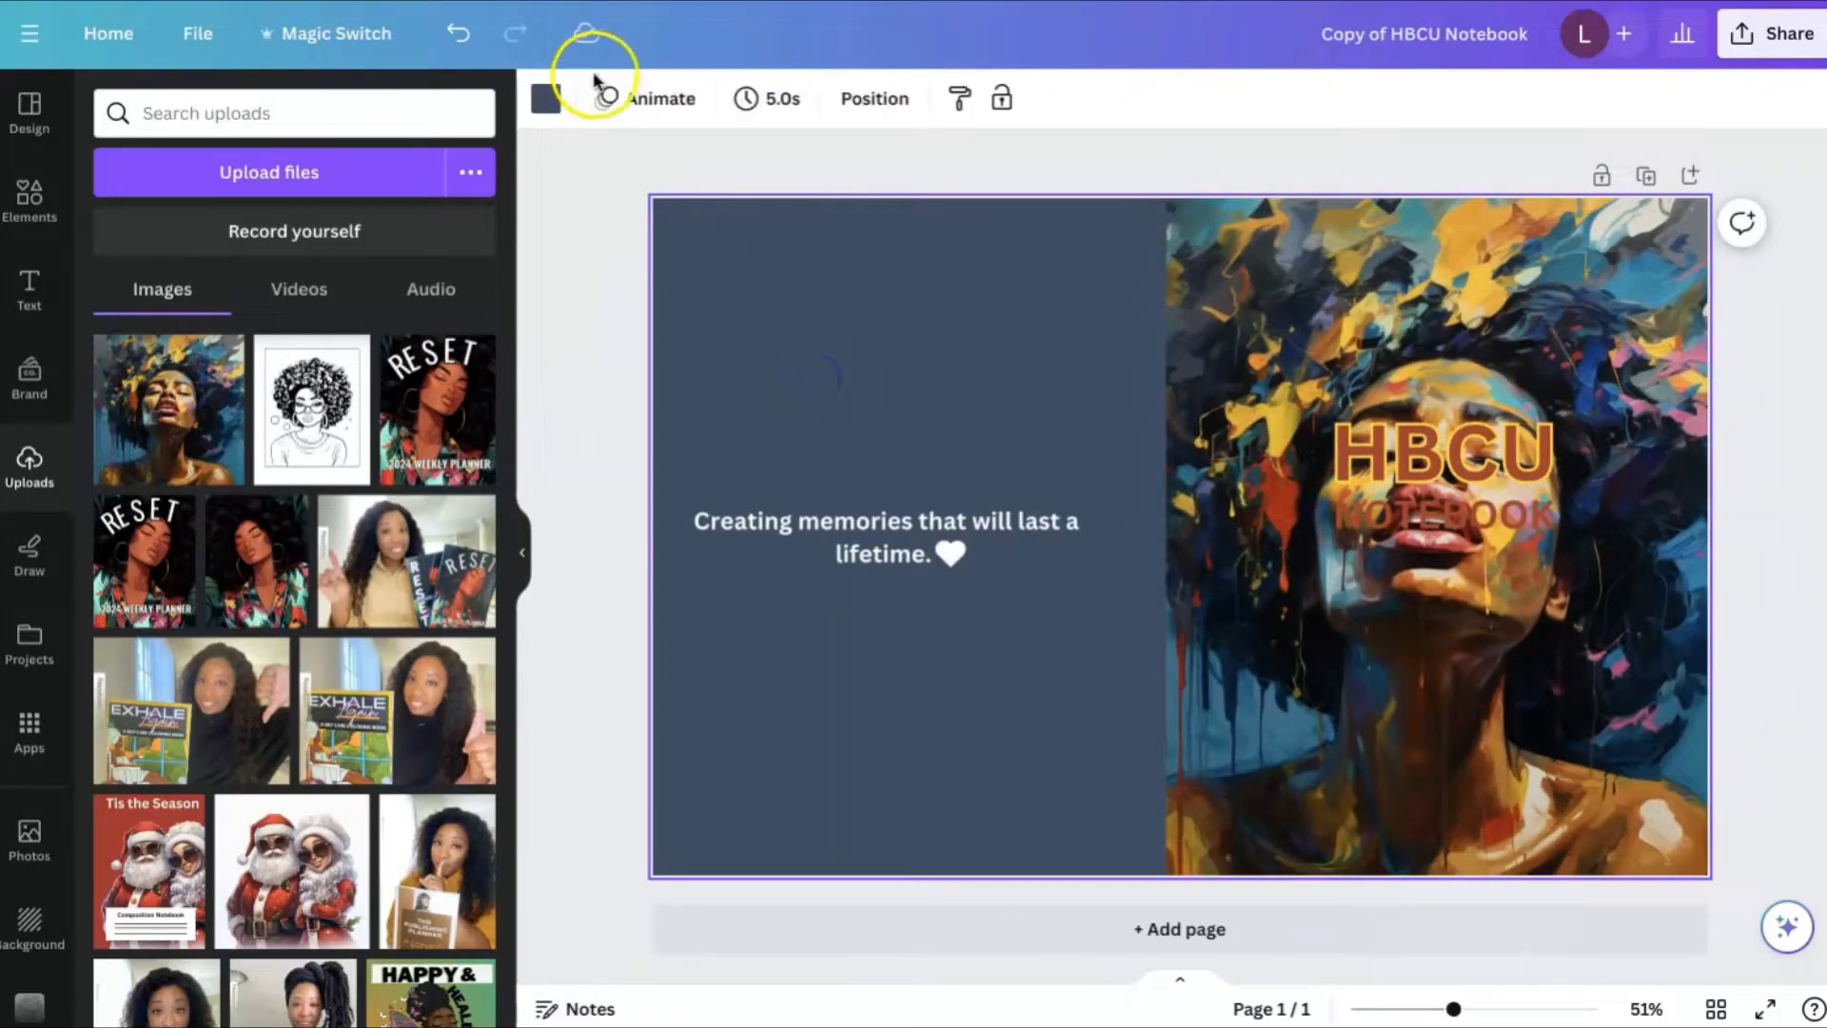
left_click(545, 98)
left_click(328, 248)
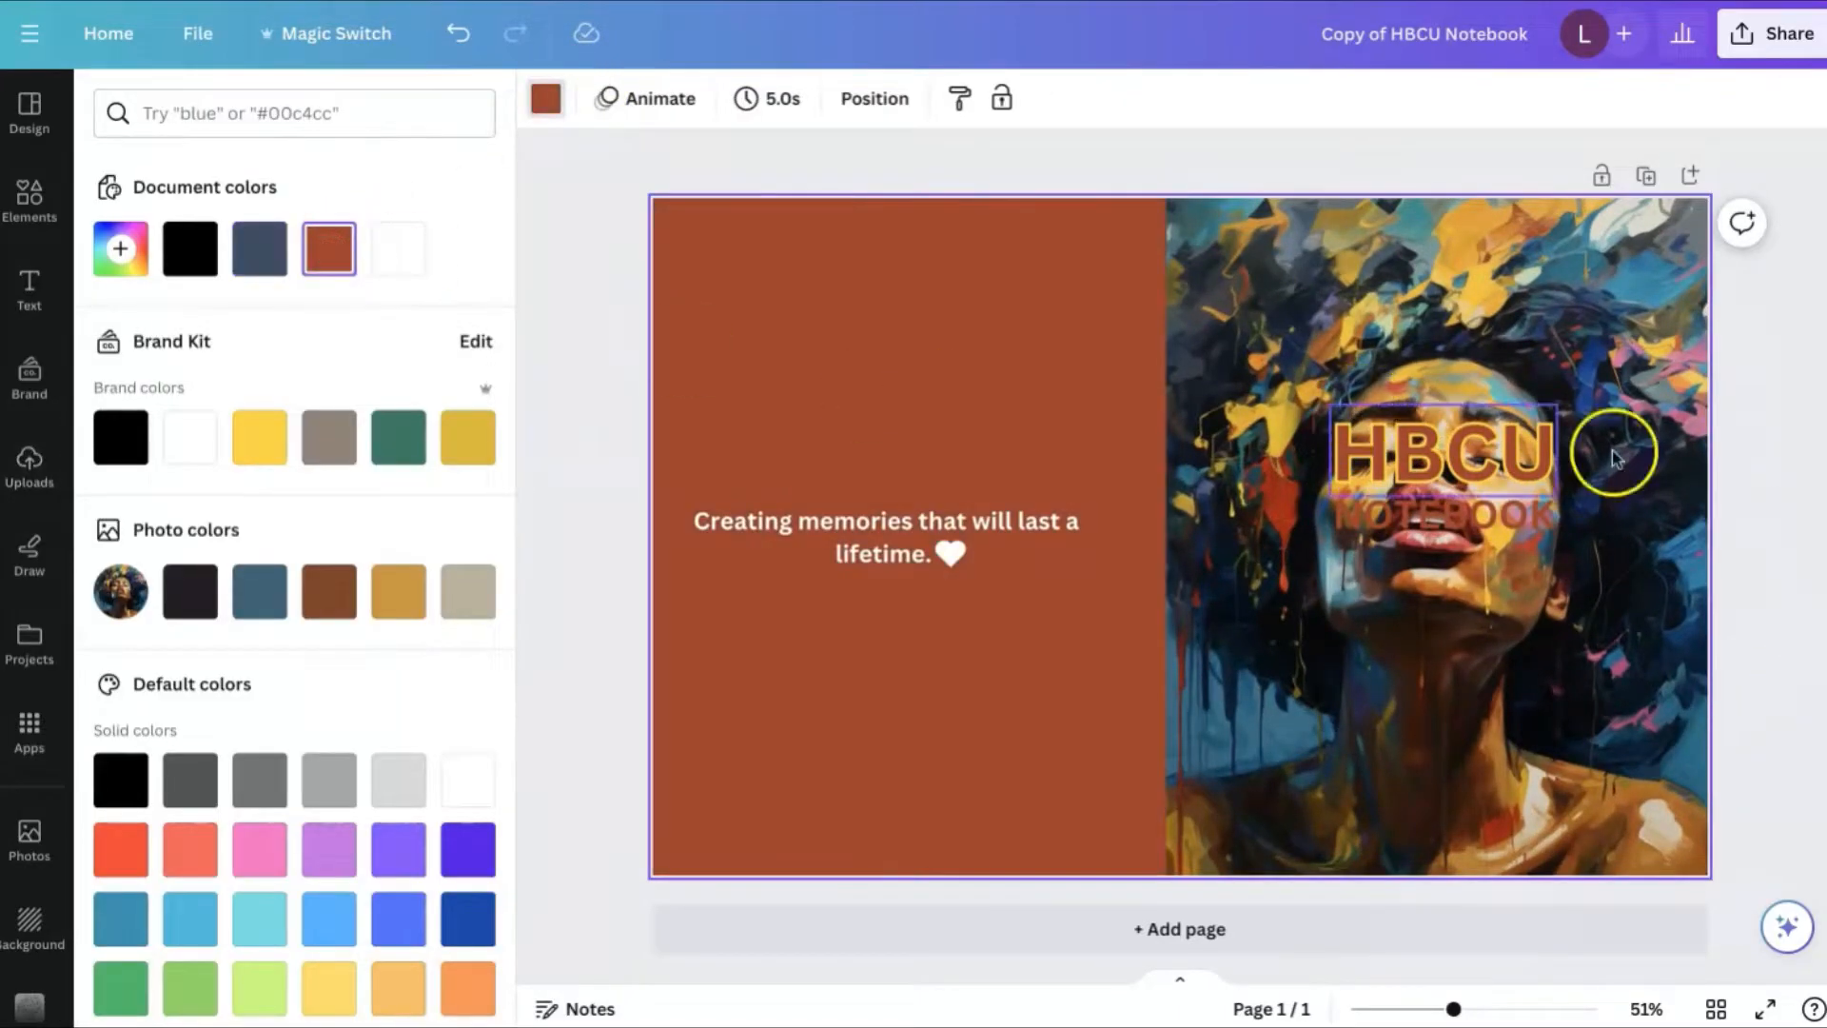
left_click(1812, 514)
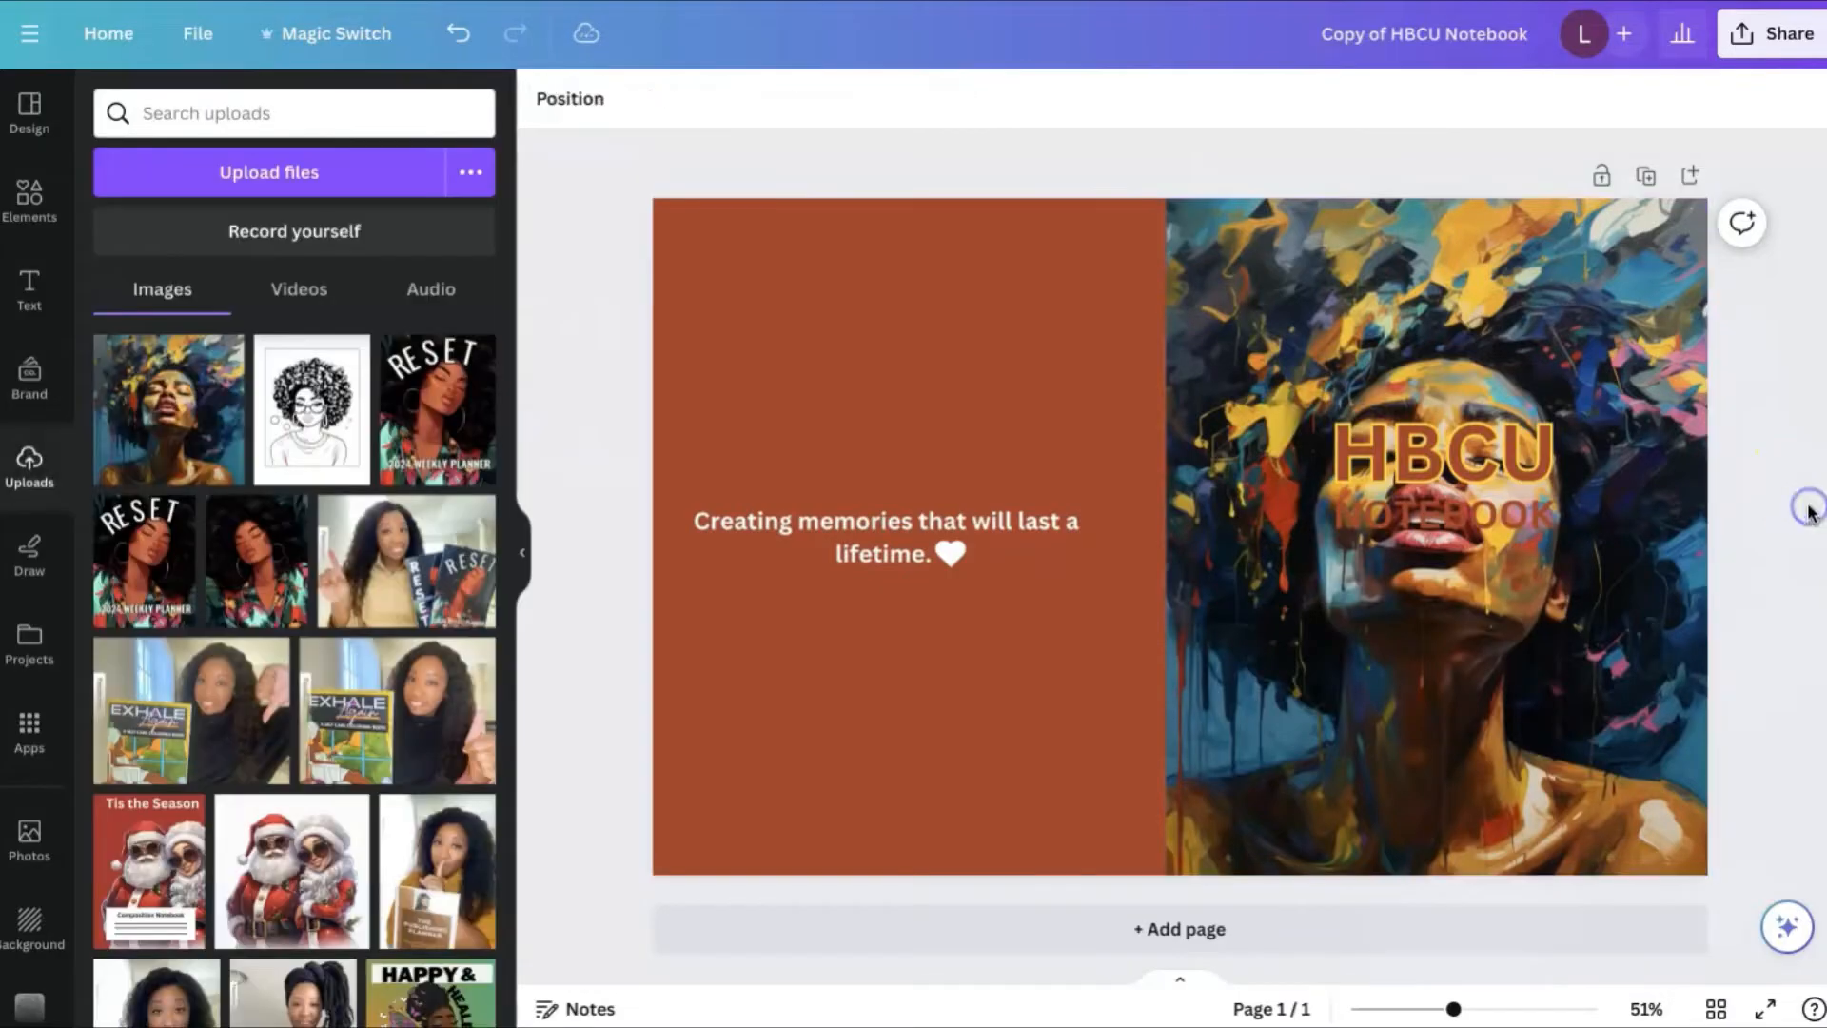
Step: Send the portrait photo backward, behind the white title box and the cover text
left_click(1539, 334)
left_click(994, 98)
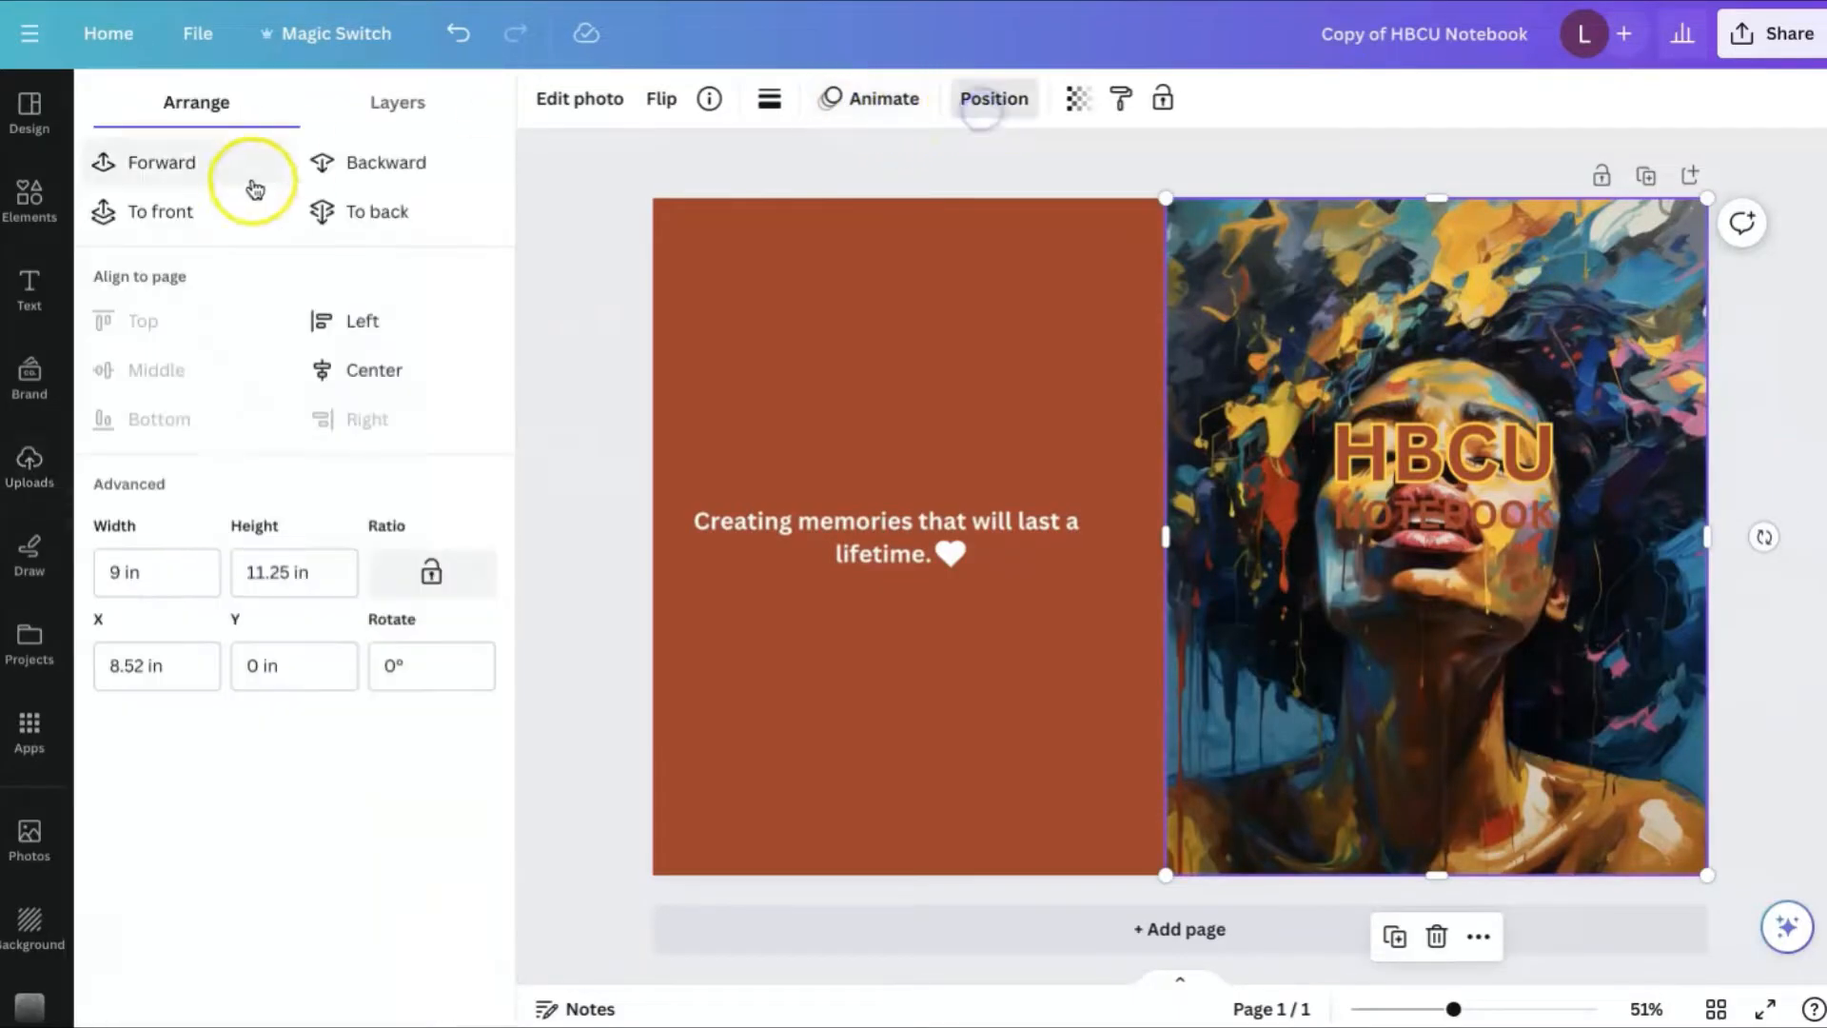
left_click(375, 163)
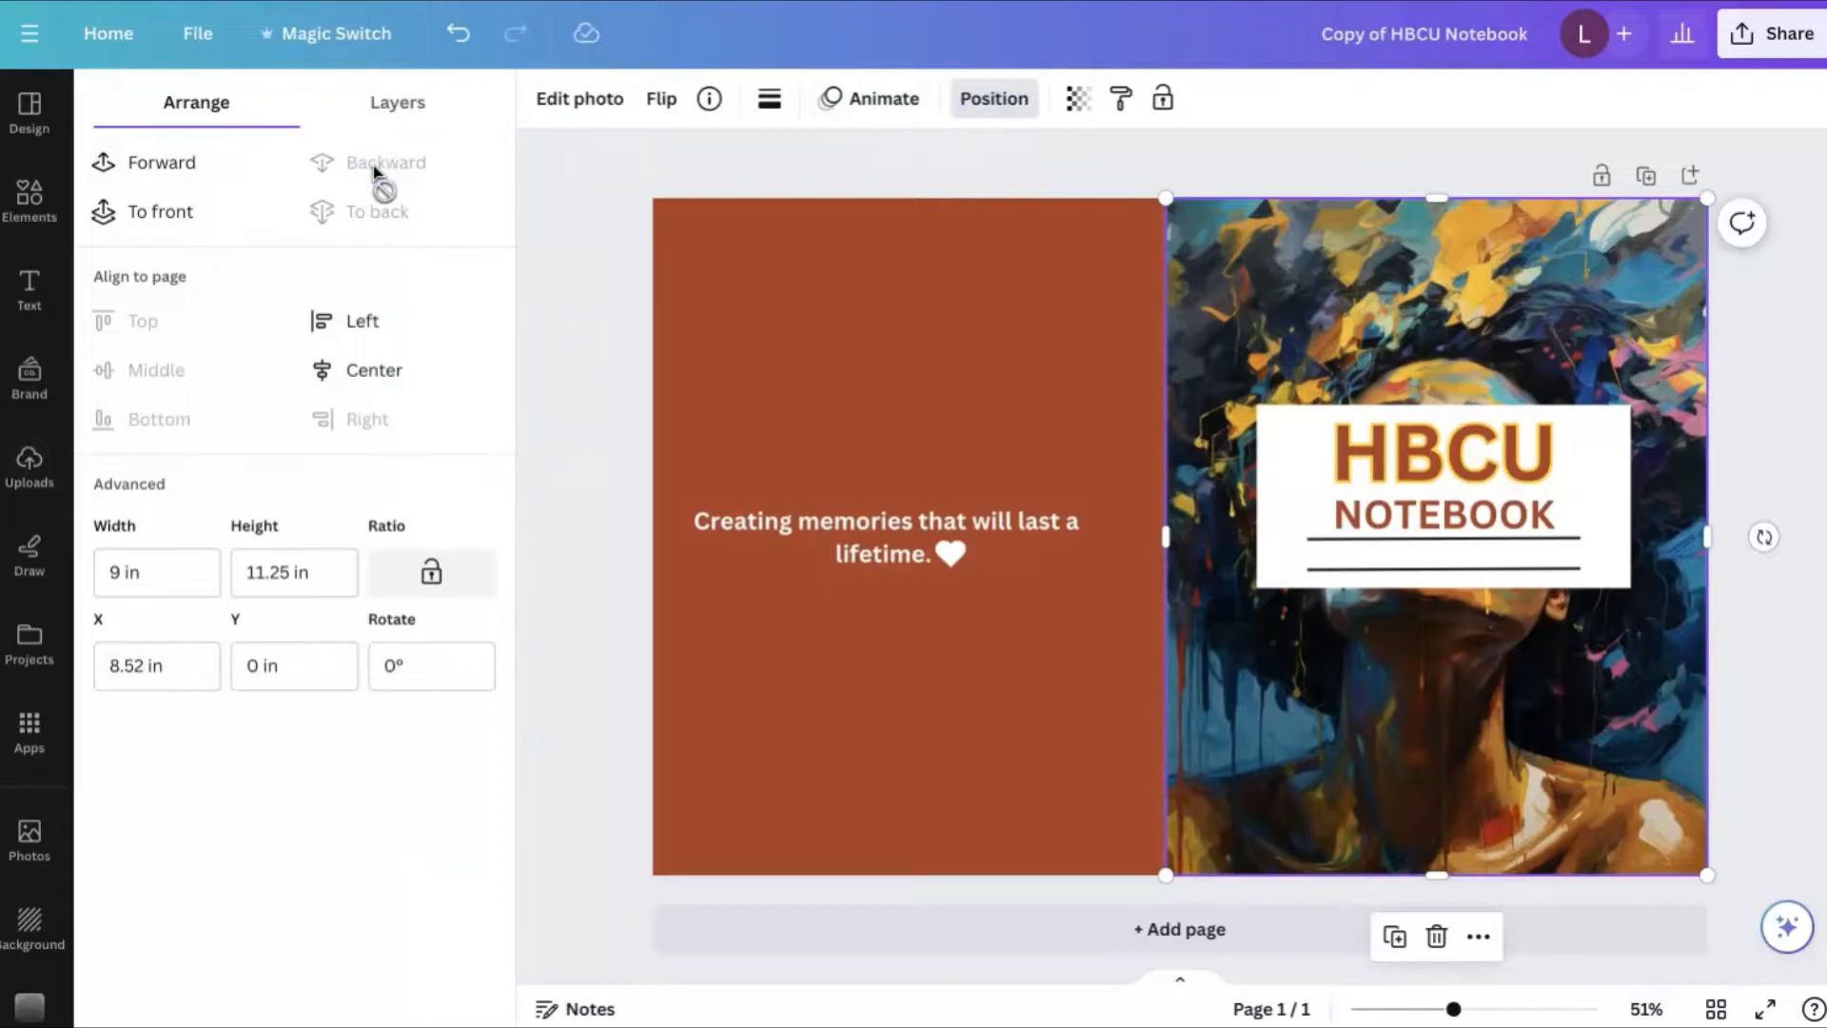
Step: Delete the HBCU title and the white box behind it from the front cover
left_click(1485, 457)
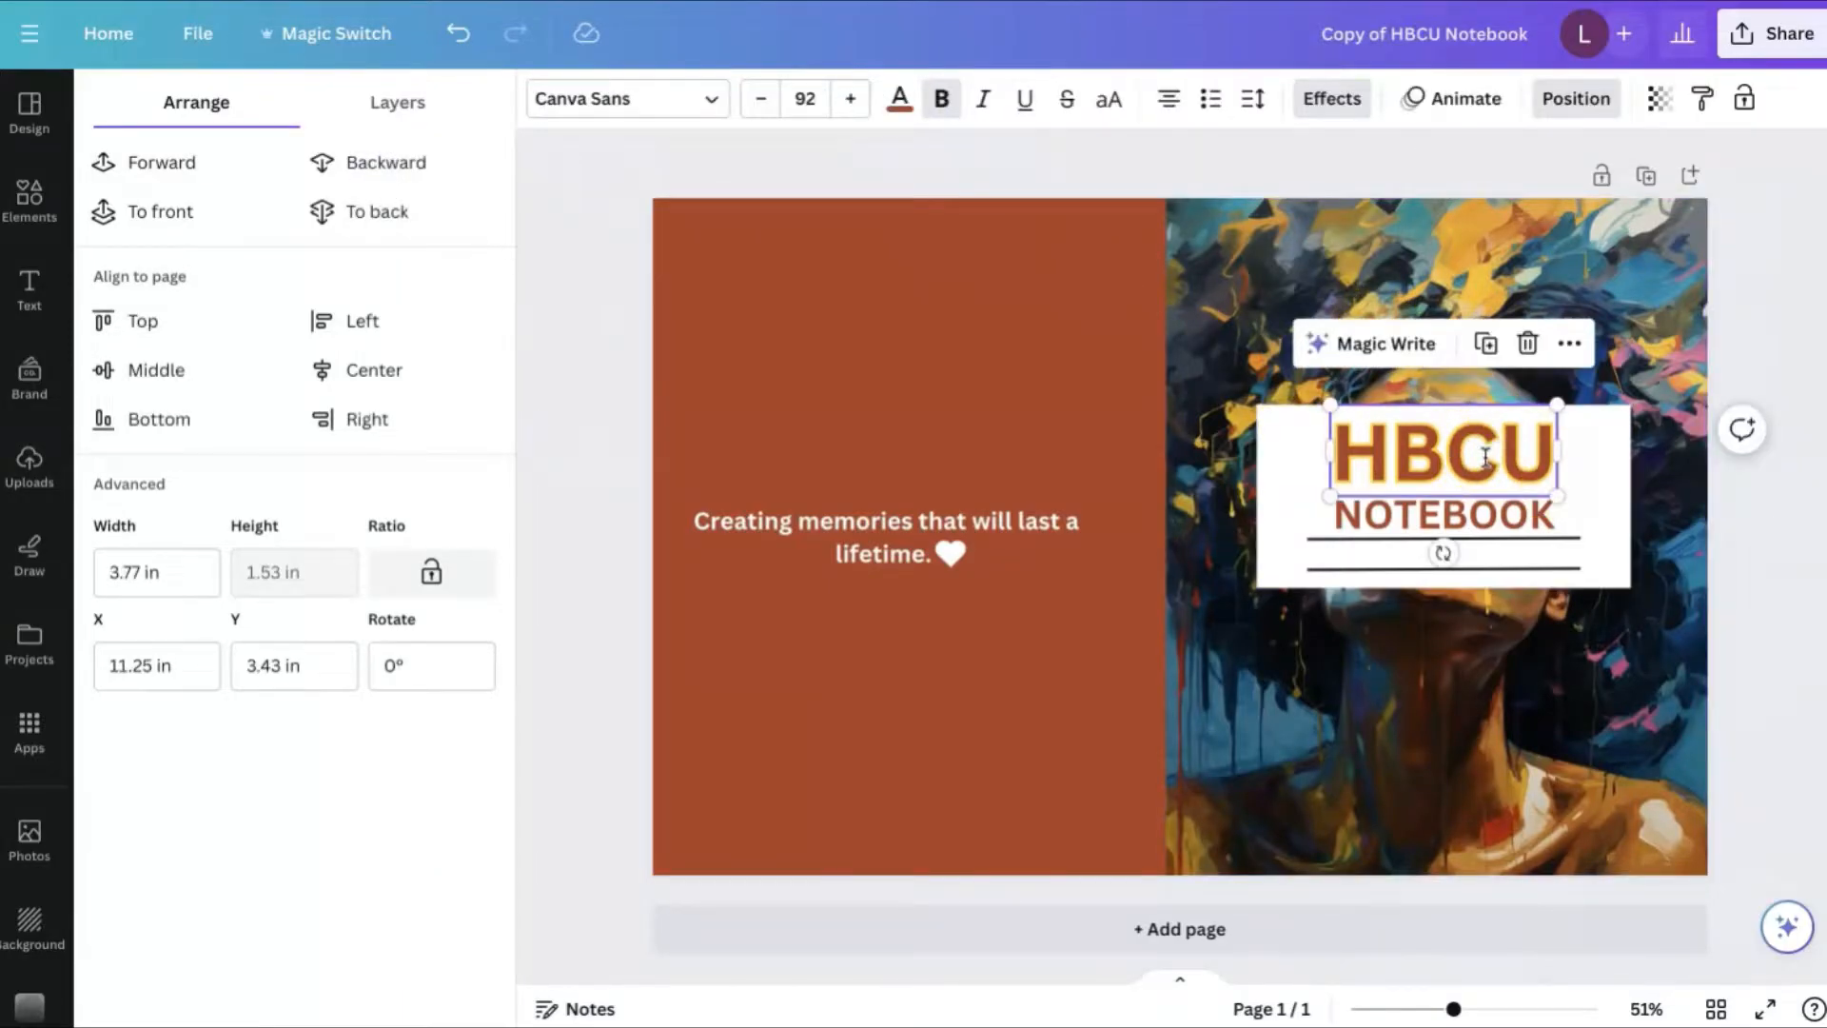
key("Delete")
left_click(1455, 458)
key("Delete")
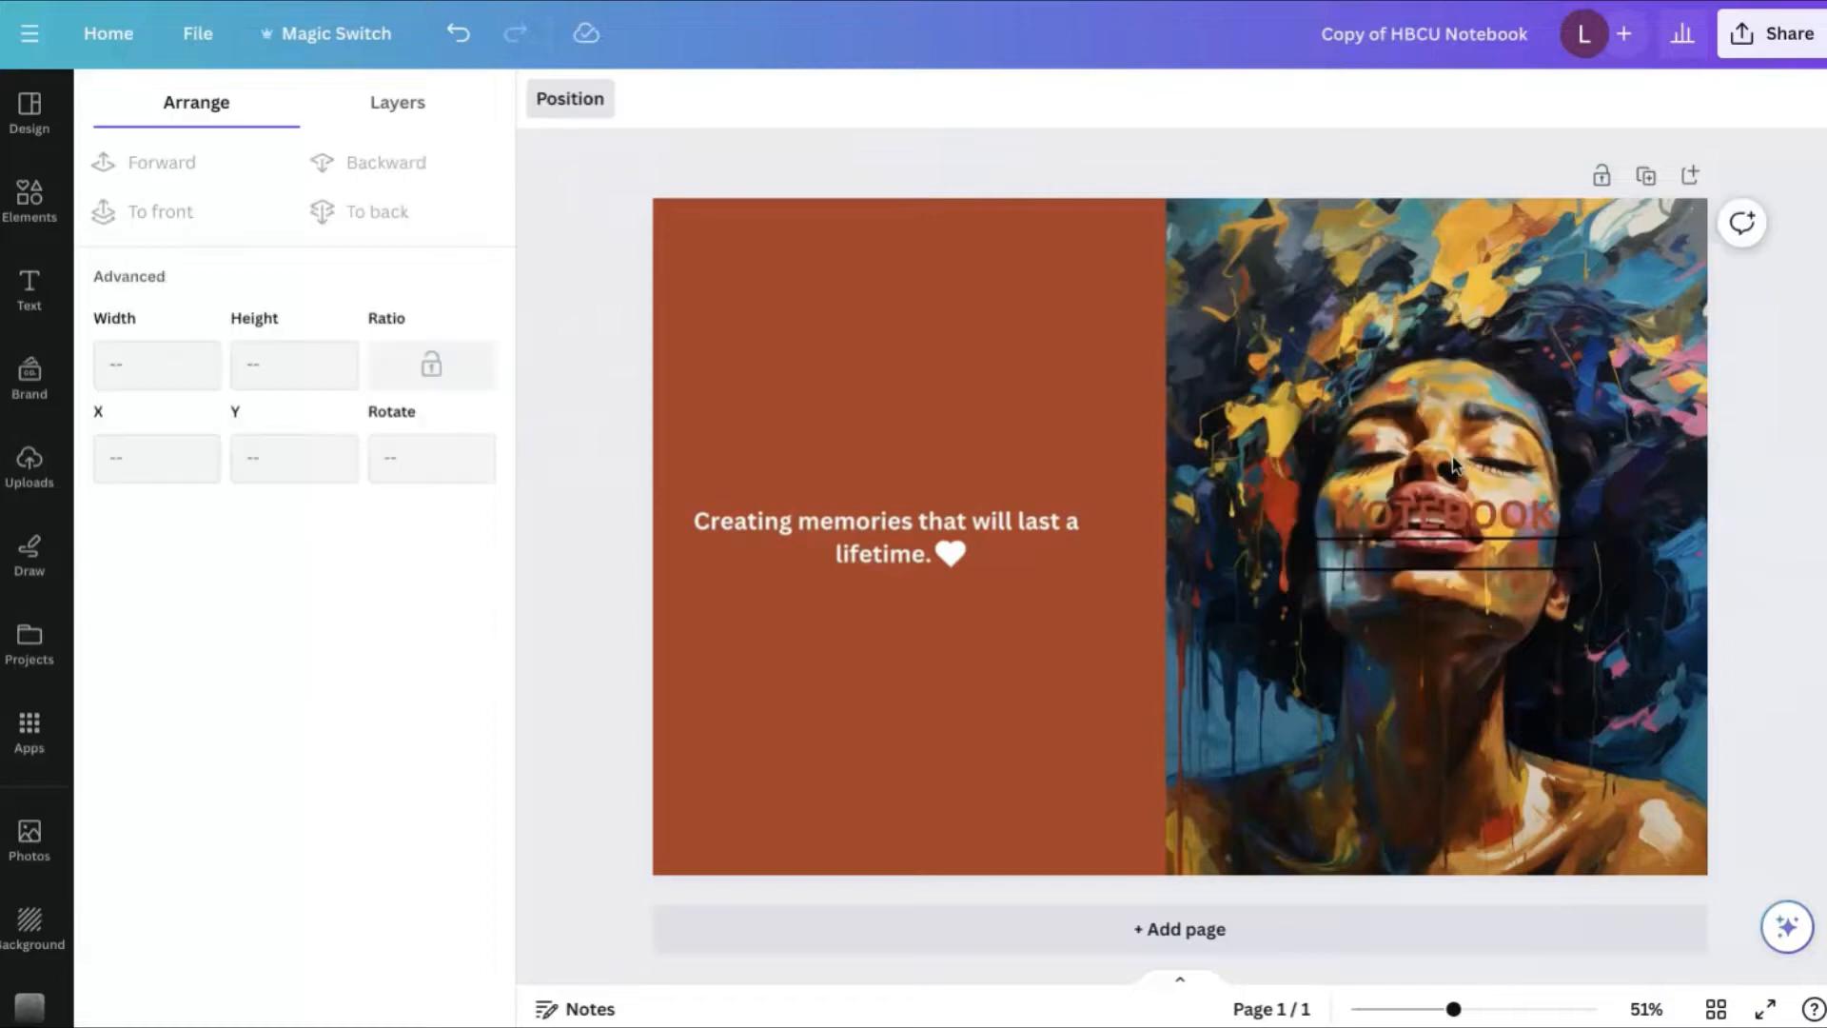
Step: Replace the NOTEBOOK text with "DAILY JOURNAL" and colour it white (#ffffff)
double_click(1427, 516)
key("BackSpace")
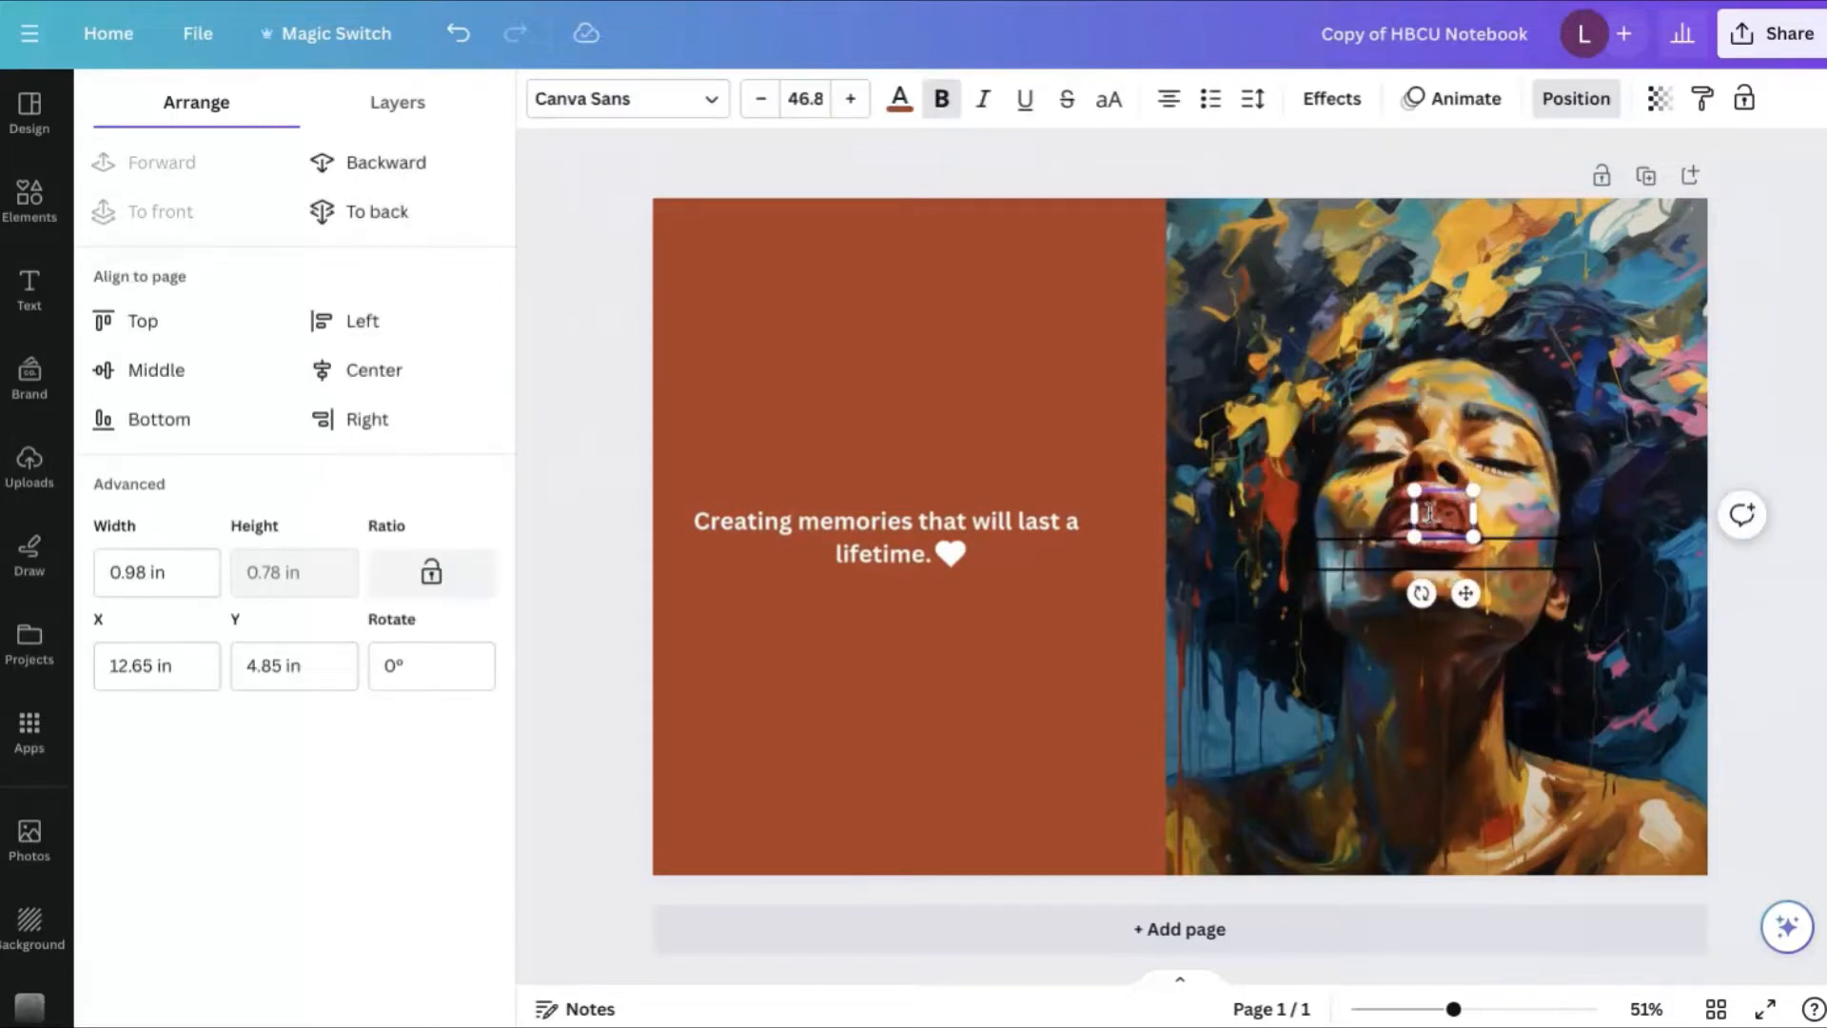
type("DAY")
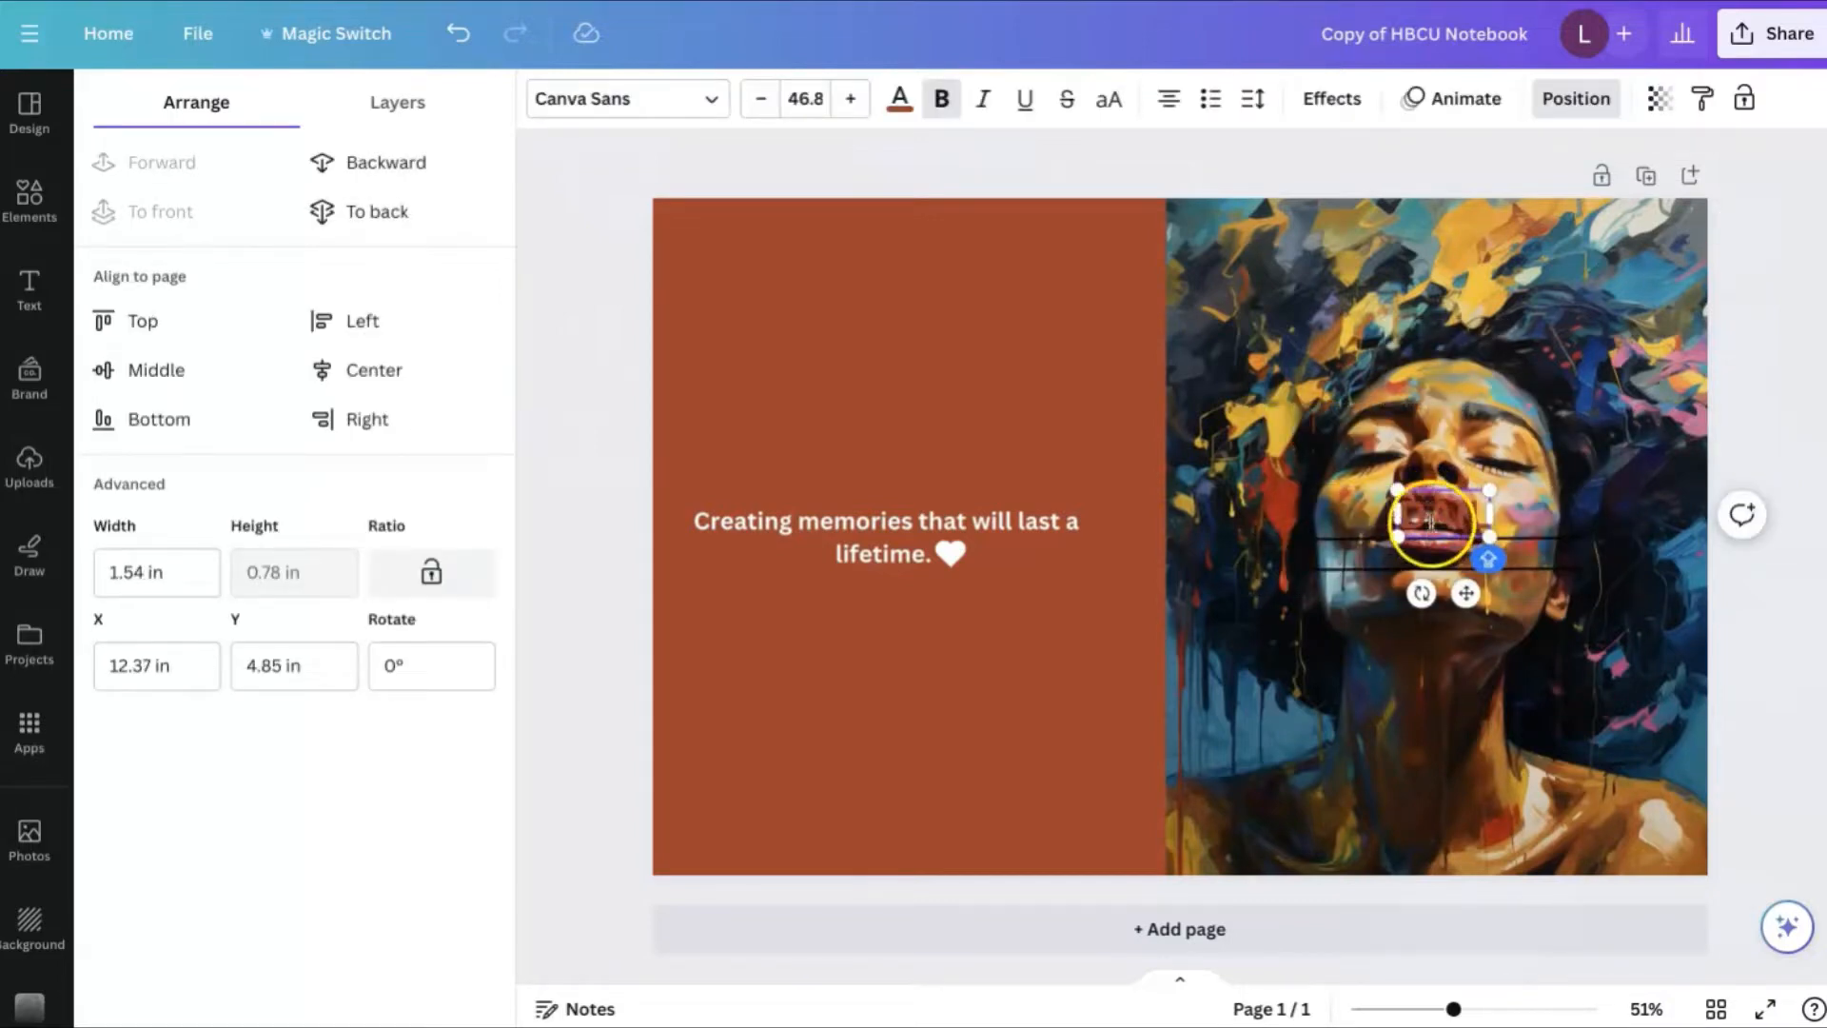
key("ctrl+a")
left_click(899, 98)
left_click(342, 257)
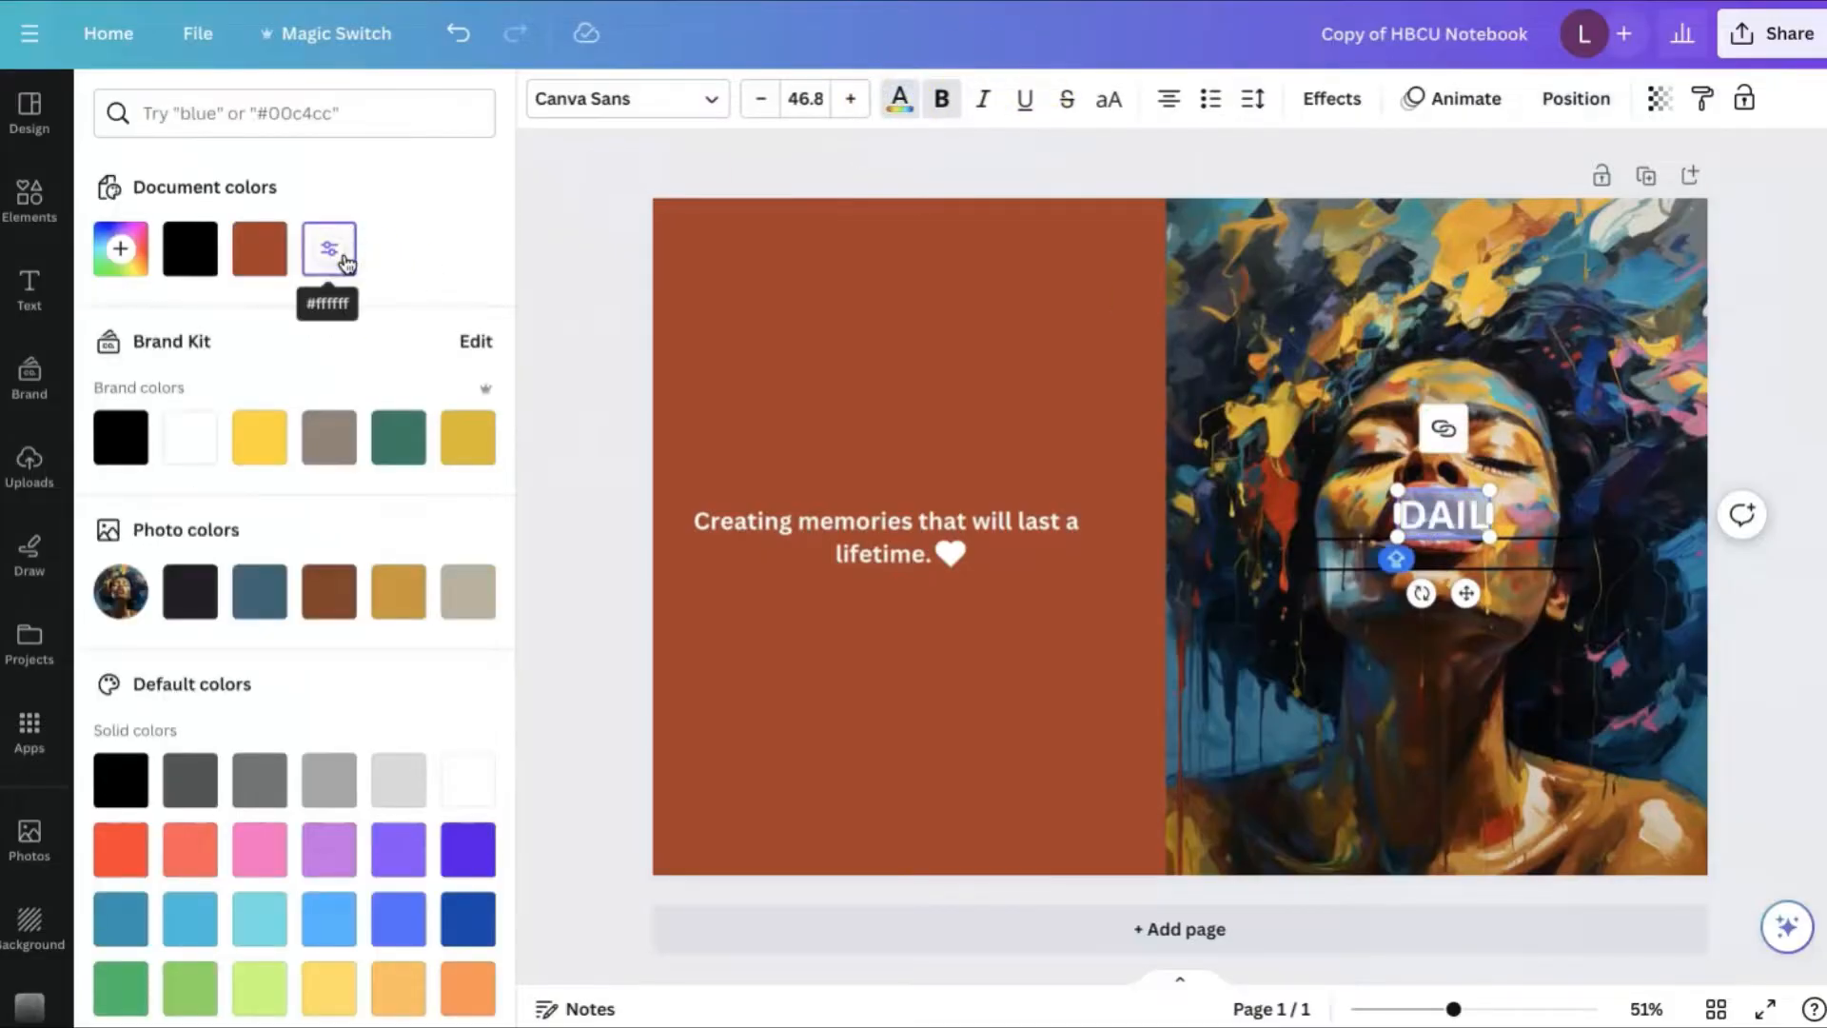
key("Right")
type("Y JOURNAL")
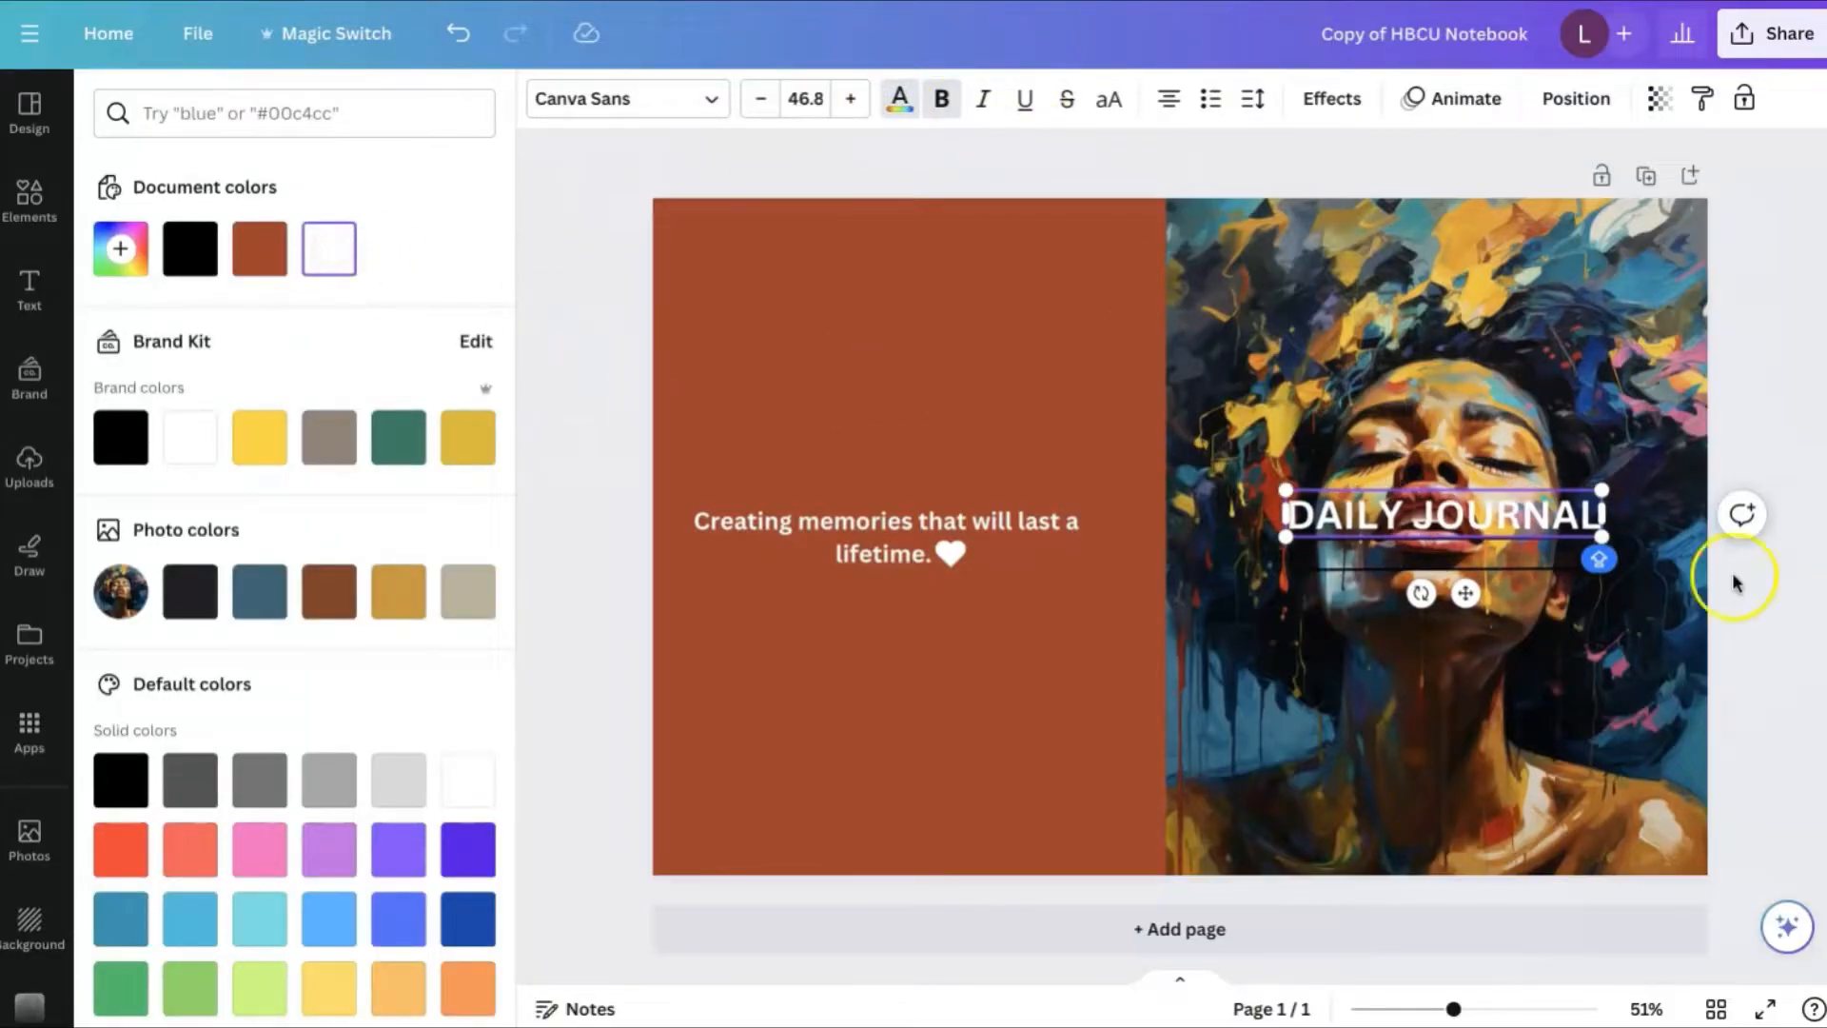
key("Escape")
left_click(1732, 575)
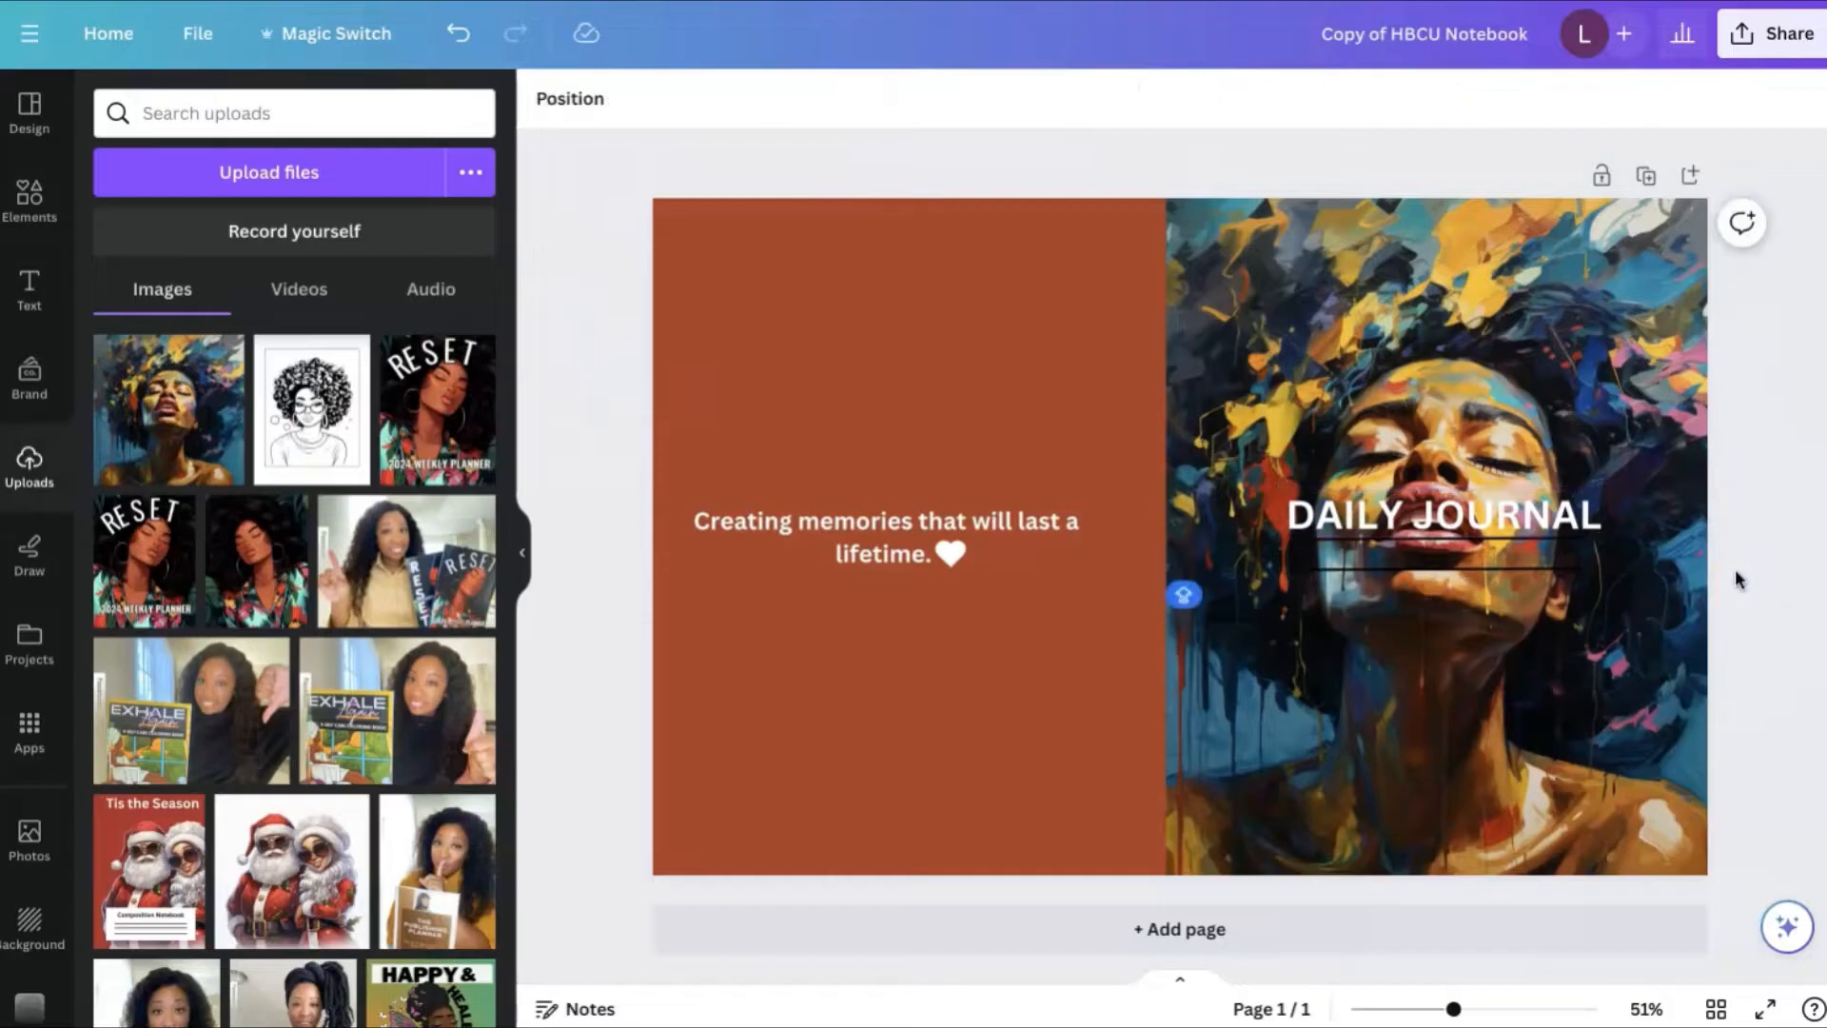
Step: Move the DAILY JOURNAL title below the woman's chin and place the two black lines underneath it
left_click(1470, 514)
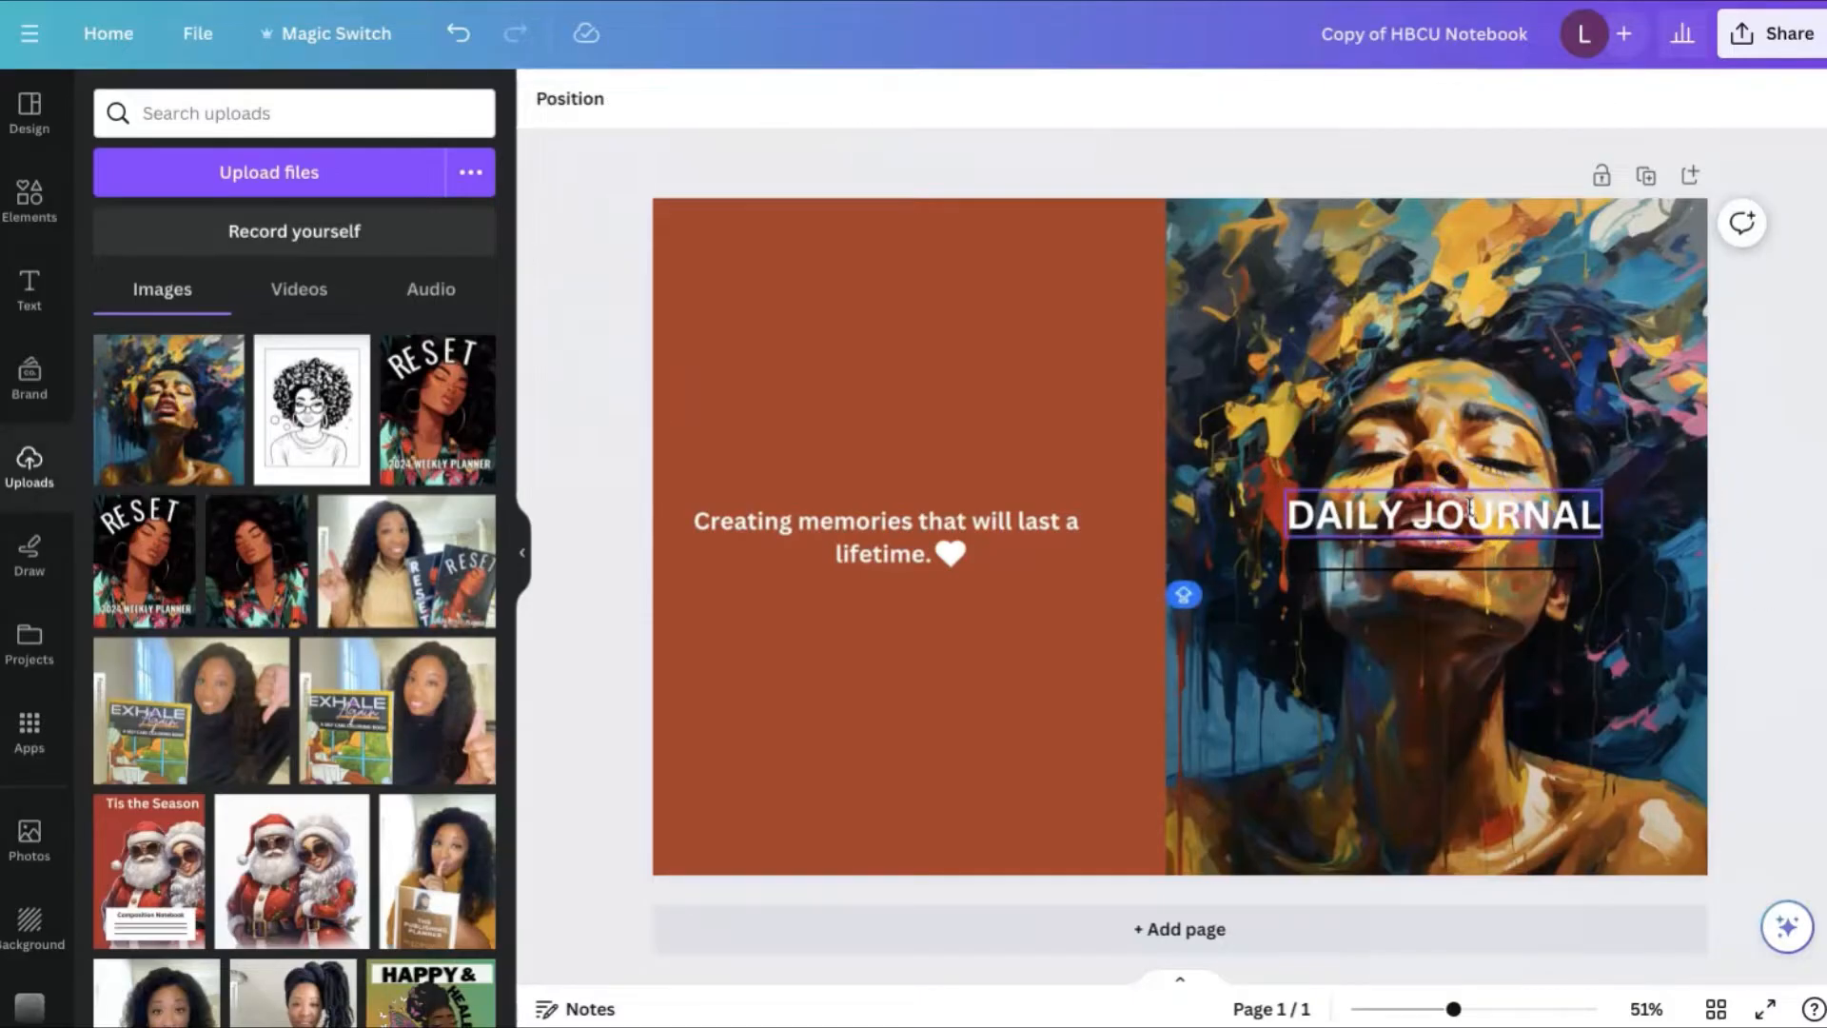
left_click_drag(1470, 511, 1475, 645)
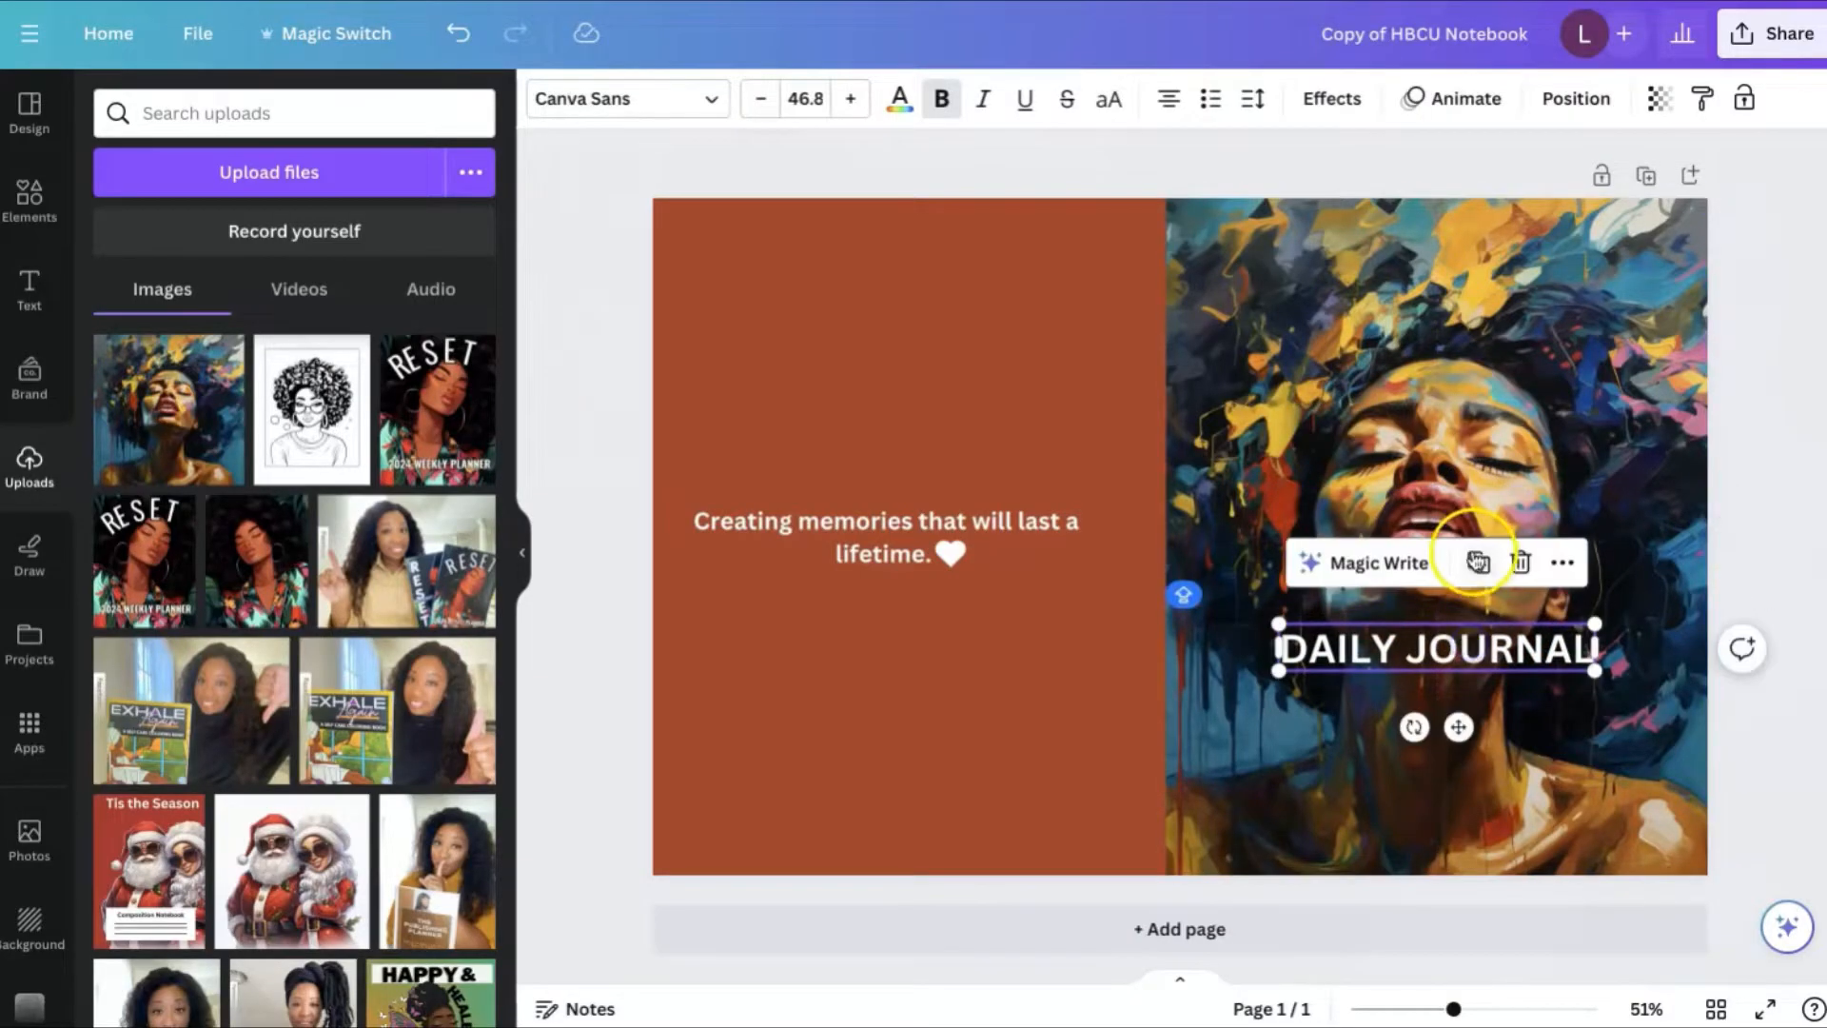
left_click(1508, 530)
left_click(1486, 568)
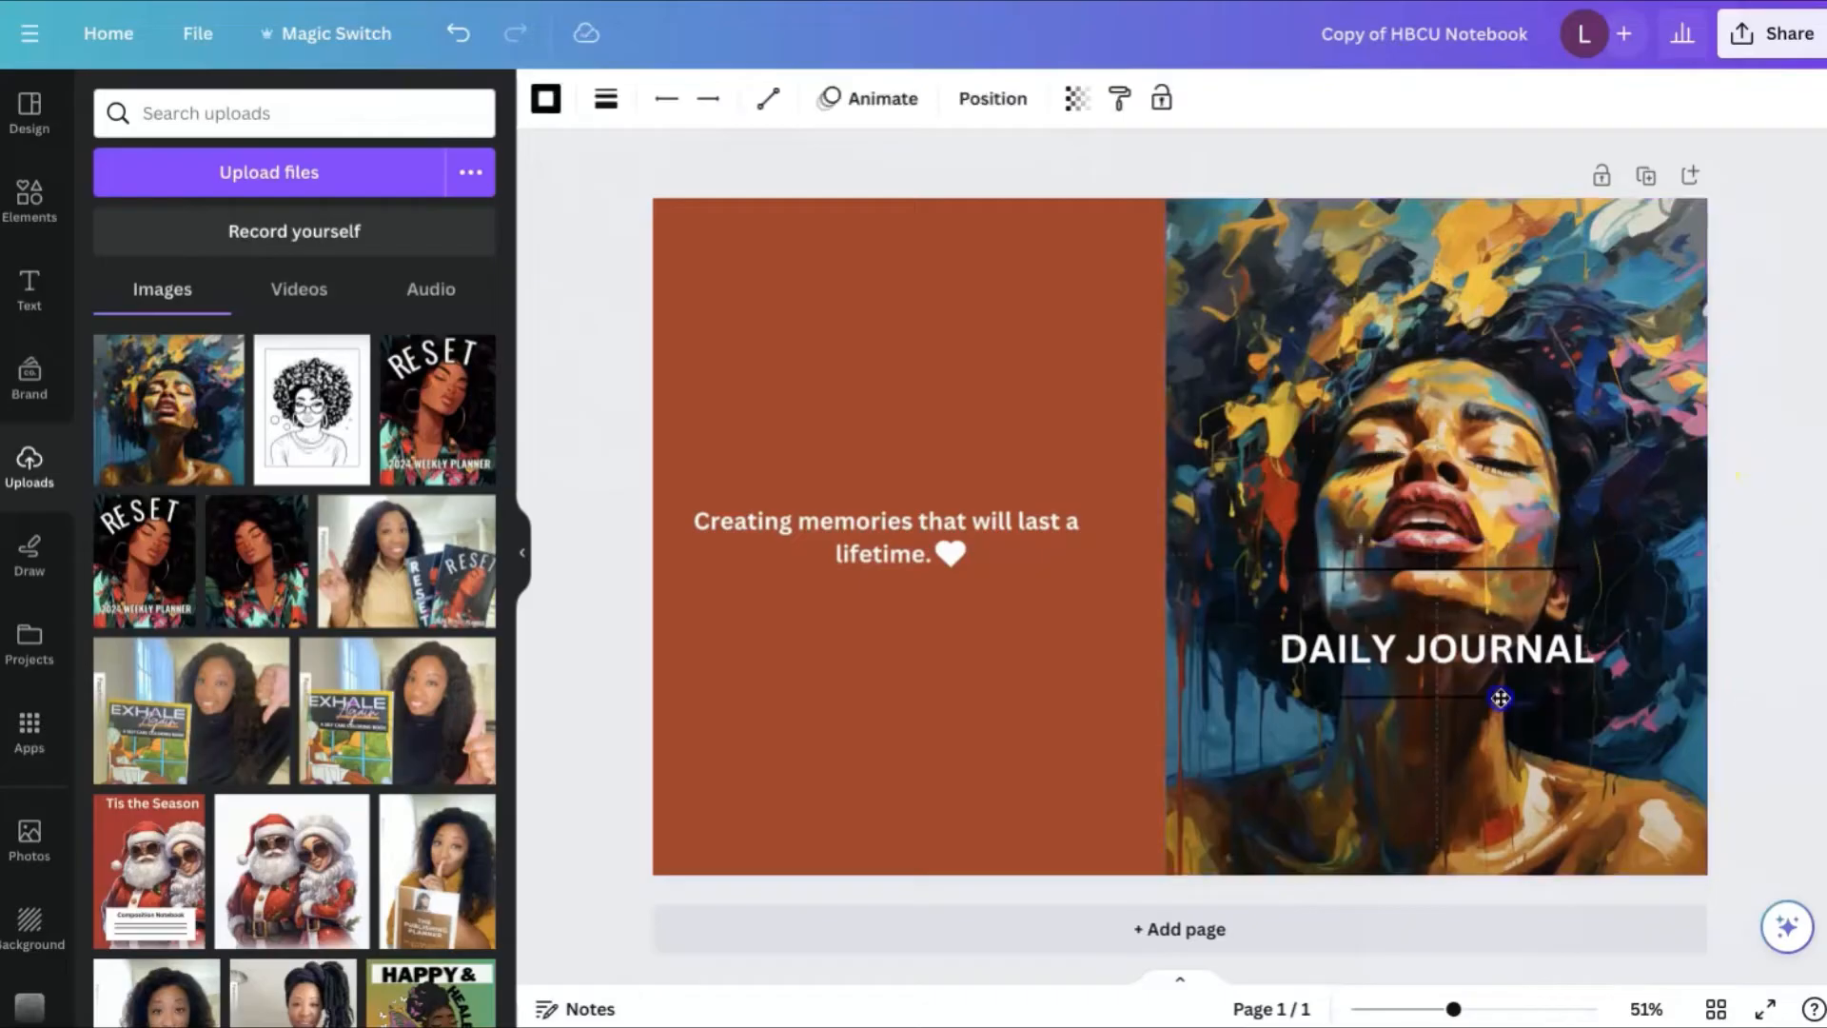
left_click_drag(1502, 571, 1501, 741)
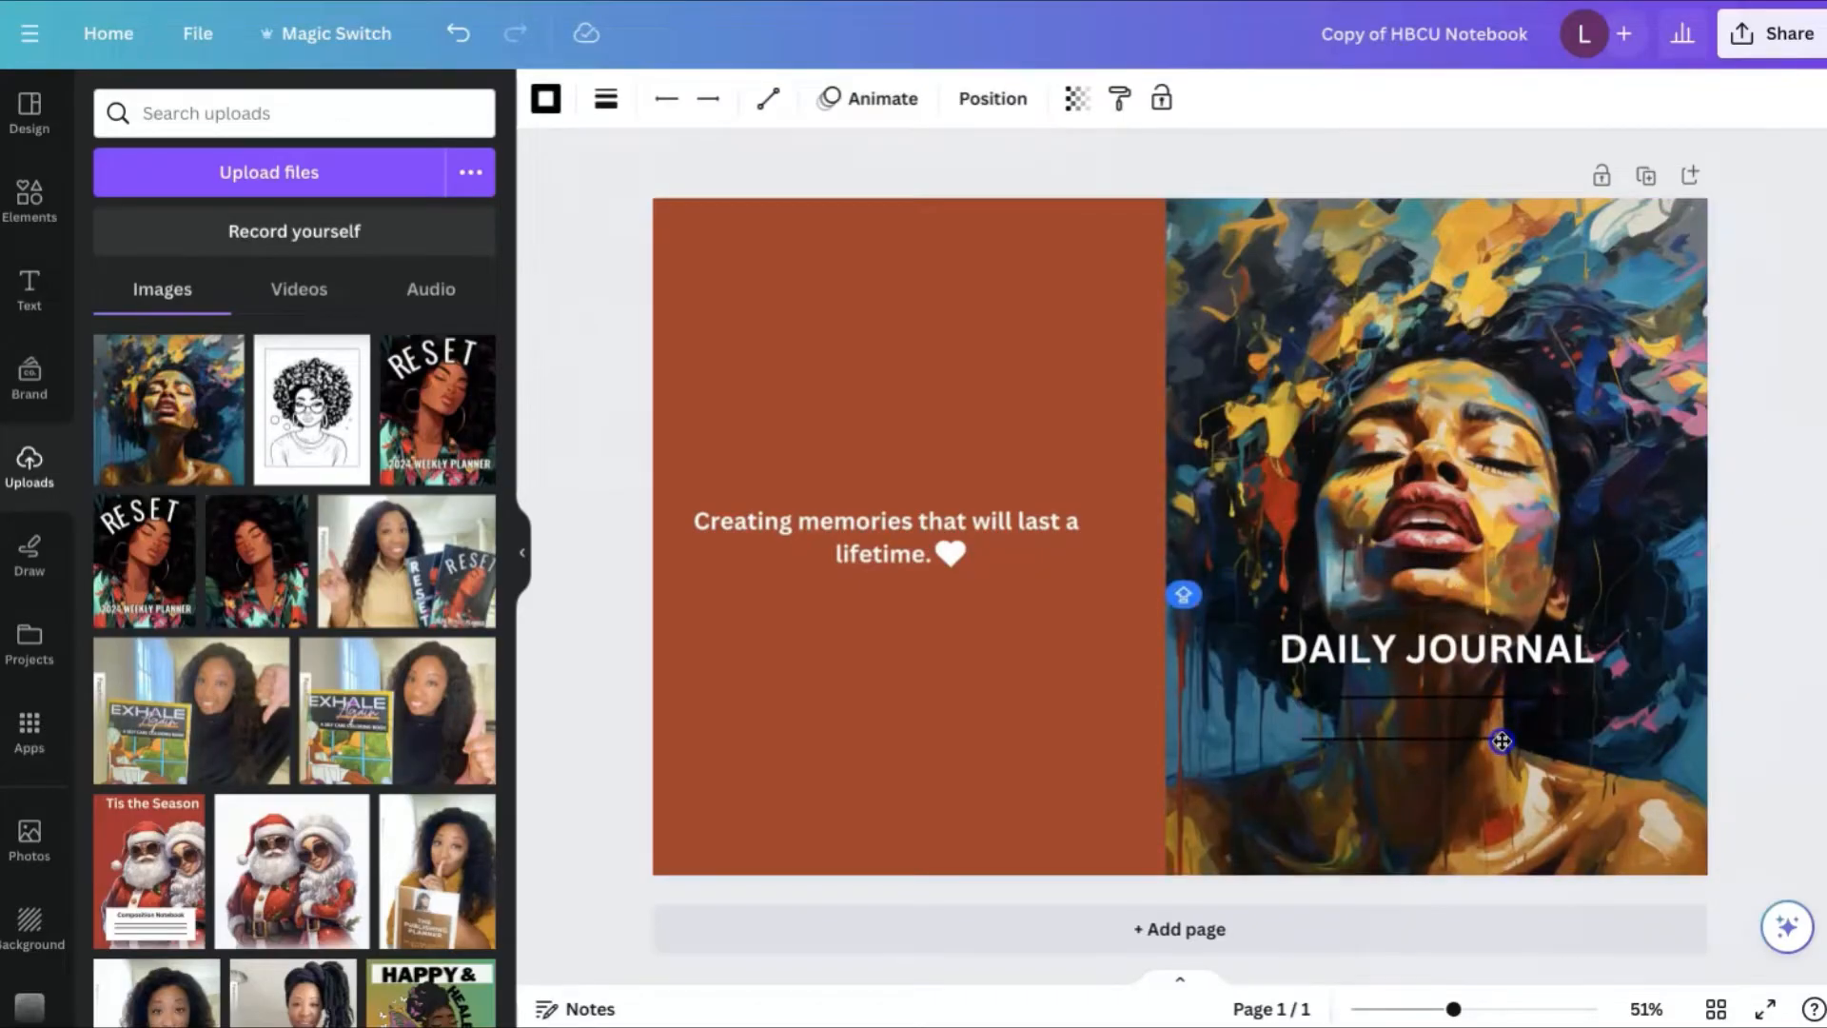
Step: Recolour both lines under the DAILY JOURNAL title white
left_click(1533, 697)
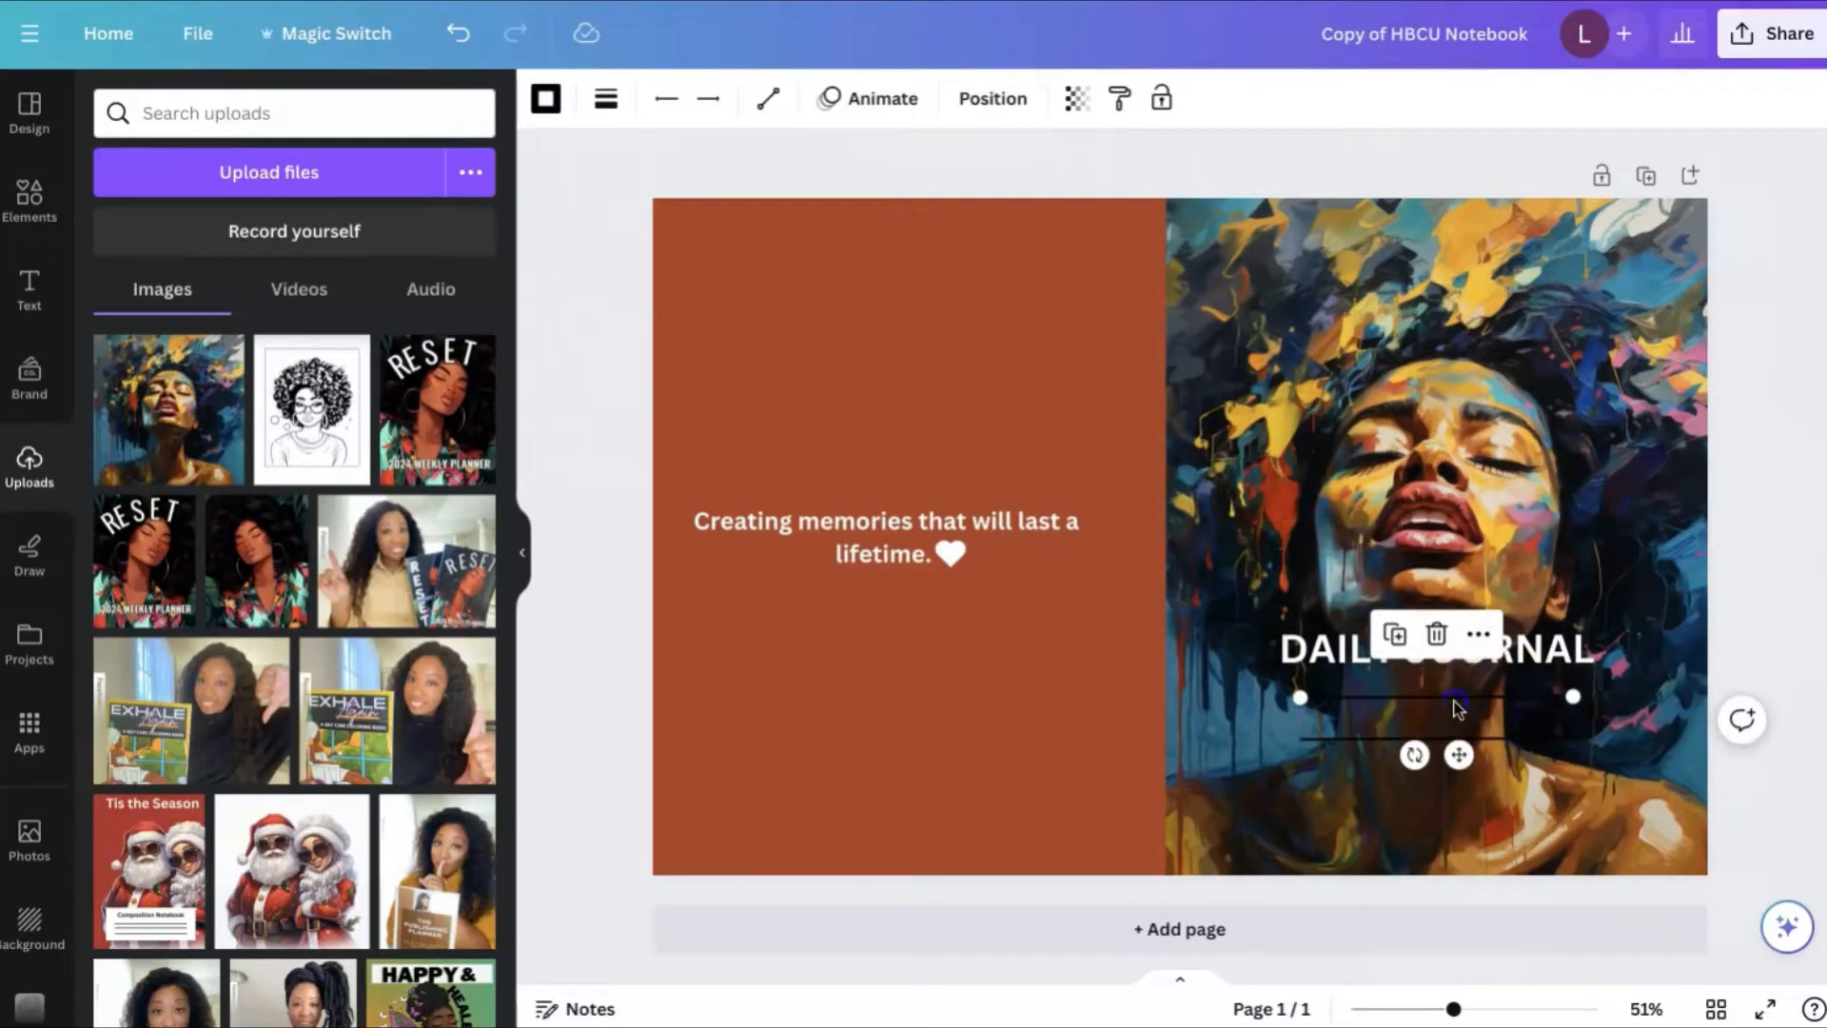
left_click(545, 98)
left_click(329, 249)
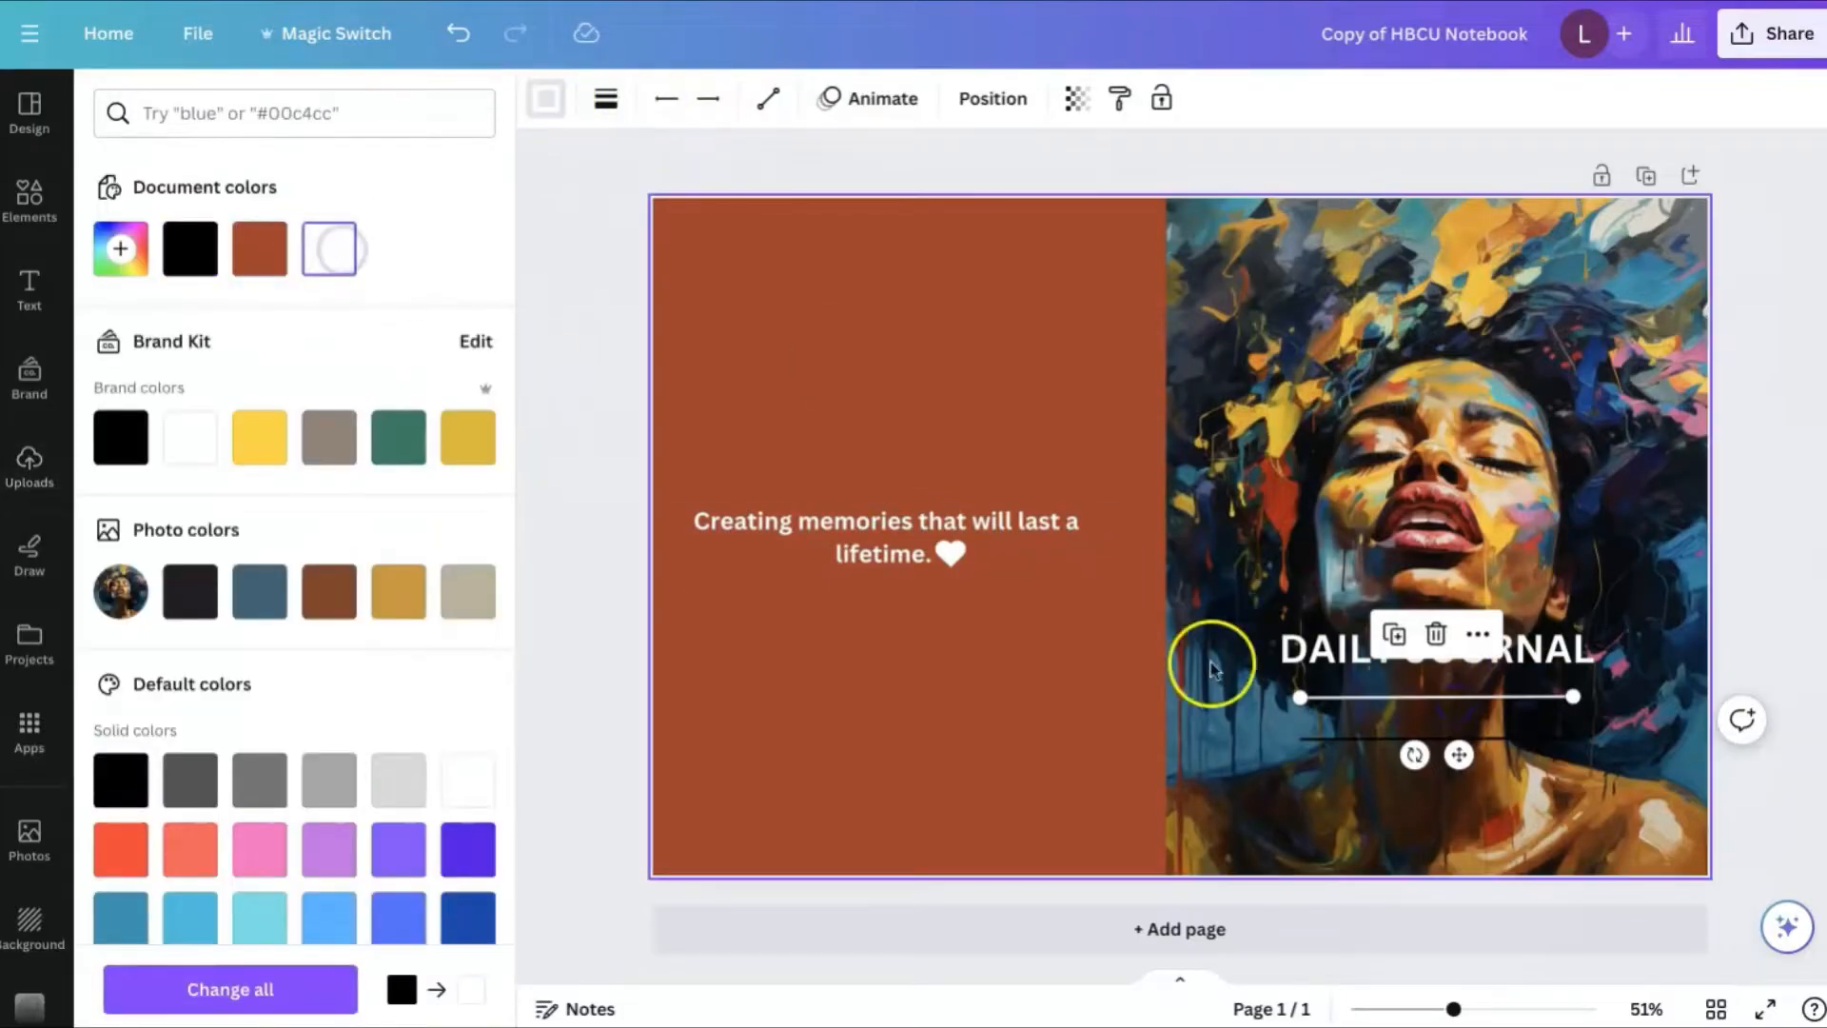
left_click(1351, 738)
left_click(330, 248)
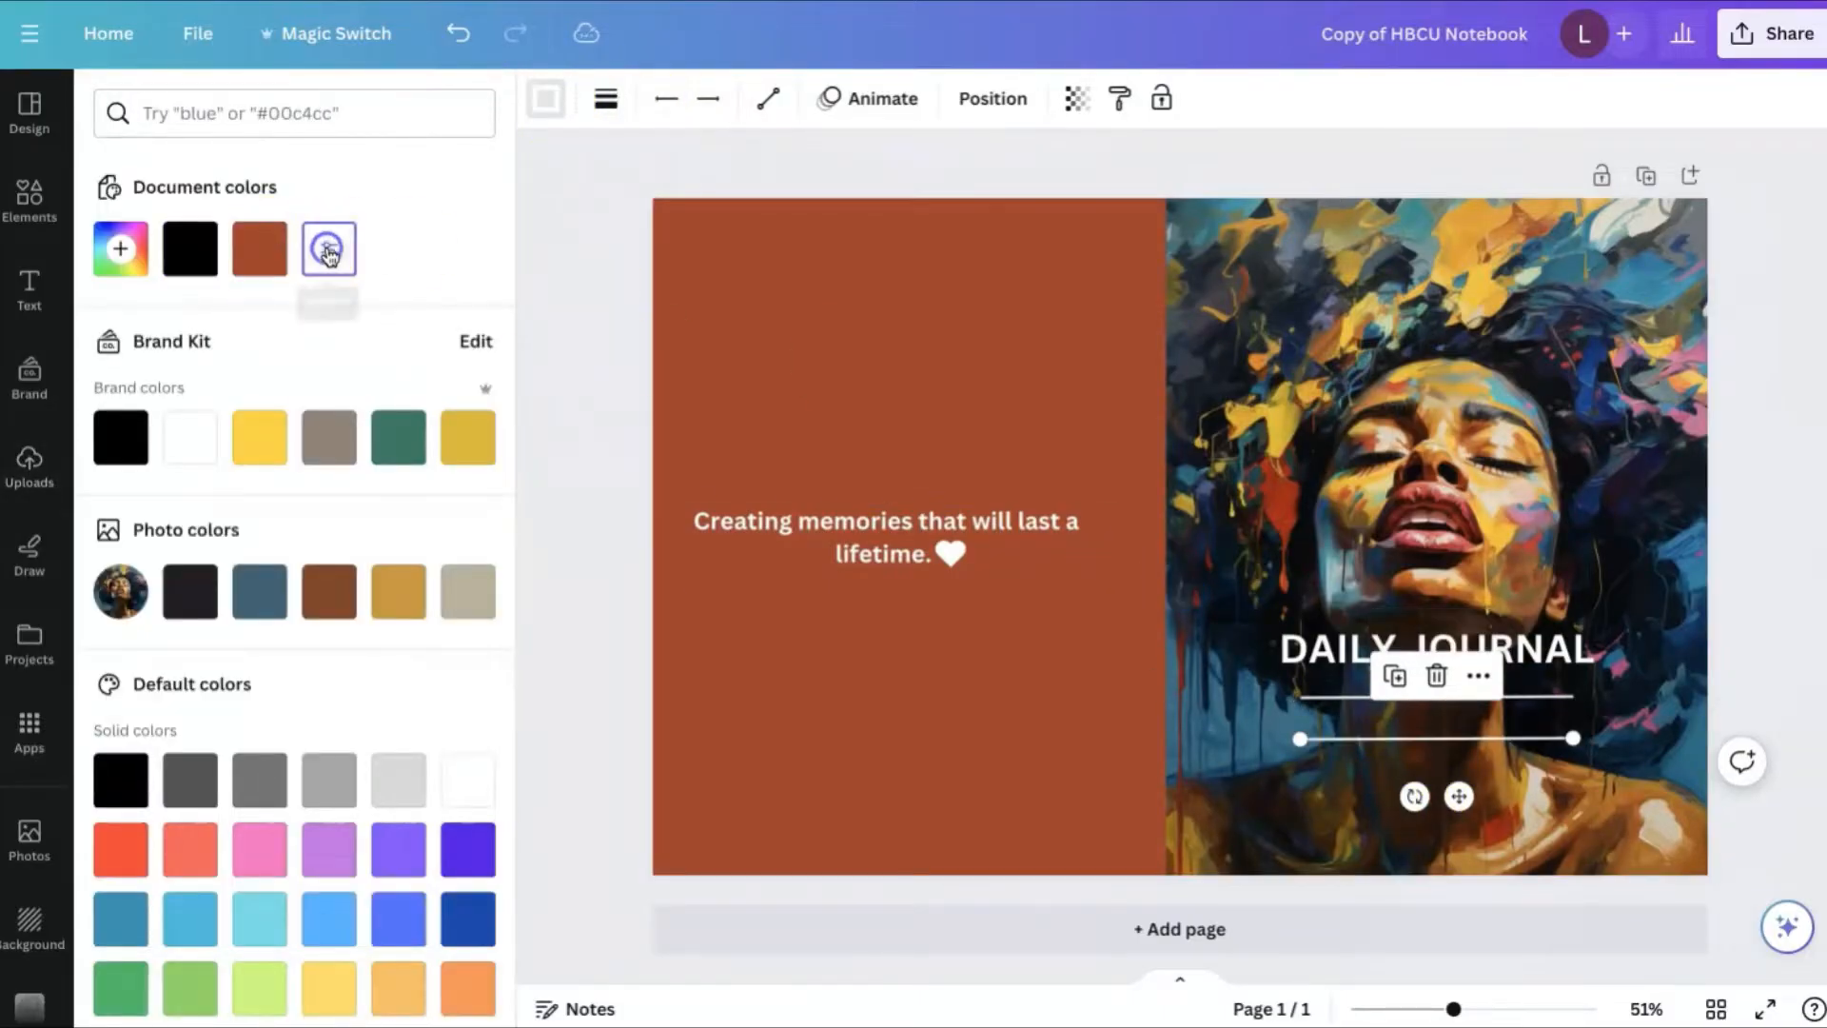
left_click(1784, 362)
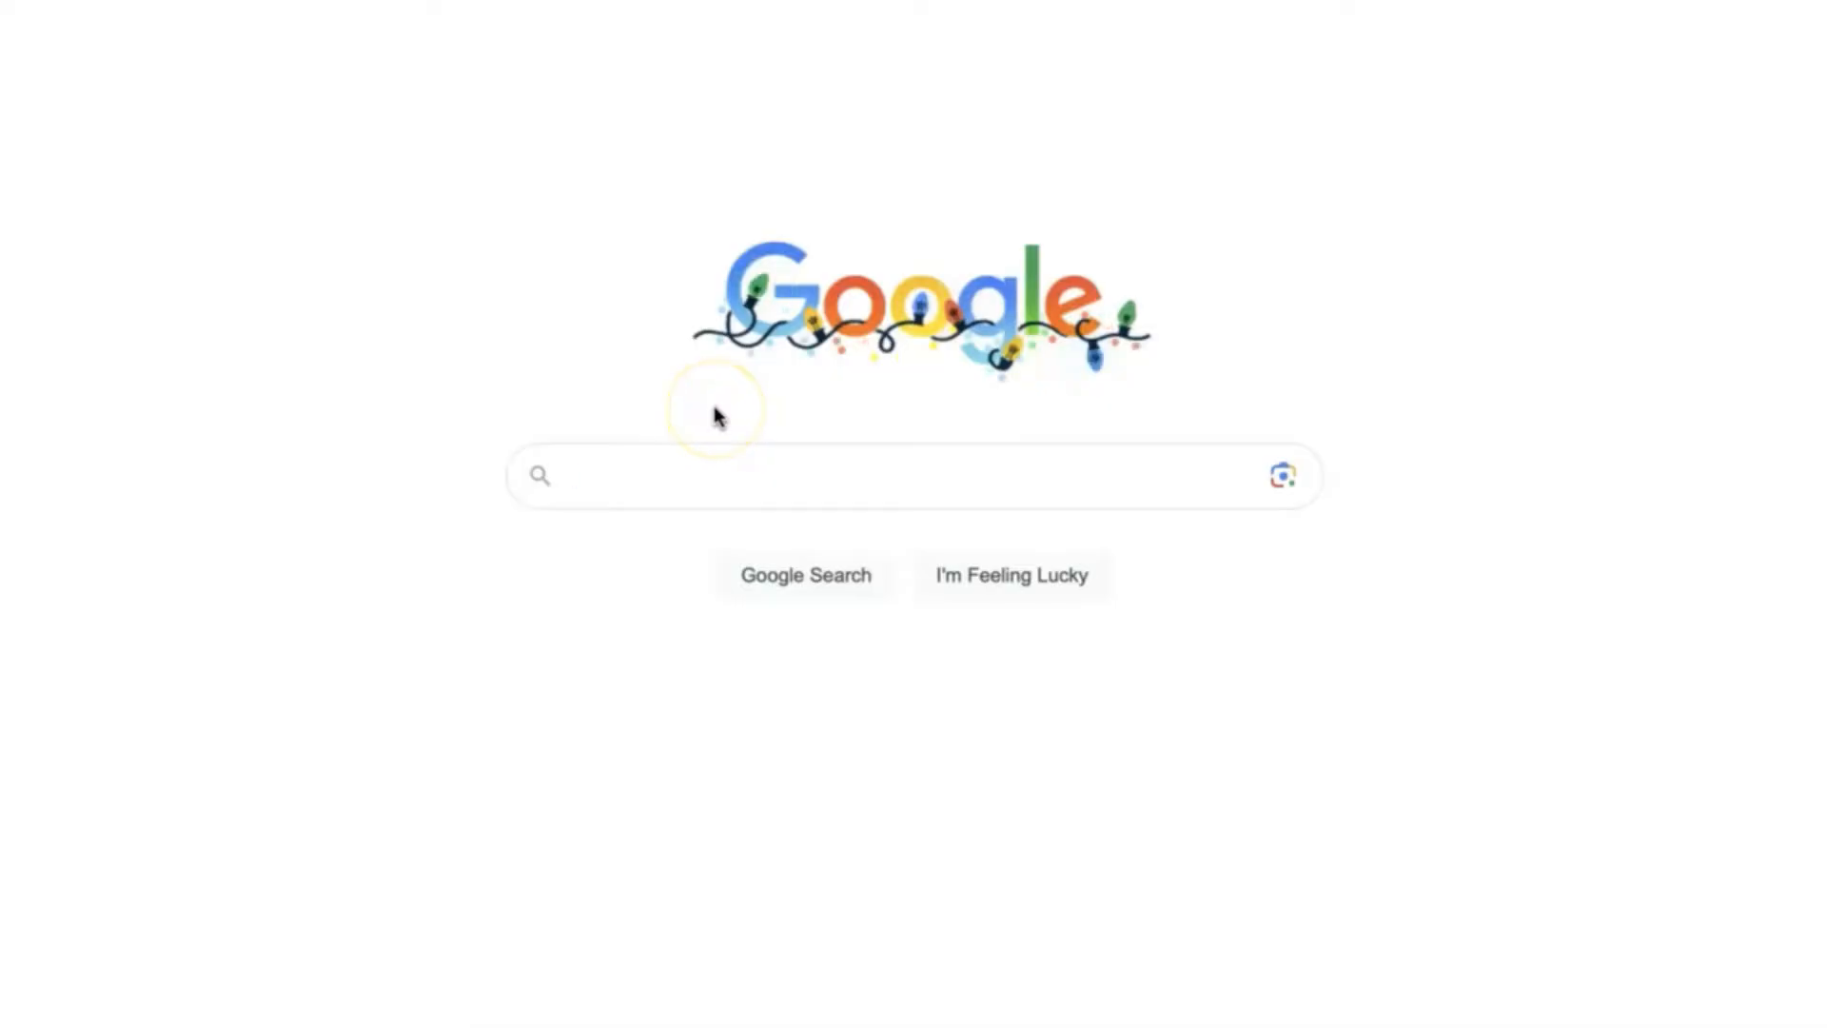
Step: Search Google for "kdp cover calculator" and open Amazon's KDP Cover Calculator page
left_click(673, 473)
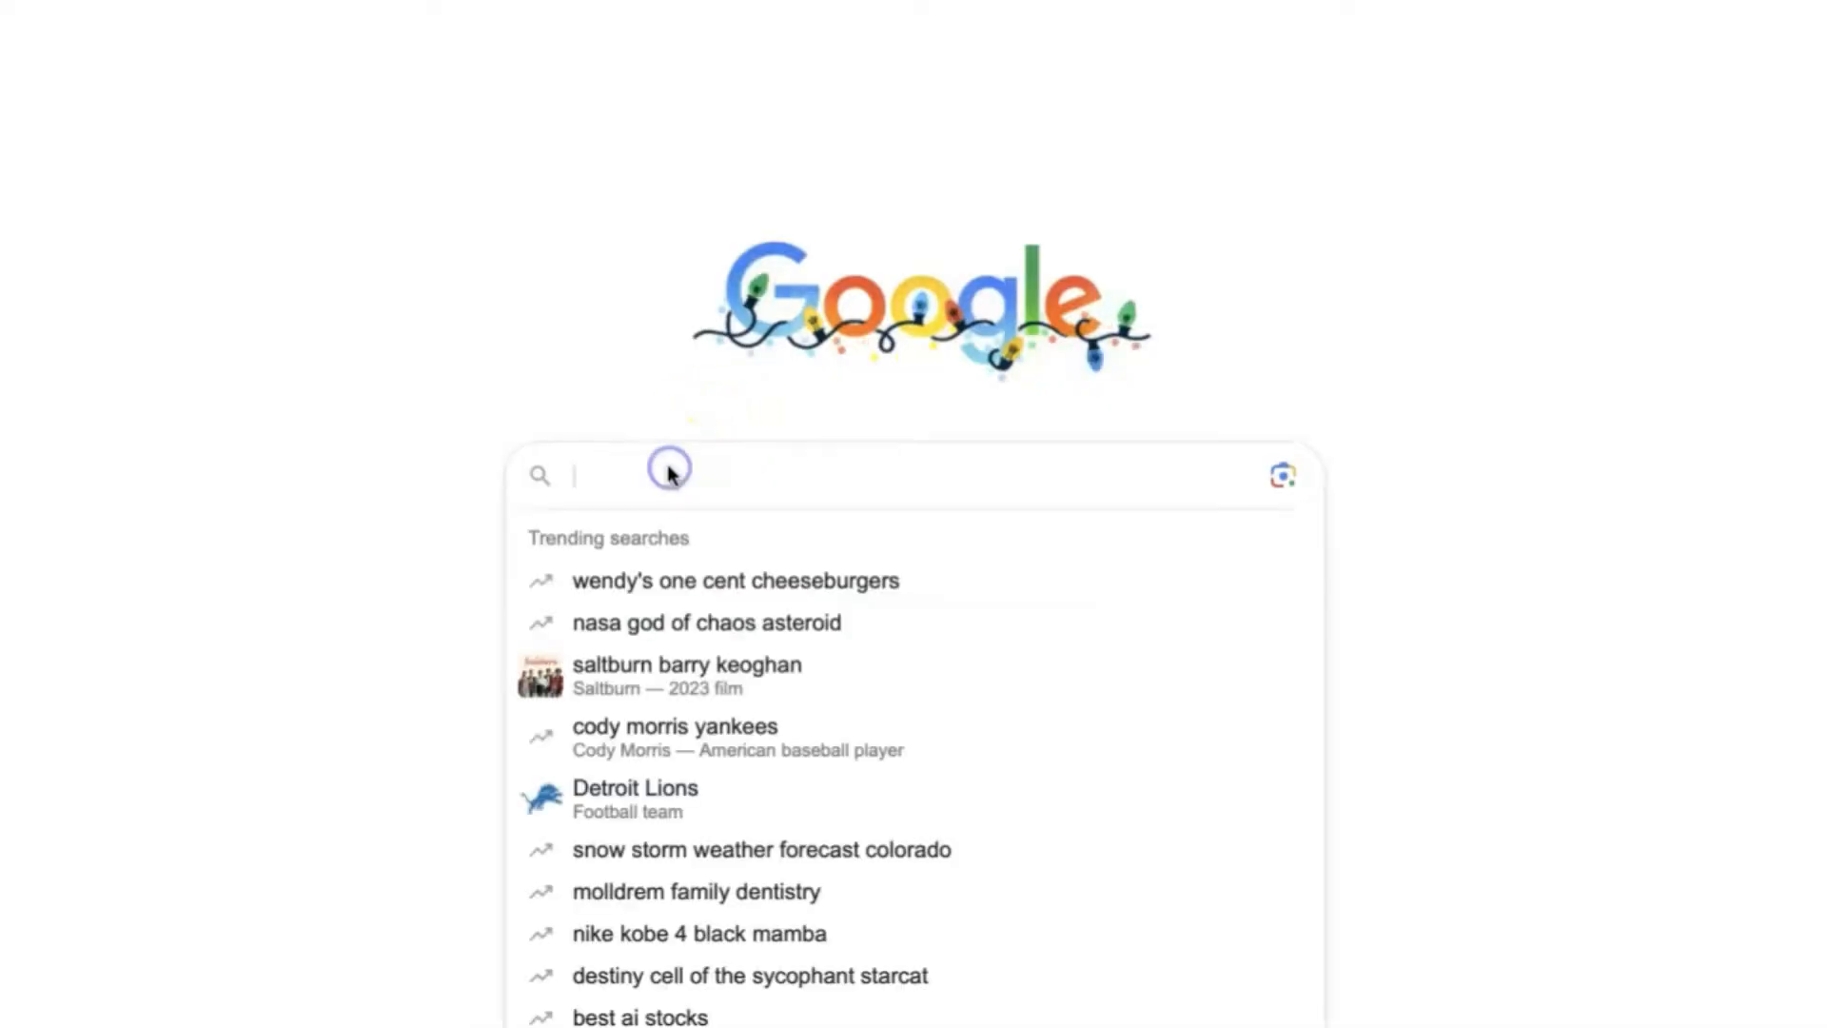
type("kdp cover calculator")
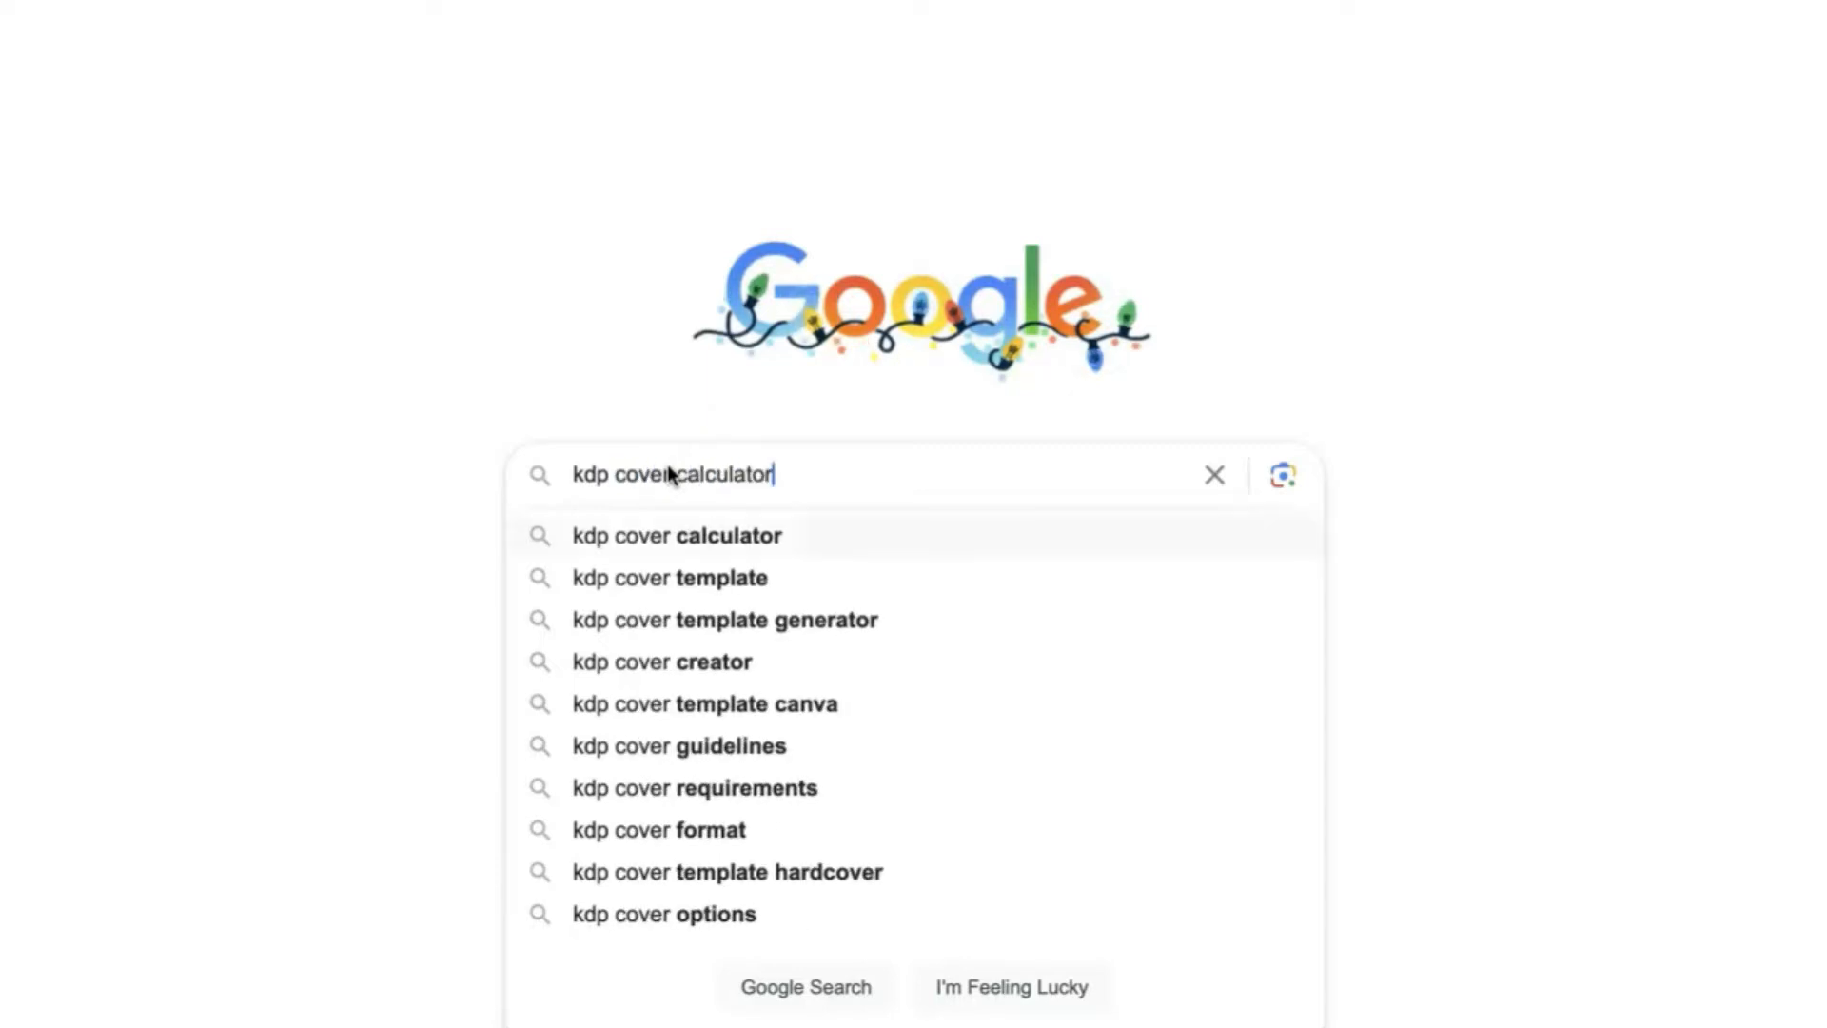
key("Return")
left_click(300, 295)
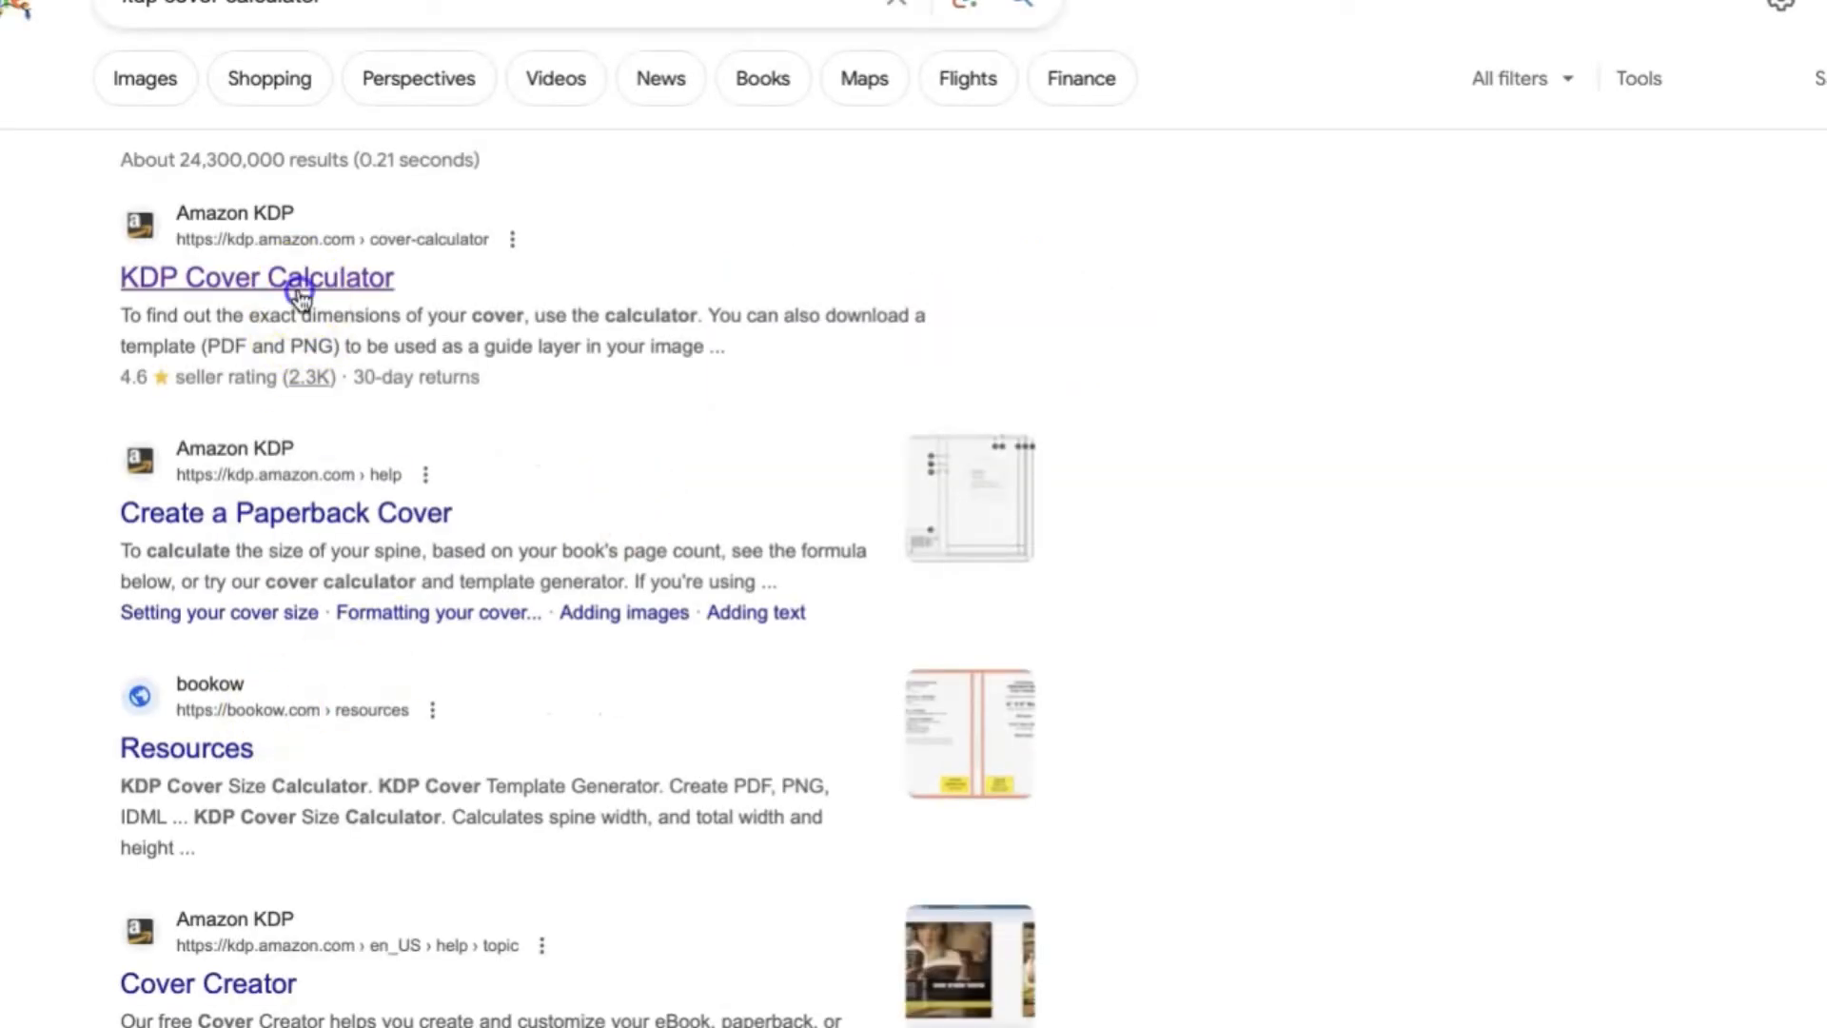
Step: Set the book's binding type to Paperback, interior type to Black & white and paper type to White paper
left_click(927, 519)
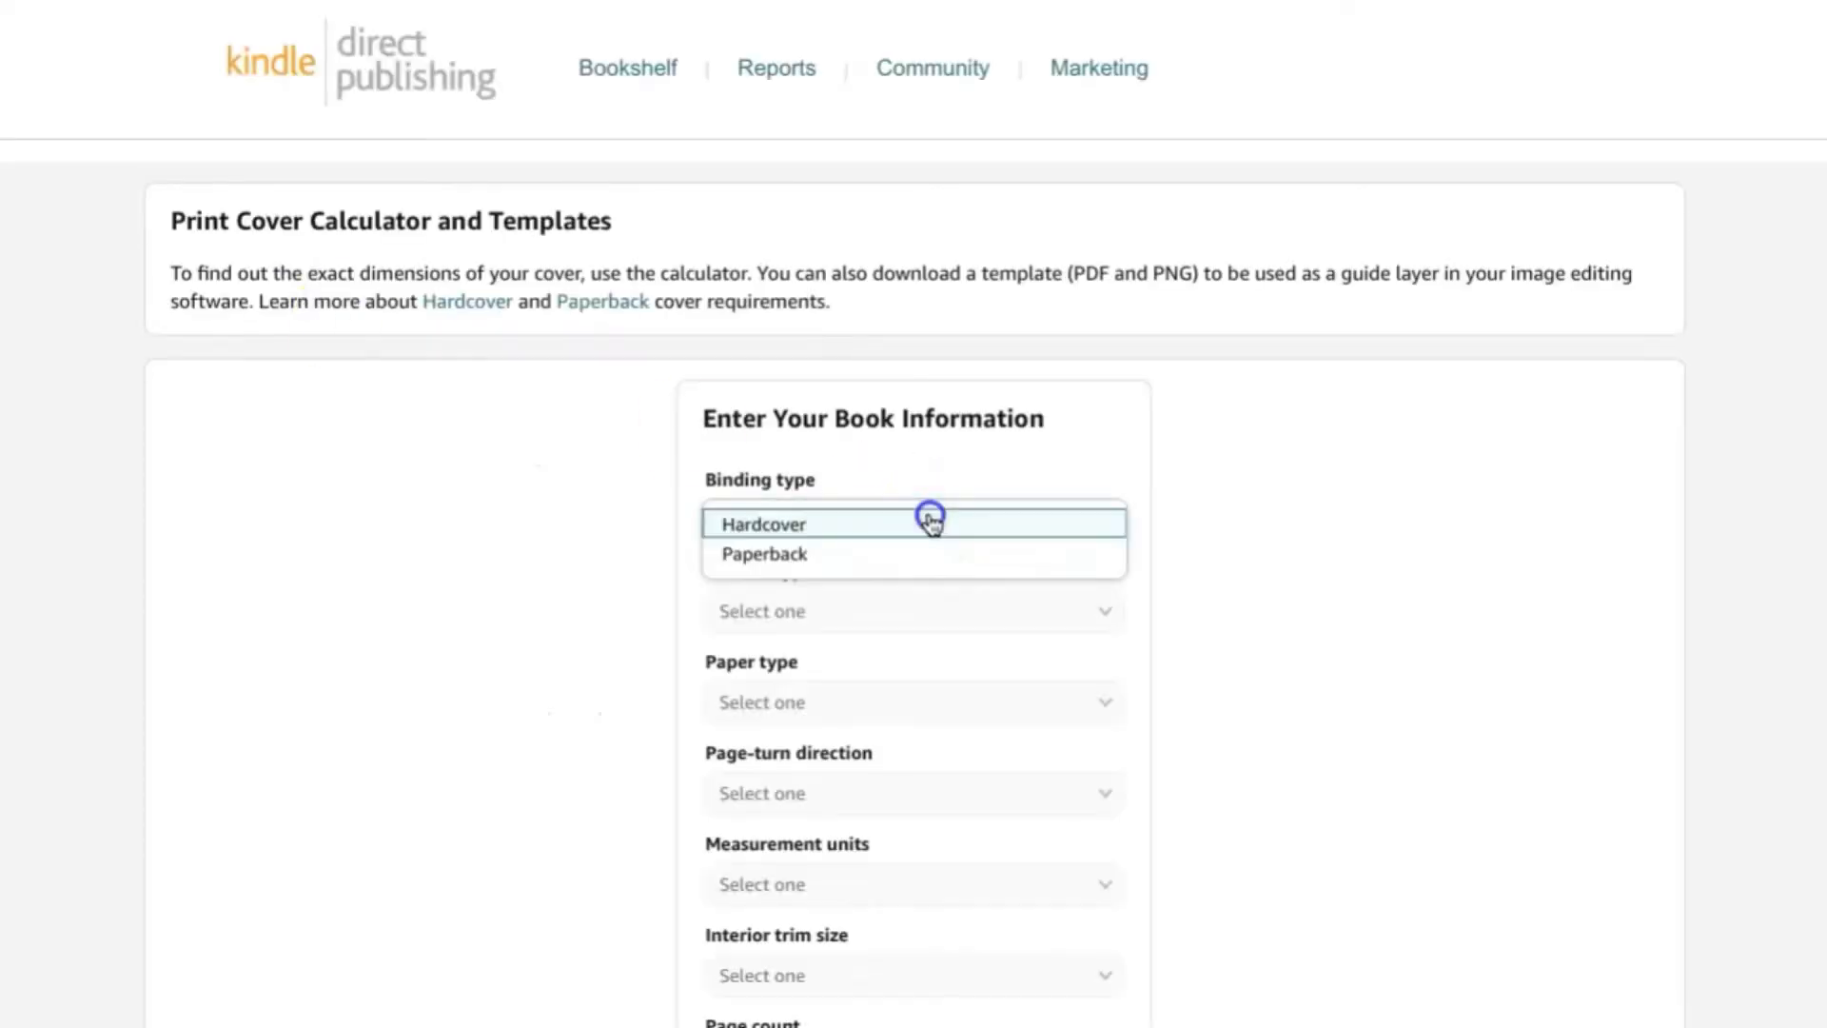
left_click(882, 553)
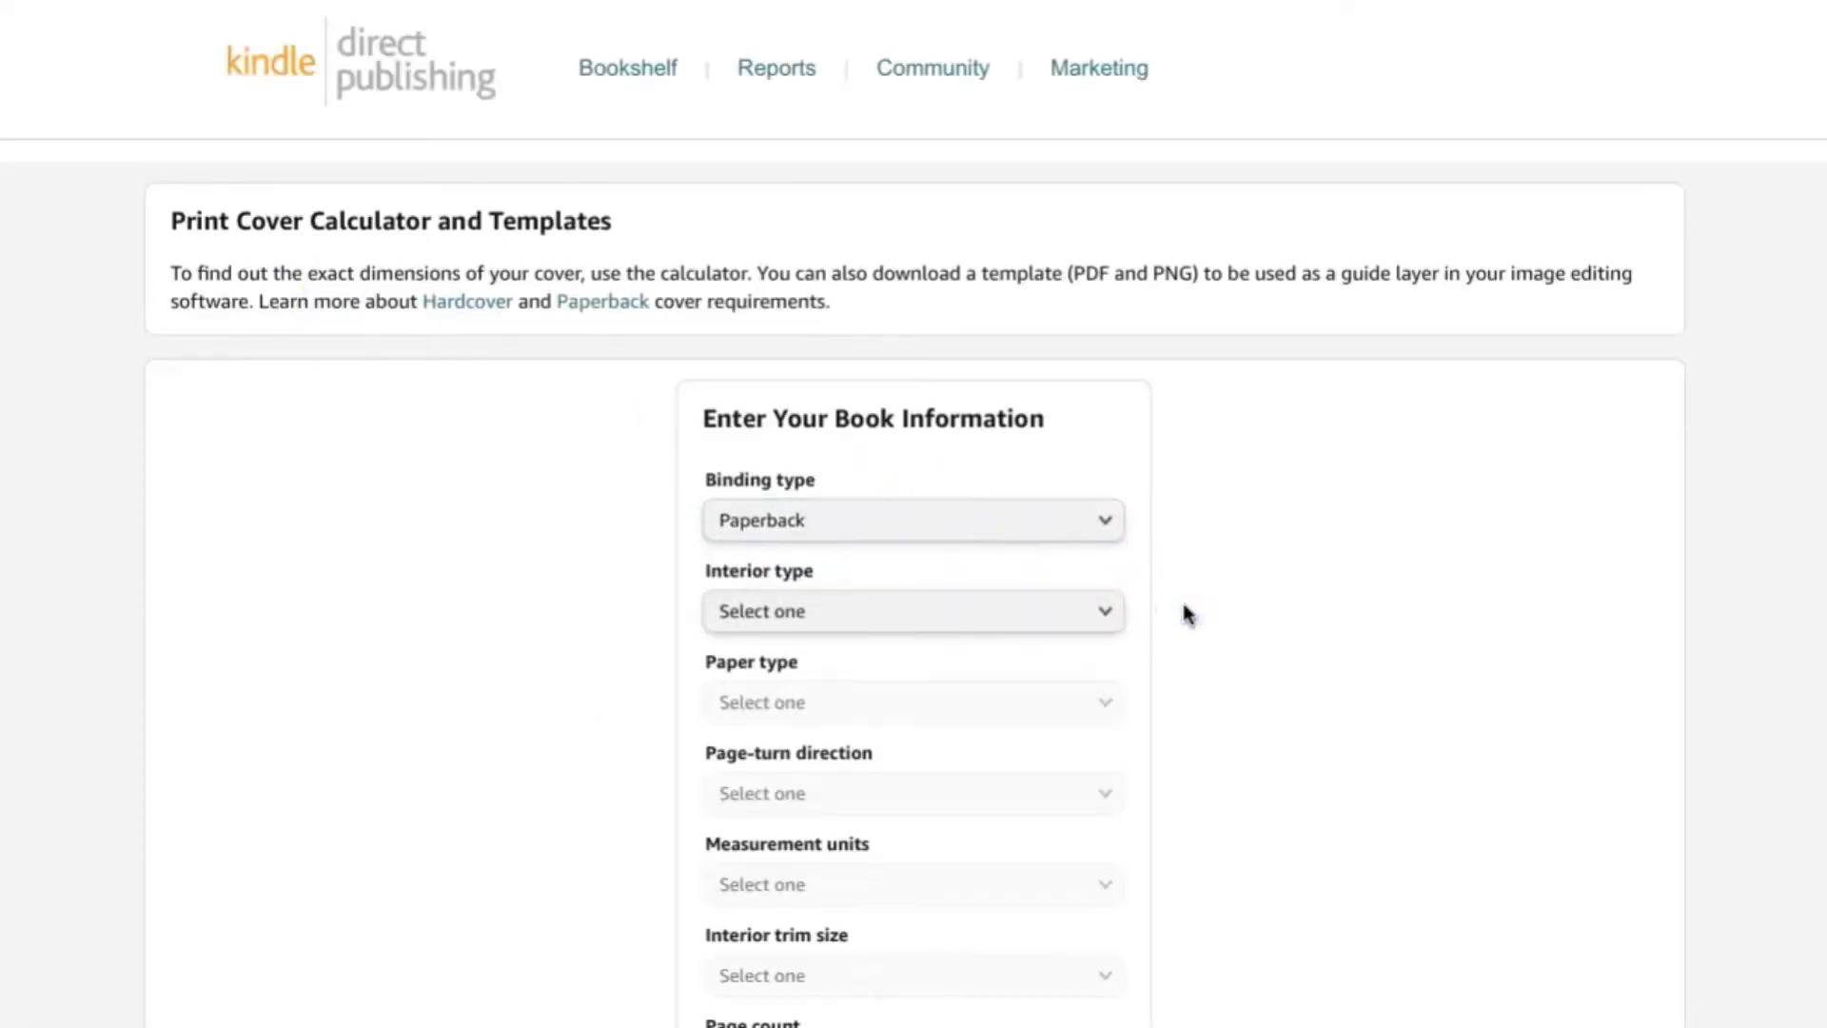
scroll(1184, 614, "down", 5)
left_click(897, 191)
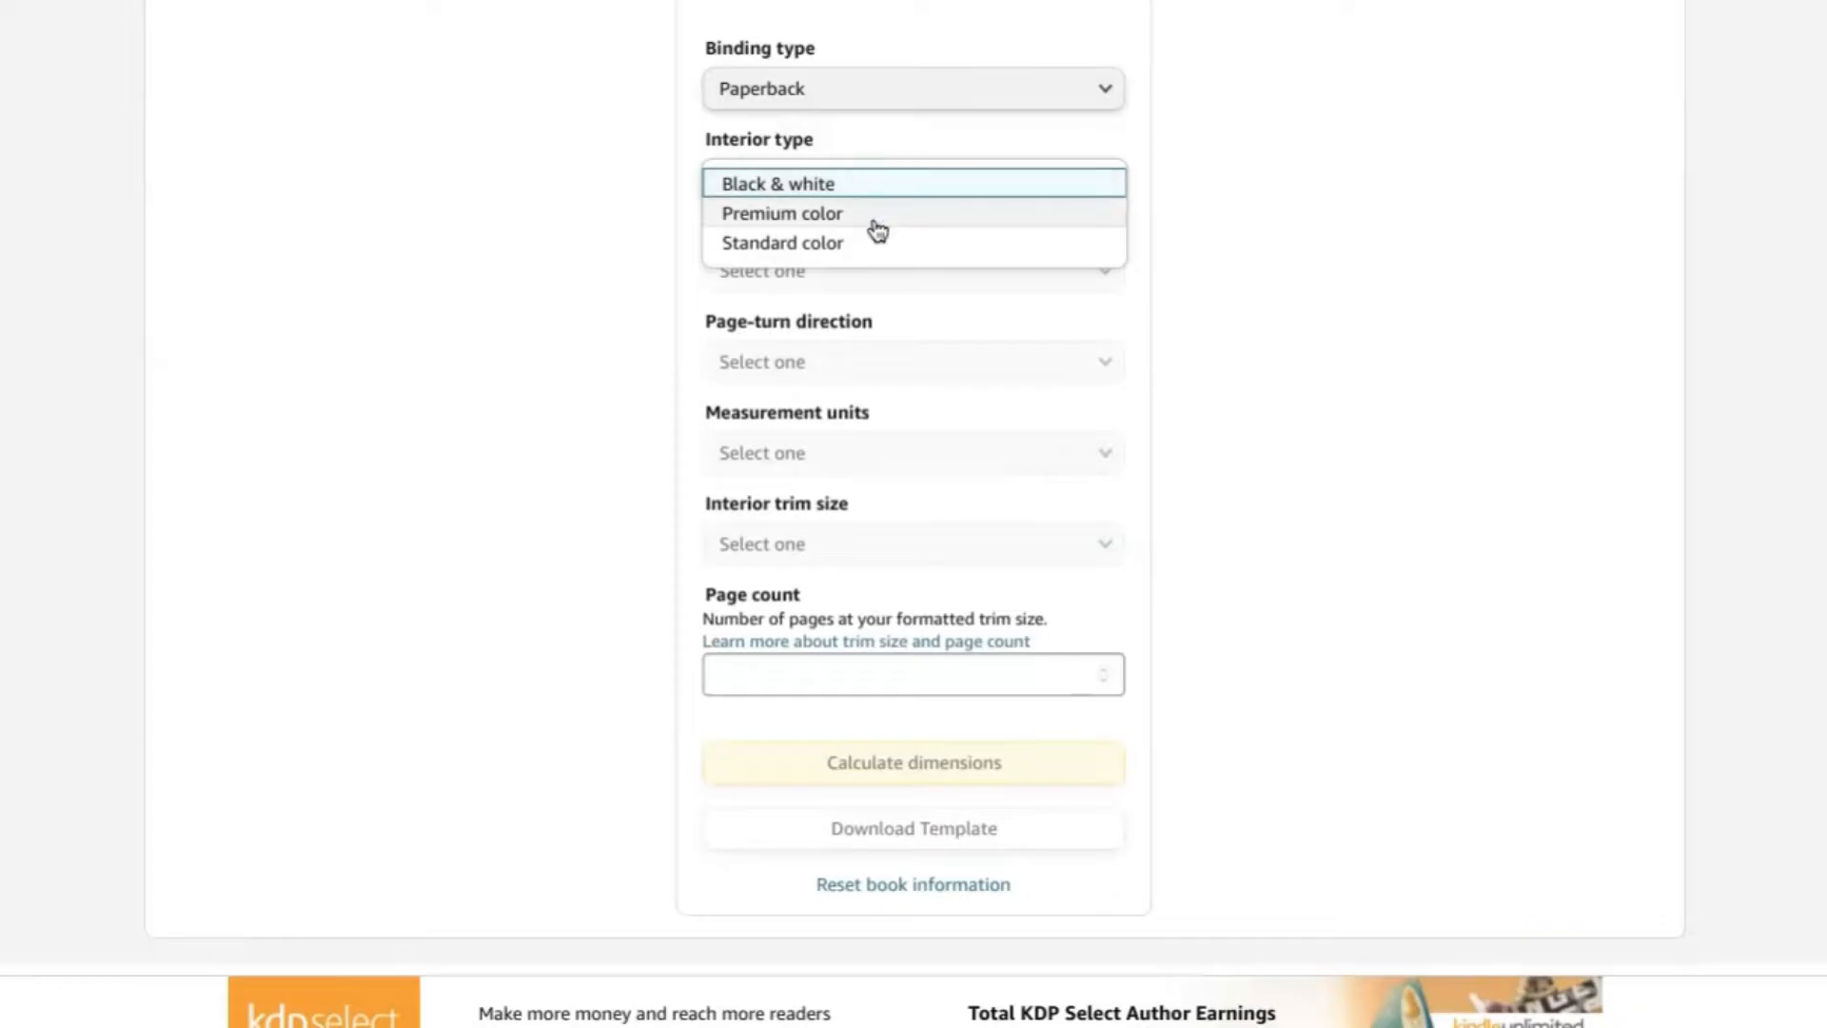
left_click(873, 188)
left_click(820, 267)
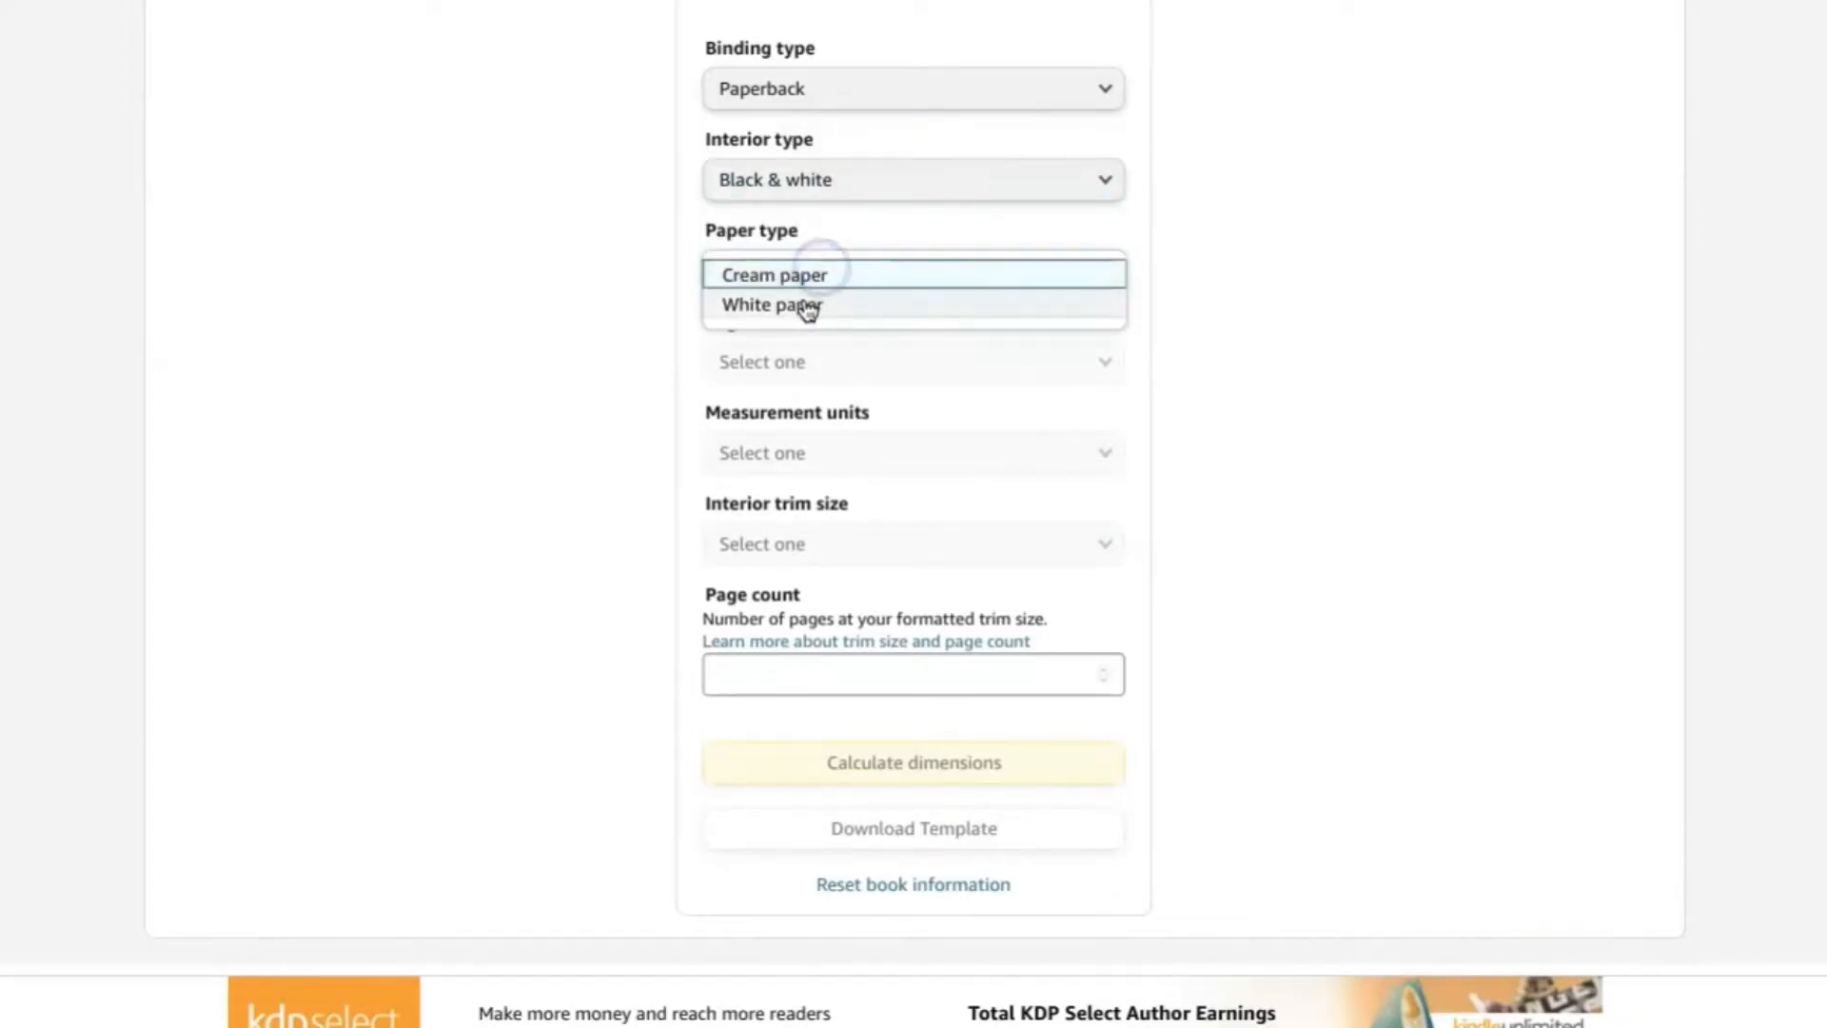
left_click(807, 306)
Step: Set the page-turn direction to Left to Right, measurement units to Inches and interior trim size to 8.5 x 11 in
left_click(783, 362)
left_click(775, 369)
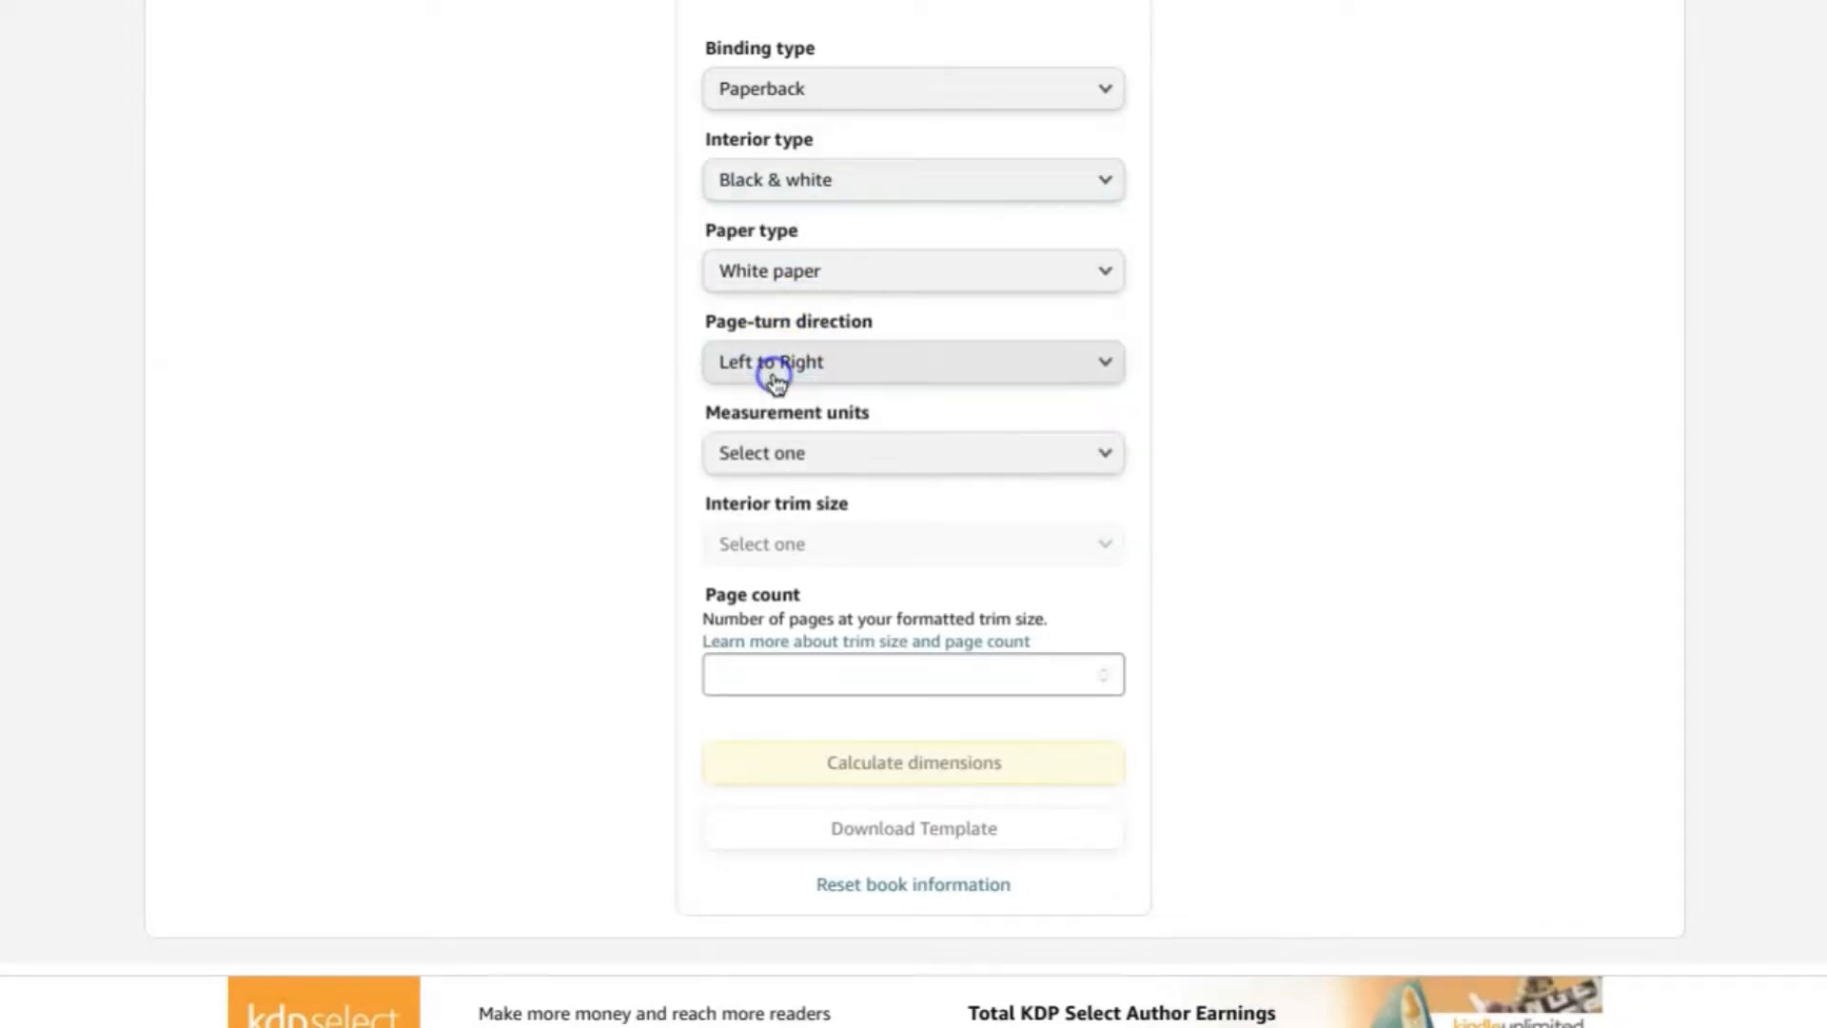
left_click(762, 453)
left_click(762, 459)
left_click(771, 547)
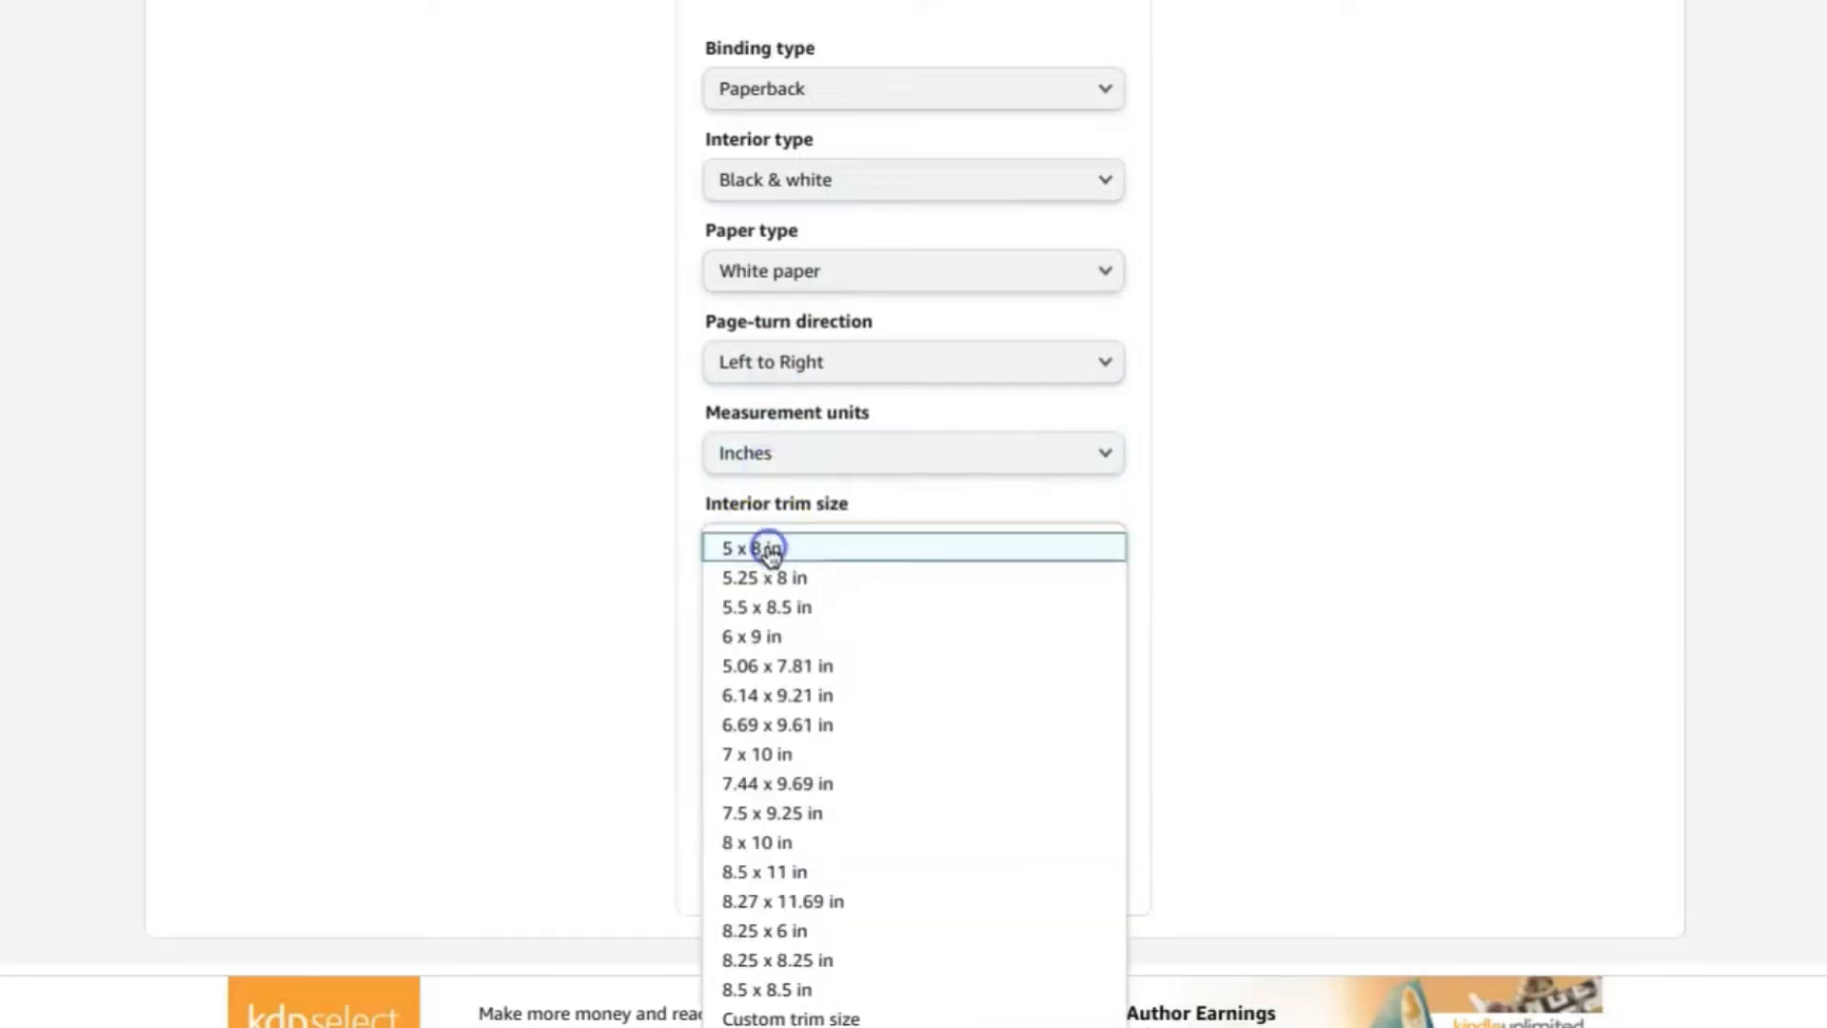
left_click(771, 869)
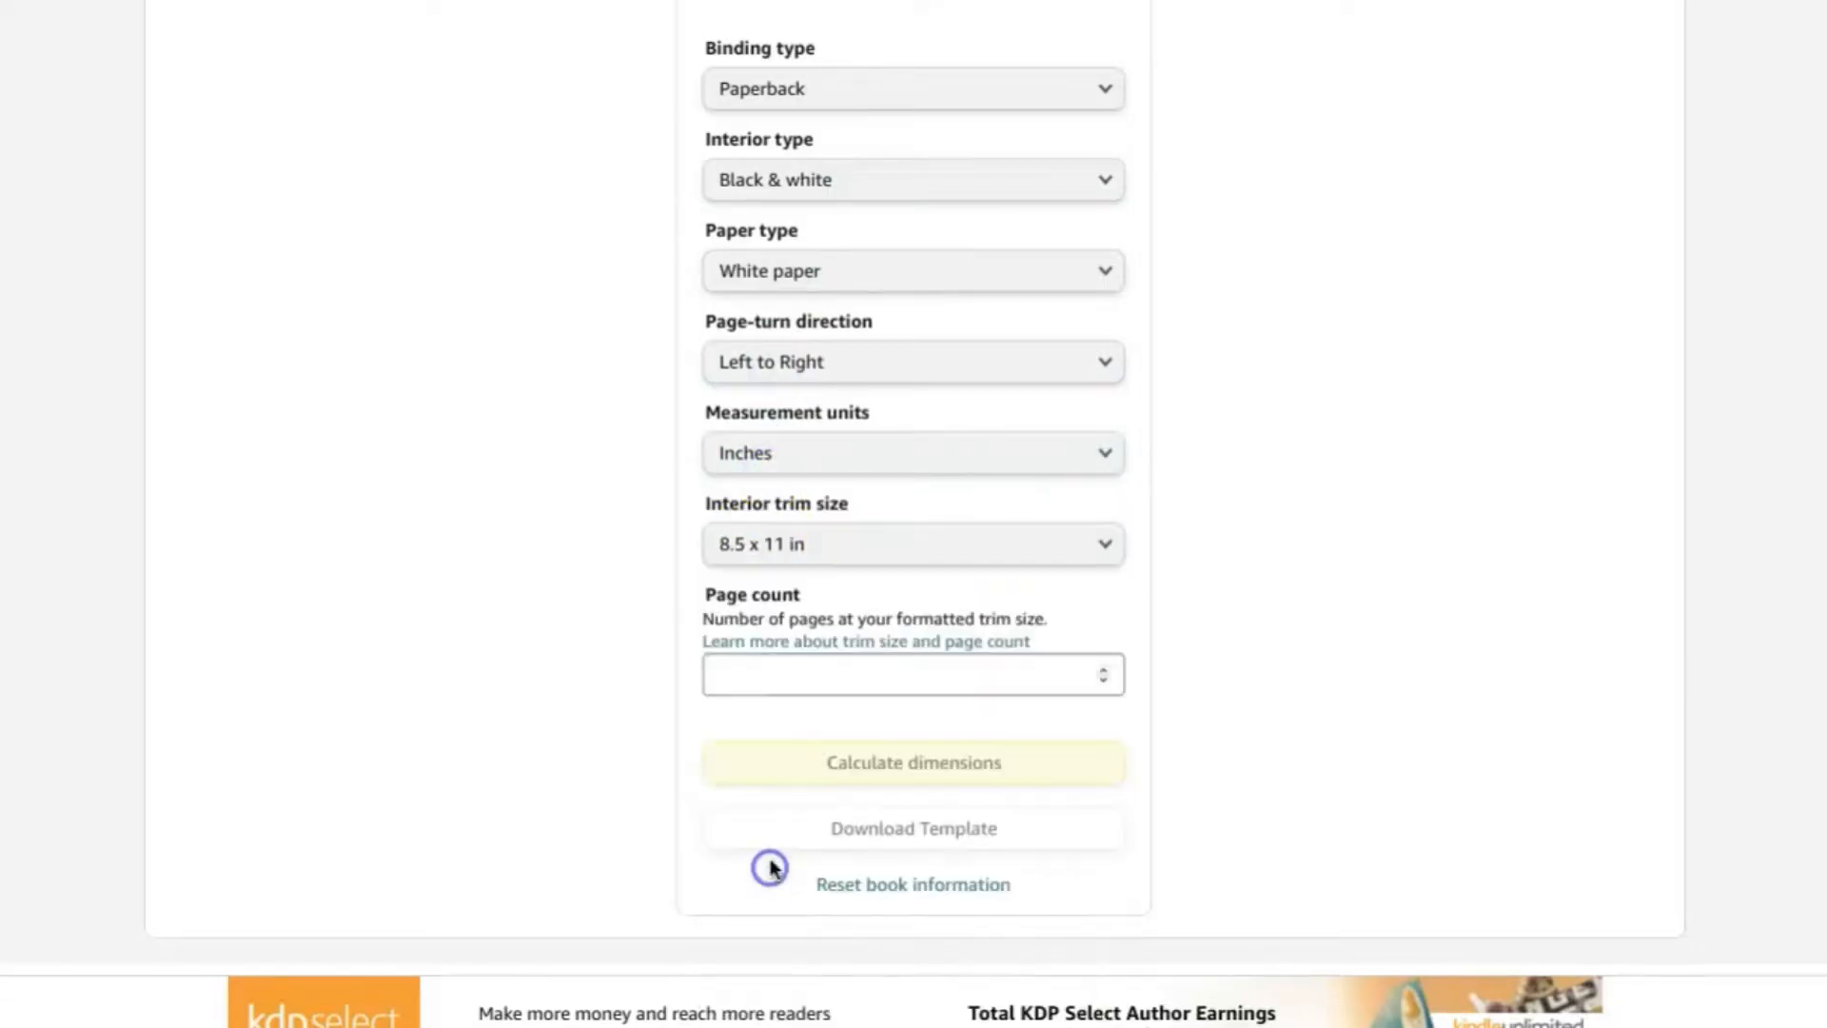
Step: Enter a page count of 100, calculate the cover dimensions and view the results table
left_click(836, 680)
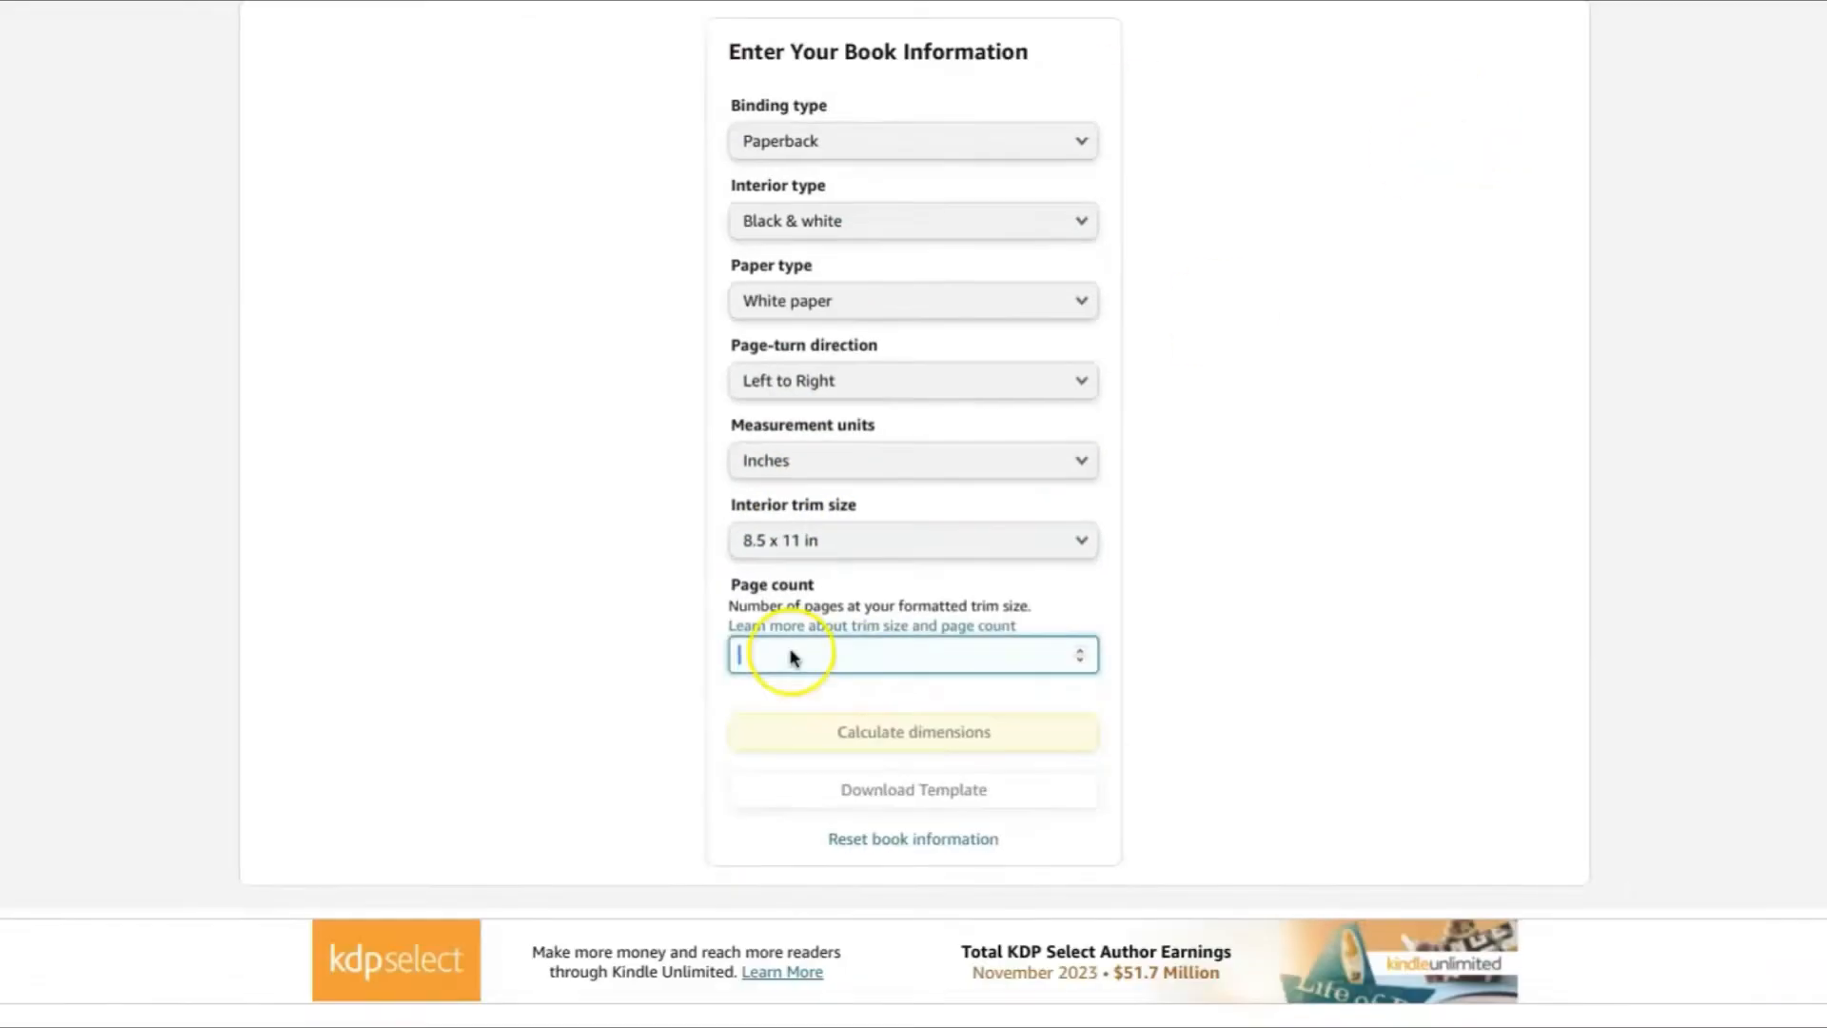
left_click(1236, 701)
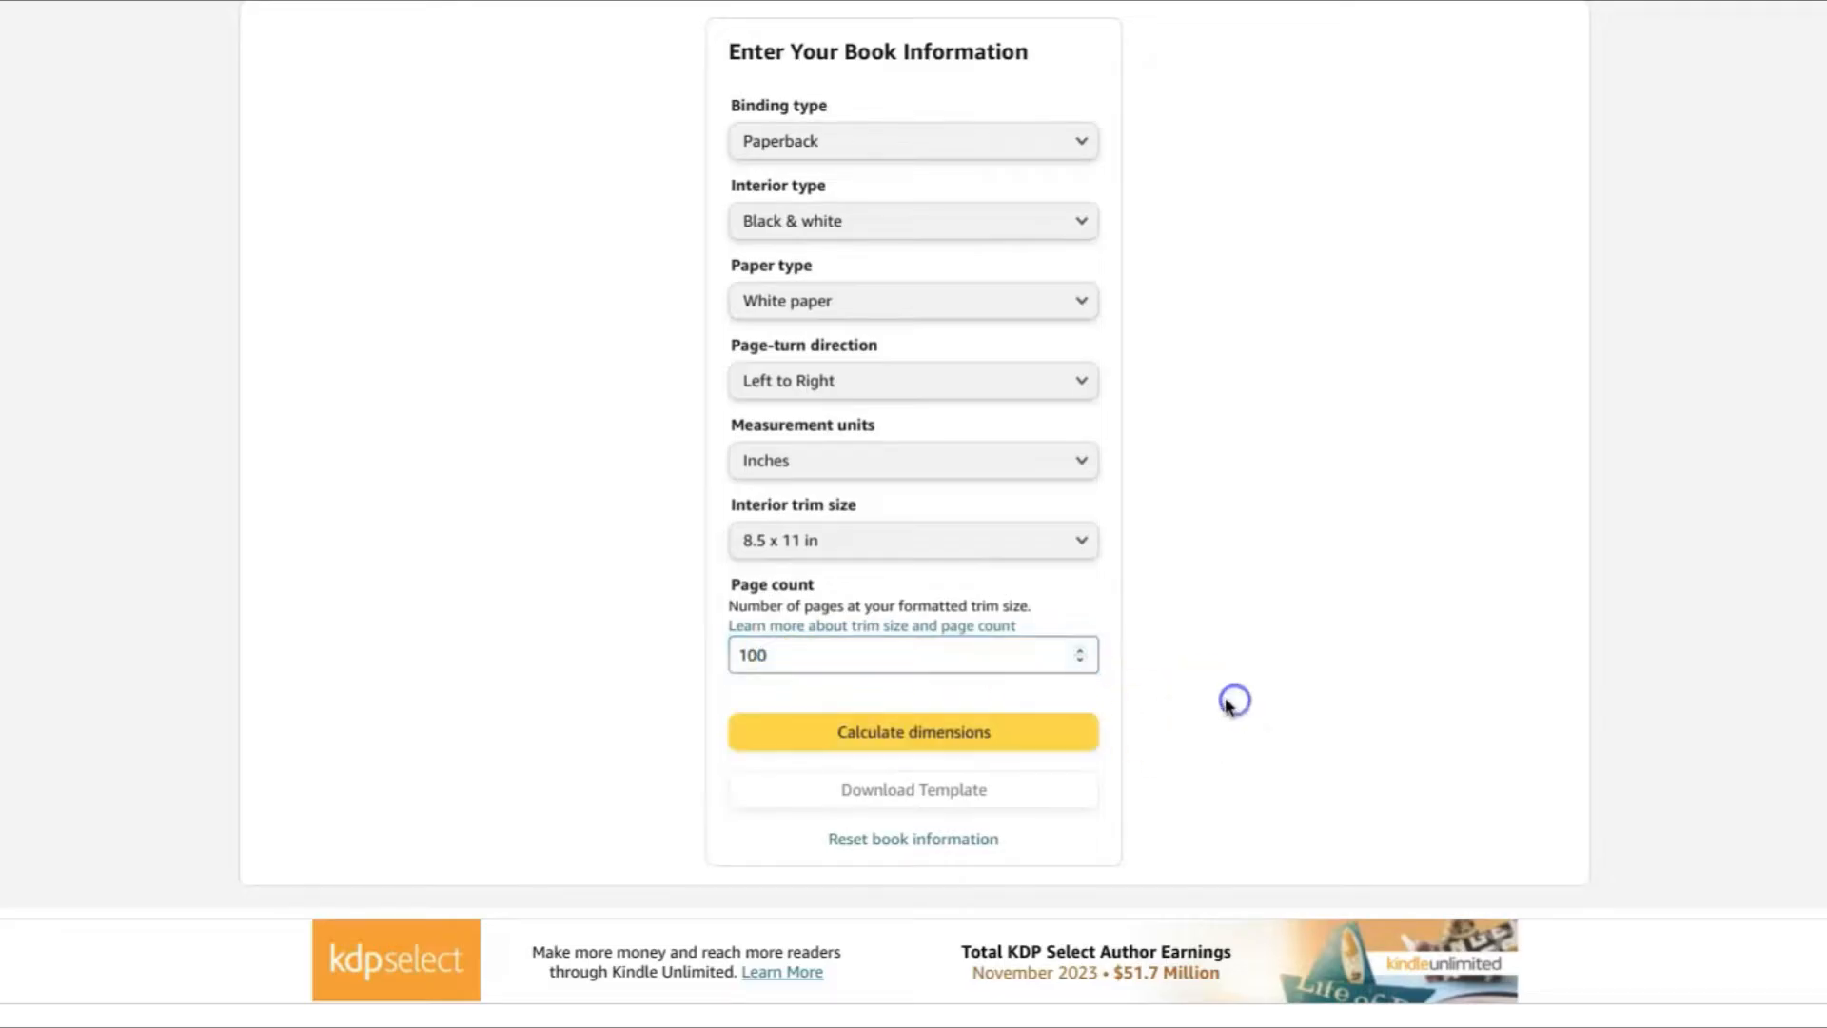
left_click(1000, 738)
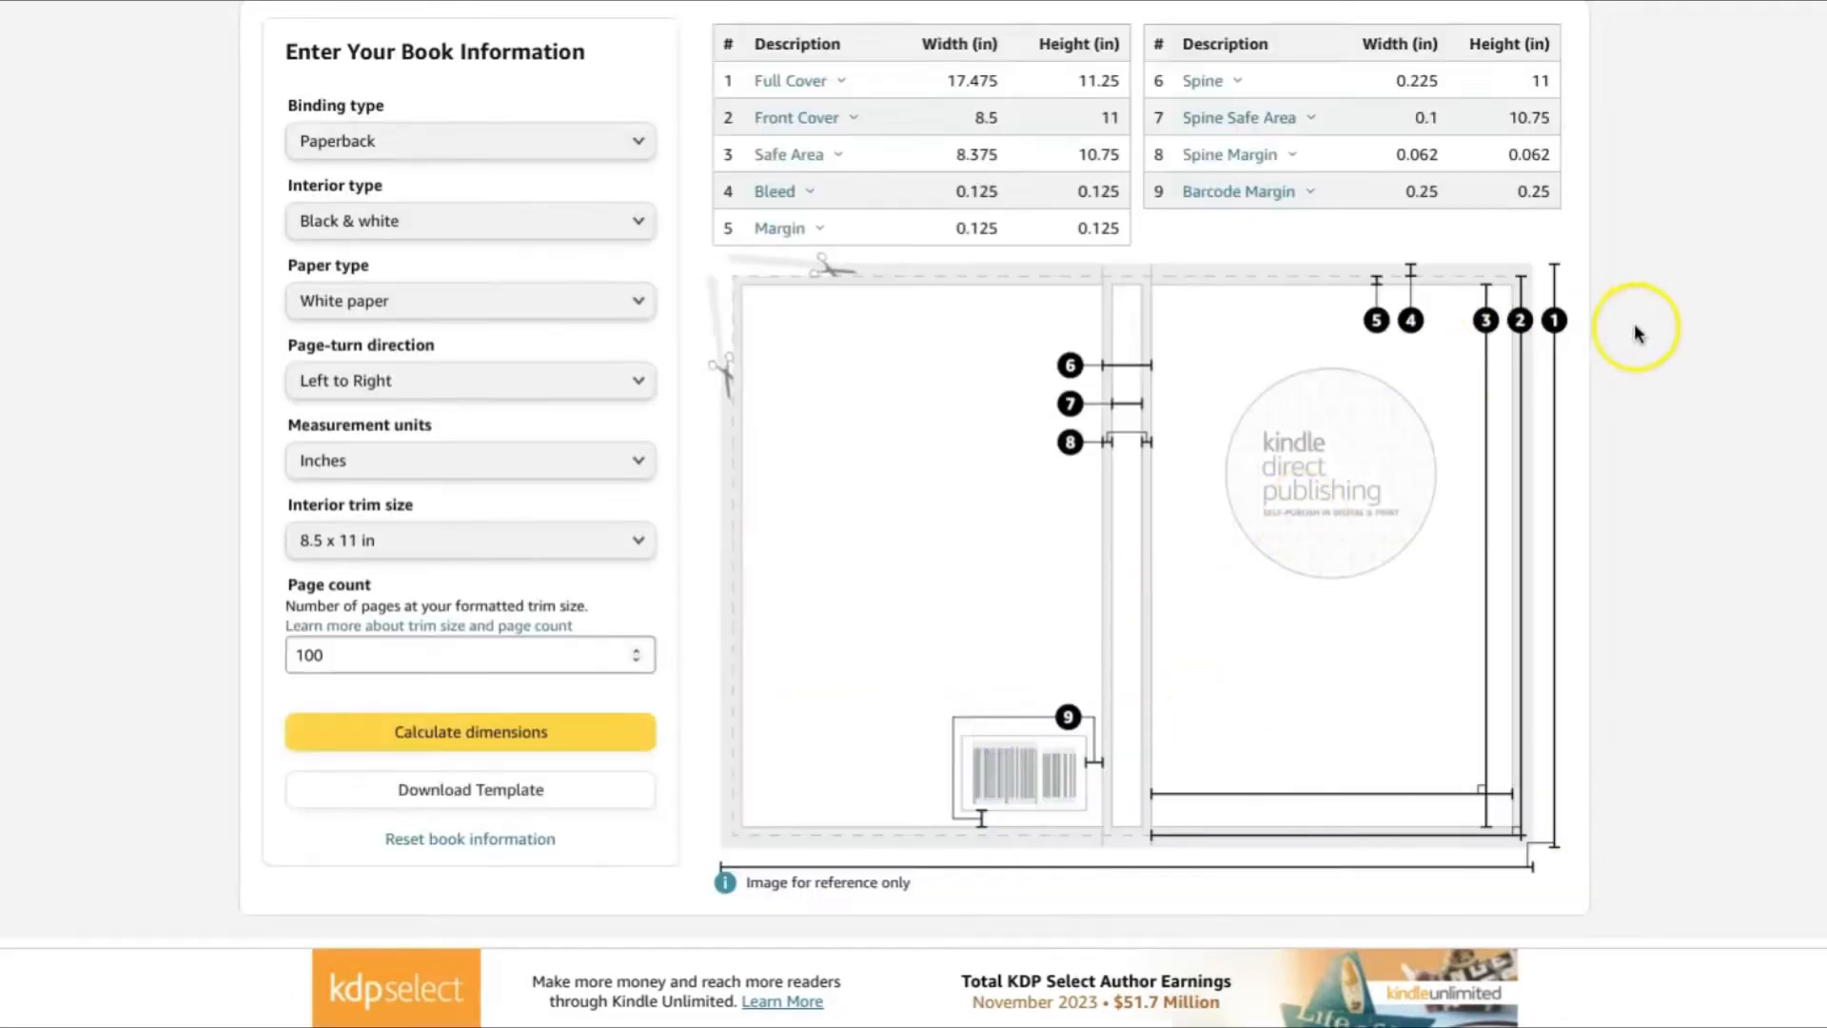
scroll(1643, 330, "up", 4)
scroll(1643, 330, "down", 1)
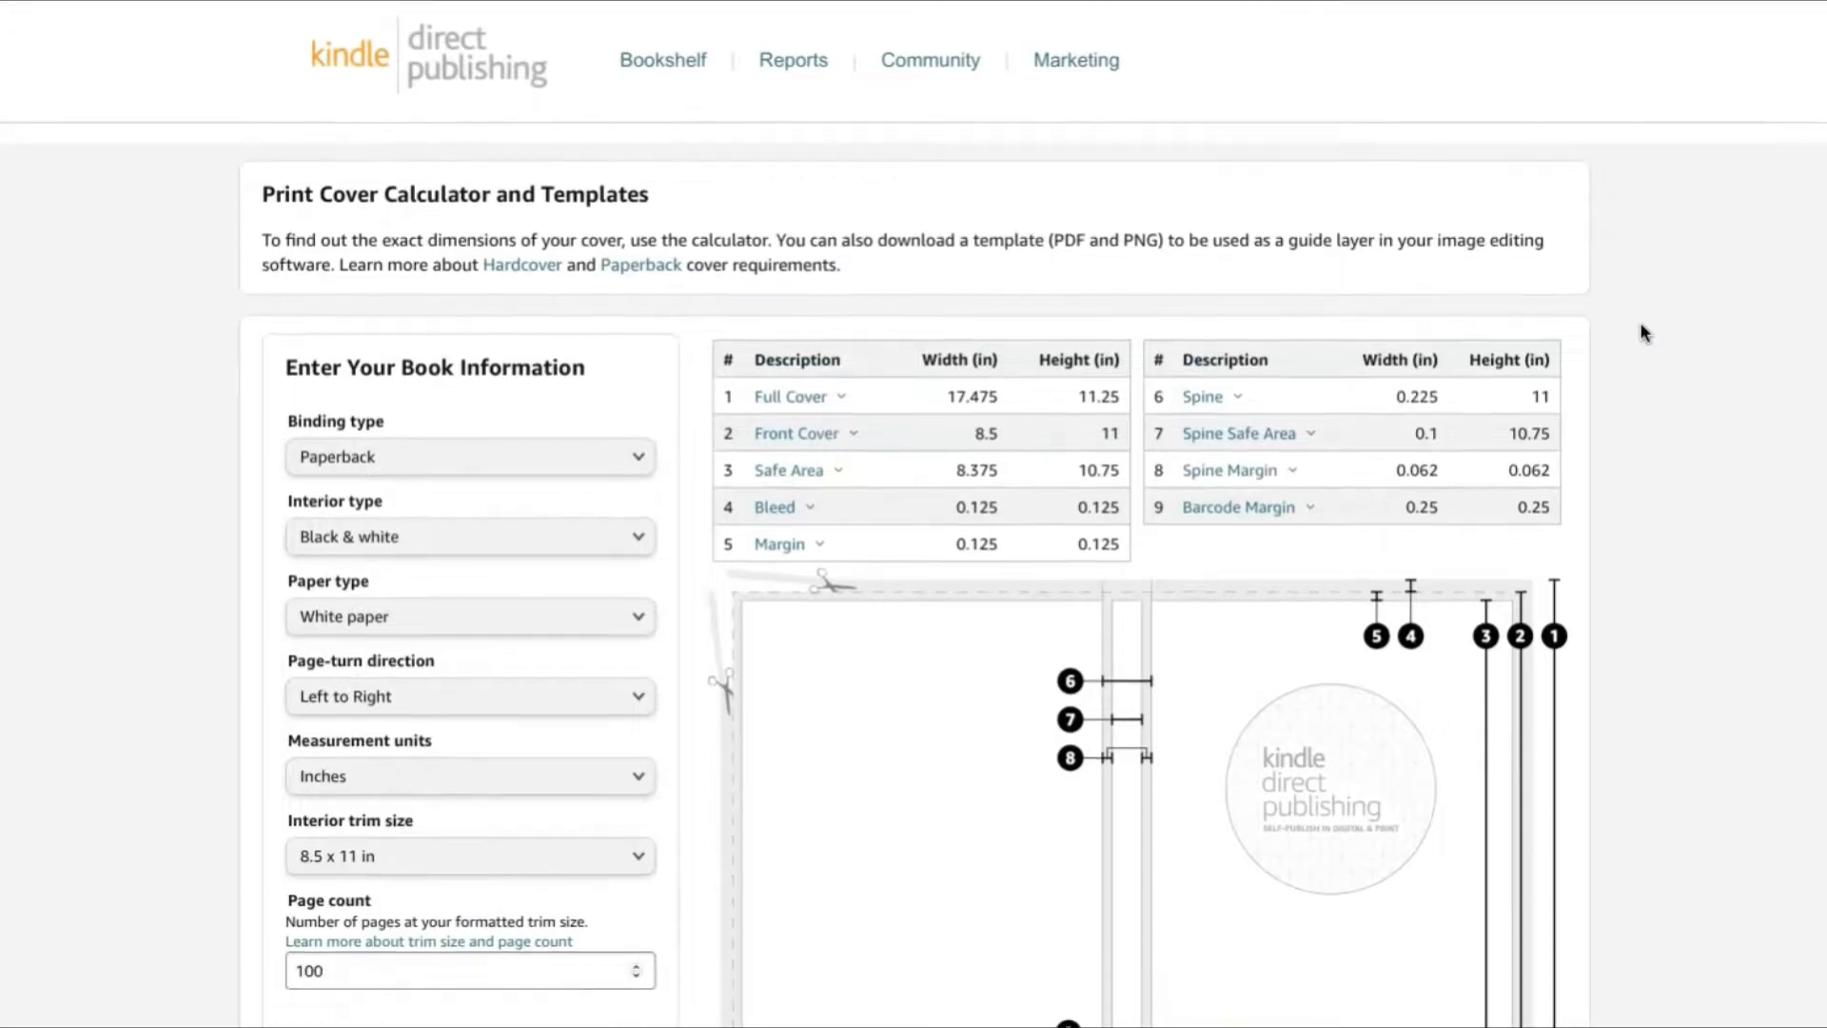
Step: Highlight the Full Cover width and height in the calculator results, switch to Canva and start a custom-size design measured in inches
left_click_drag(940, 380, 1124, 372)
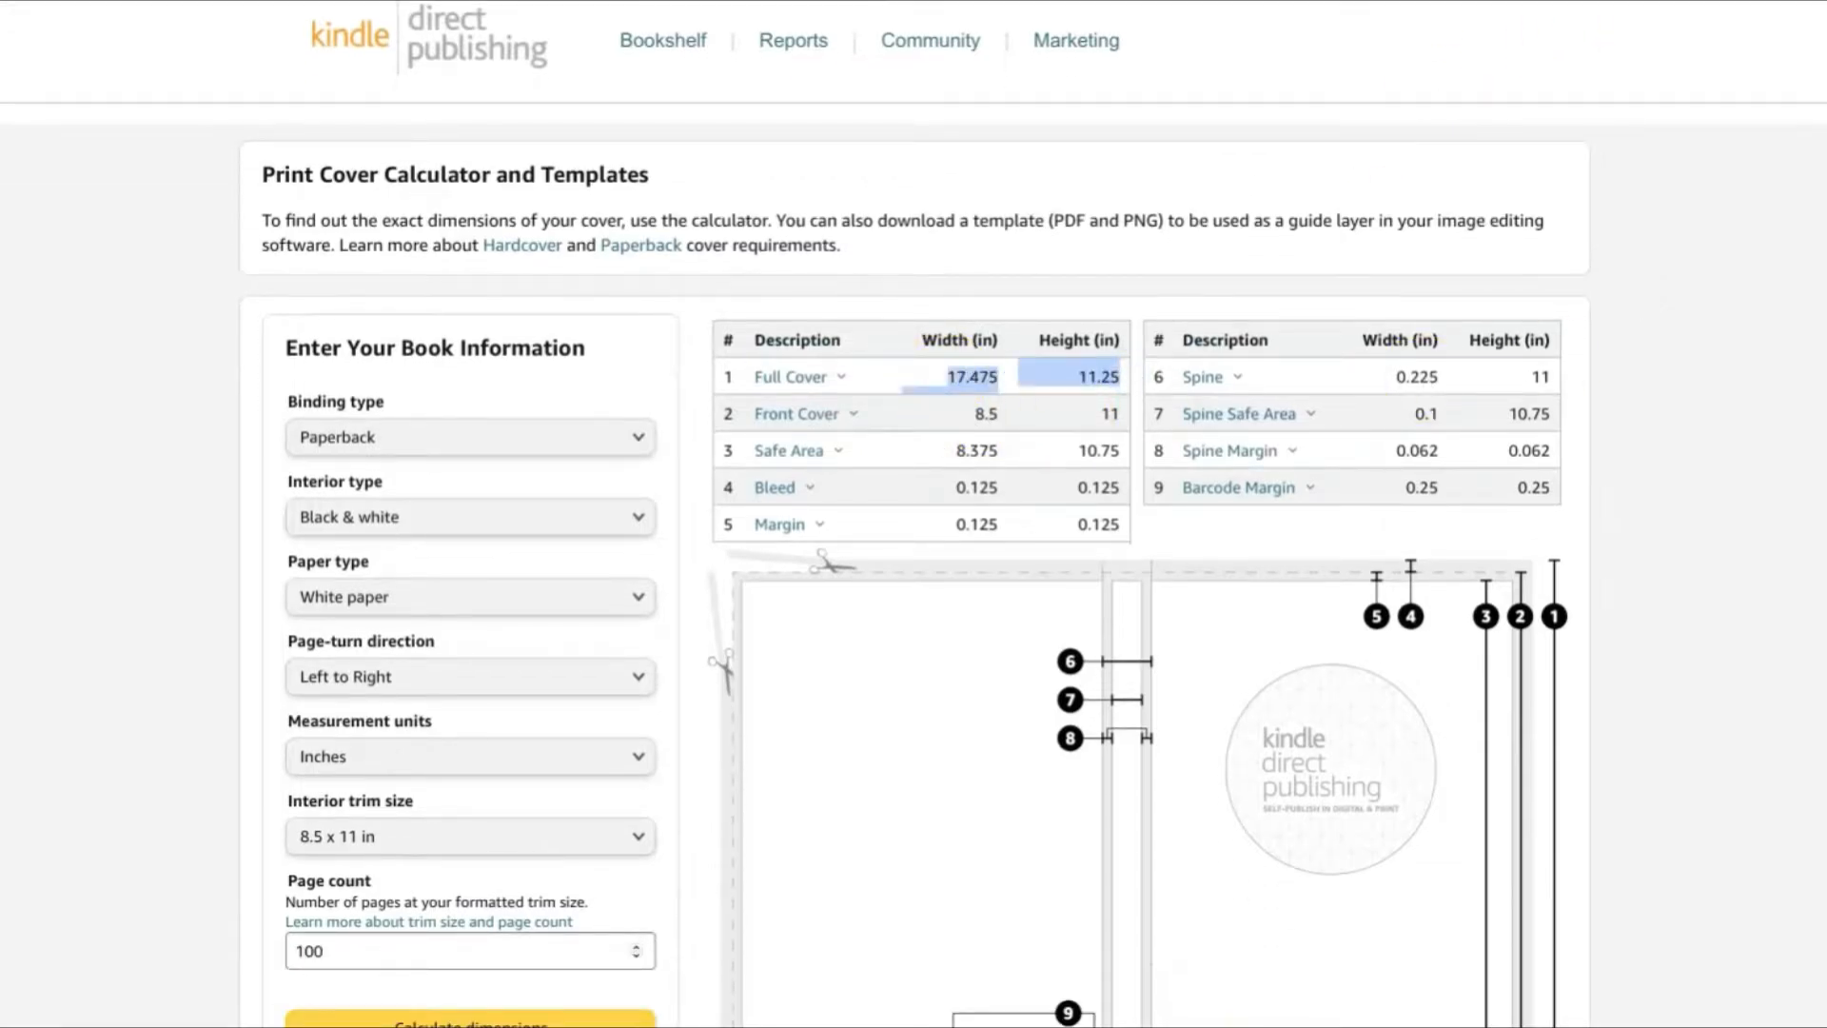
key("ctrl+Tab")
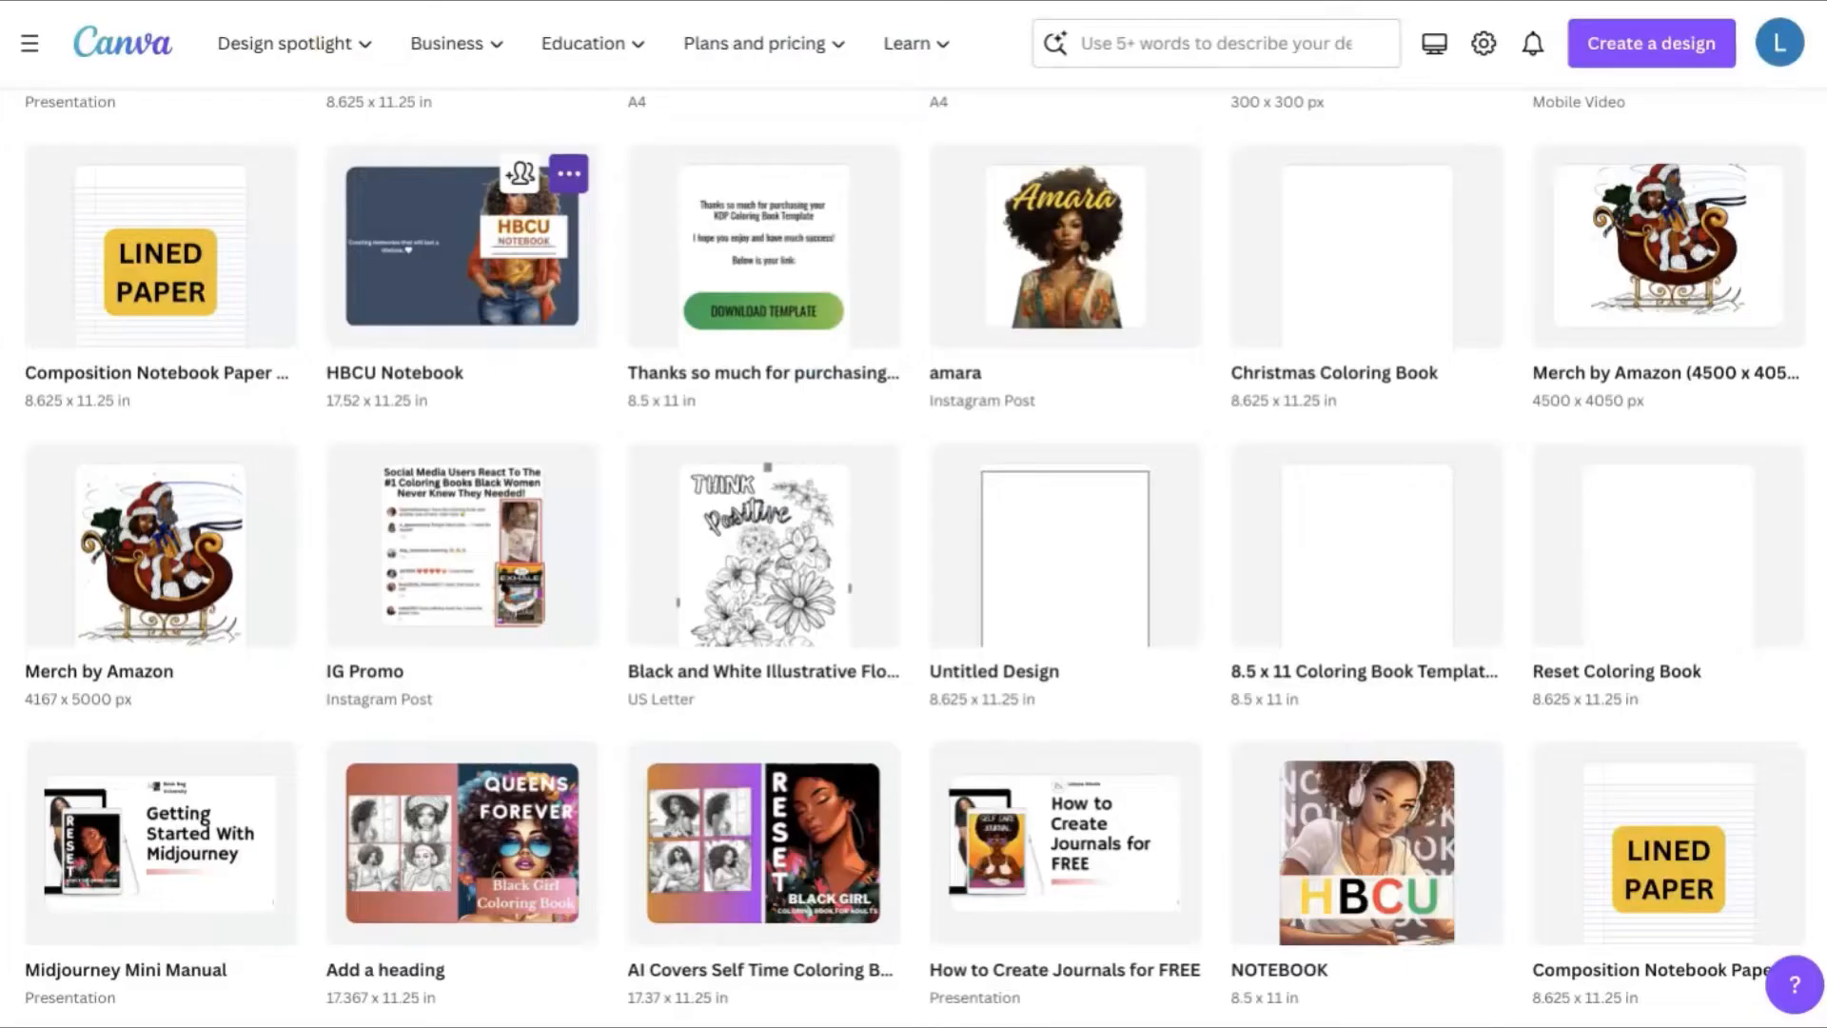
left_click(1661, 43)
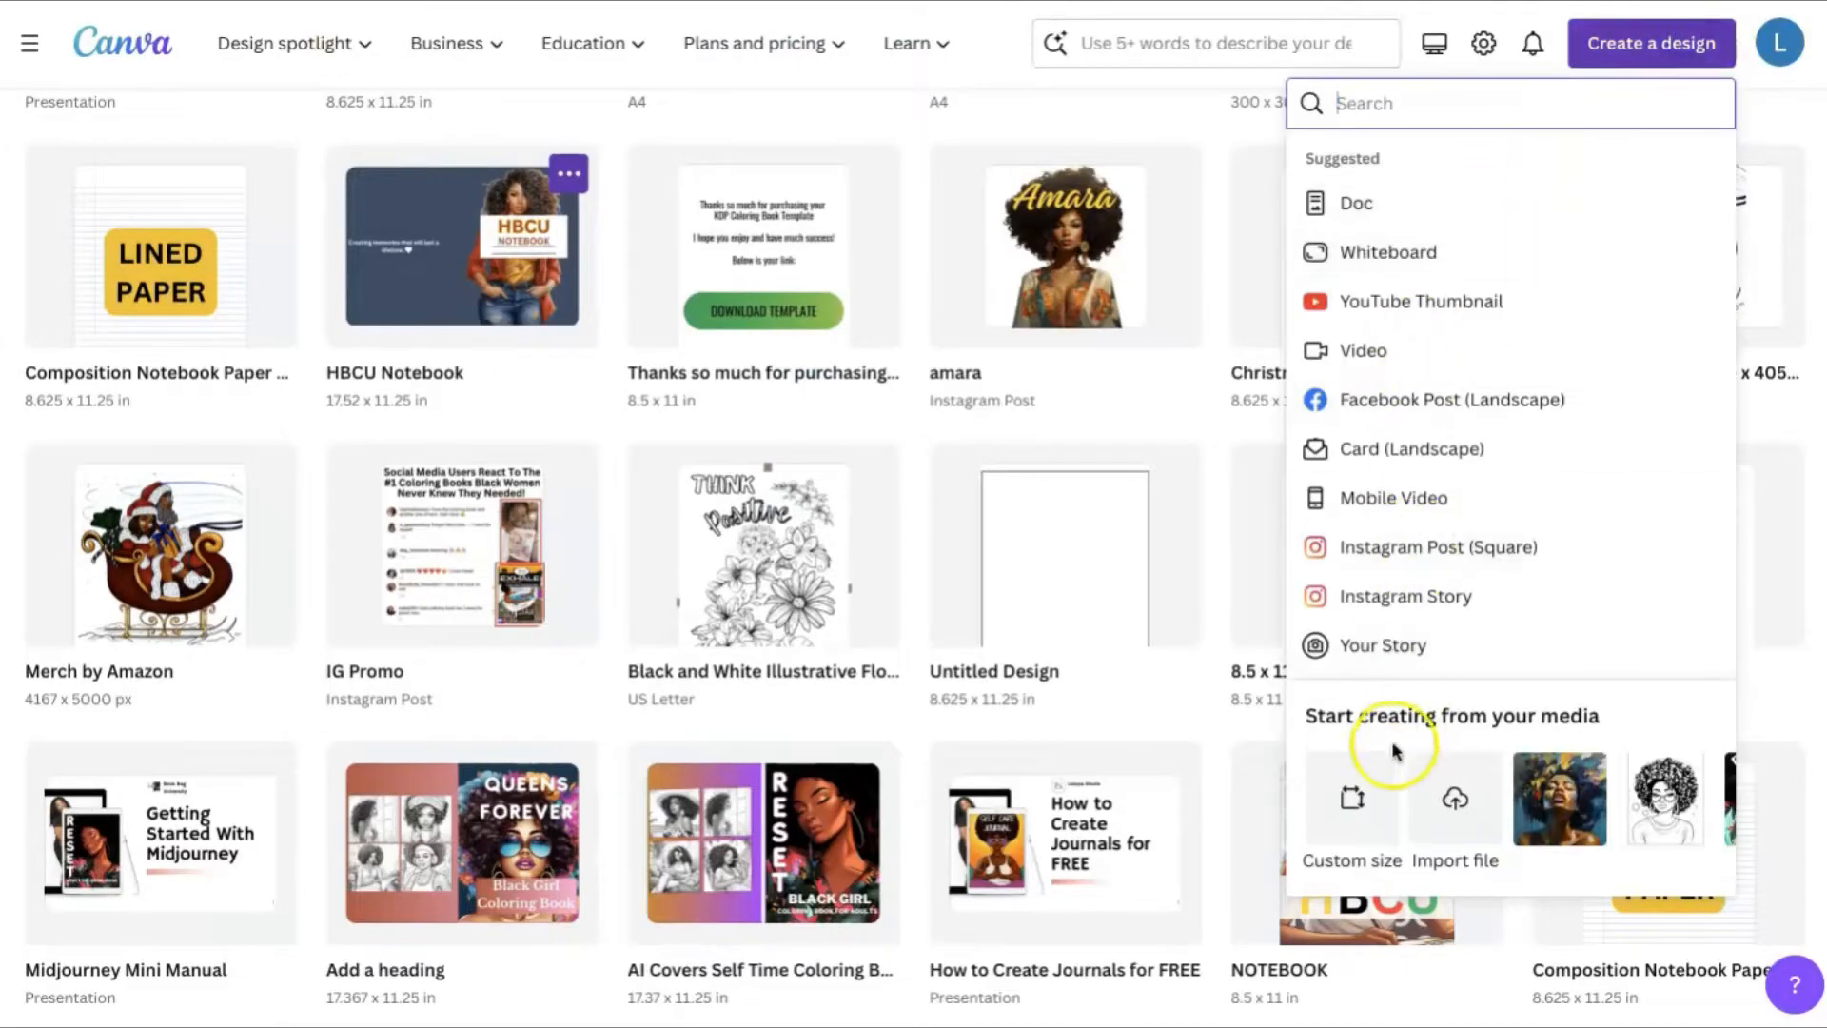
left_click(1352, 799)
left_click(1625, 203)
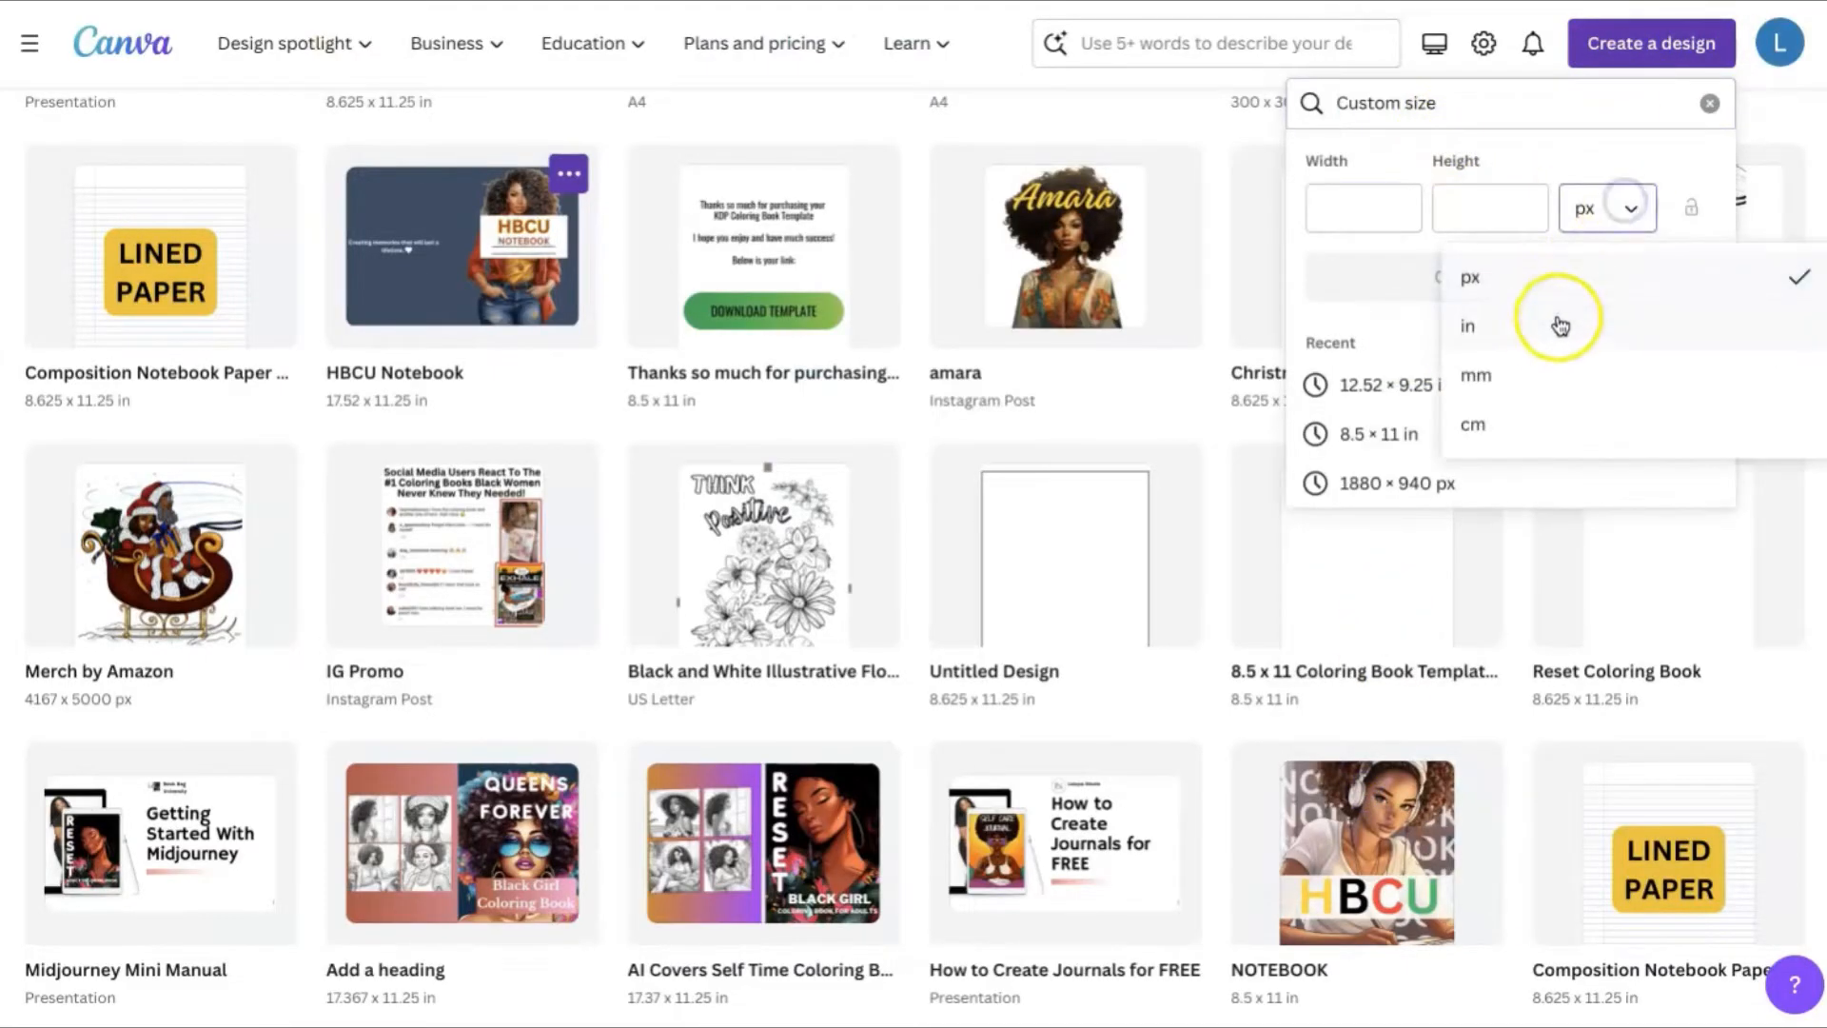
left_click(1551, 322)
Step: Set the custom design size to 17.475 in wide by 11.25 in high and create the design
left_click(1366, 201)
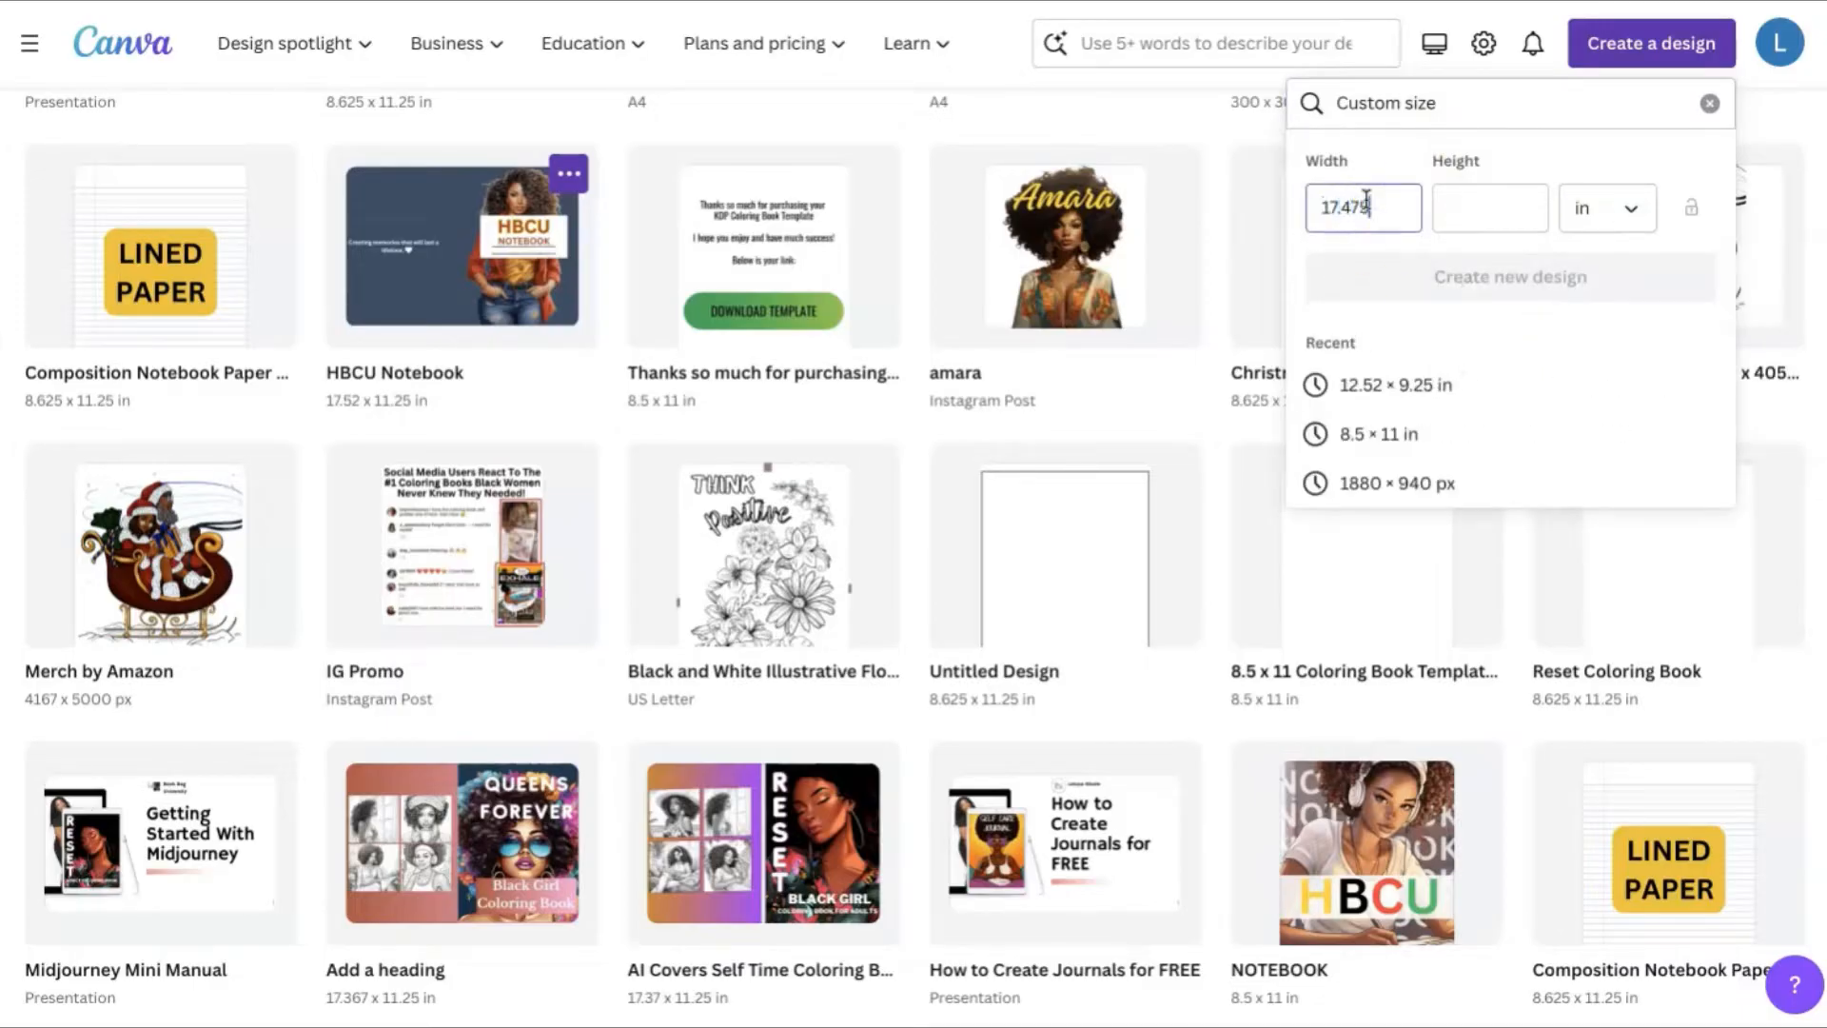
type("17.475")
left_click(1481, 201)
type("11.")
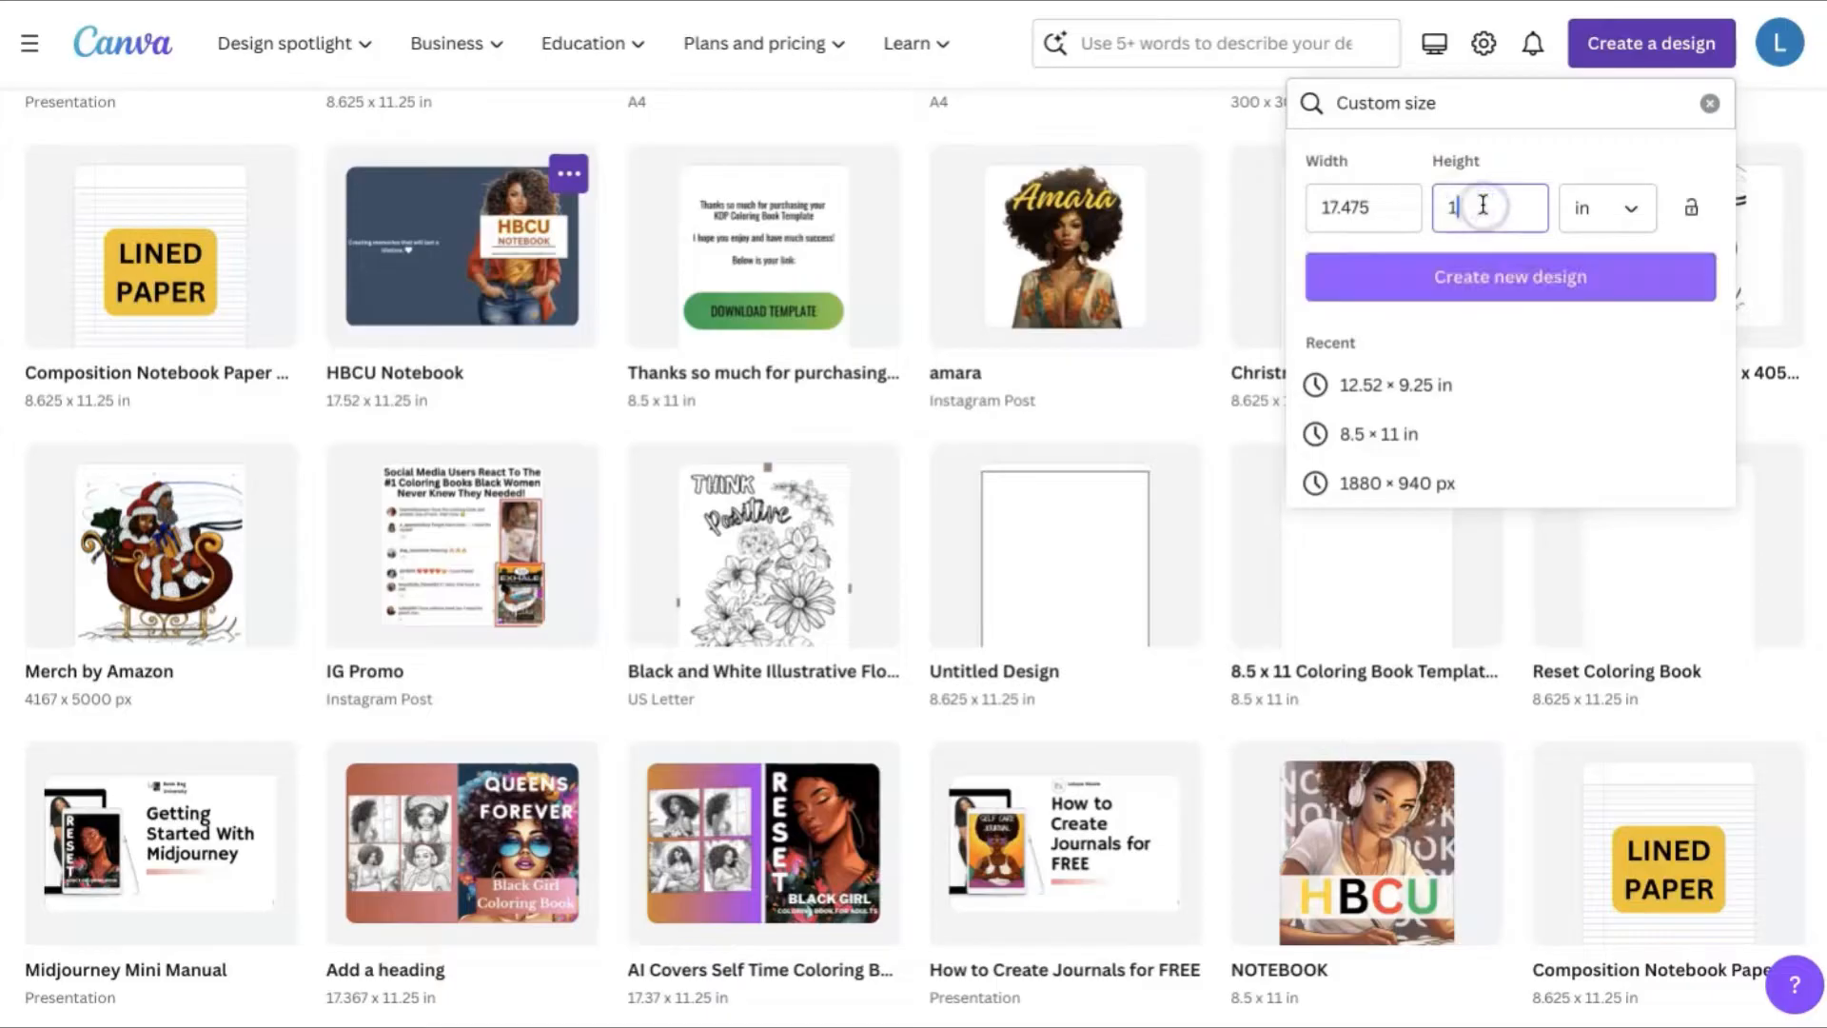
type("25")
left_click(1476, 285)
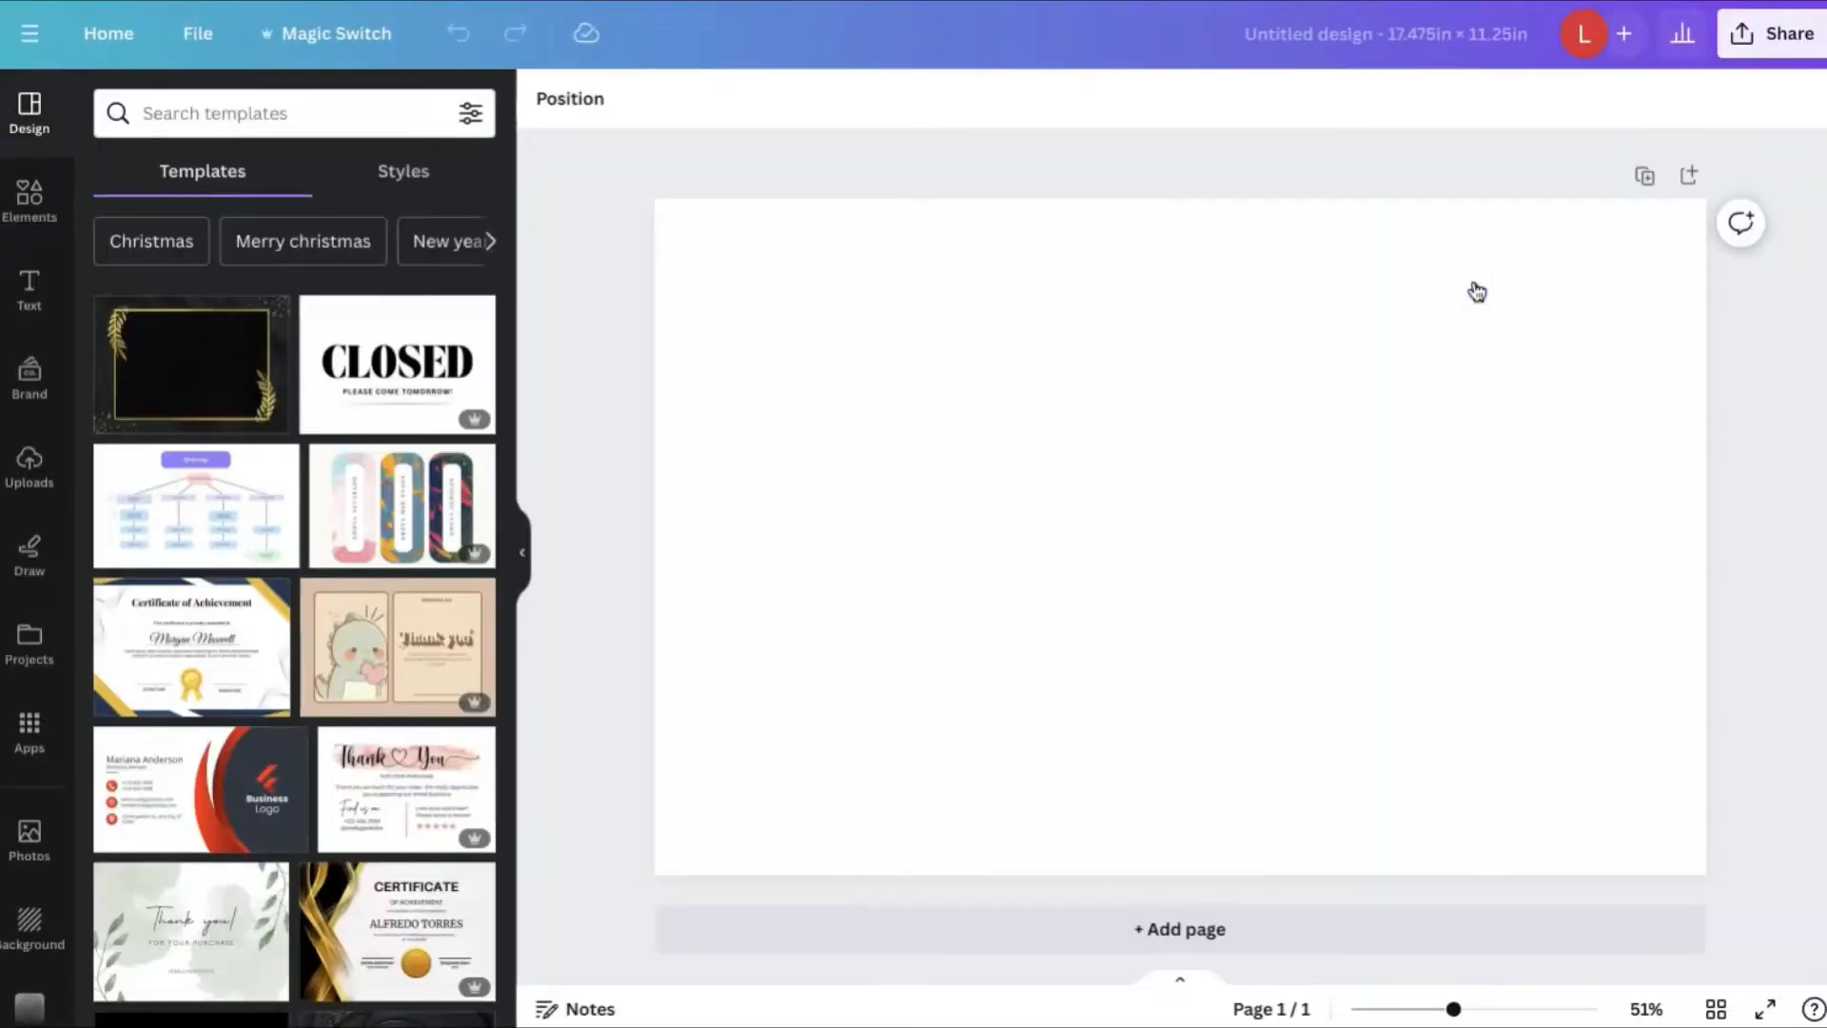
Step: Return to the KDP cover calculator and download the cover template for the 100-page paperback
left_click(1637, 2)
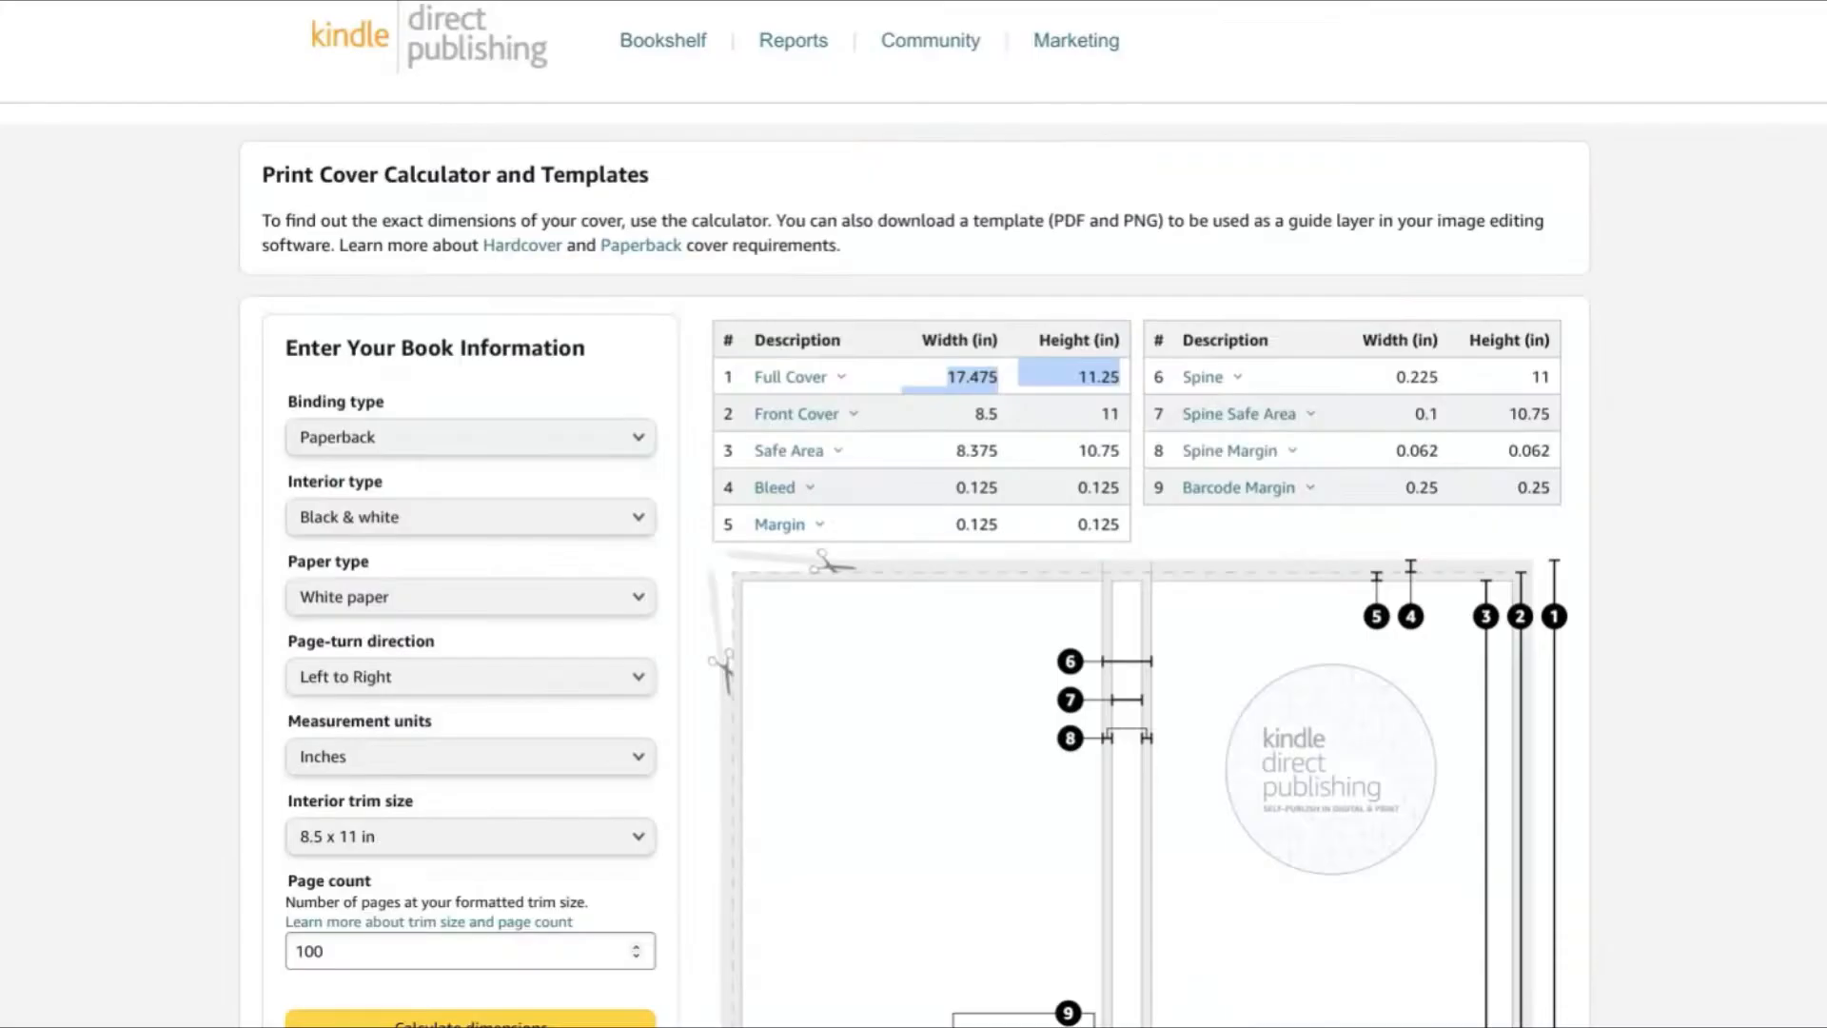
left_click(1738, 253)
scroll(1738, 253, "up", 1)
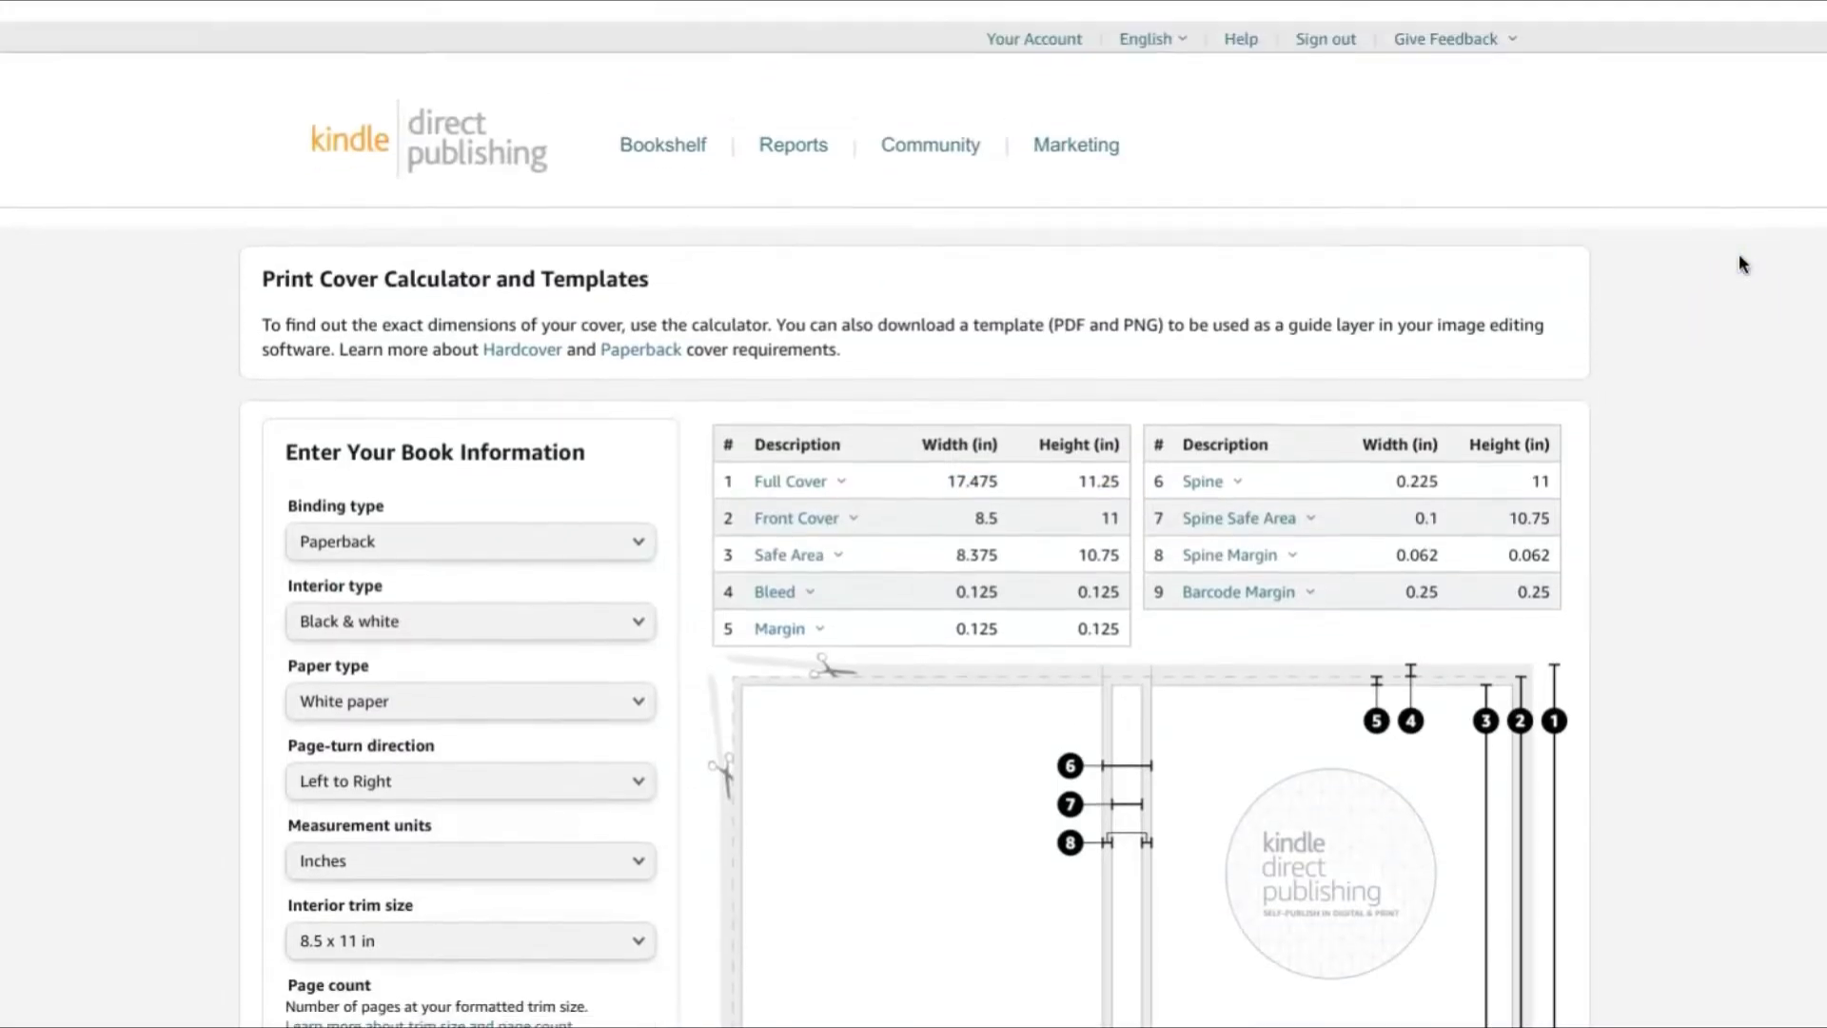
scroll(1665, 404, "down", 4)
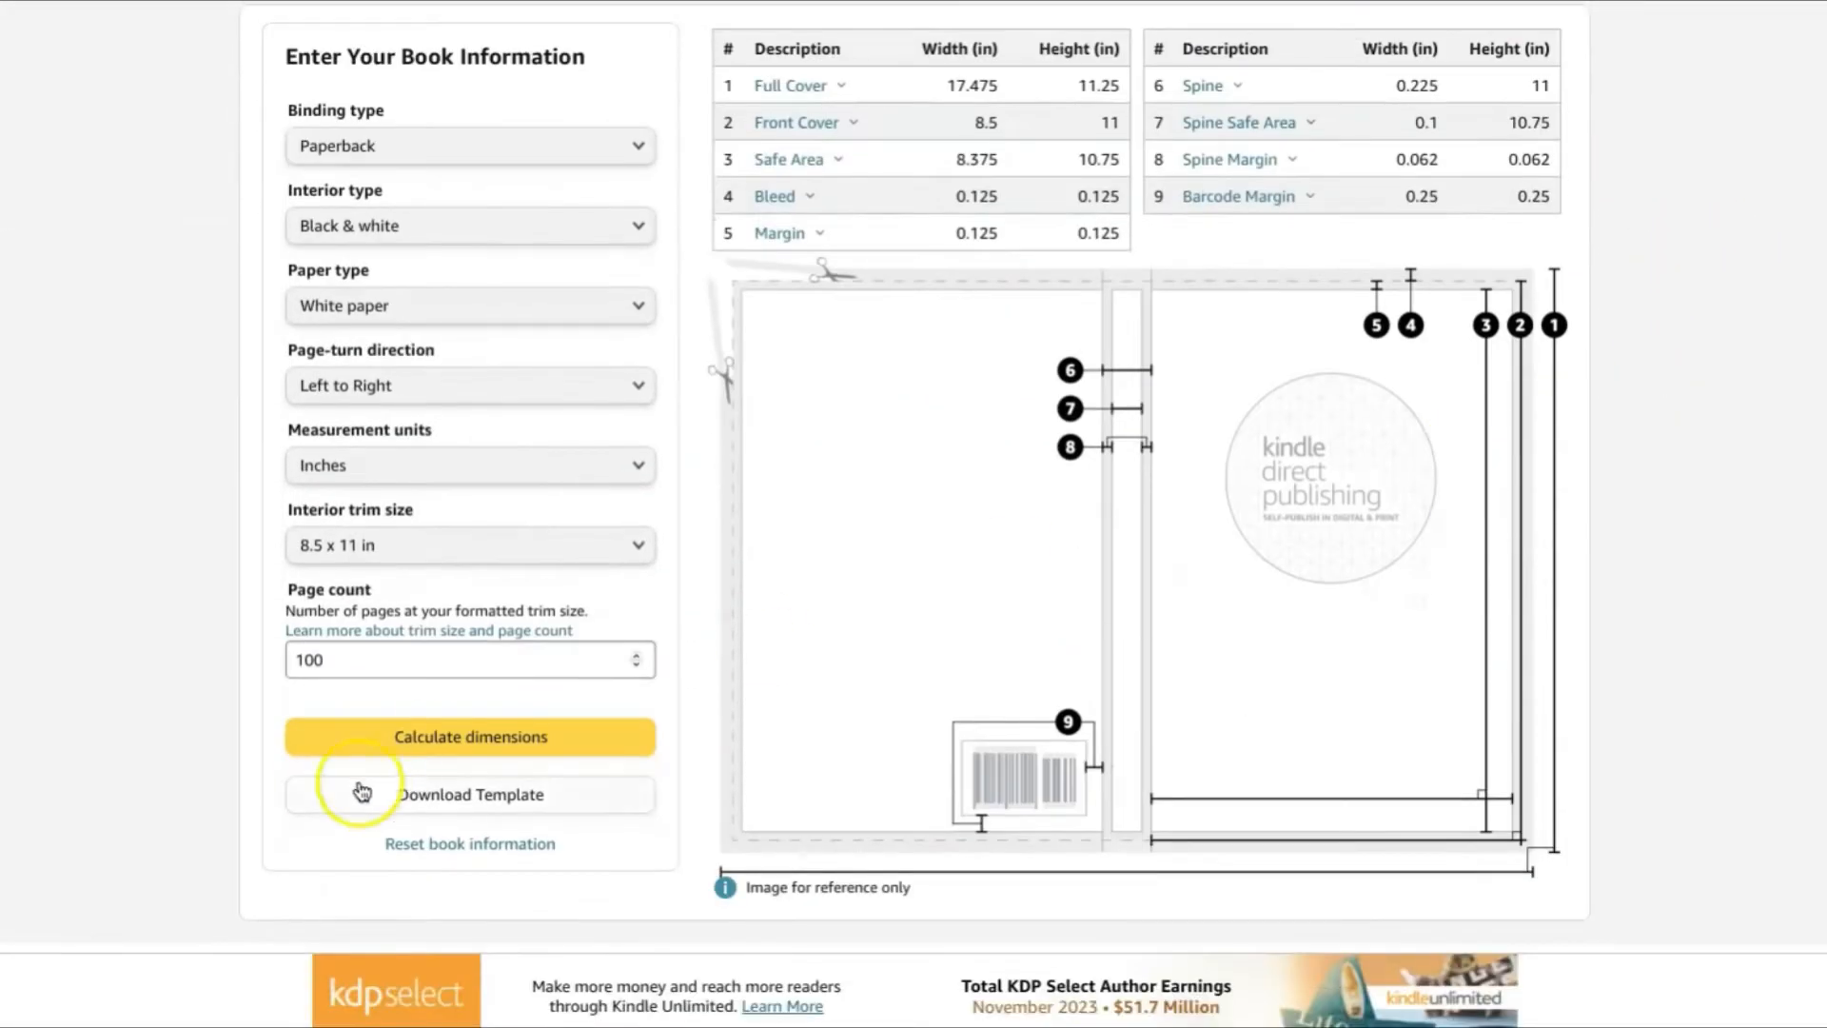
left_click(438, 799)
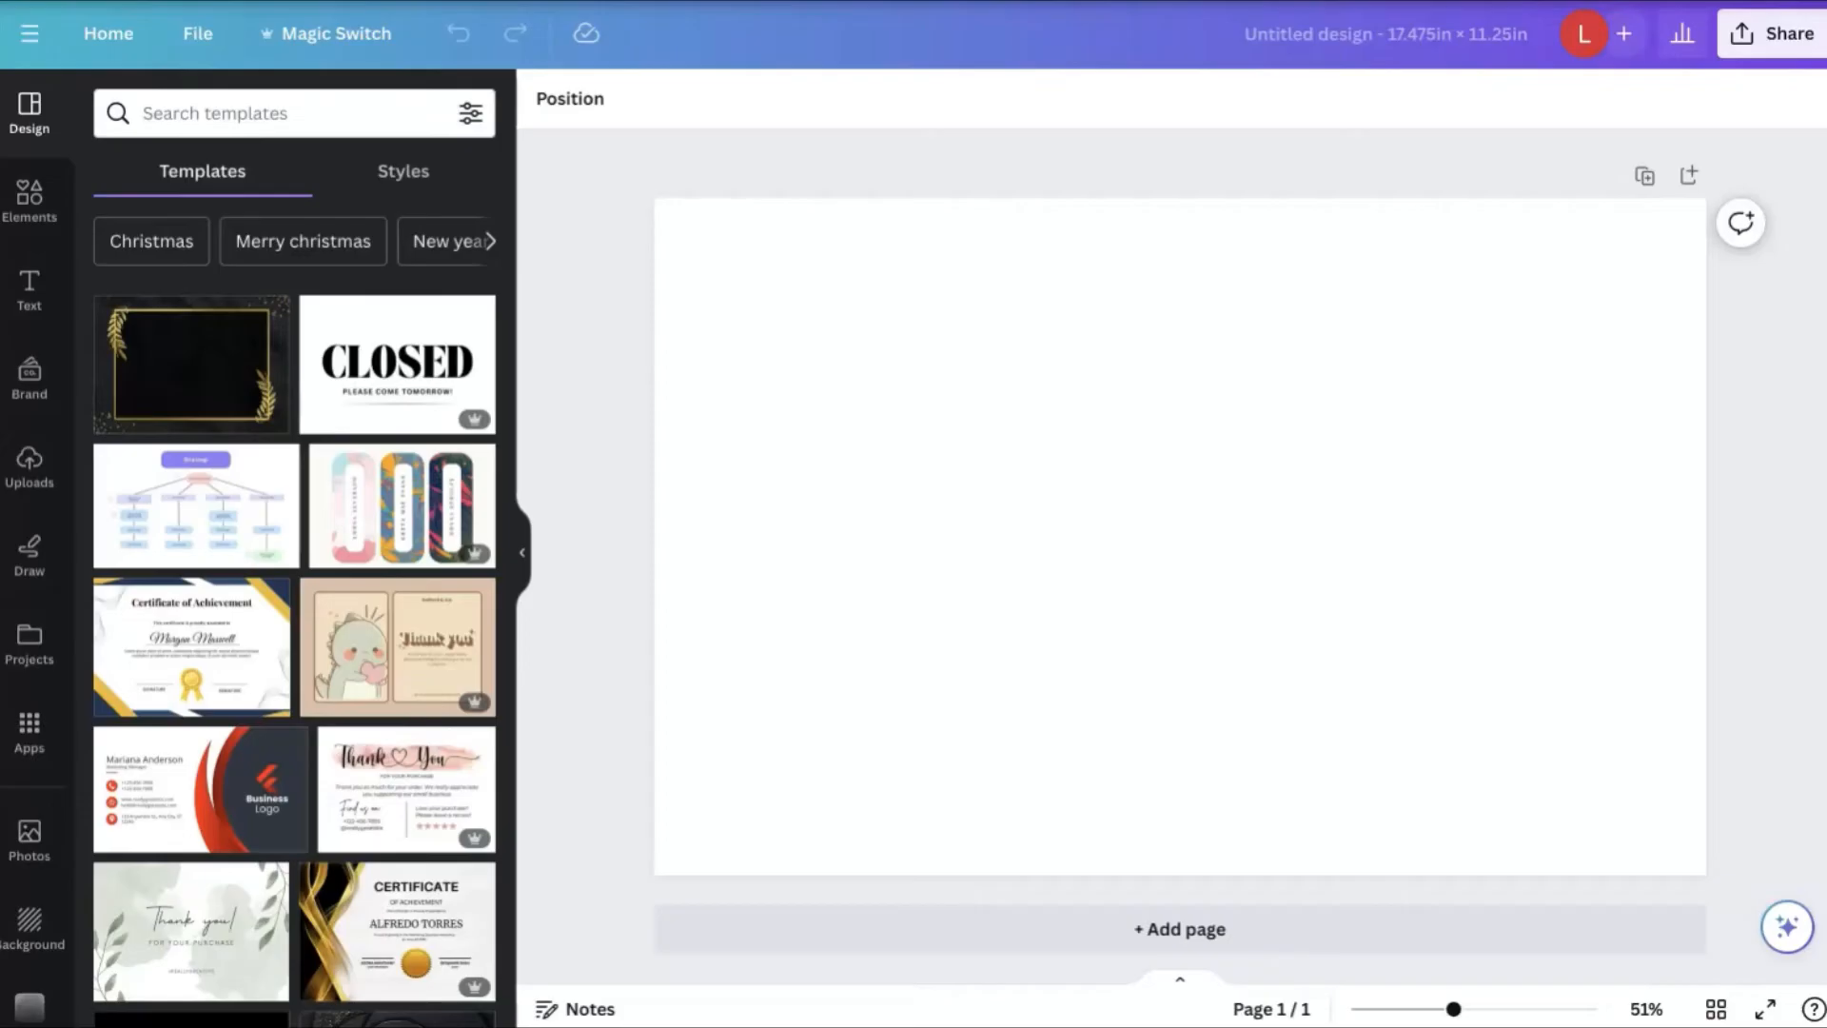
Step: Add the uploaded KDP cover template to the blank Canva page, align it to the page corner and enlarge it to fill the page
left_click(29, 466)
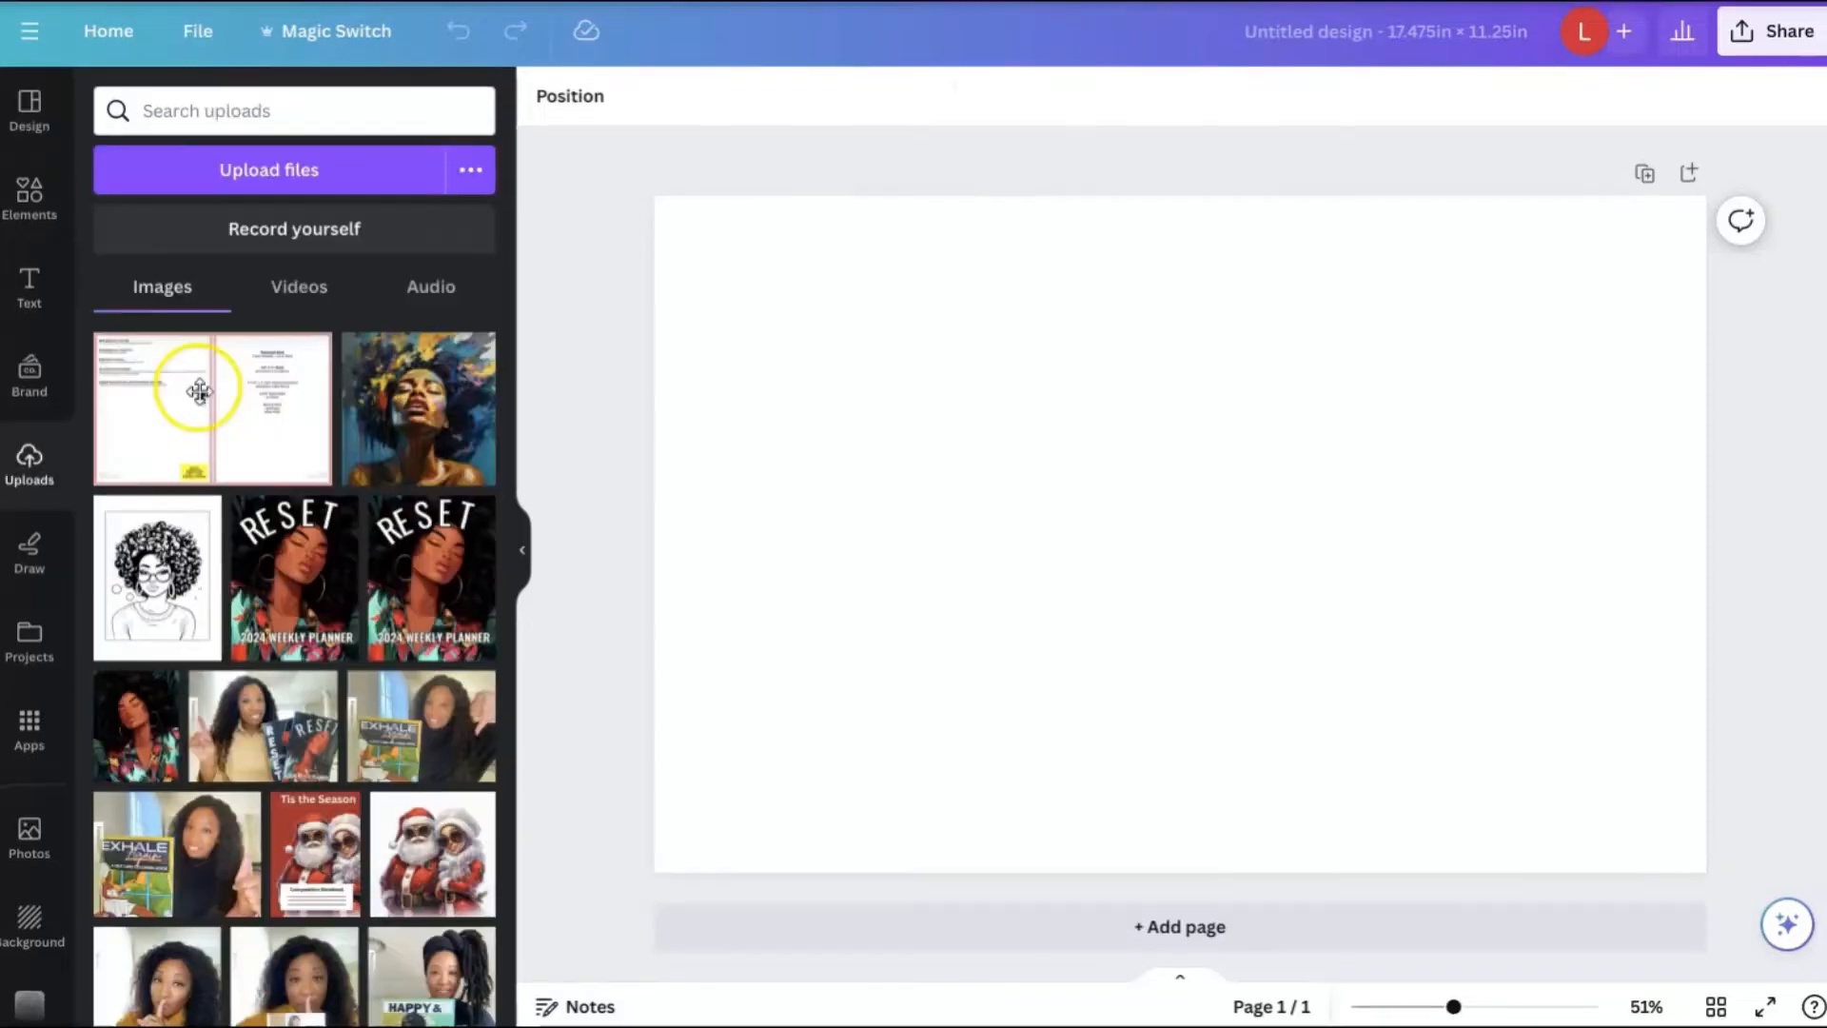
left_click(187, 383)
left_click_drag(991, 315, 983, 289)
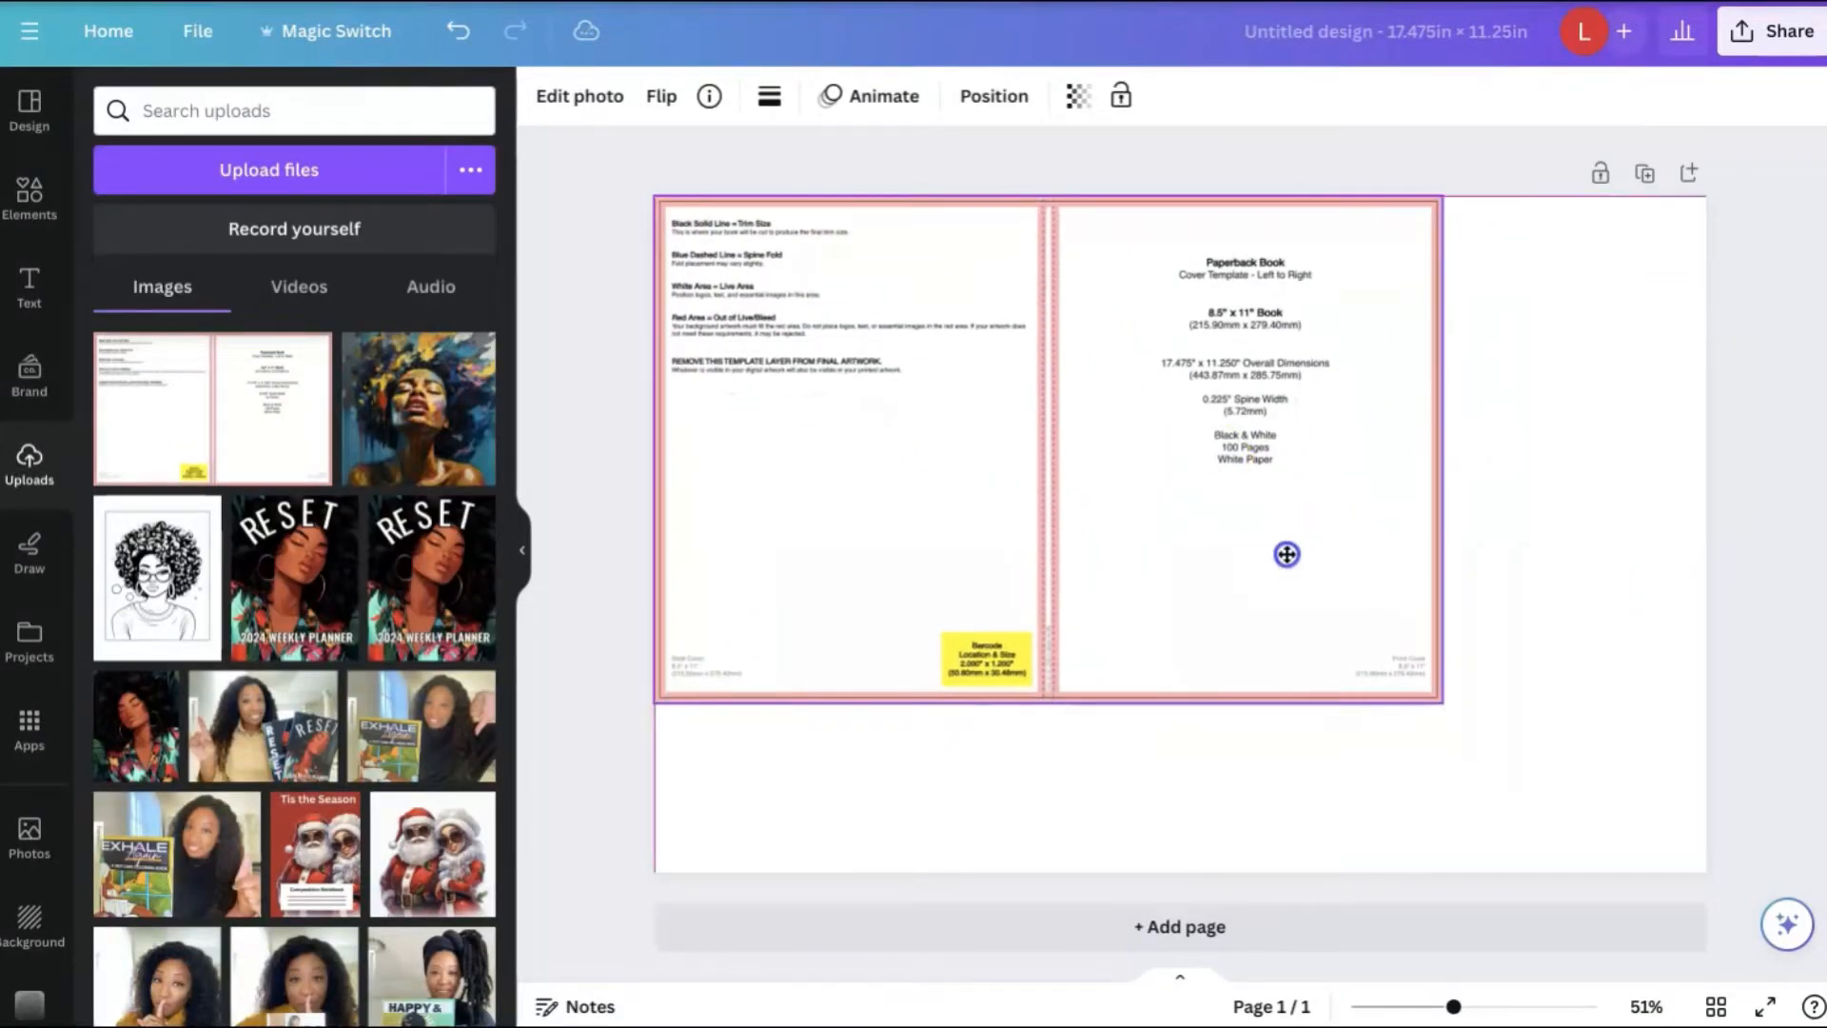
left_click_drag(1435, 700, 1715, 830)
left_click(1761, 678)
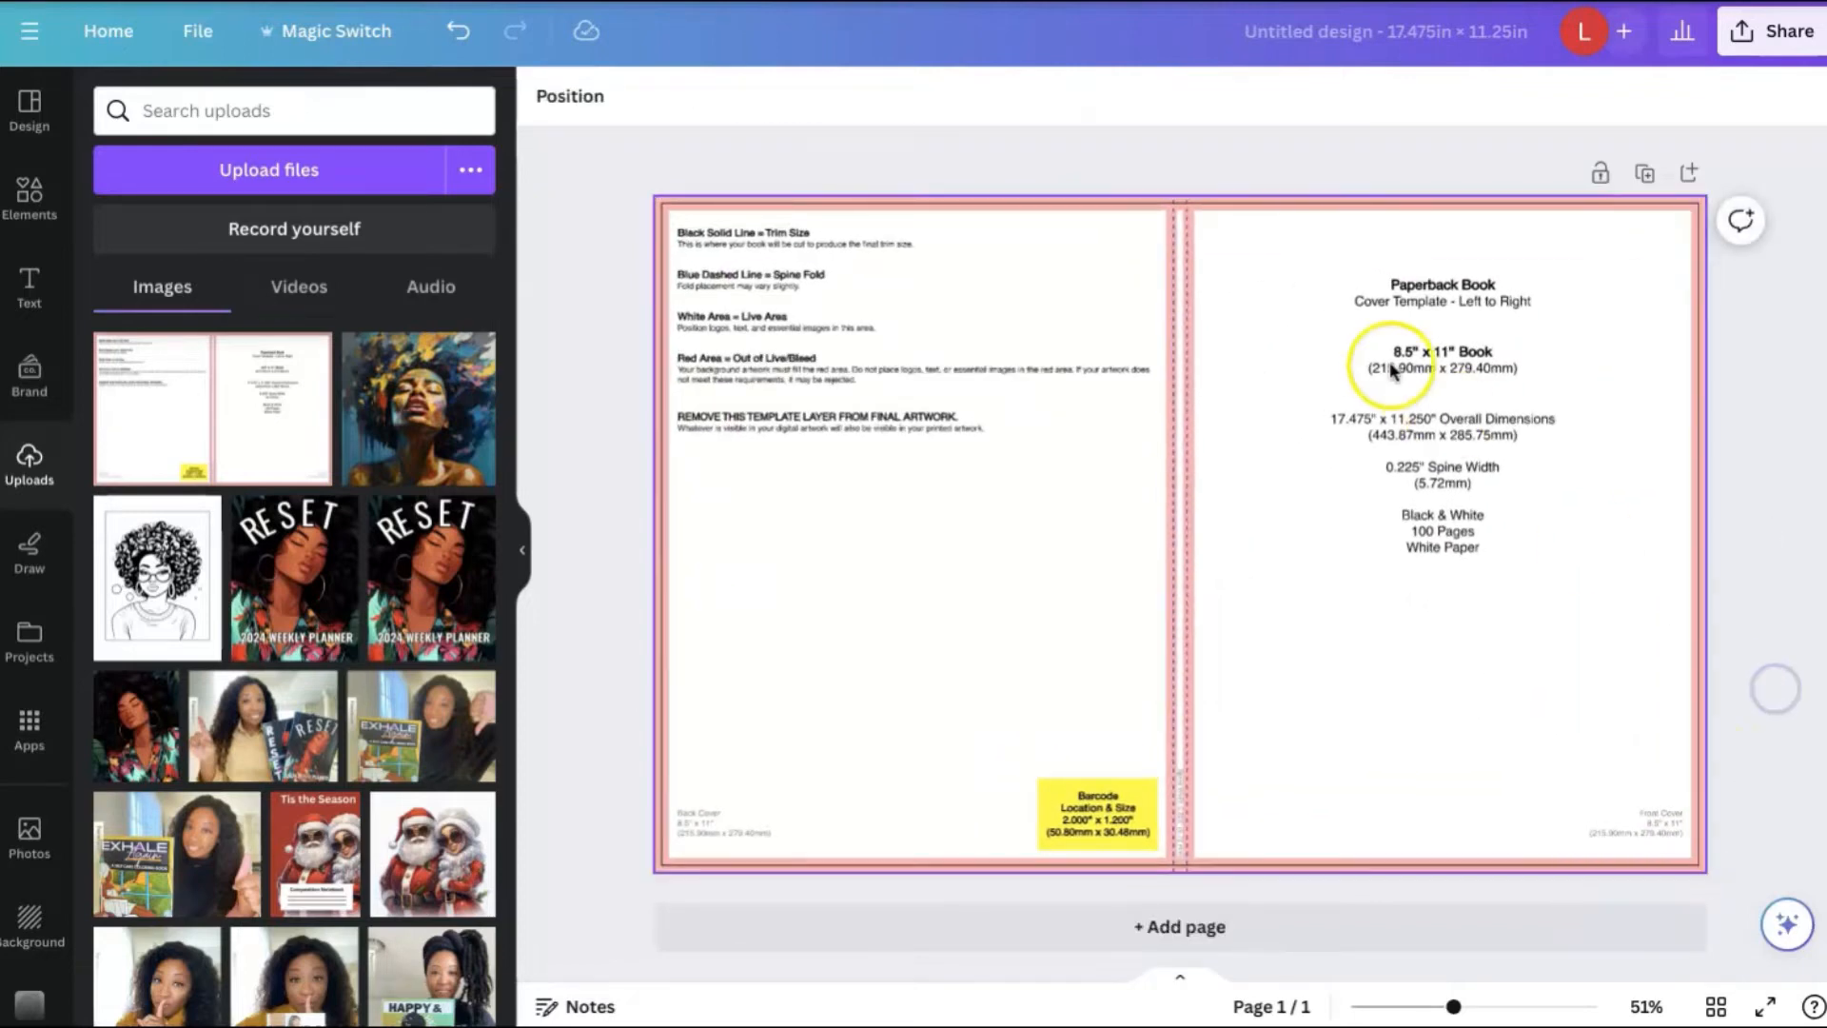
left_click(1351, 335)
left_click_drag(1176, 194, 1179, 440)
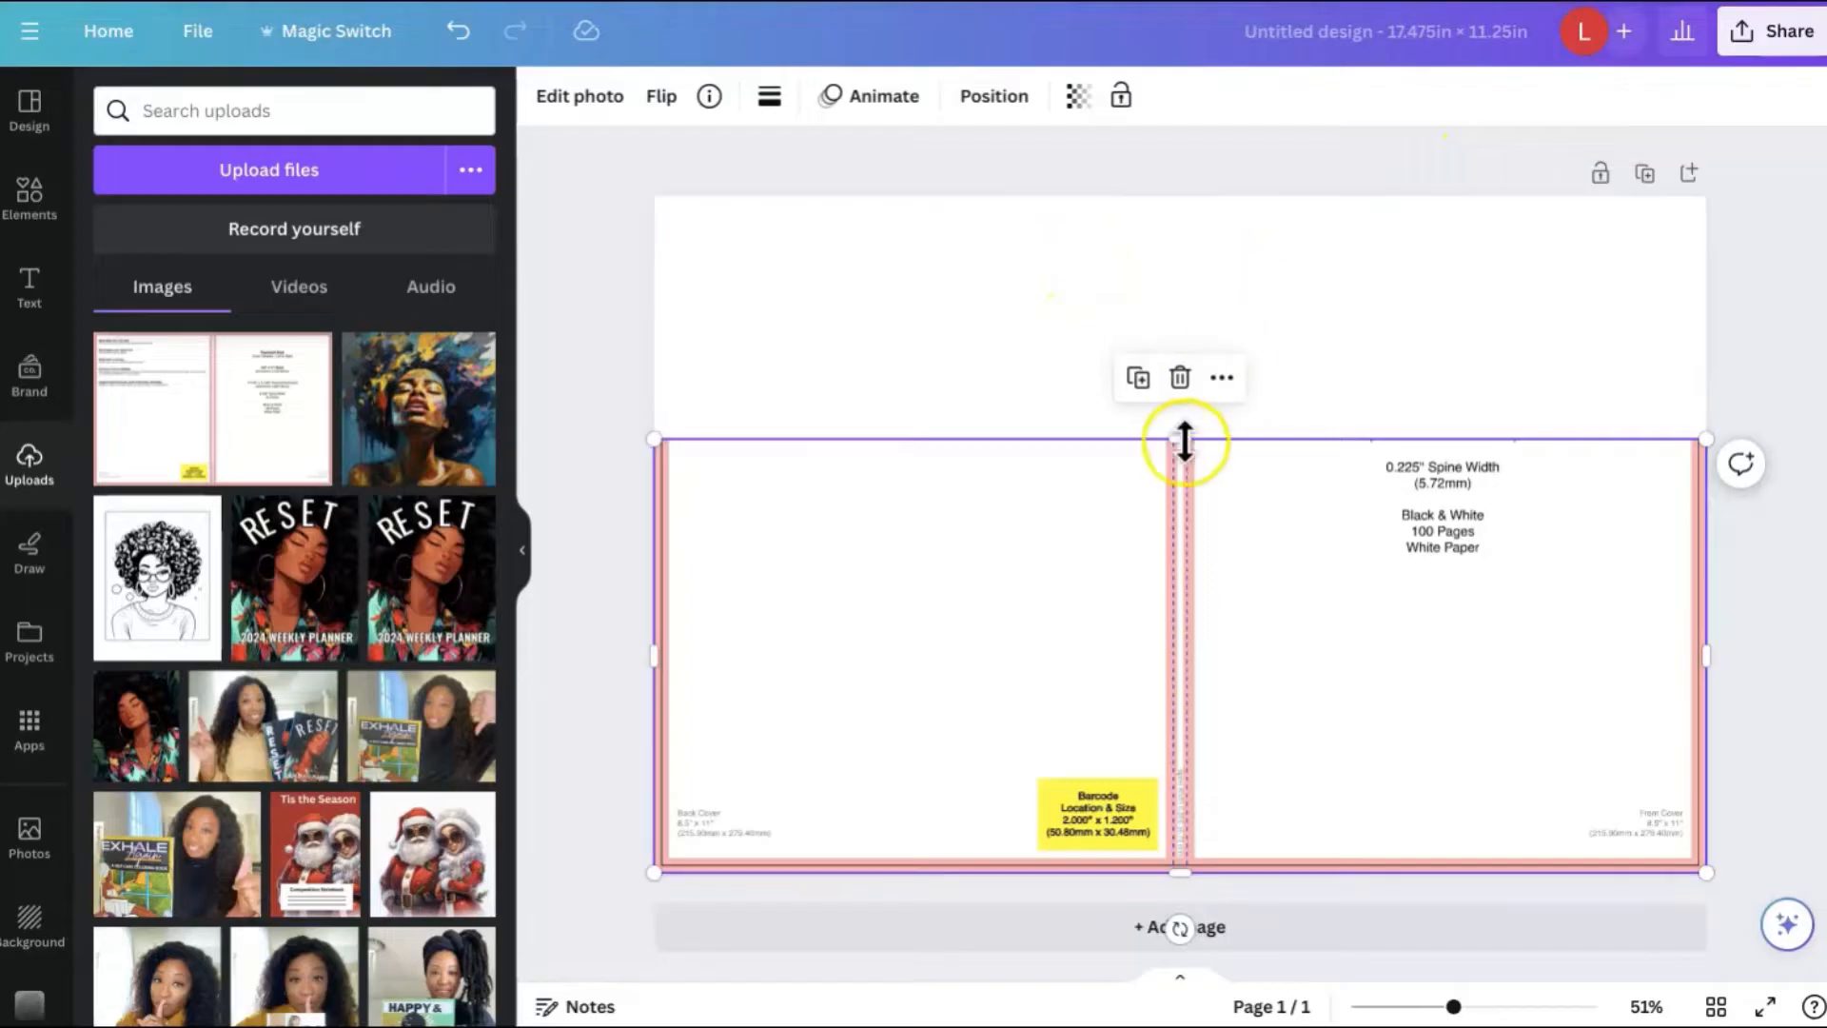
left_click_drag(1185, 440, 1195, 196)
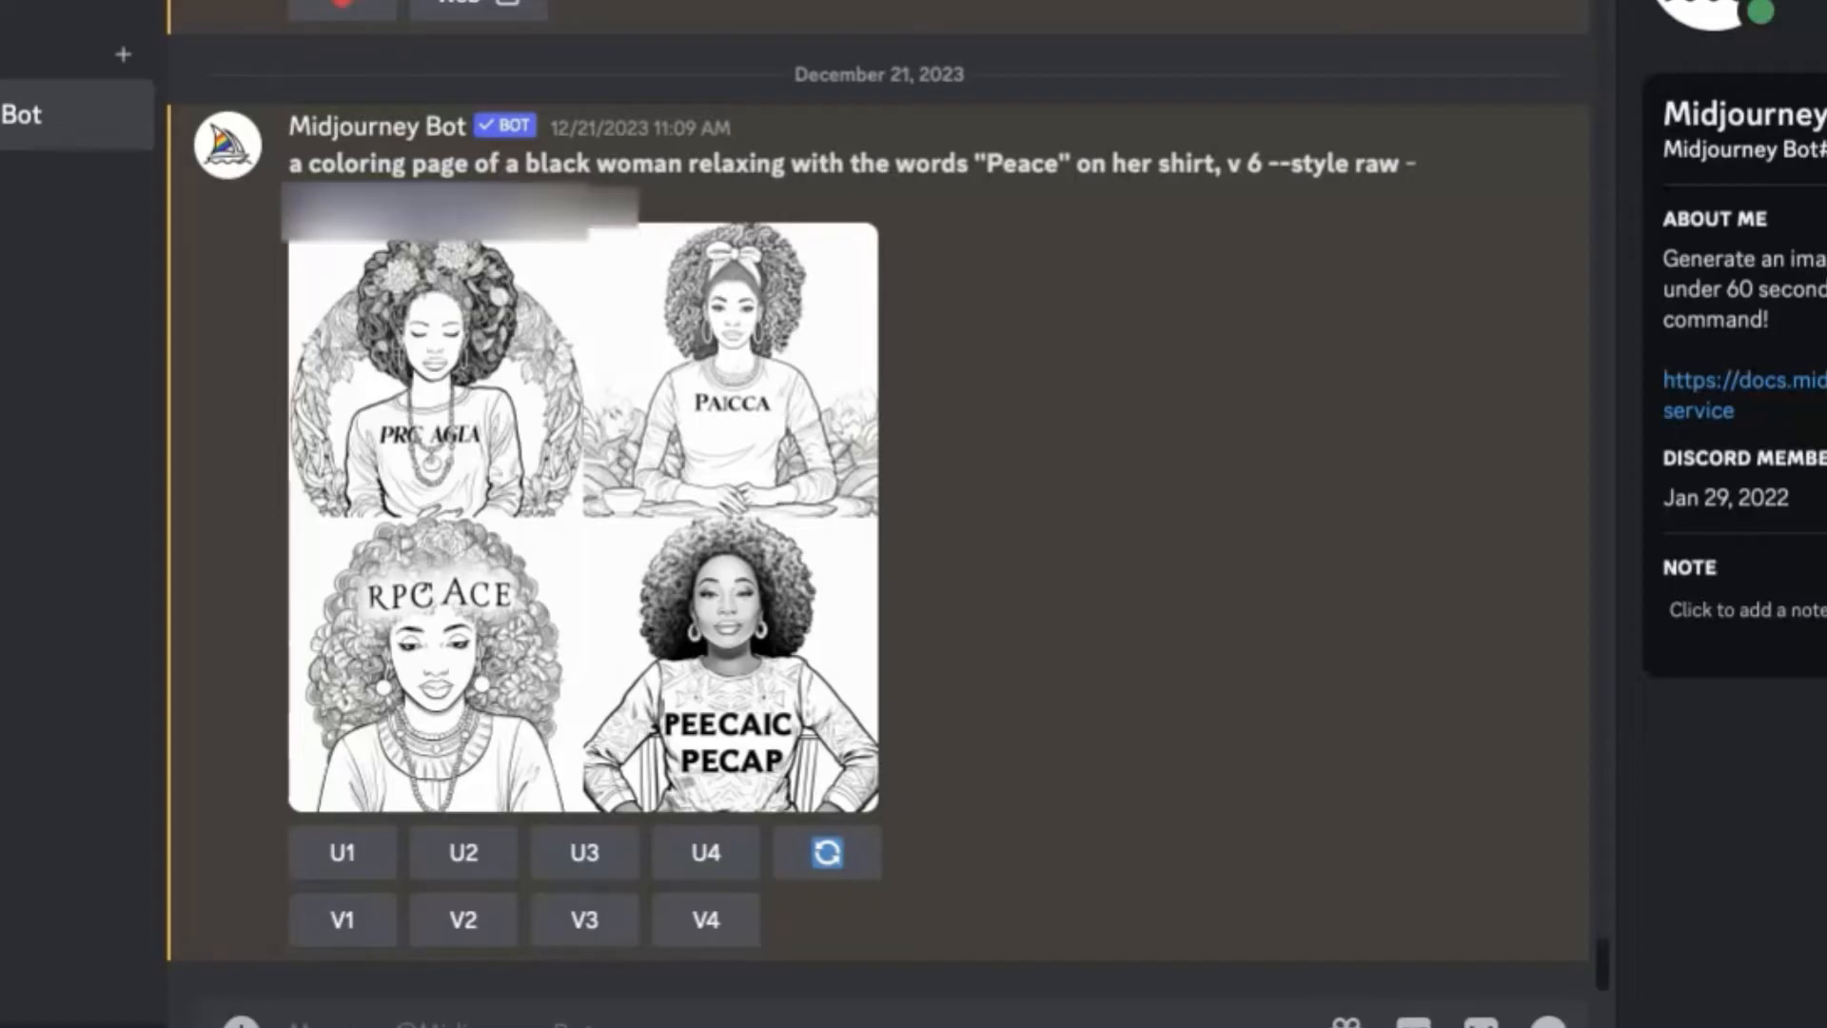
Step: Switch to Discord and have Midjourney imagine the prompt "black woman self care, bright teal colors"
type("/")
left_click(507, 378)
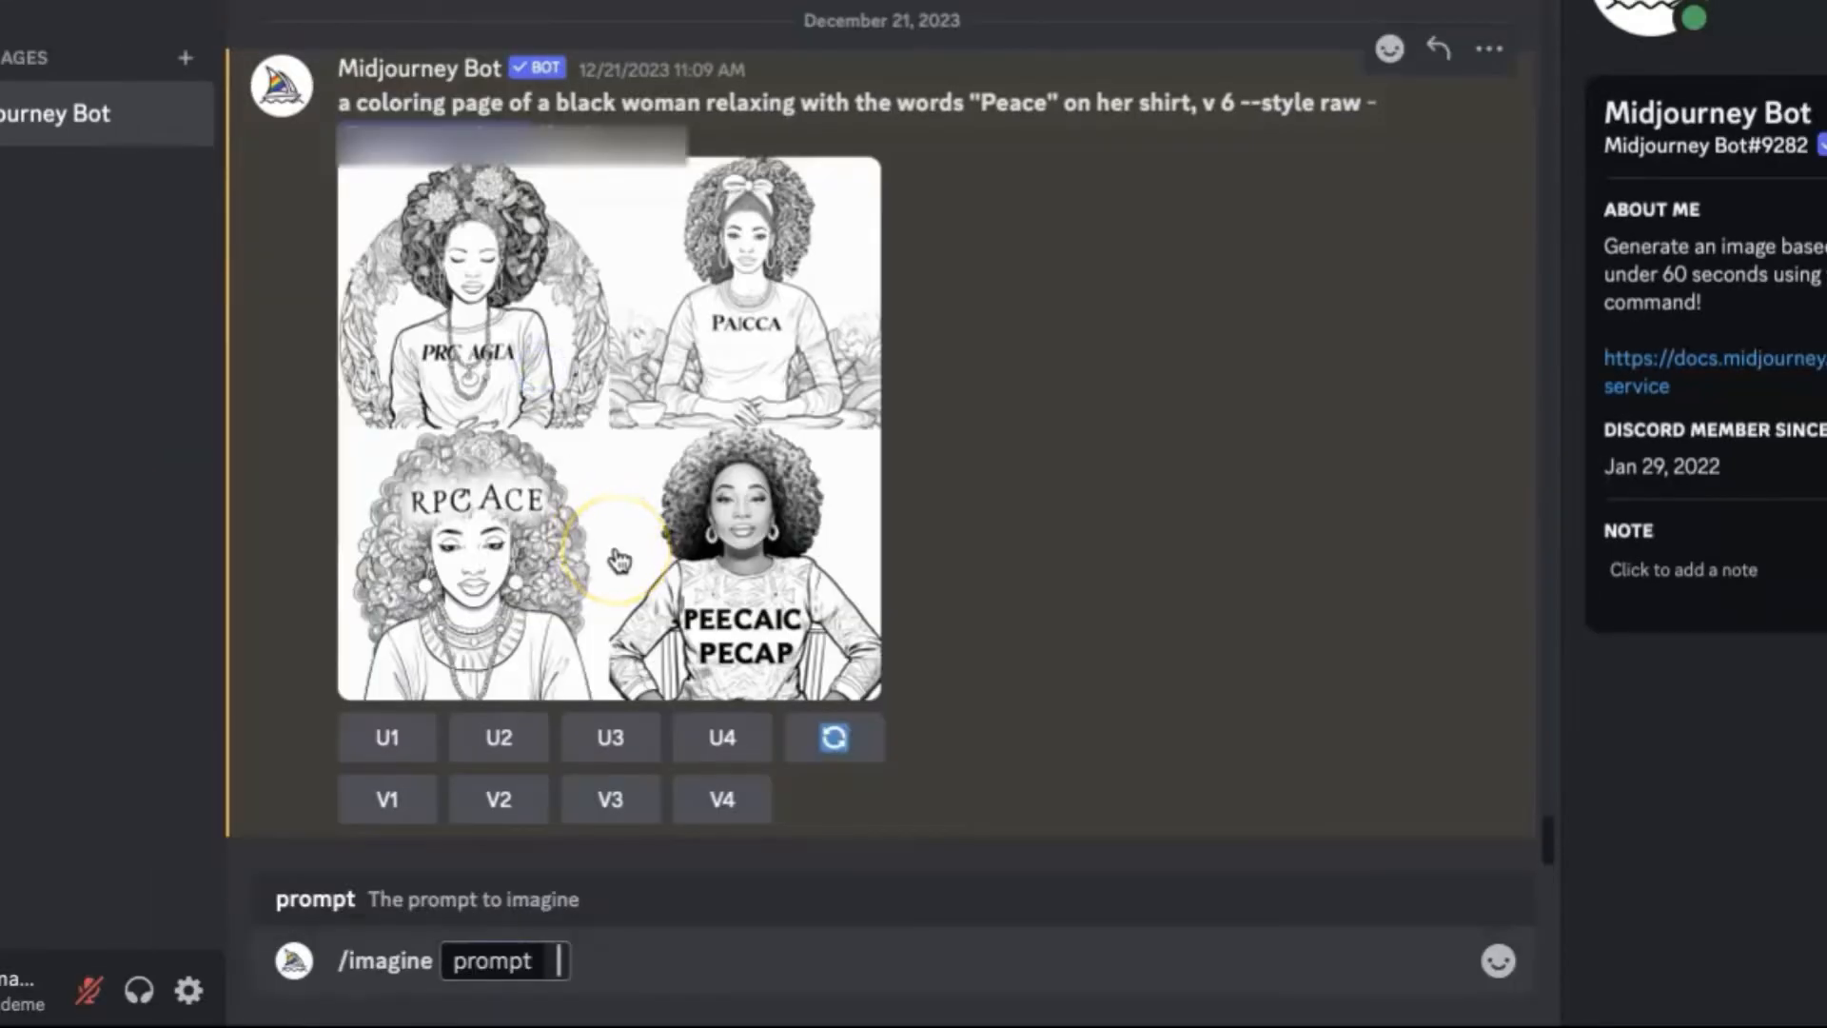
type("black woman self care, bright teal colors")
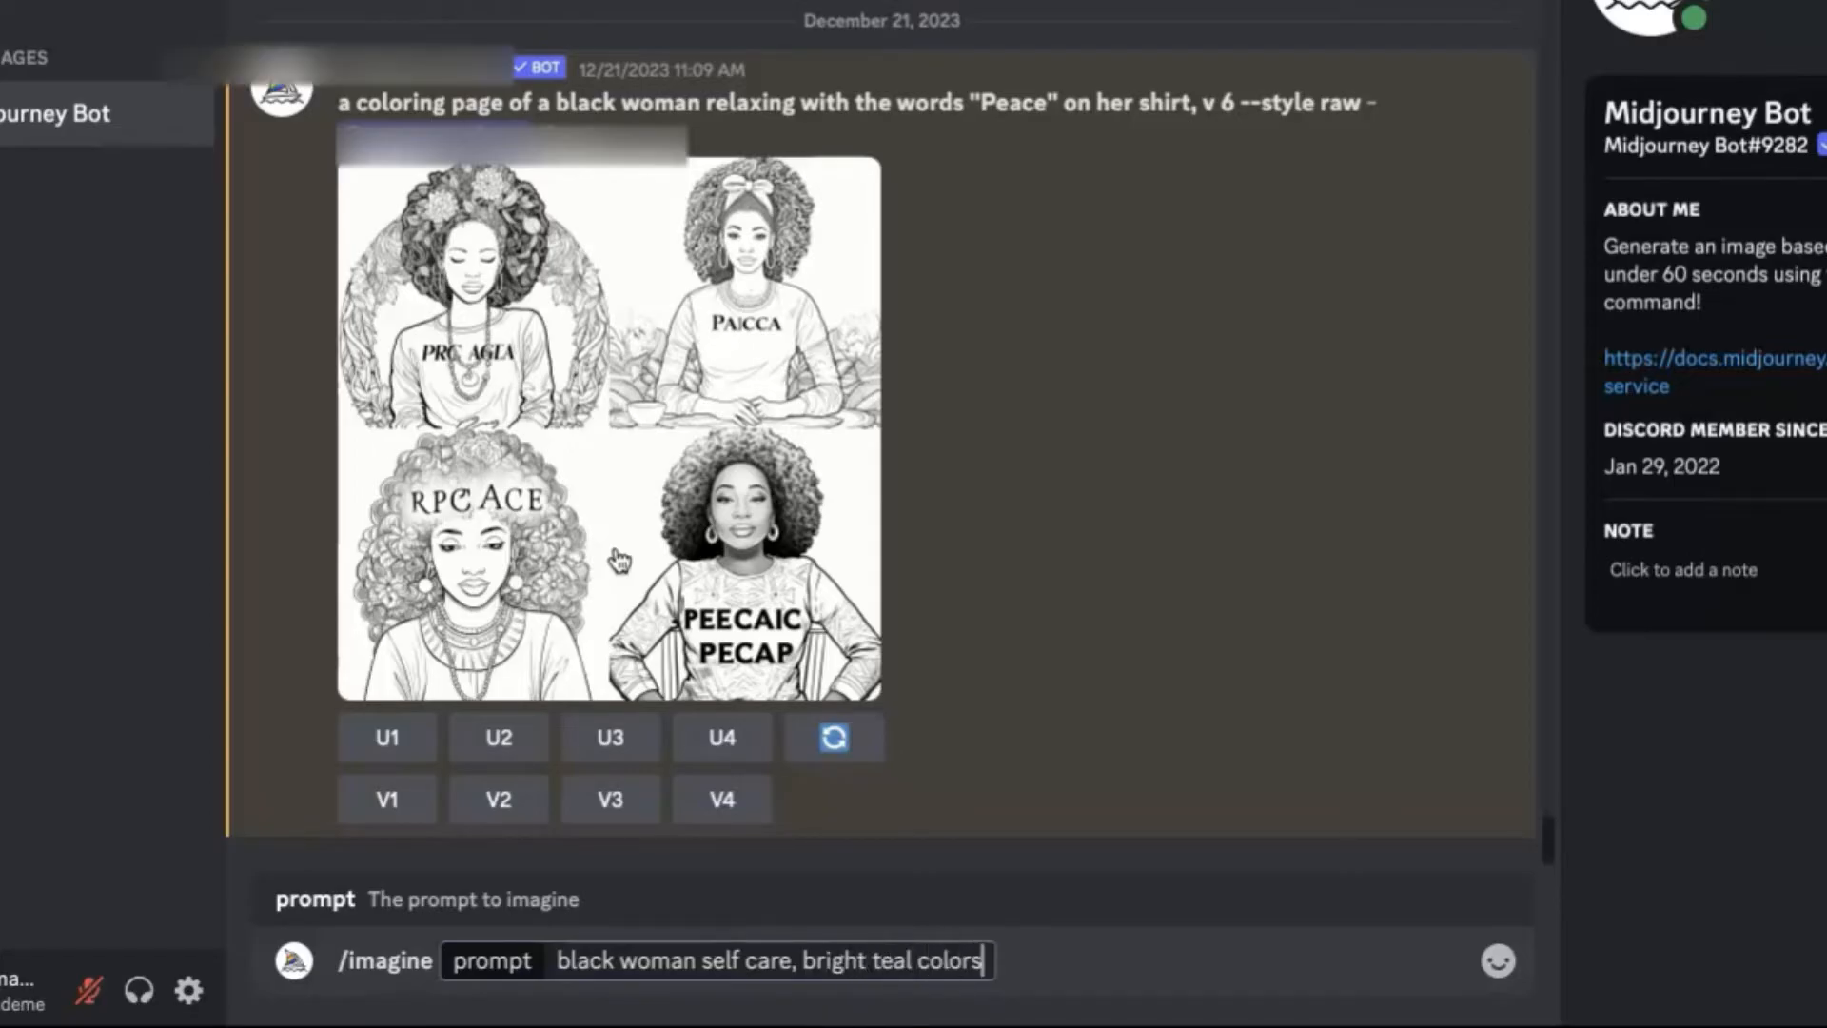
key("Return")
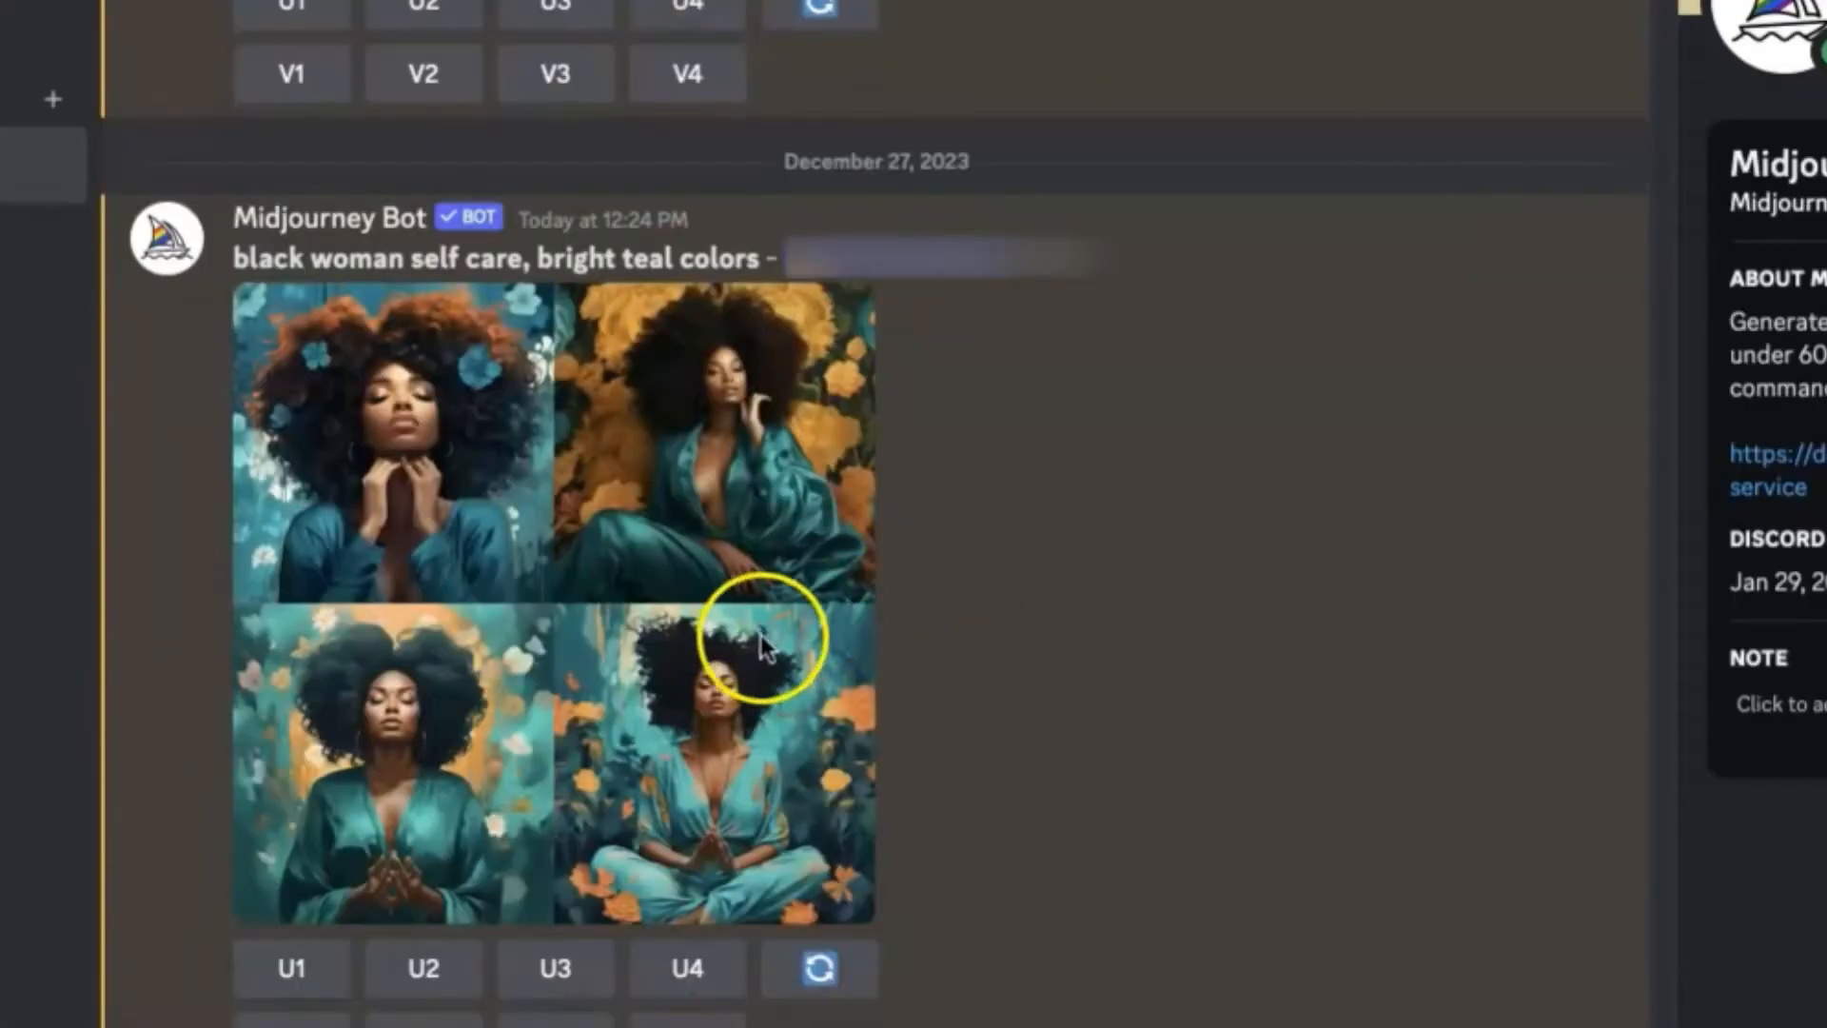
Step: Open the generated image grid in the browser and examine the four variations at full size
left_click(756, 634)
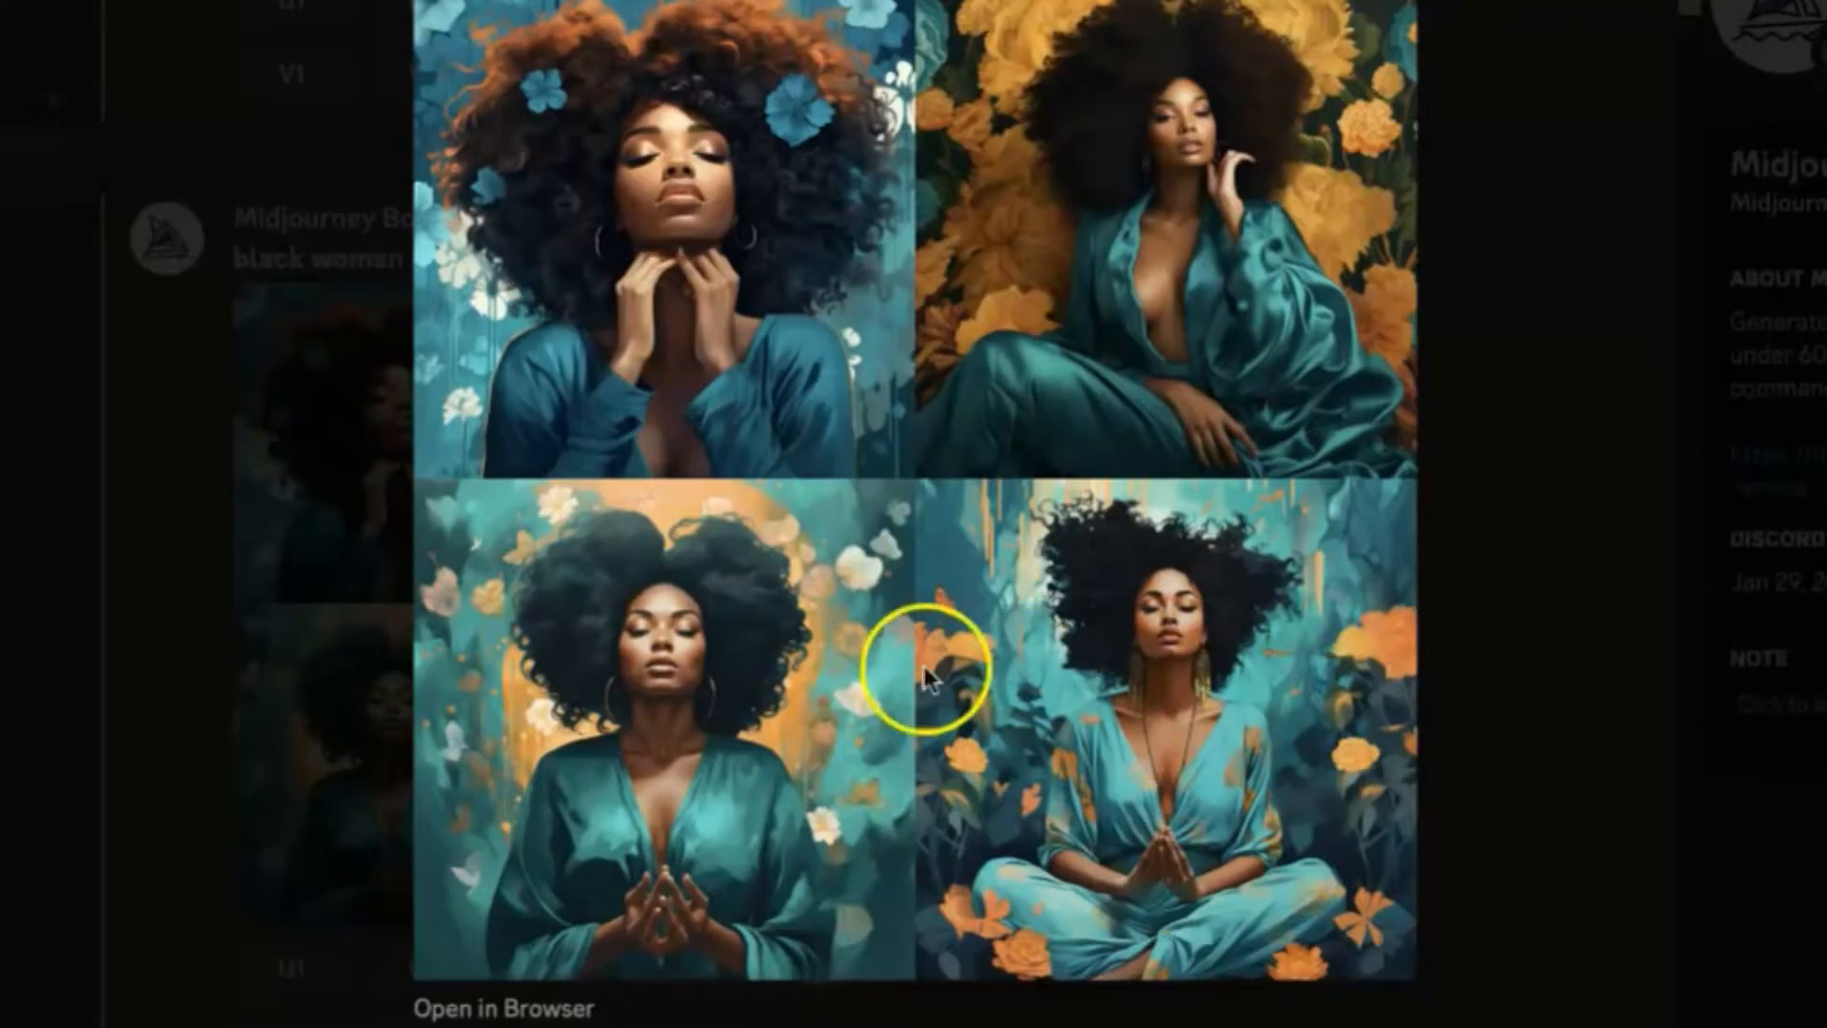
left_click(504, 1007)
left_click(1009, 615)
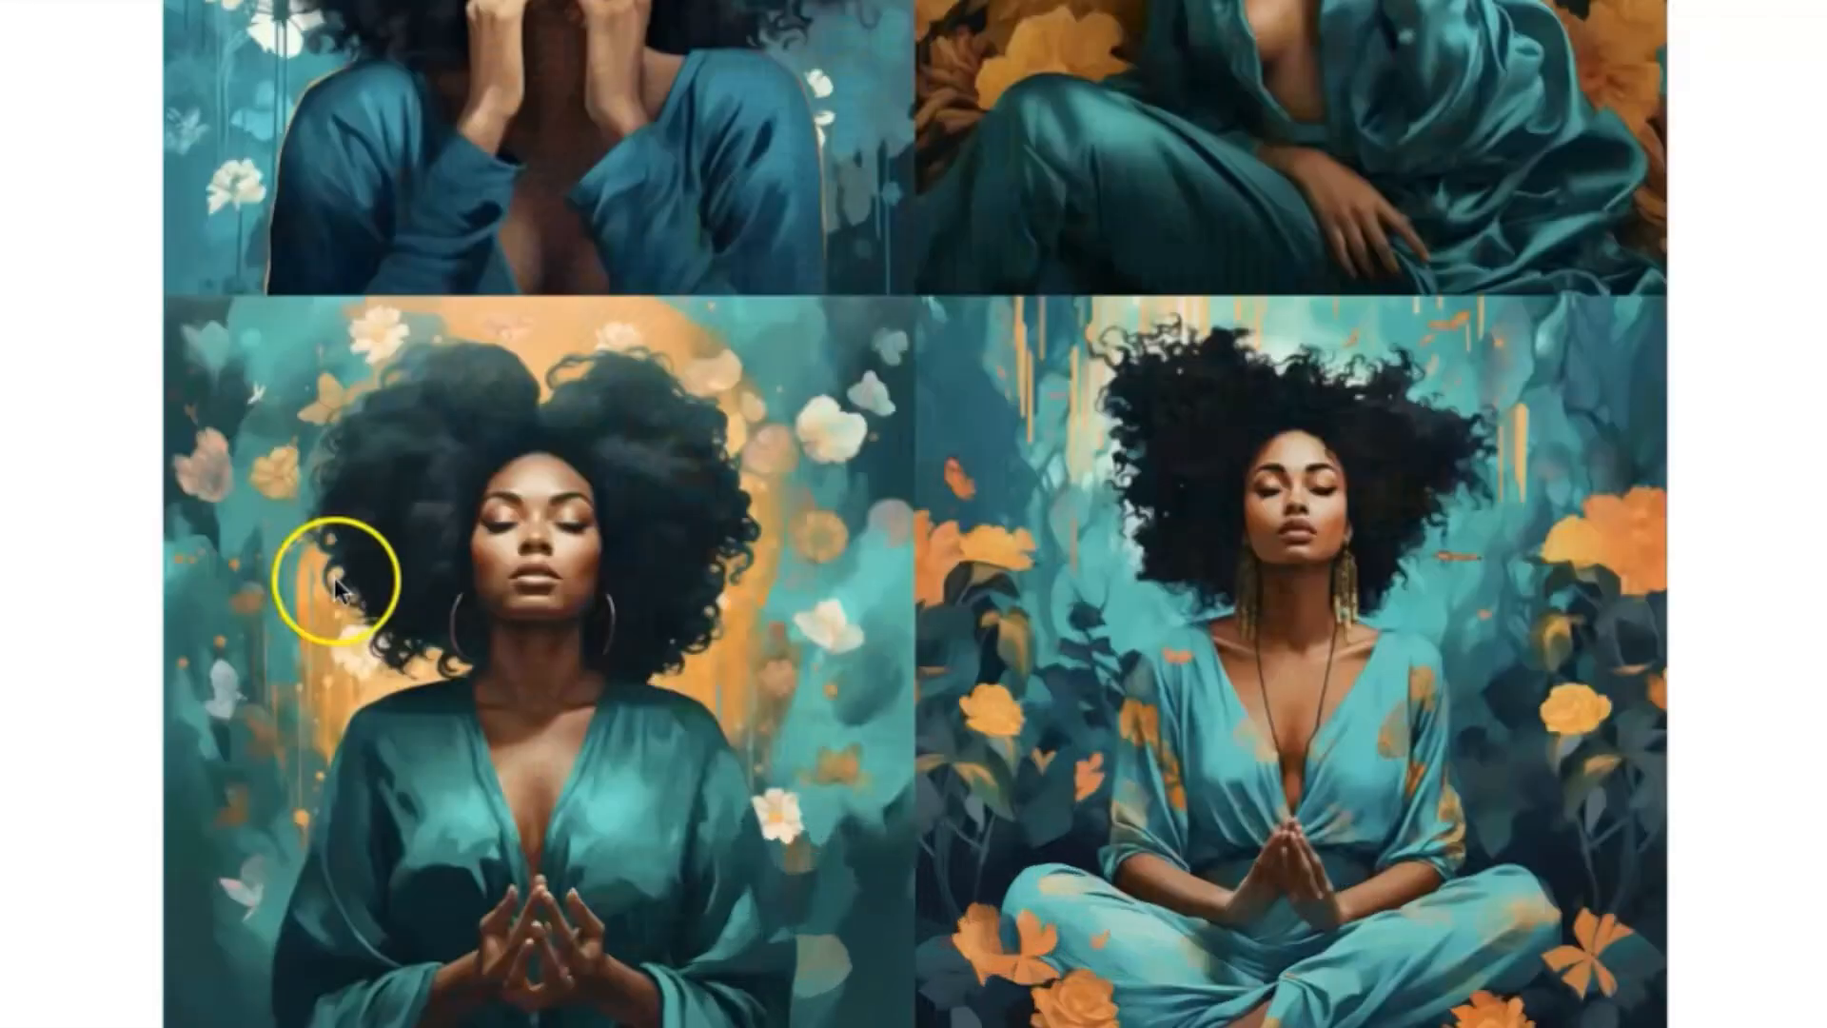
Step: Upscale the first variation, the woman with blue flowers in her hair, and view the result enlarged
left_click(314, 767)
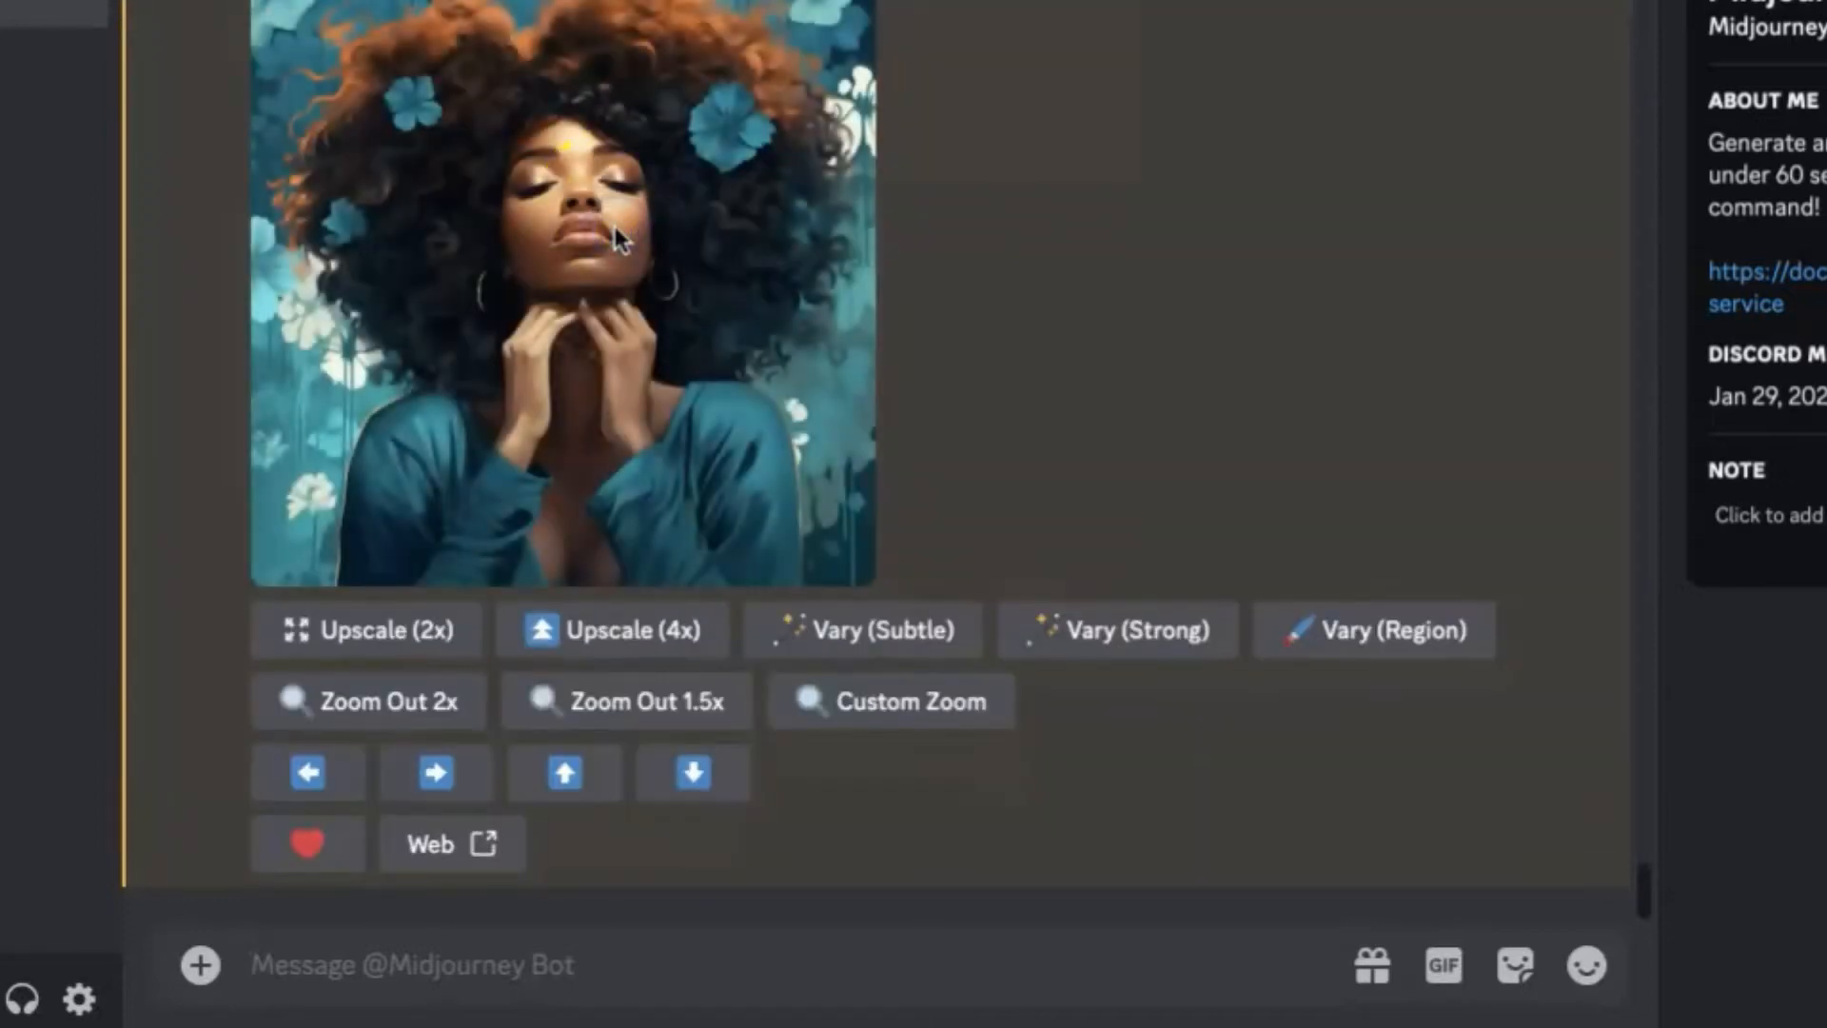
left_click(614, 229)
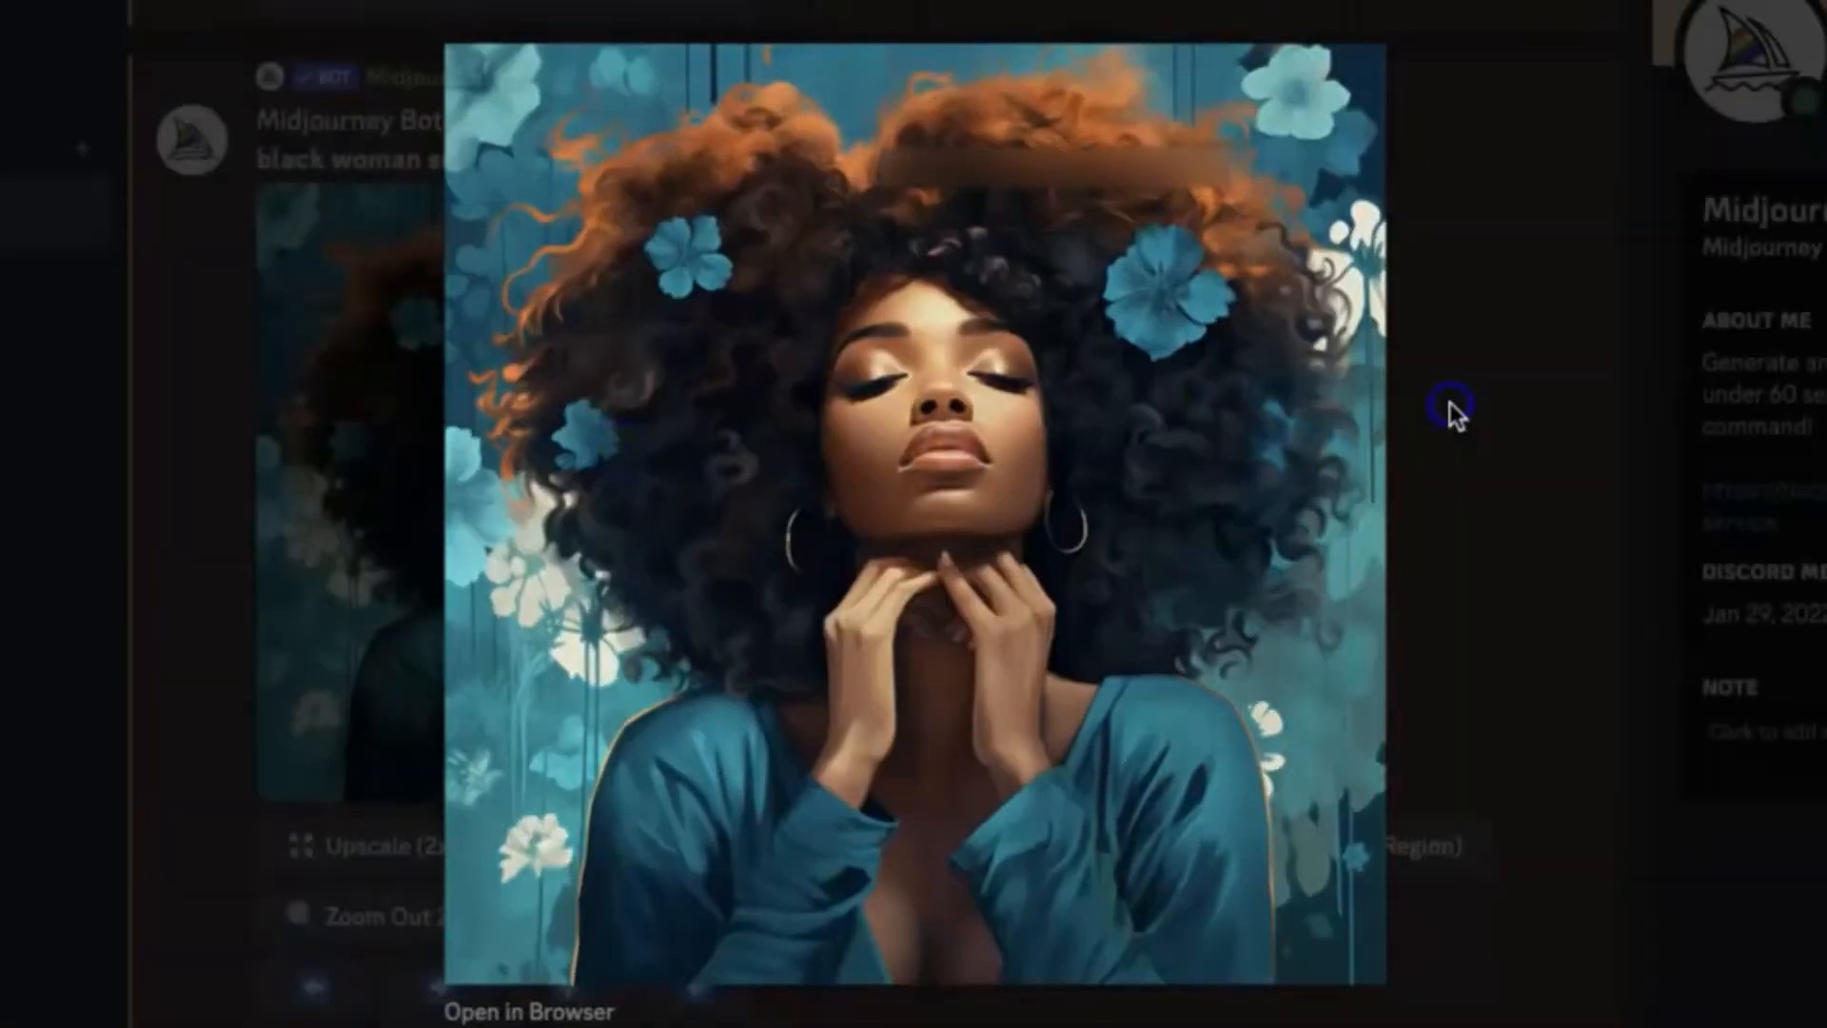
left_click(1448, 182)
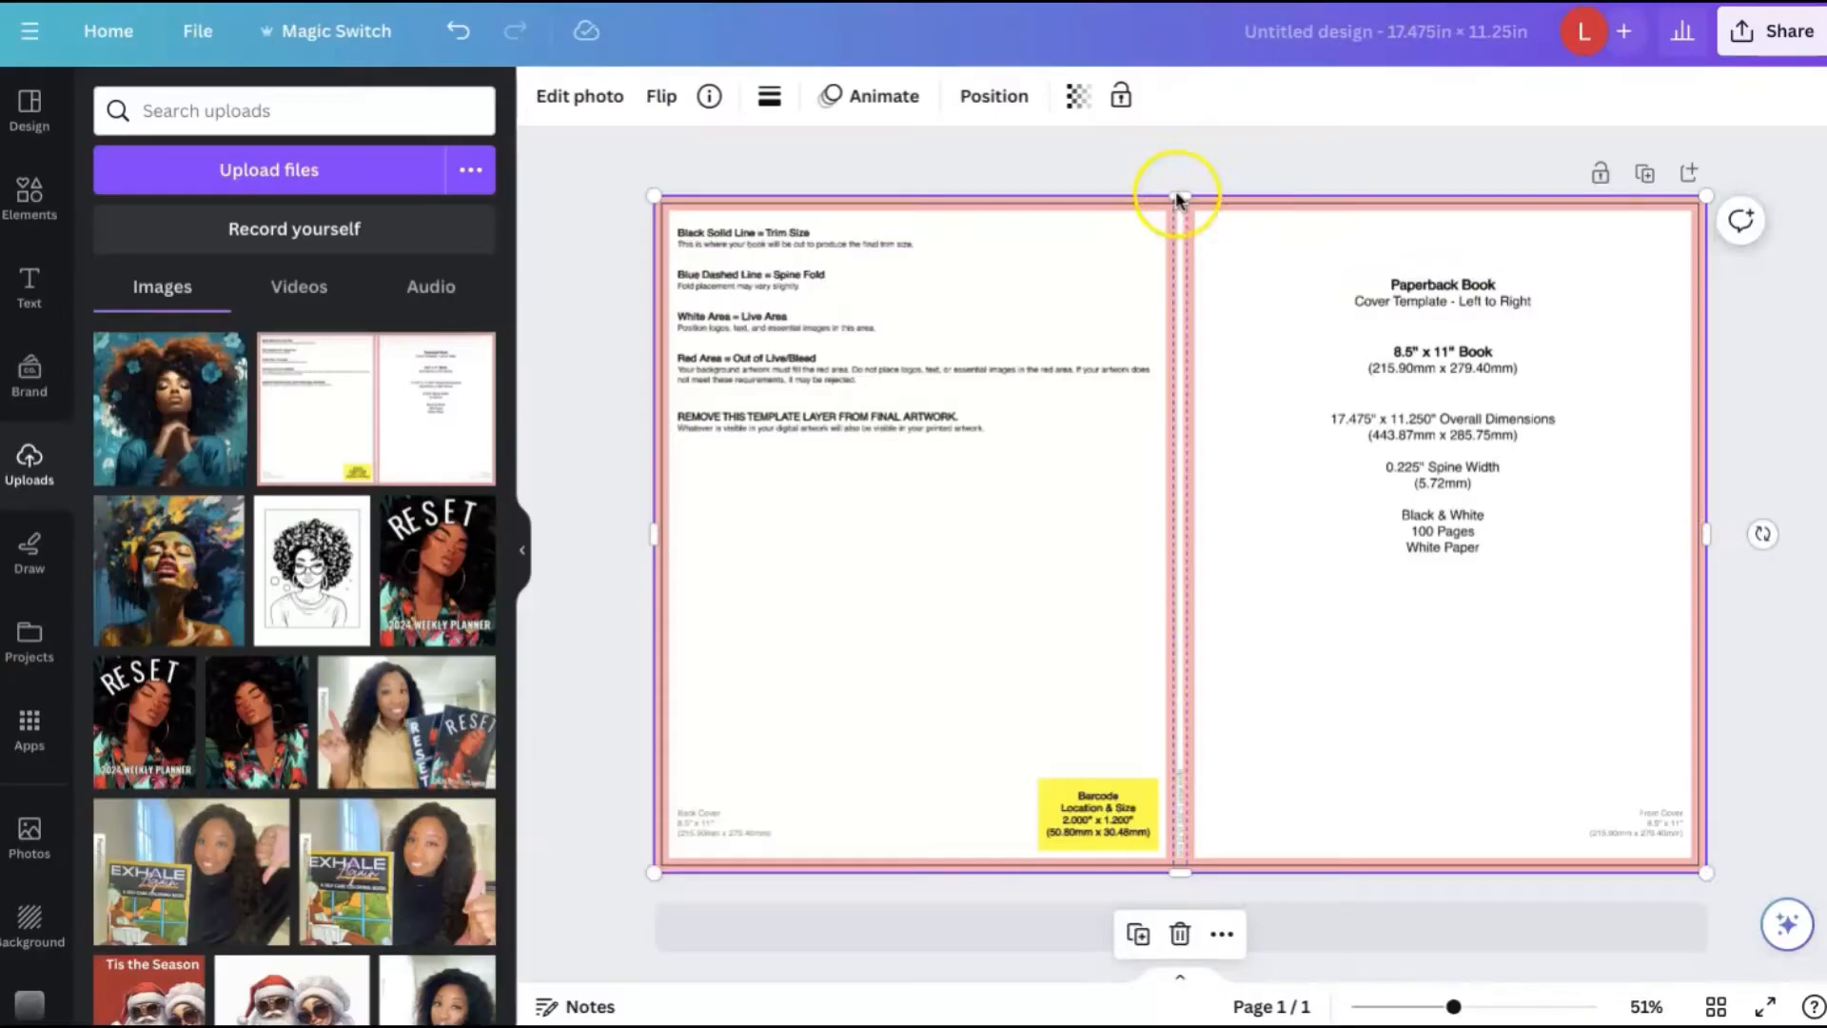
Step: Back in Canva, crop the template down to its lower half and place the uploaded teal portrait in the front cover's upper outer corner
left_click_drag(1174, 188, 1171, 543)
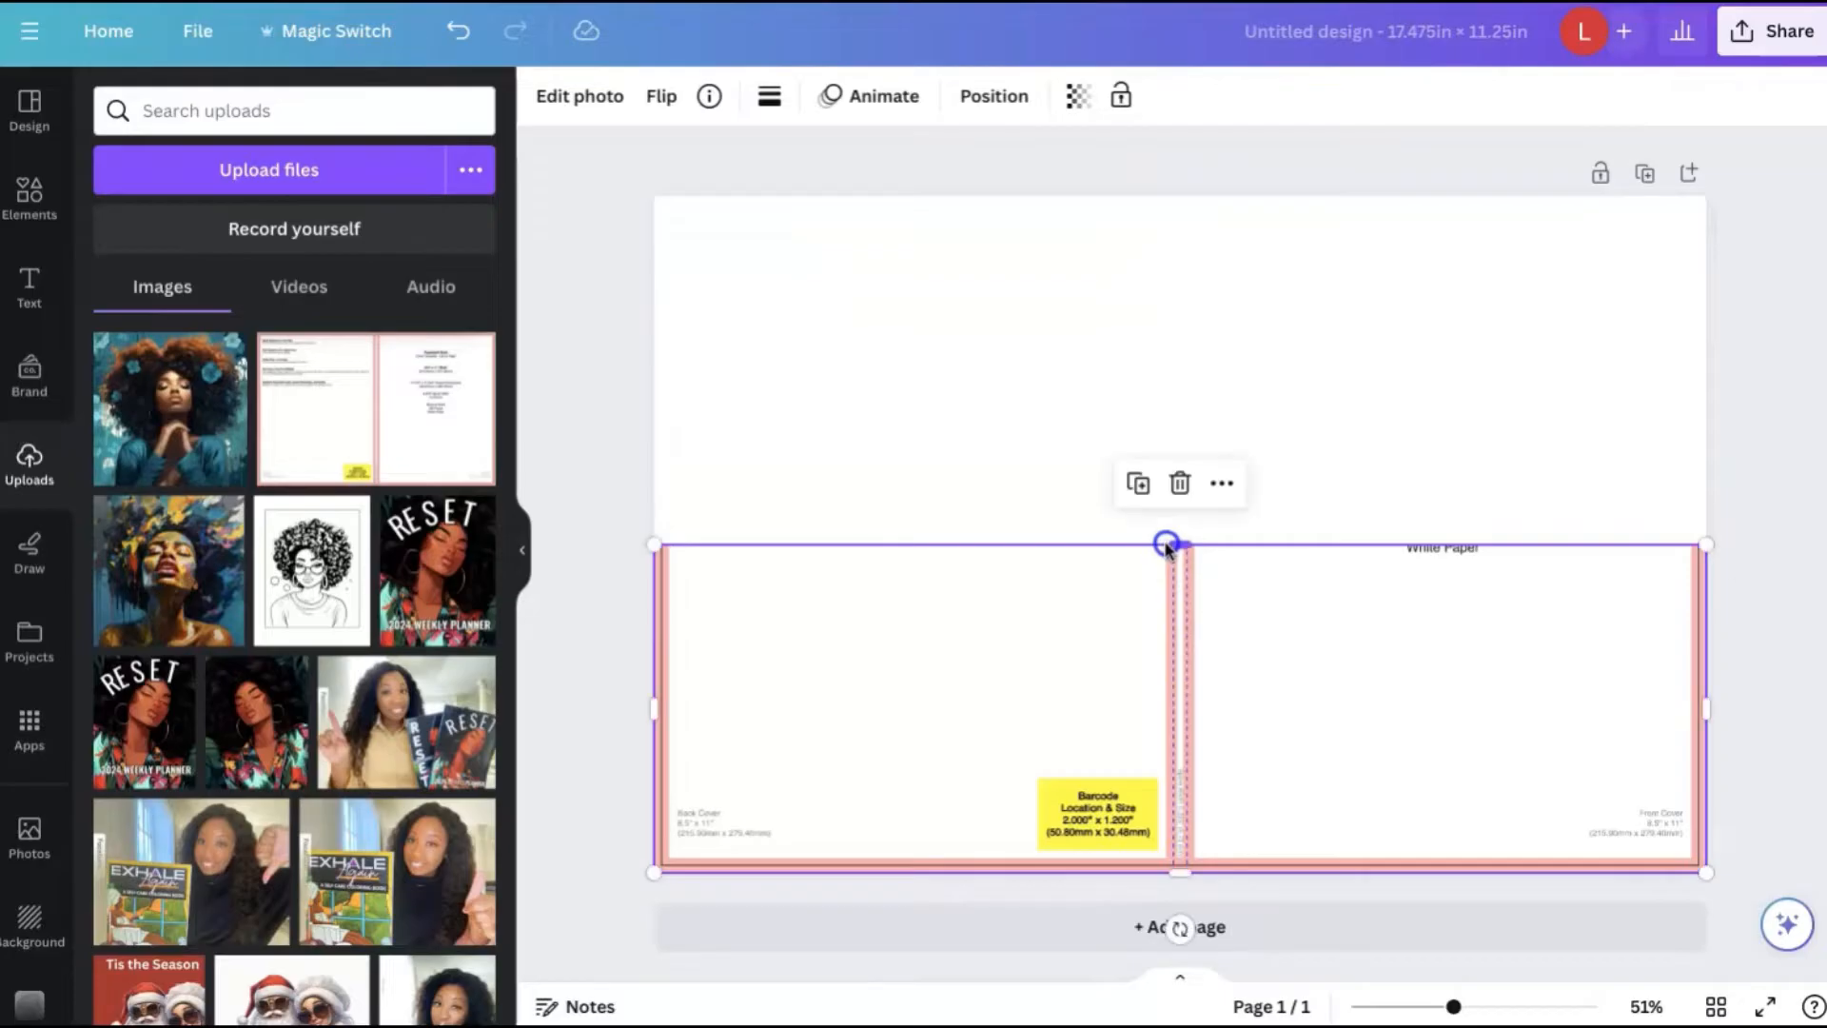
left_click(153, 428)
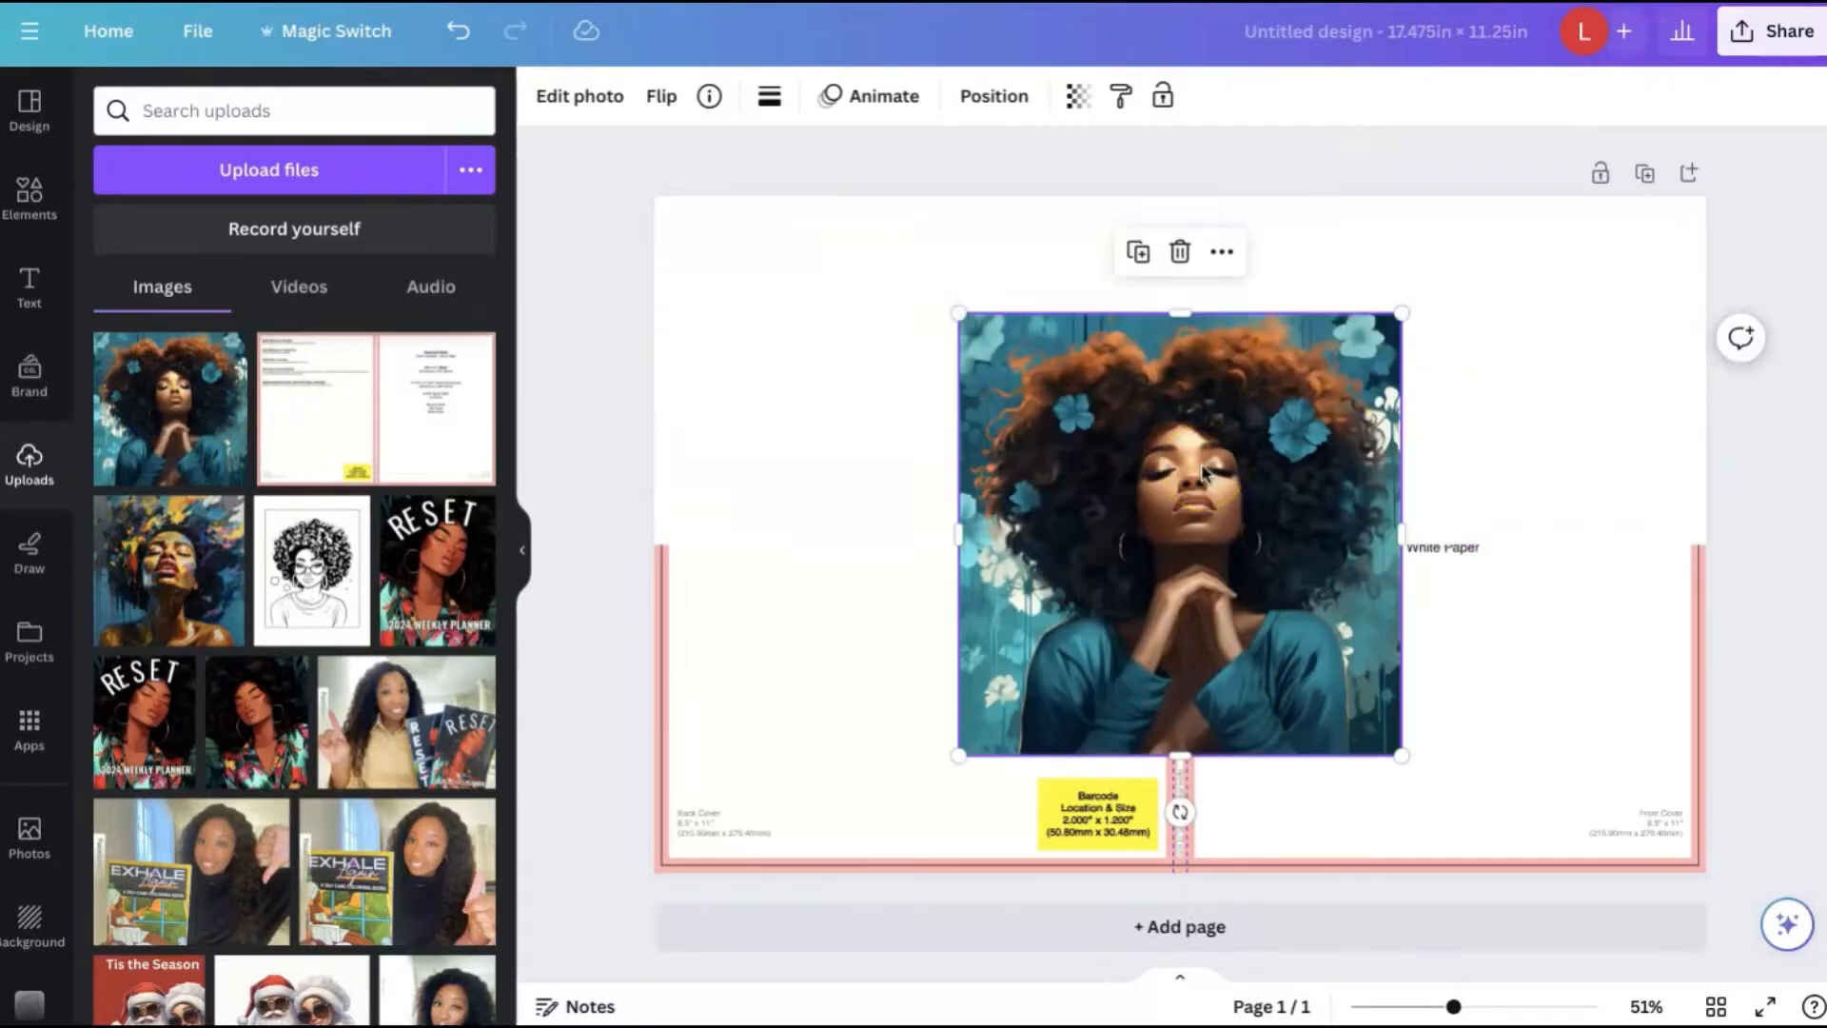
left_click_drag(1203, 471, 1508, 354)
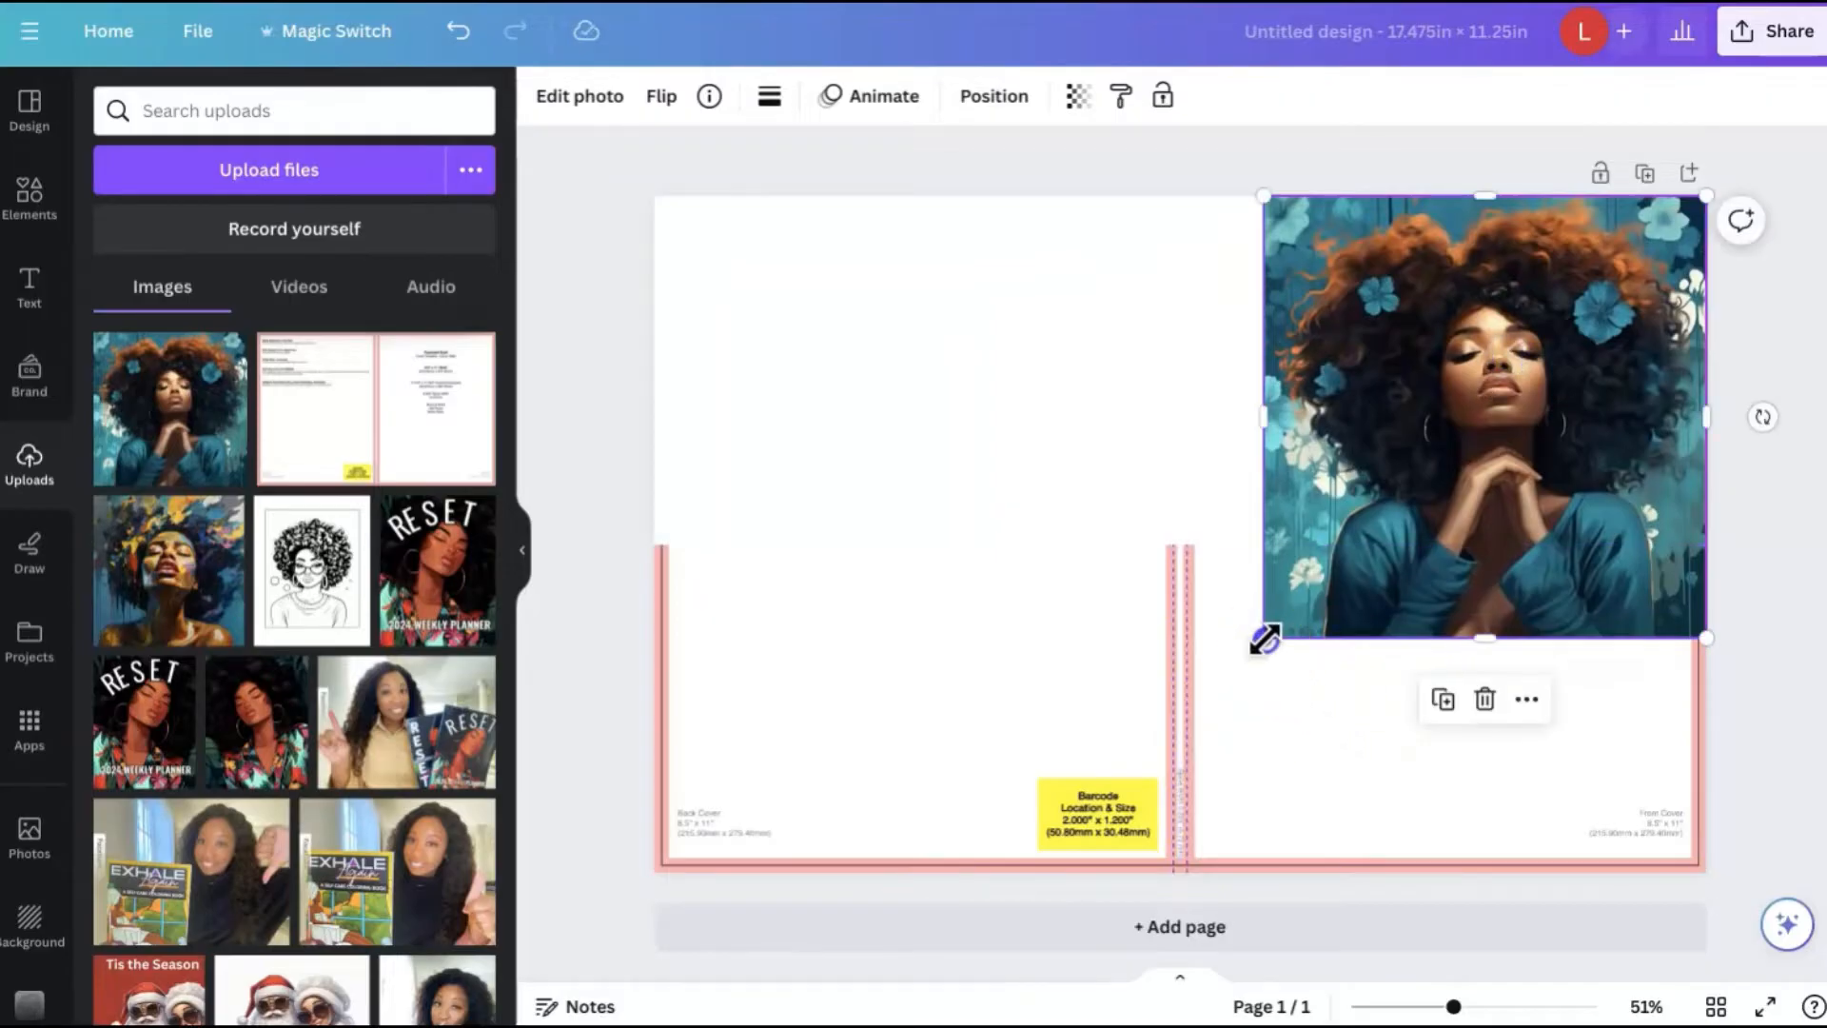
Step: Enlarge the portrait to the spine edge and extend it downward so it fills the whole front cover
left_click_drag(1264, 637, 1256, 776)
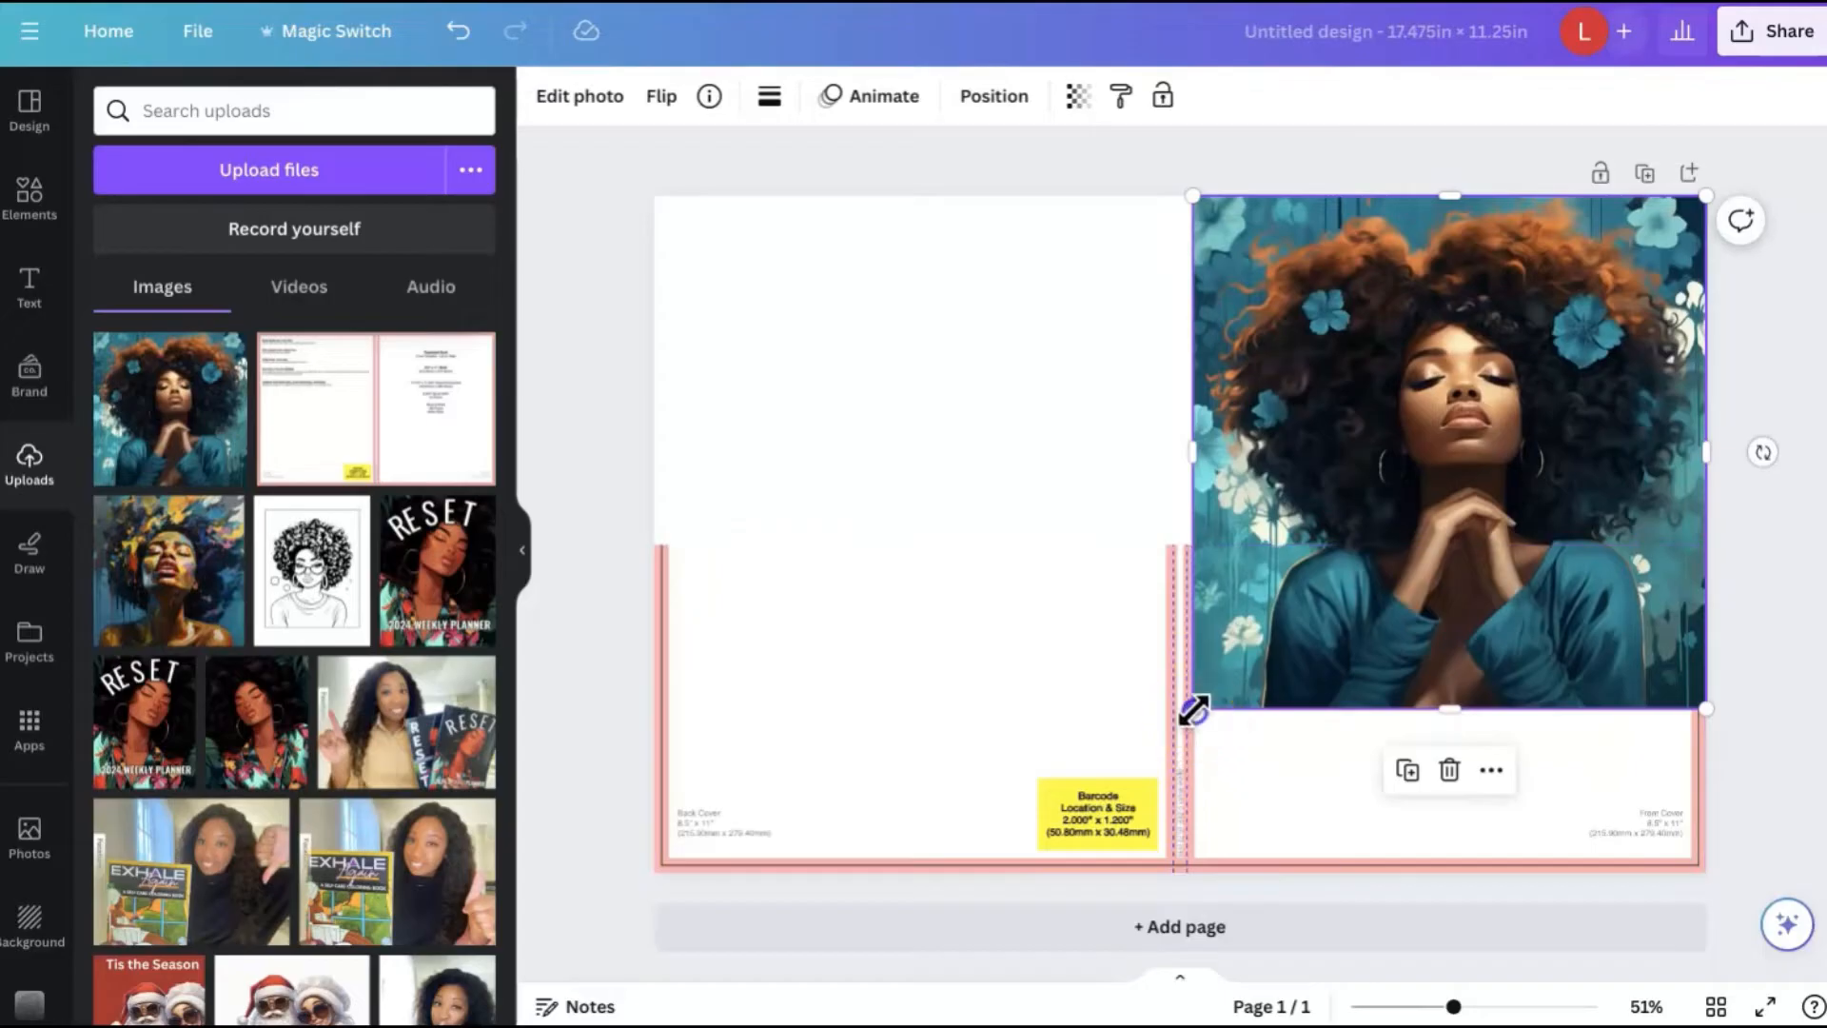
mouse_move(1194, 709)
left_mouse_down()
mouse_move(1178, 736)
mouse_move(1197, 727)
left_mouse_up()
left_click_drag(1447, 714, 1458, 883)
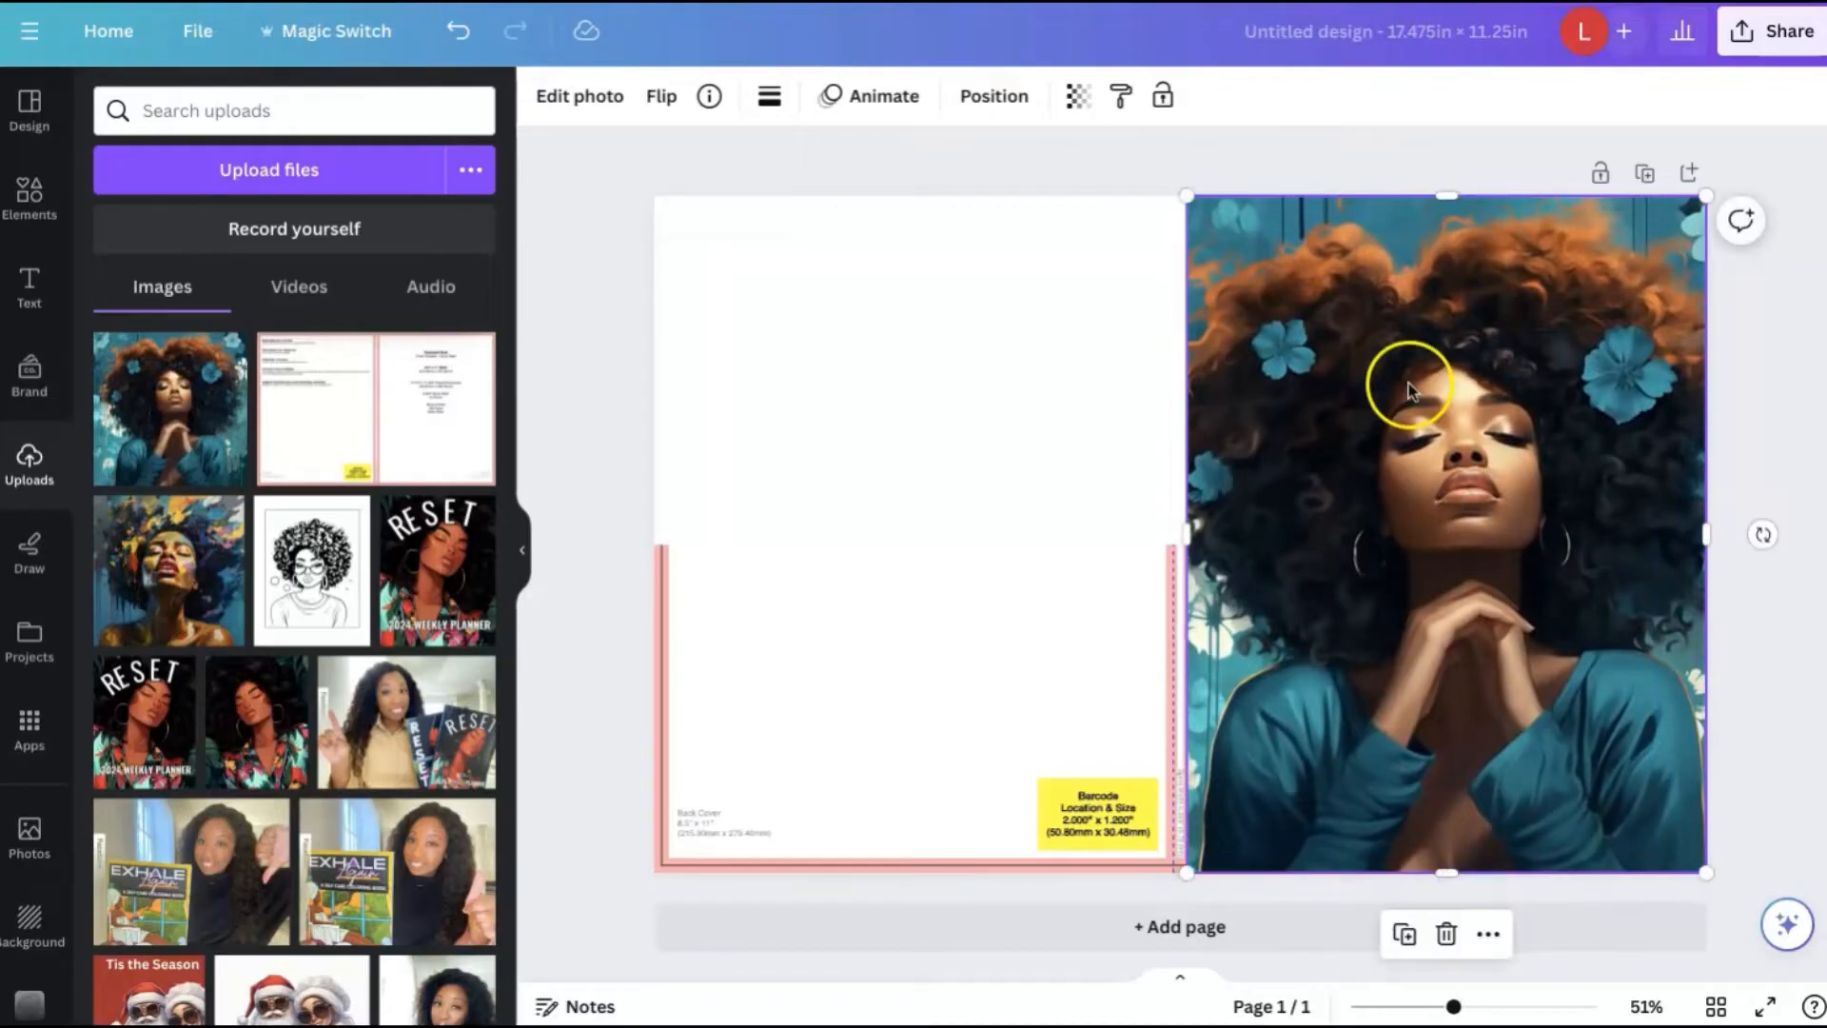
Step: Remove the background from the front cover portrait with BG Remover and deselect the image
left_click(547, 99)
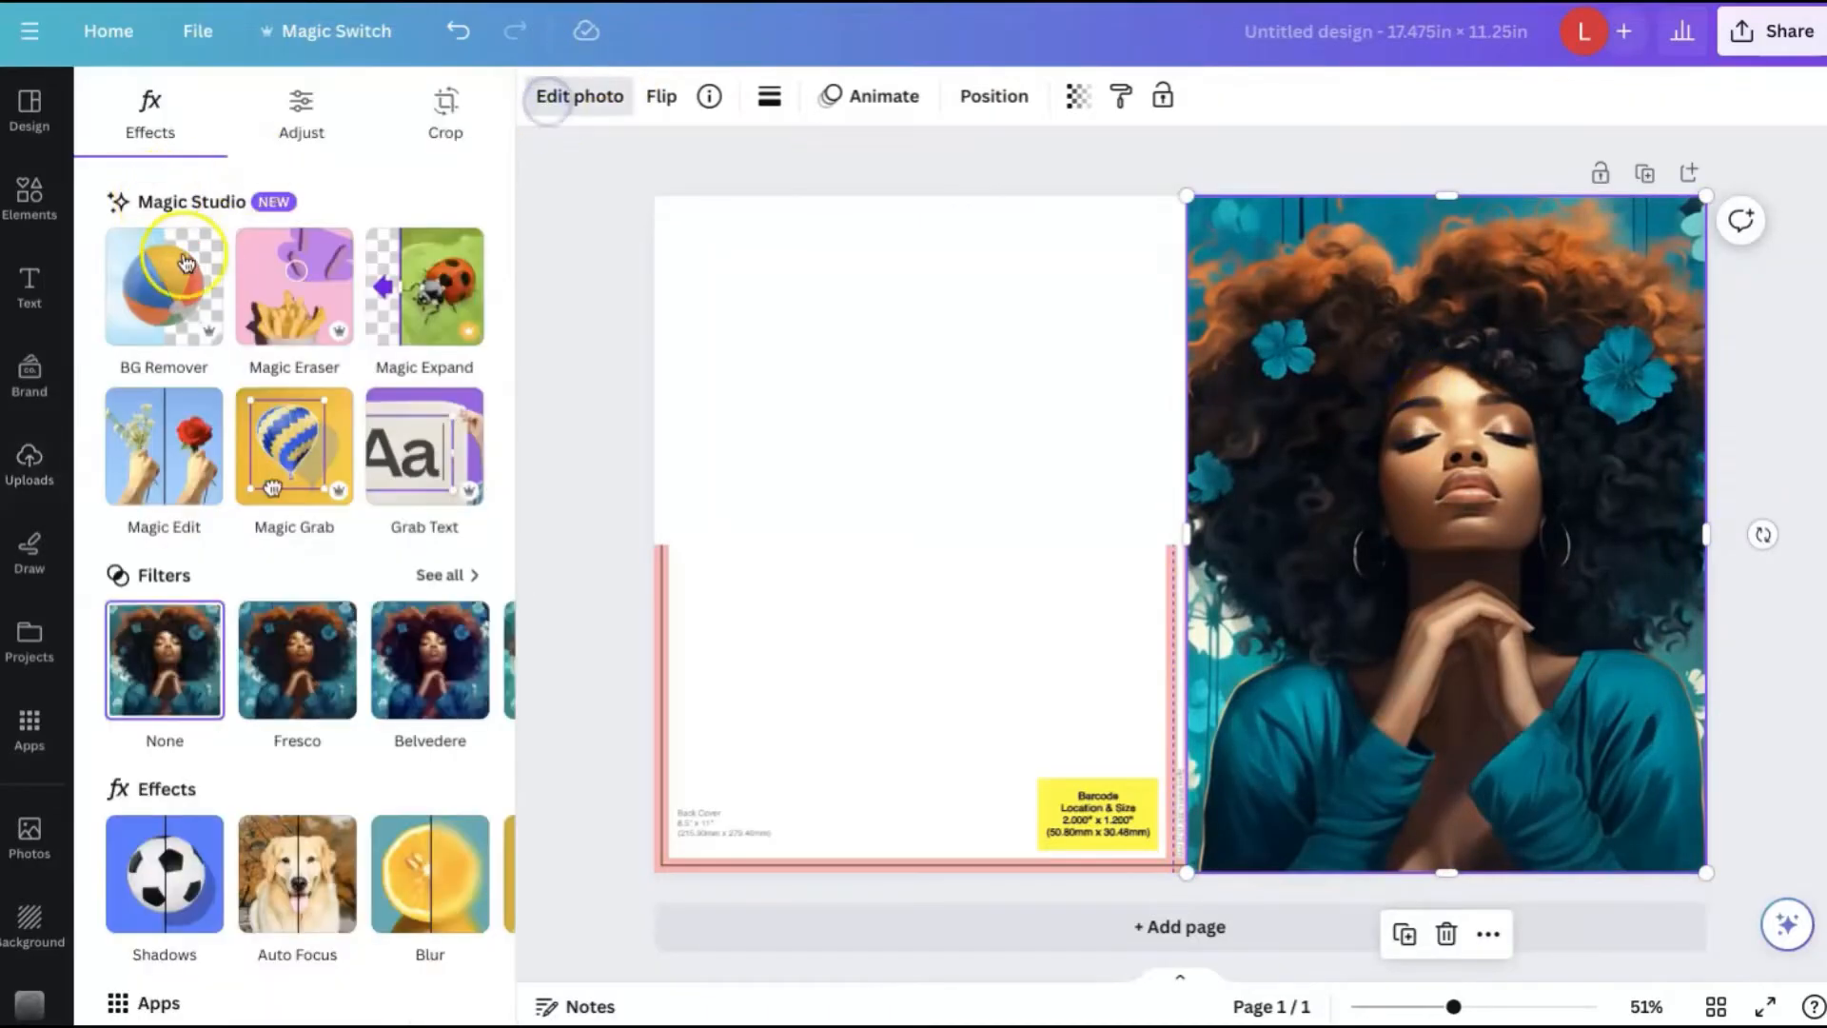
left_click(164, 285)
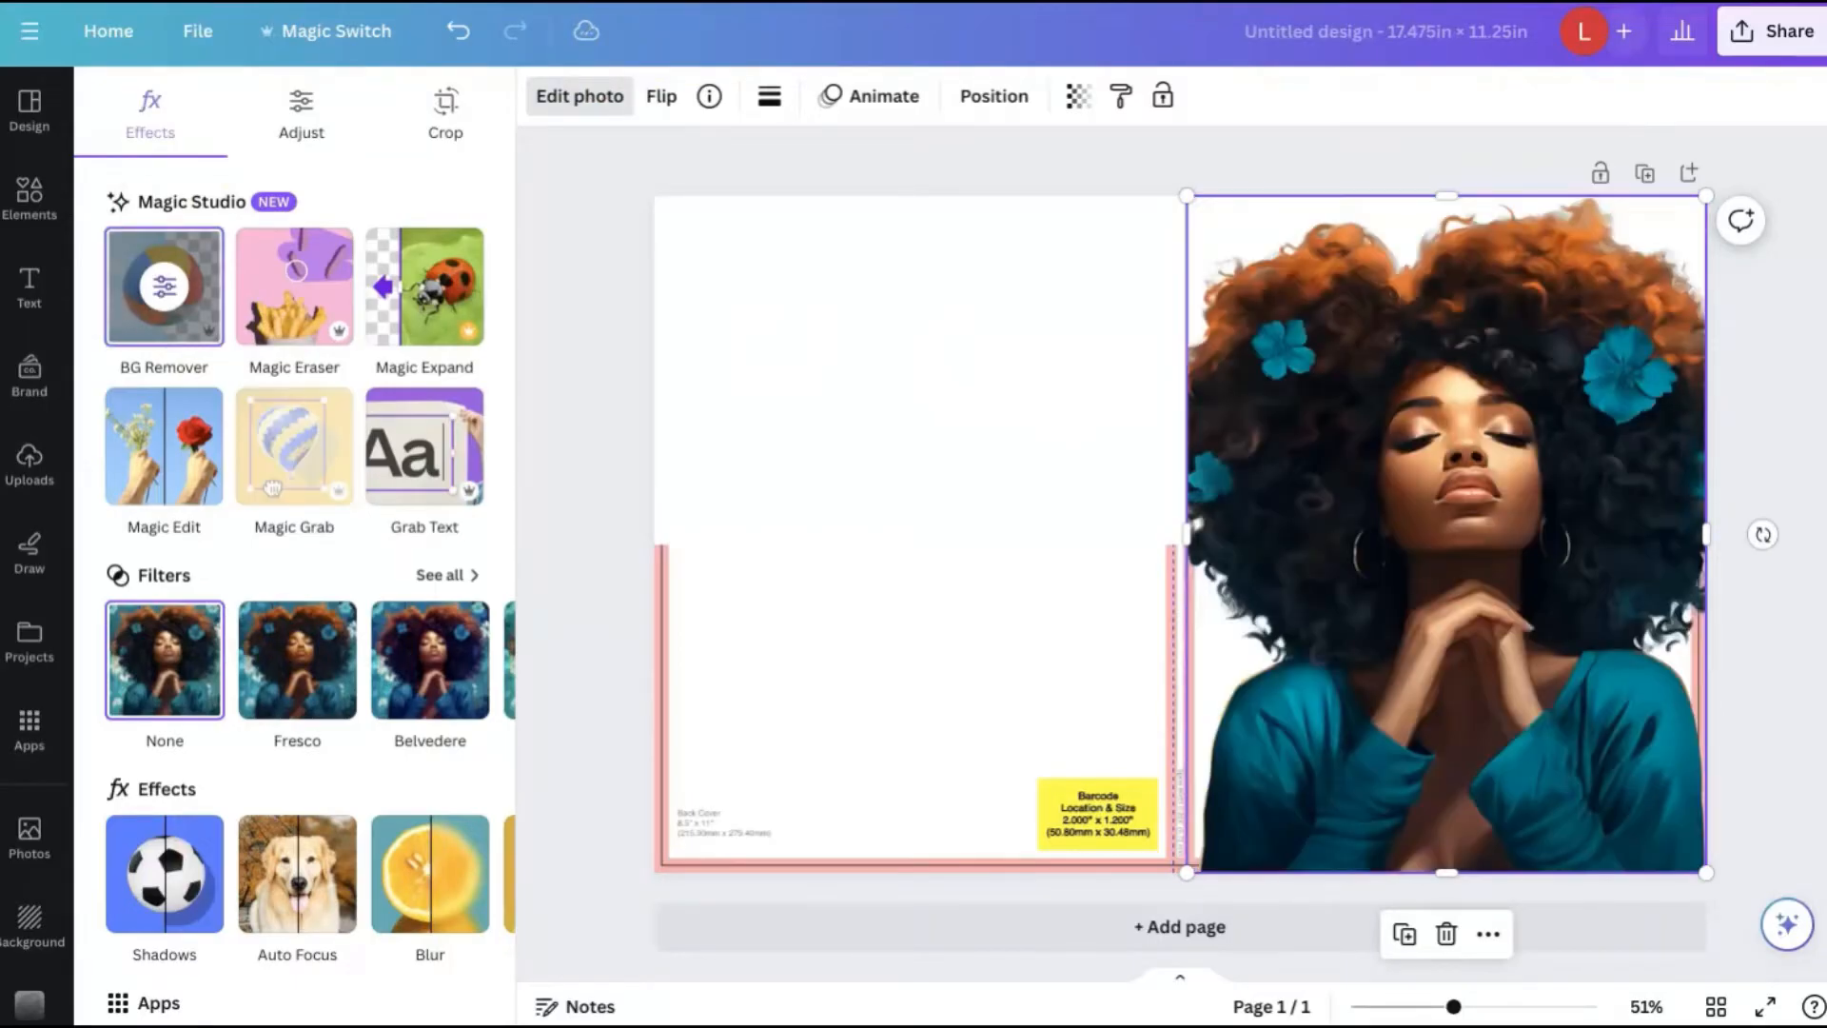
left_click(1801, 517)
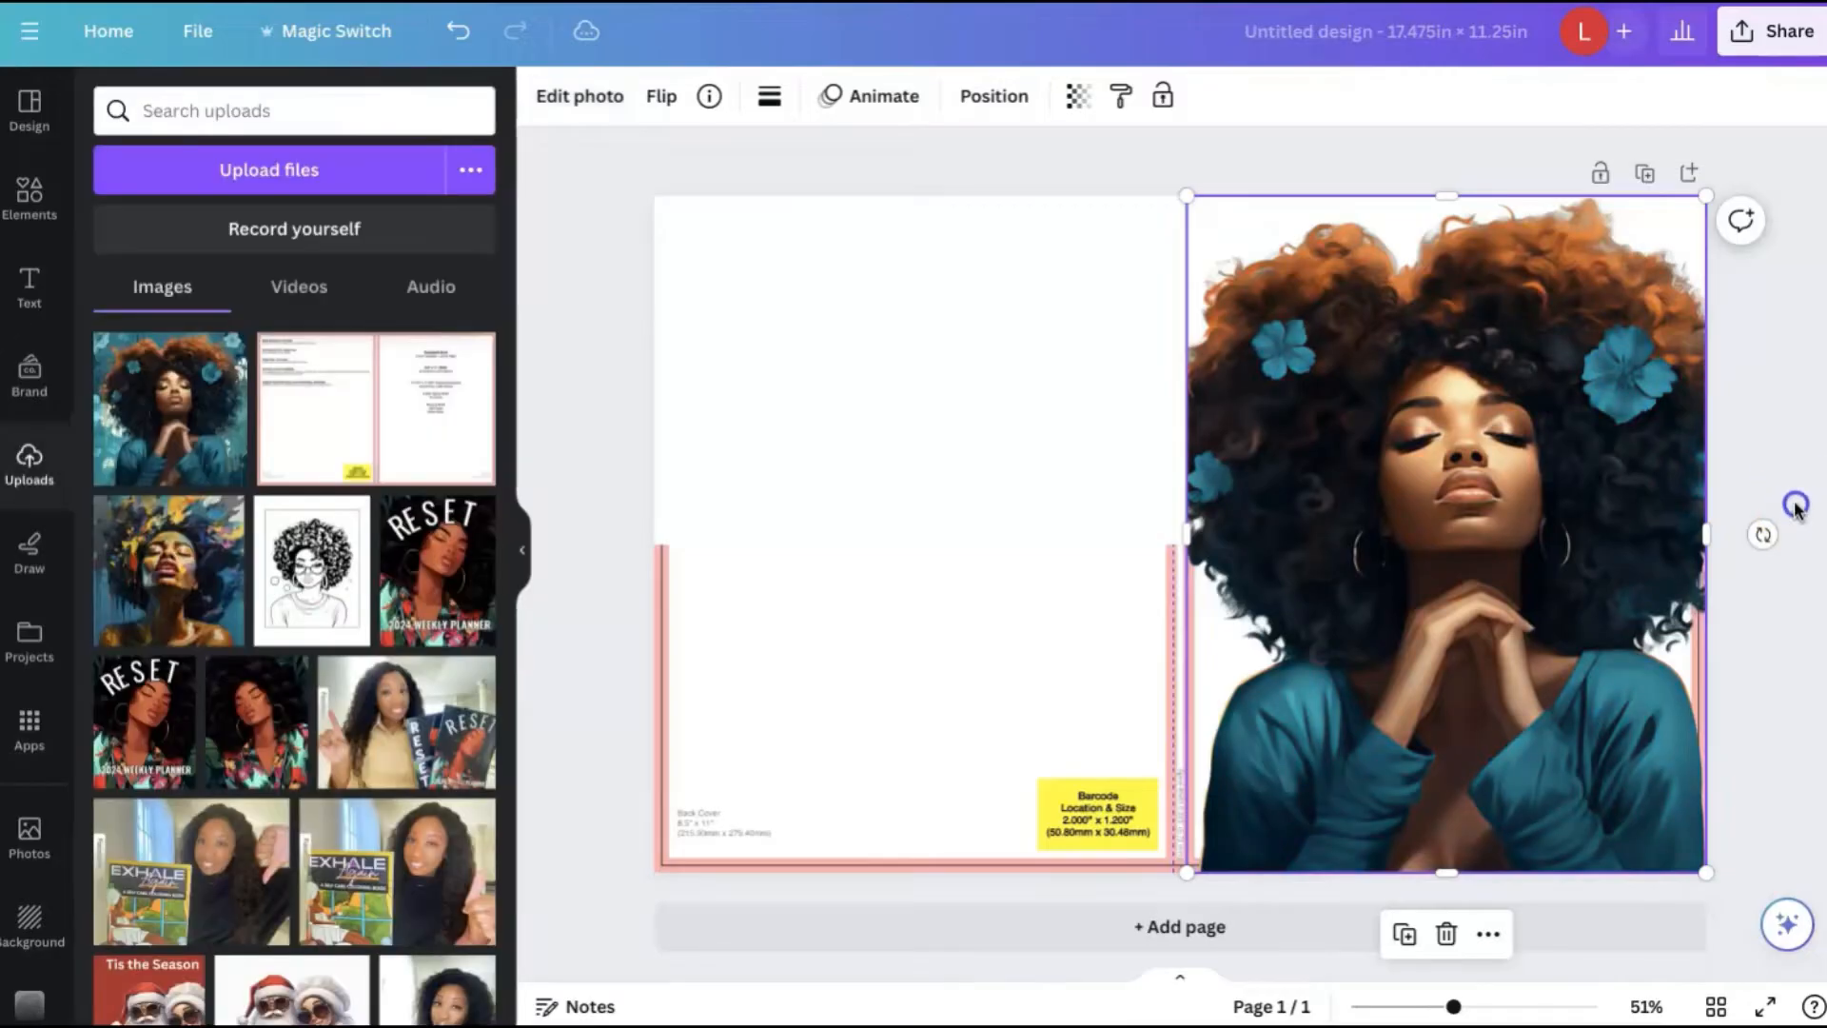
left_click(1796, 509)
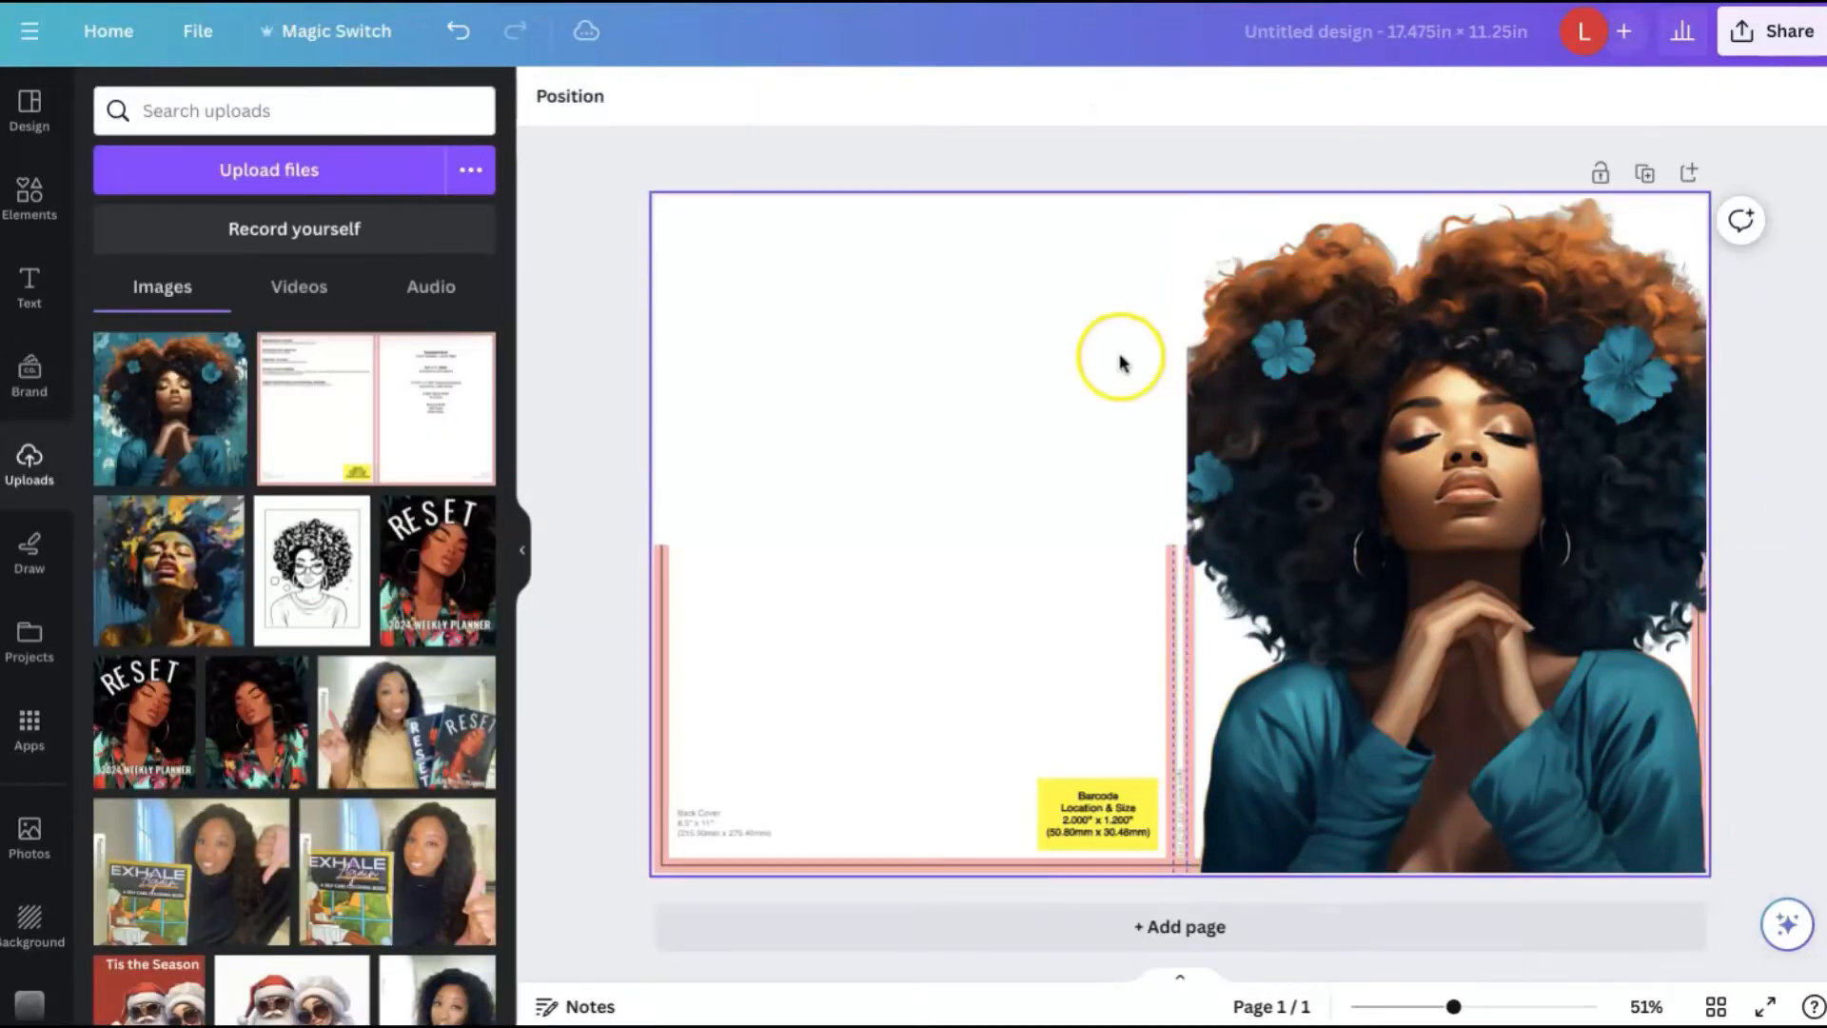
Step: Set the page background to the very dark navy photo color taken from the portrait
left_click(1046, 356)
left_click(545, 92)
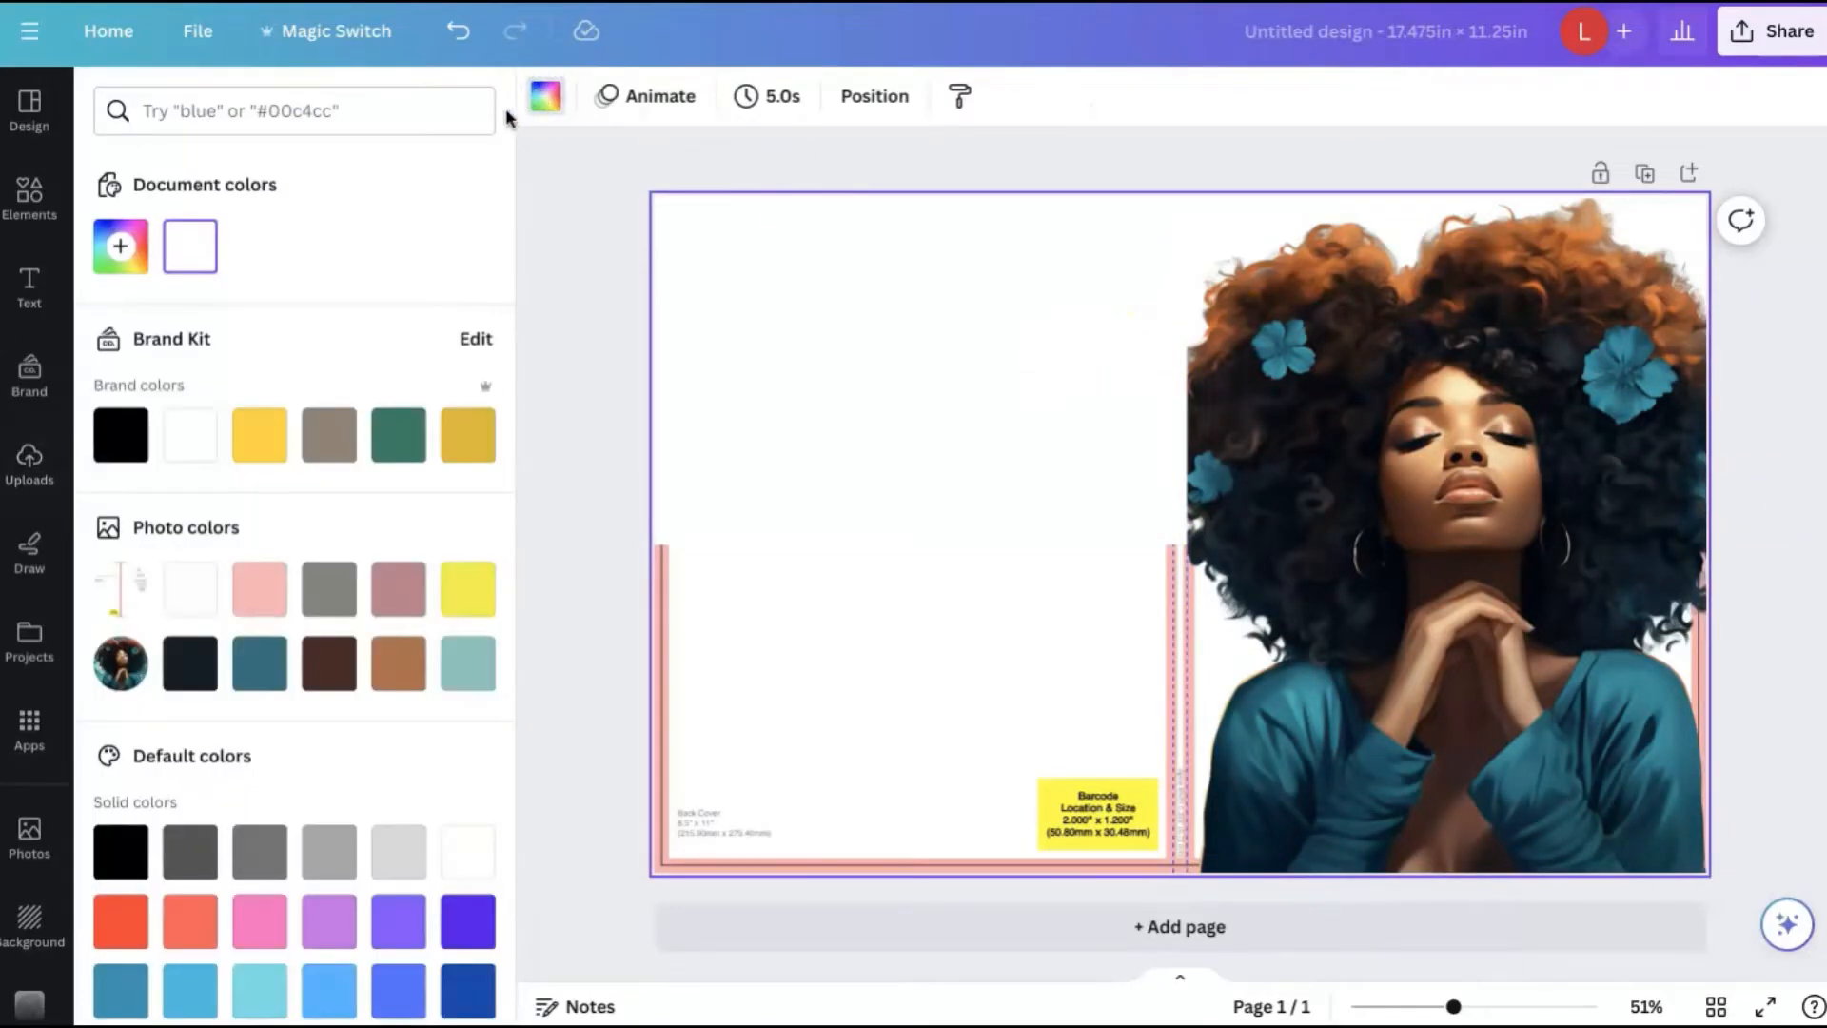
left_click(202, 674)
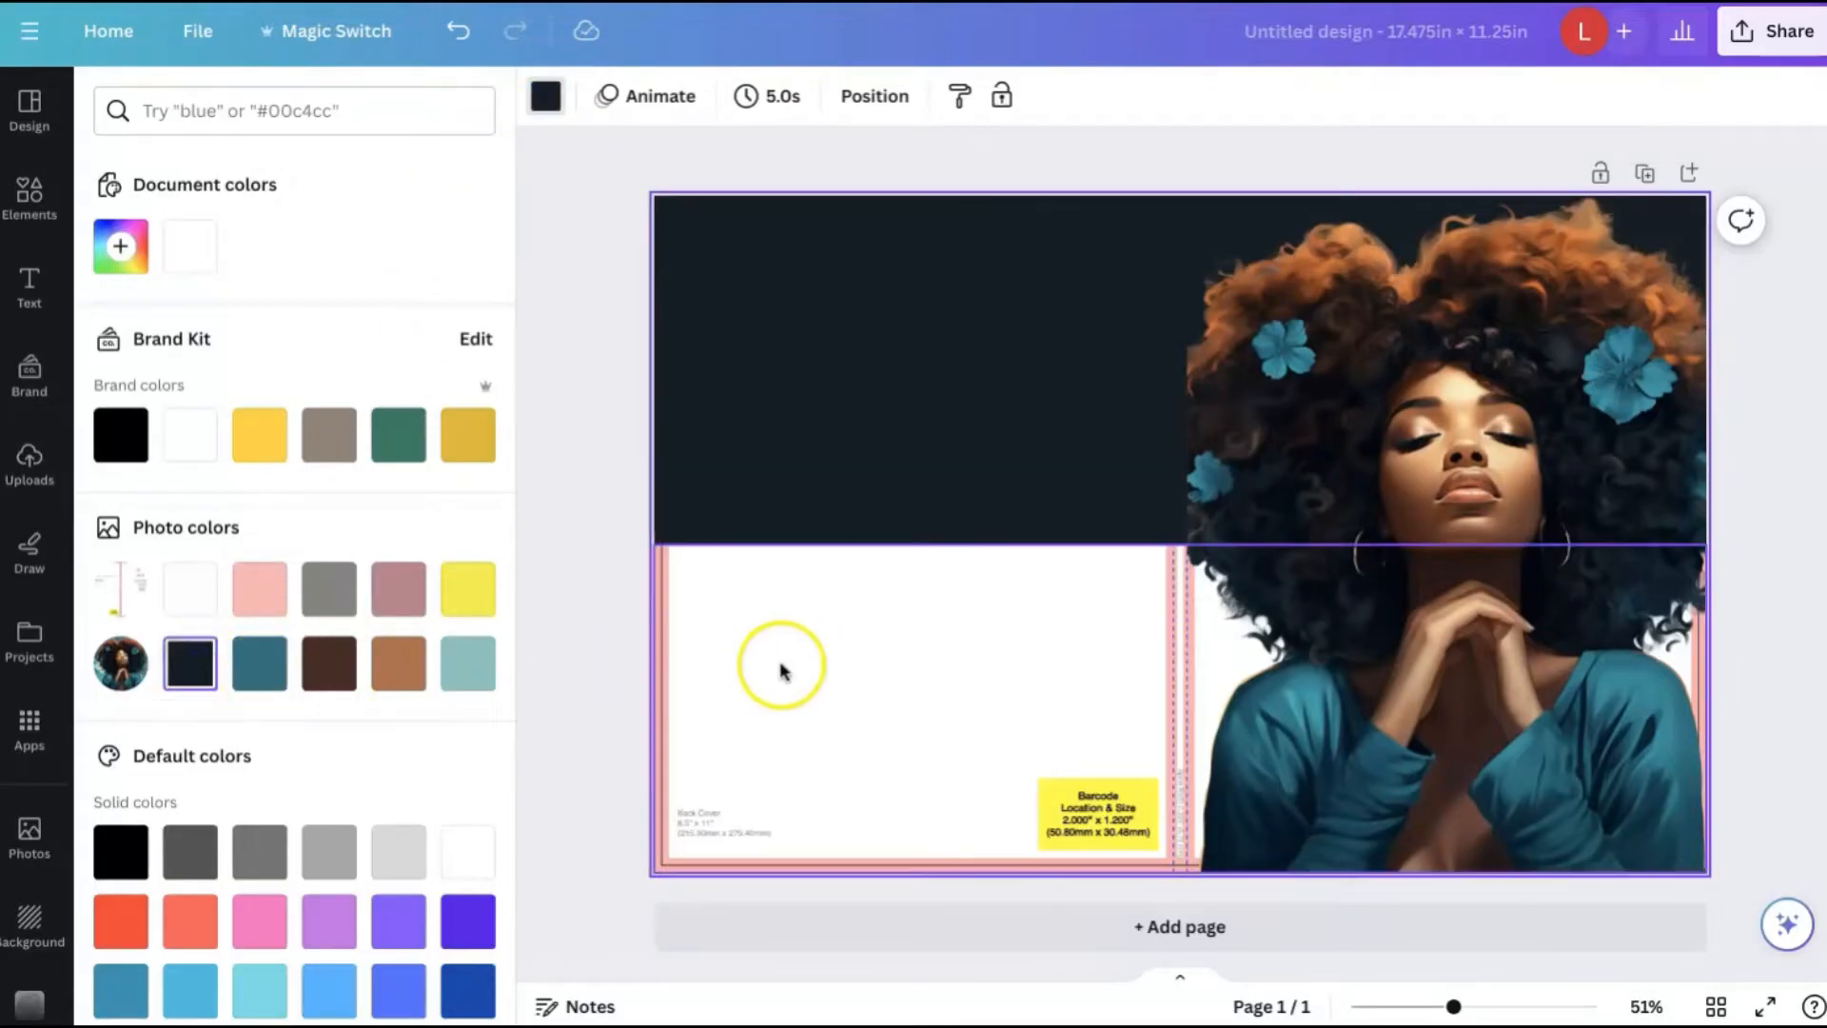
Step: Try the other photo colors from the portrait as page background and settle on the medium teal
left_click(259, 674)
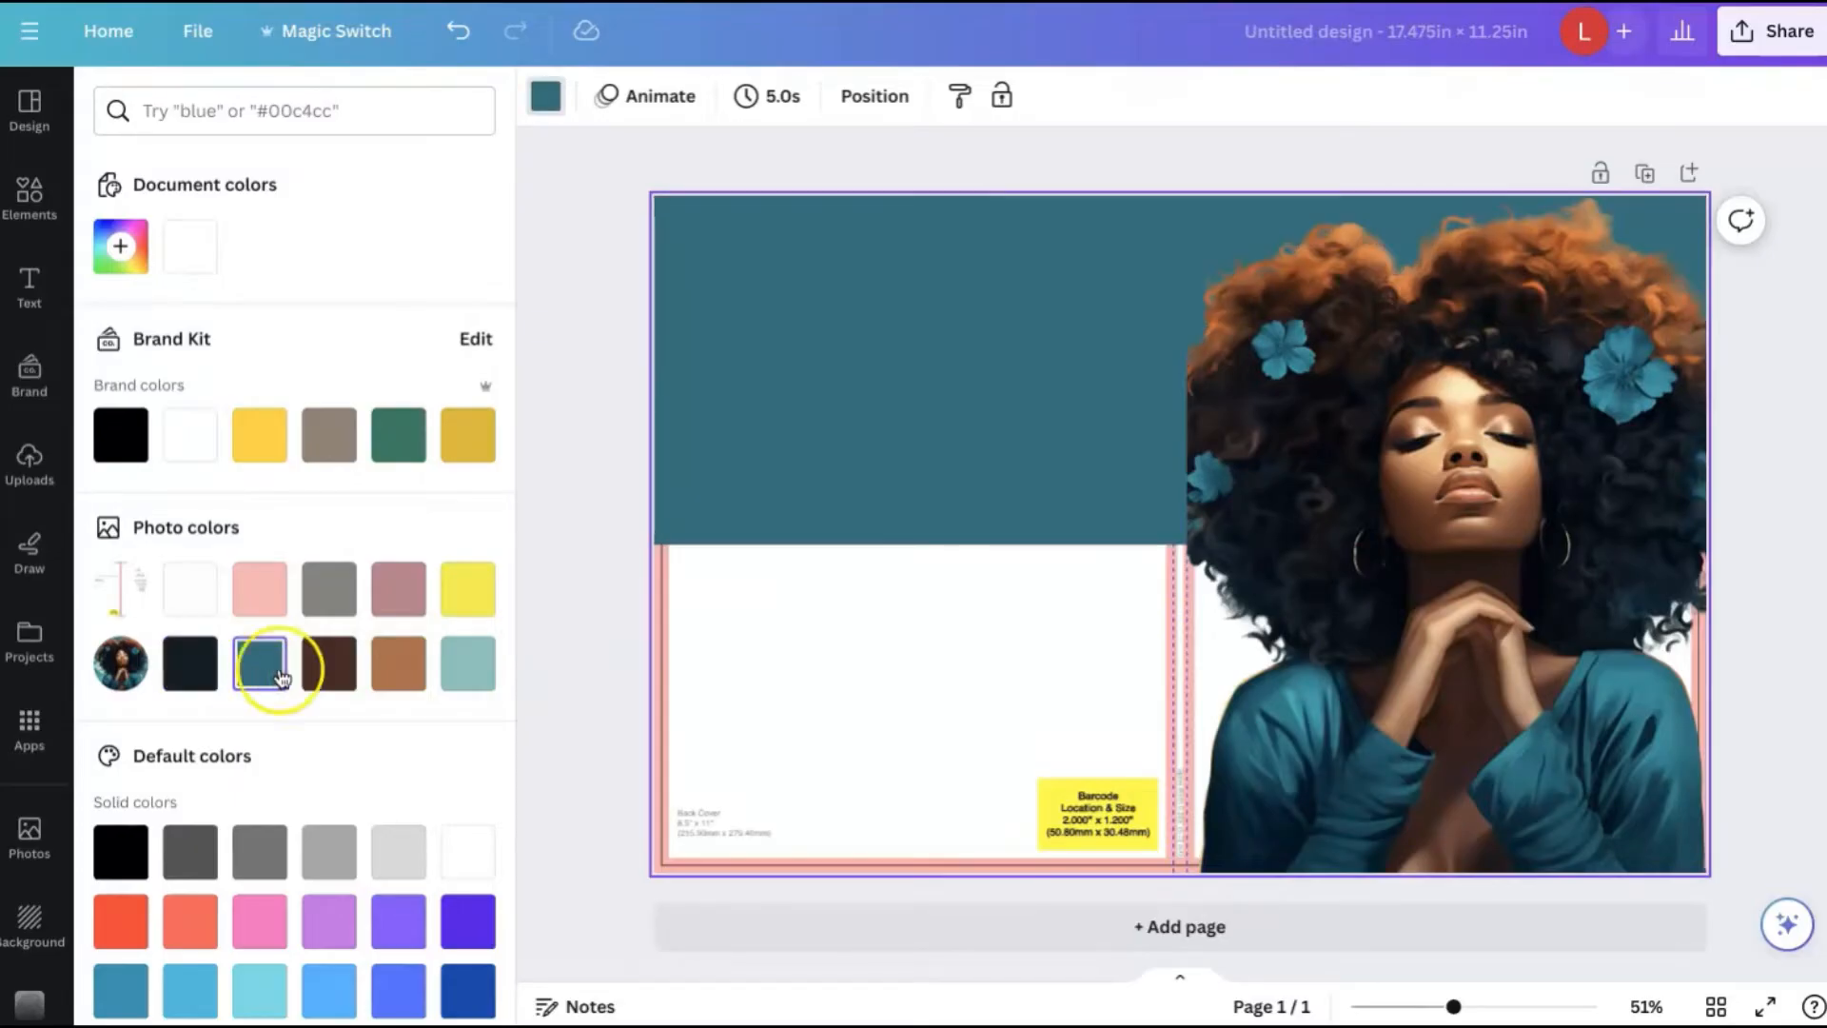
left_click(331, 674)
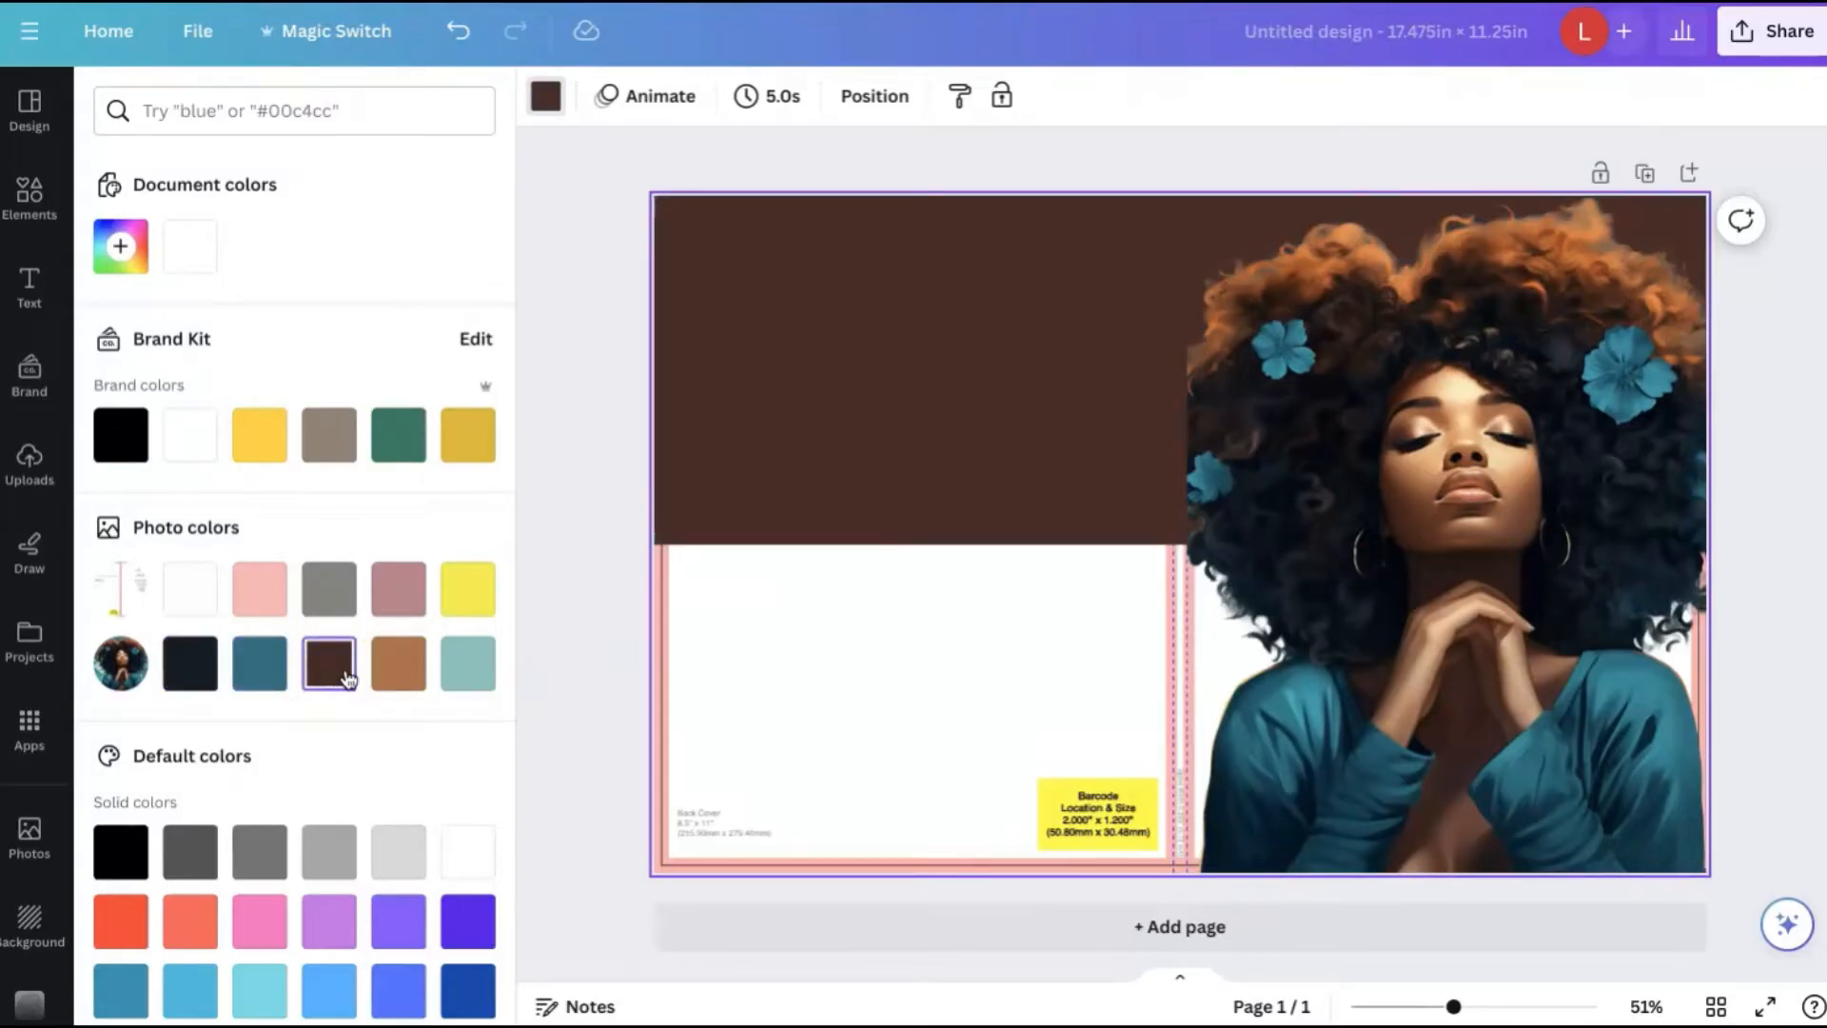
left_click(398, 666)
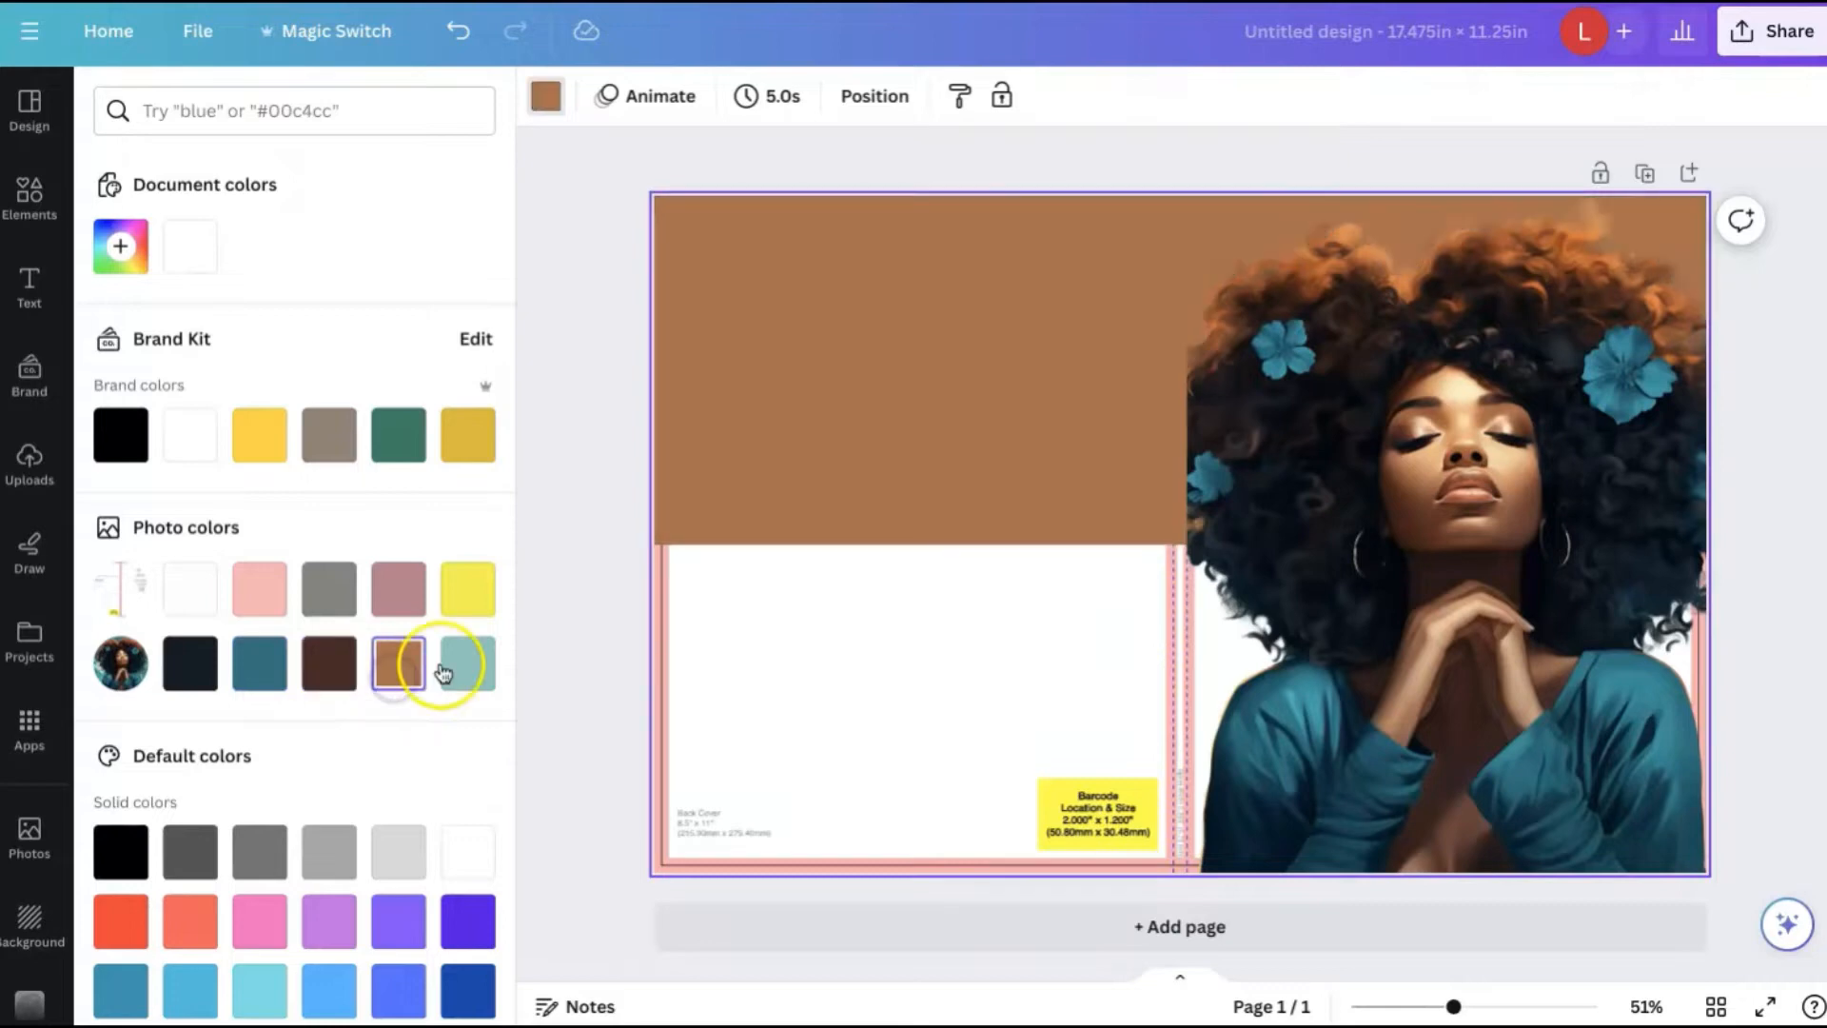
left_click(444, 670)
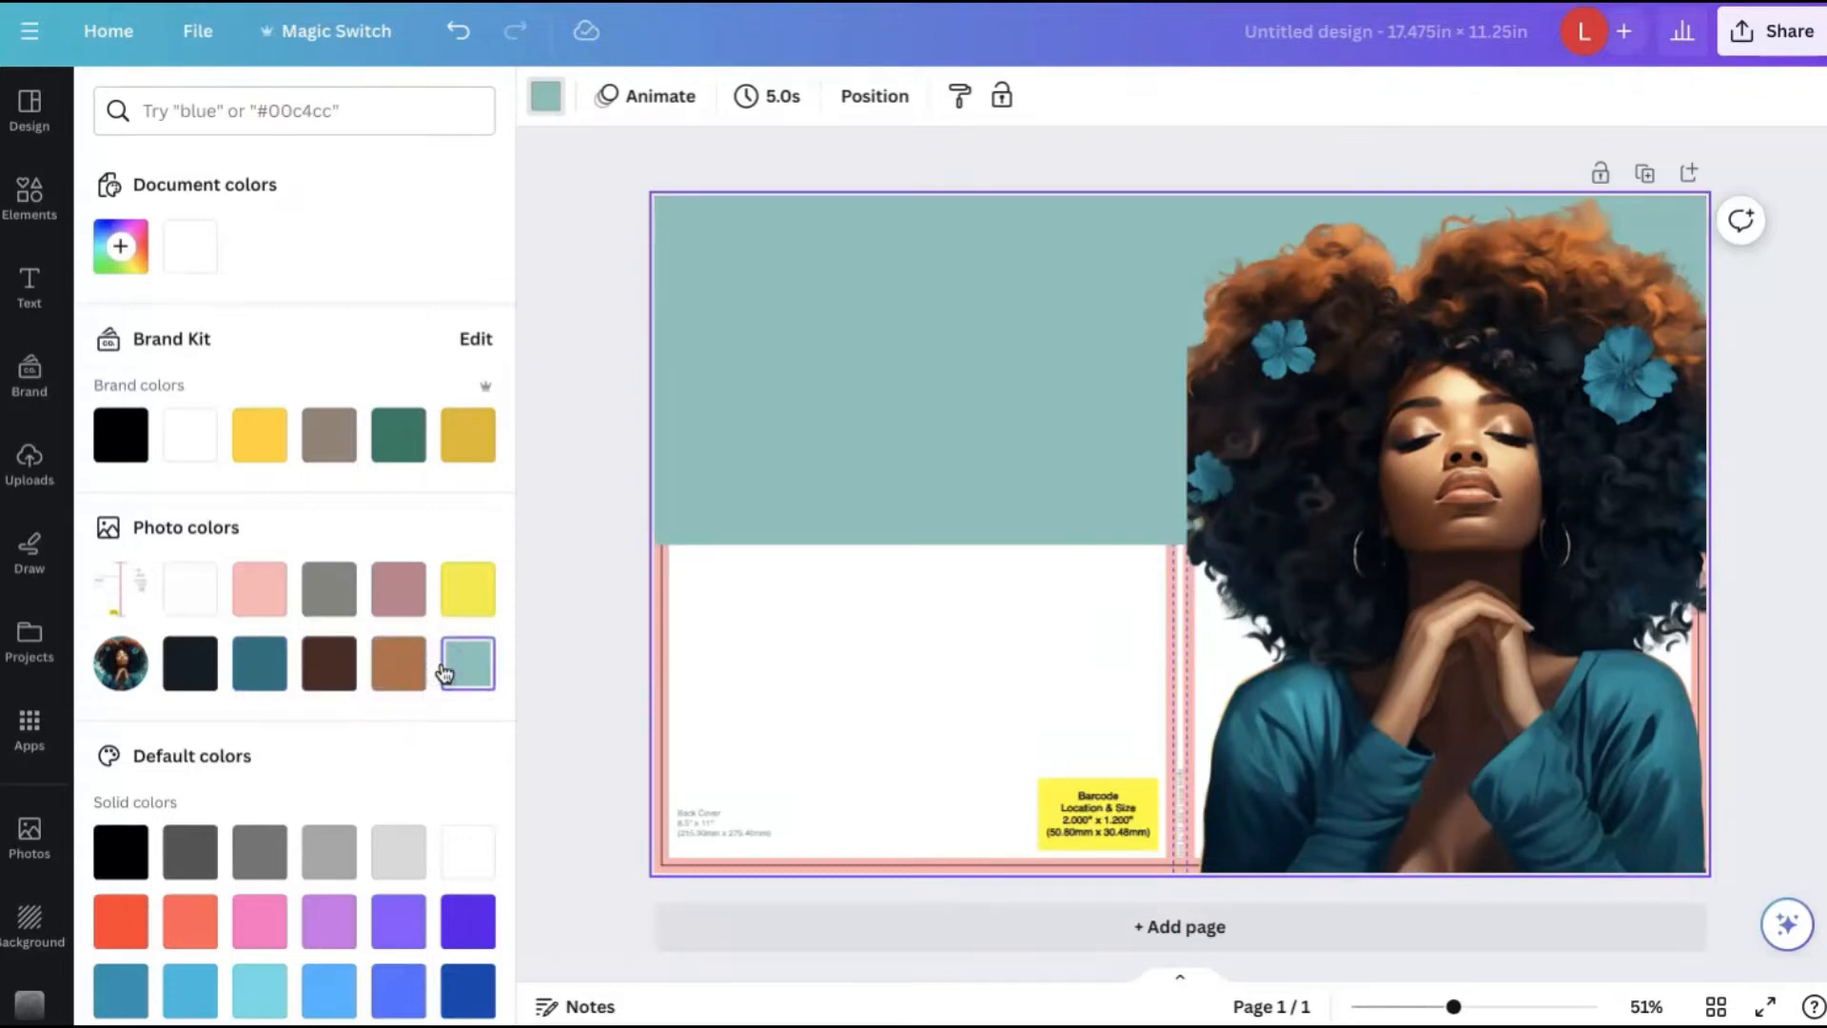
left_click(257, 671)
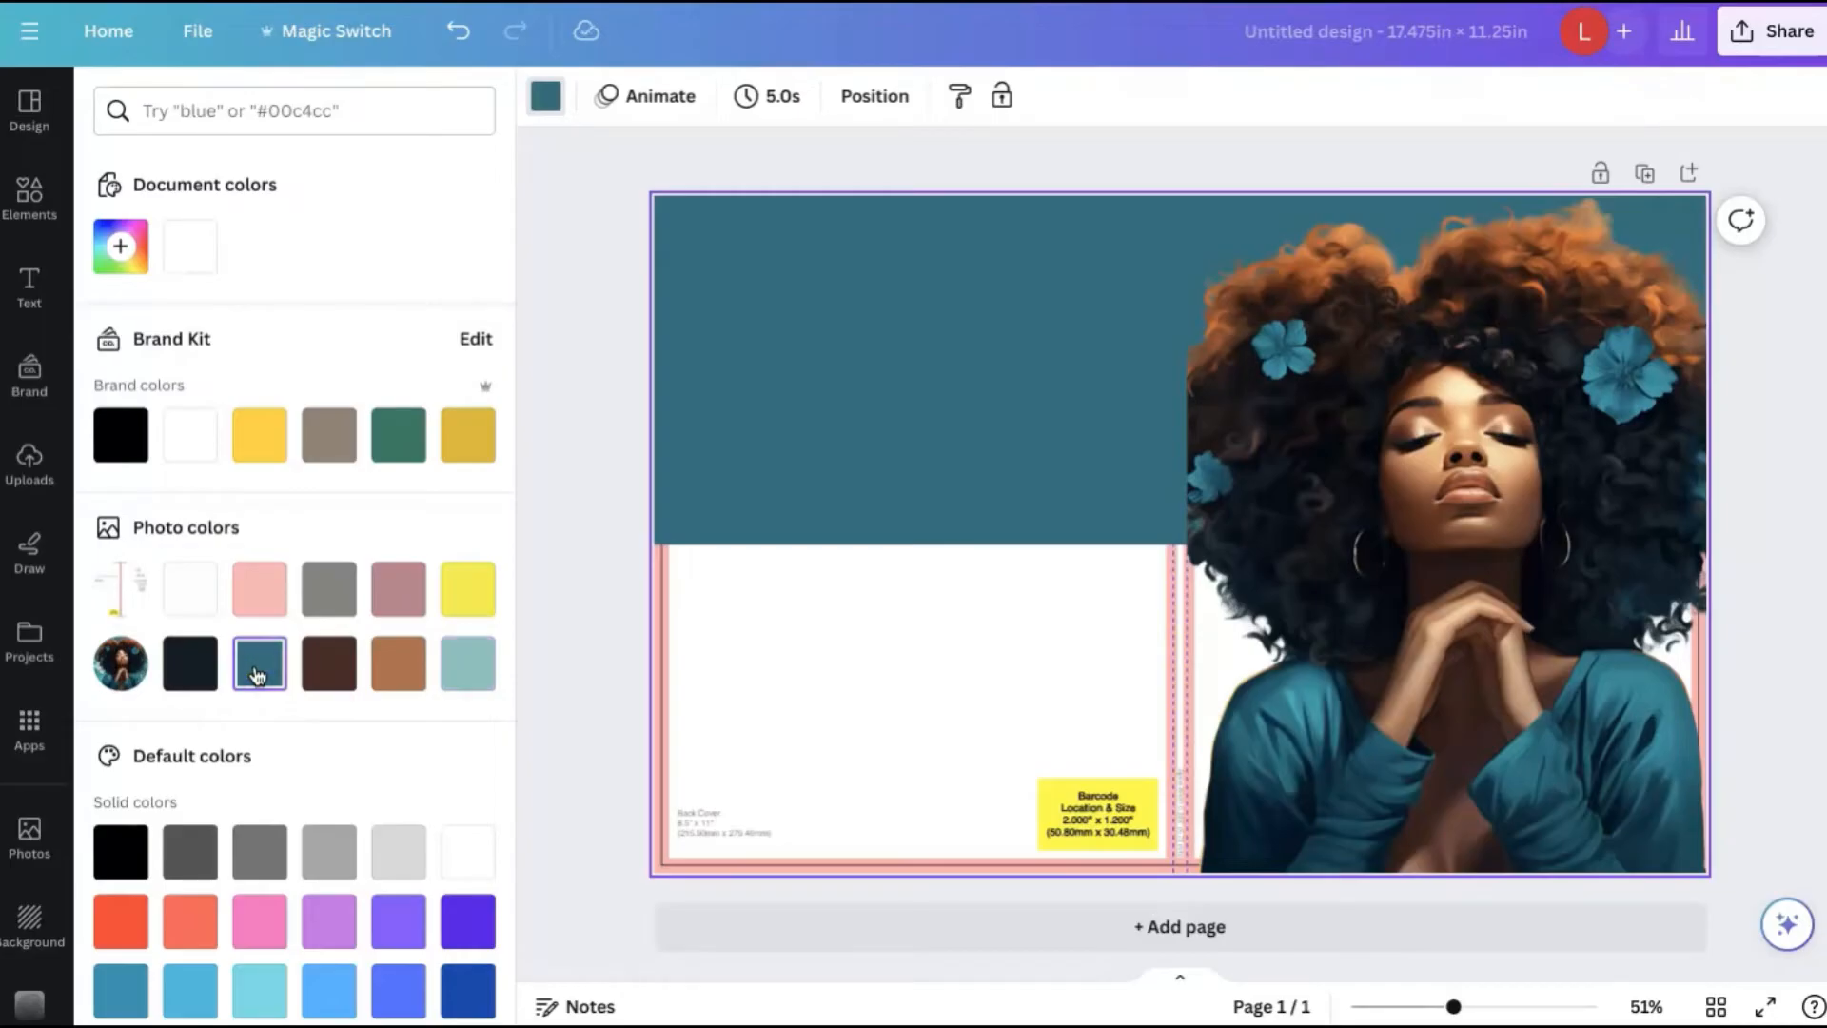
left_click(921, 632)
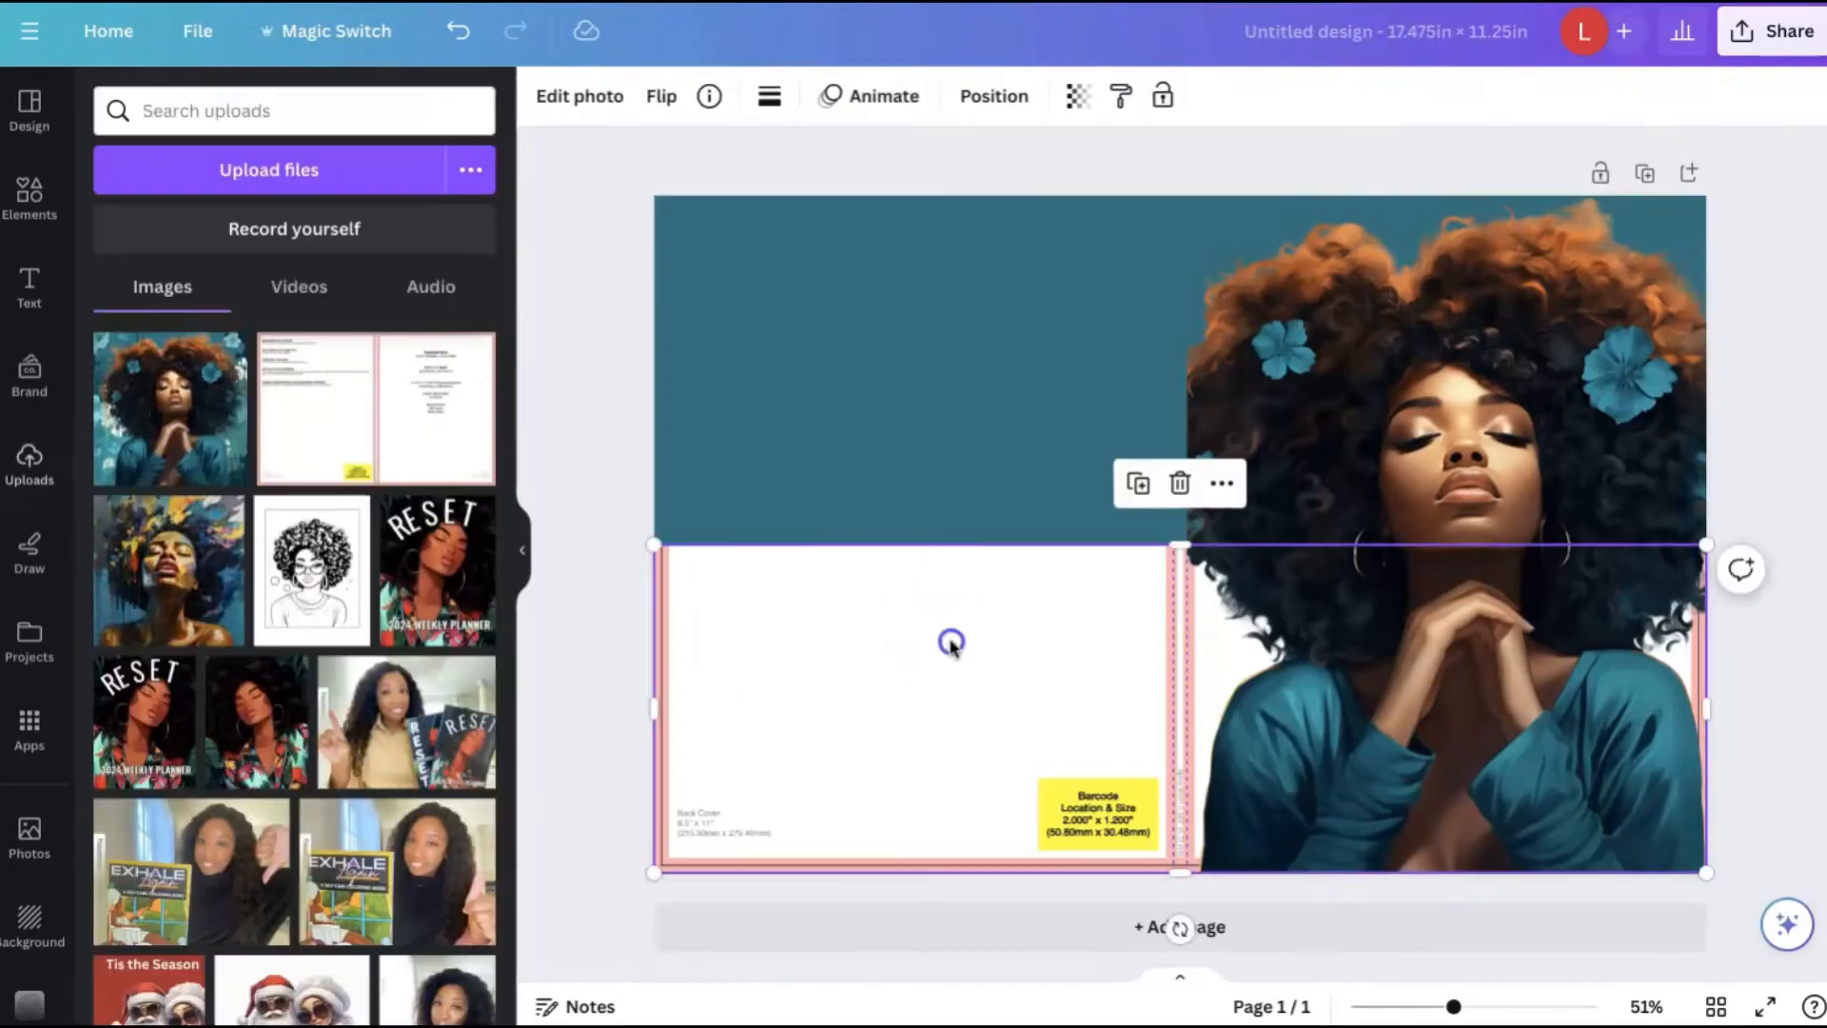
Step: Uncover the portrait's cropped hair beside the spine, shift the image slightly outward, and trim its inner edge back to the spine
left_click(1404, 542)
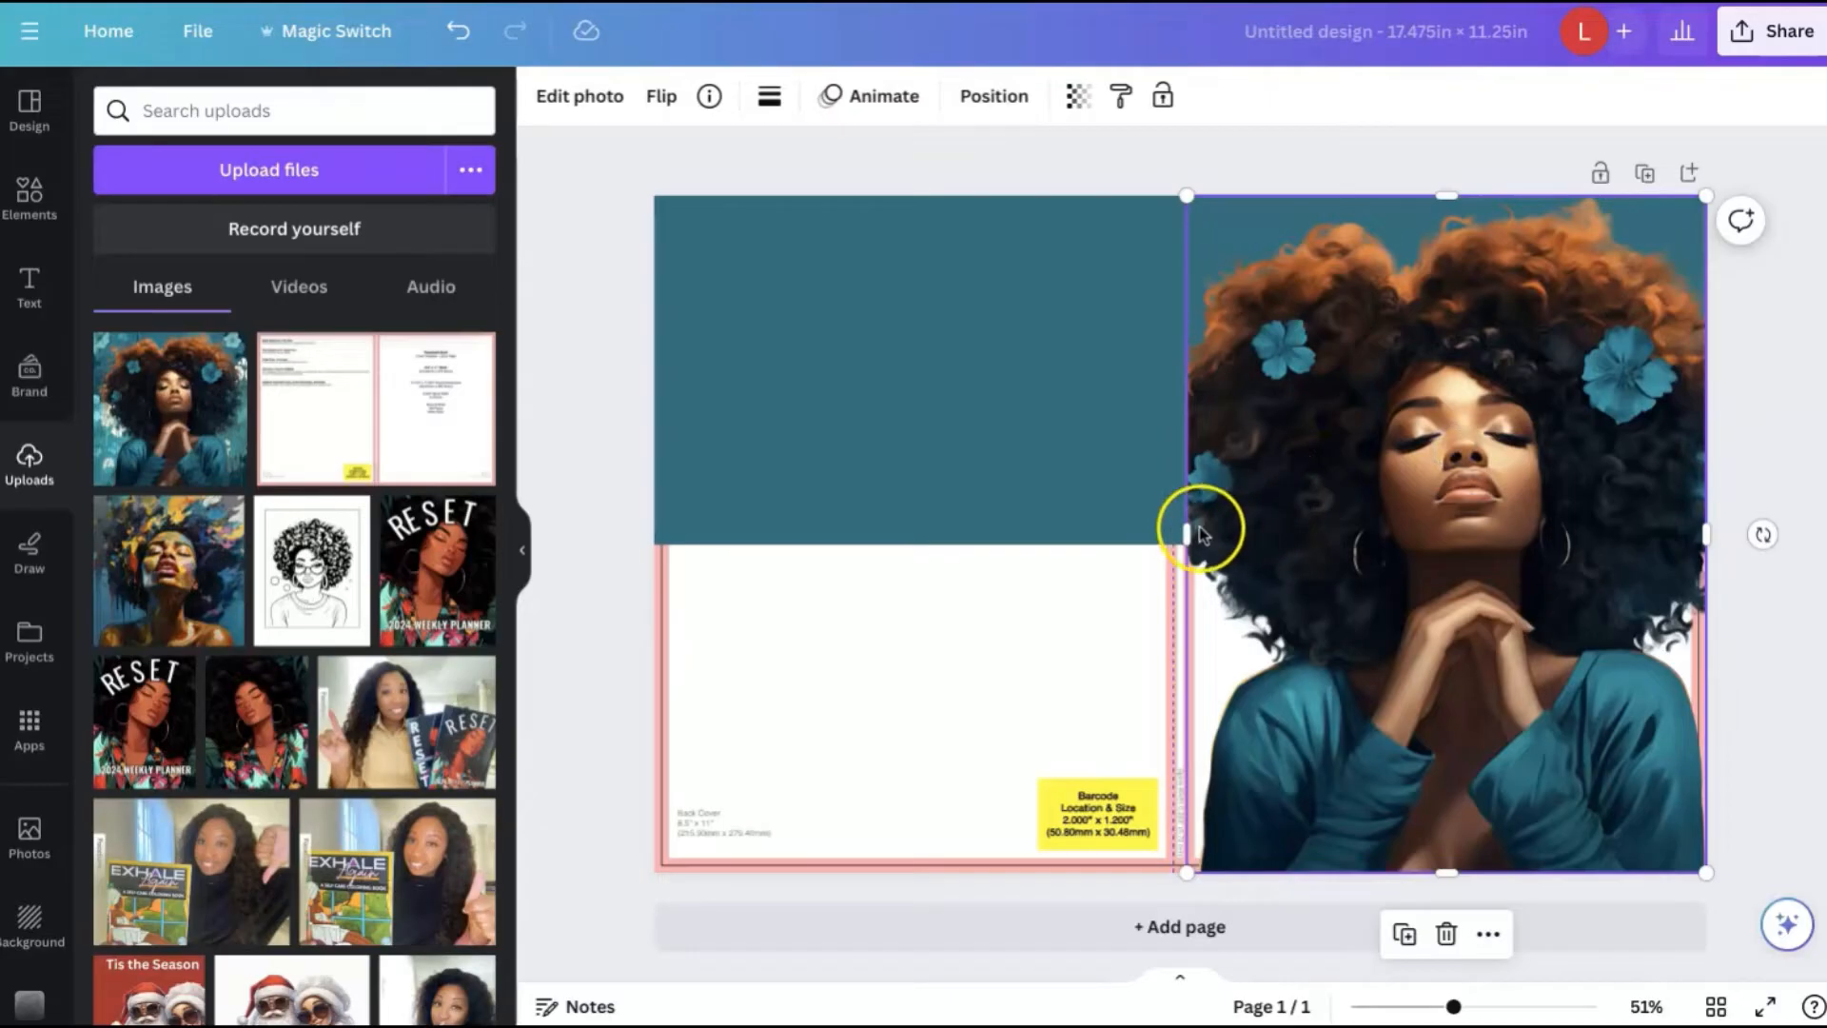
left_click_drag(1180, 536, 1132, 536)
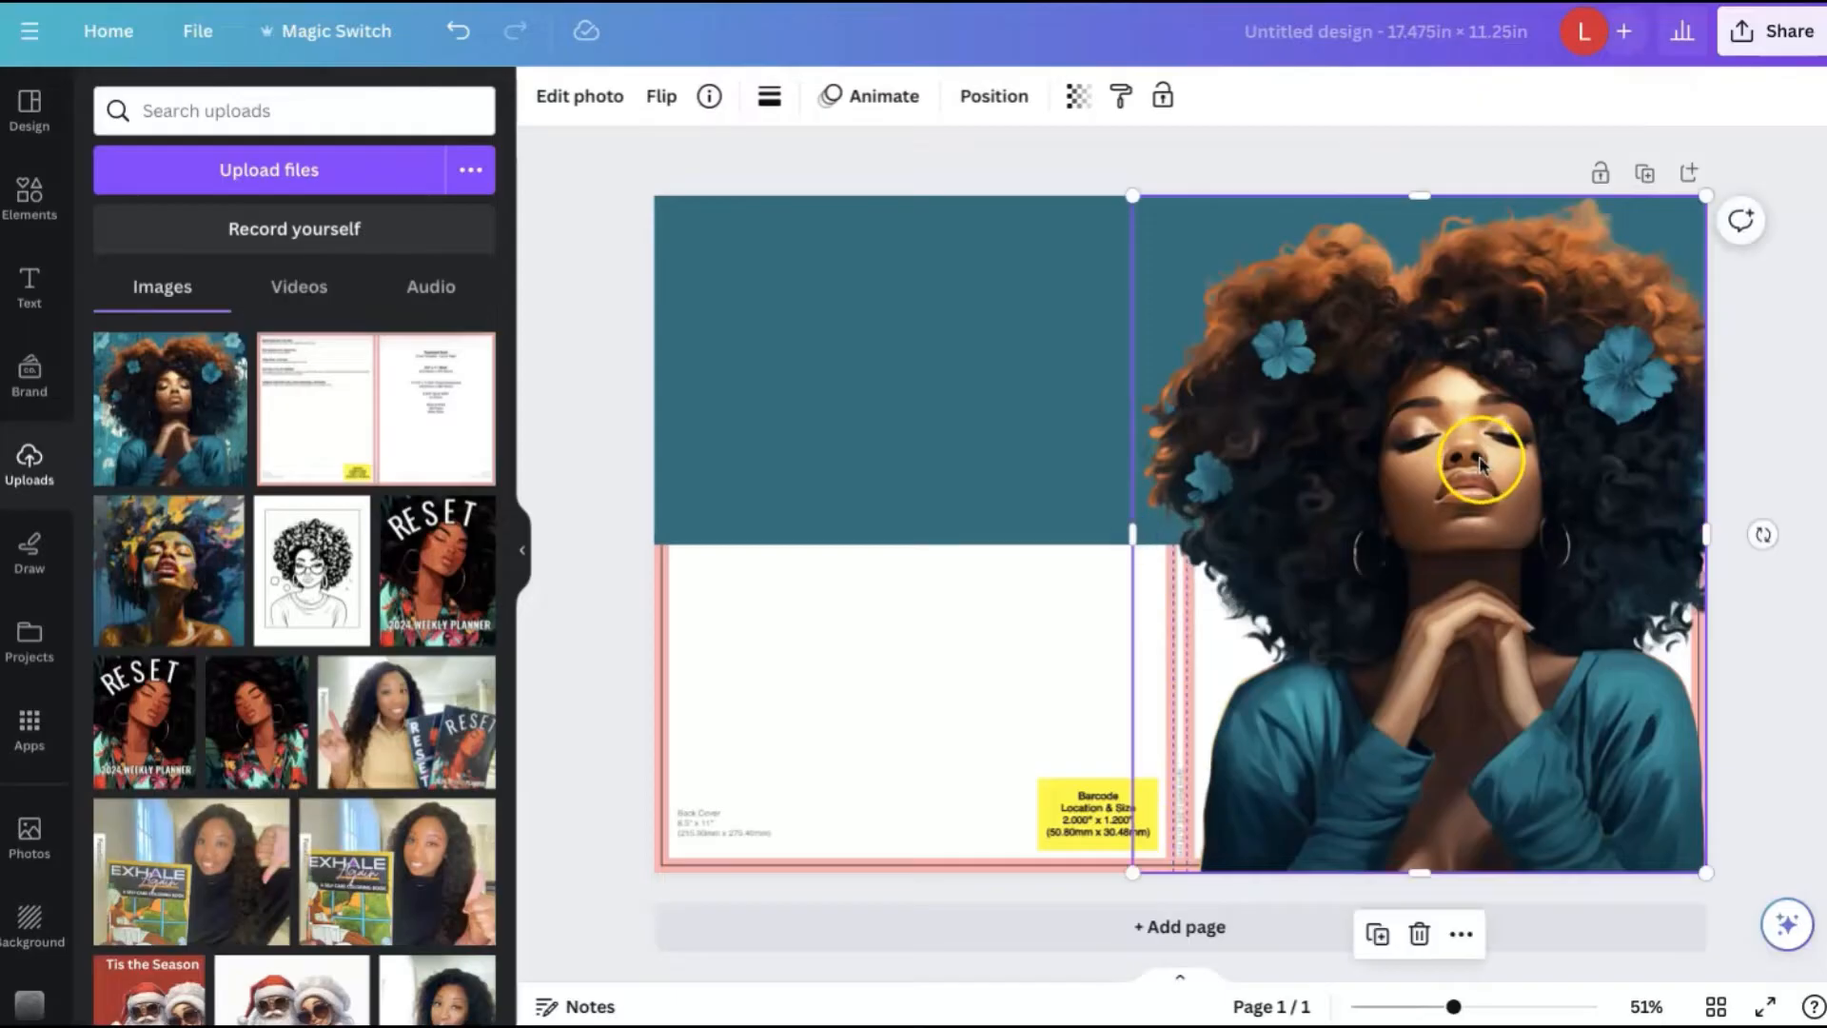
left_click_drag(1479, 460, 1493, 460)
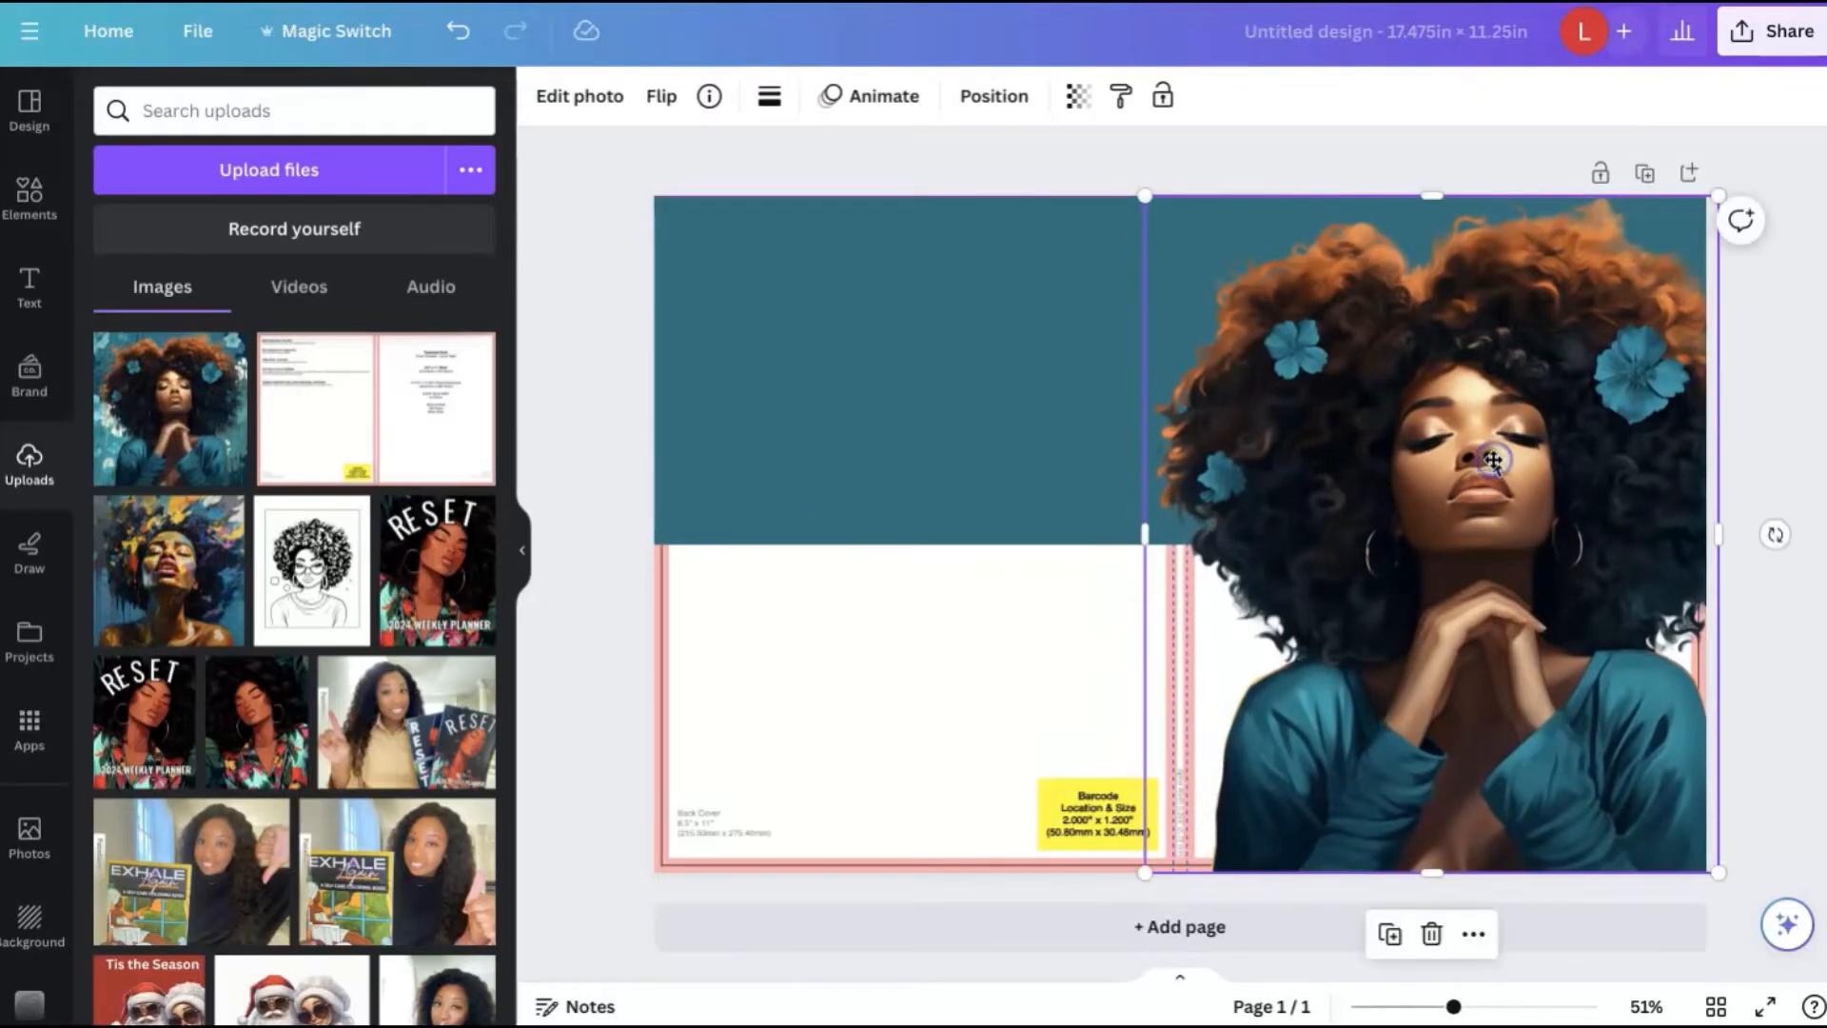
left_click_drag(1147, 534, 1178, 534)
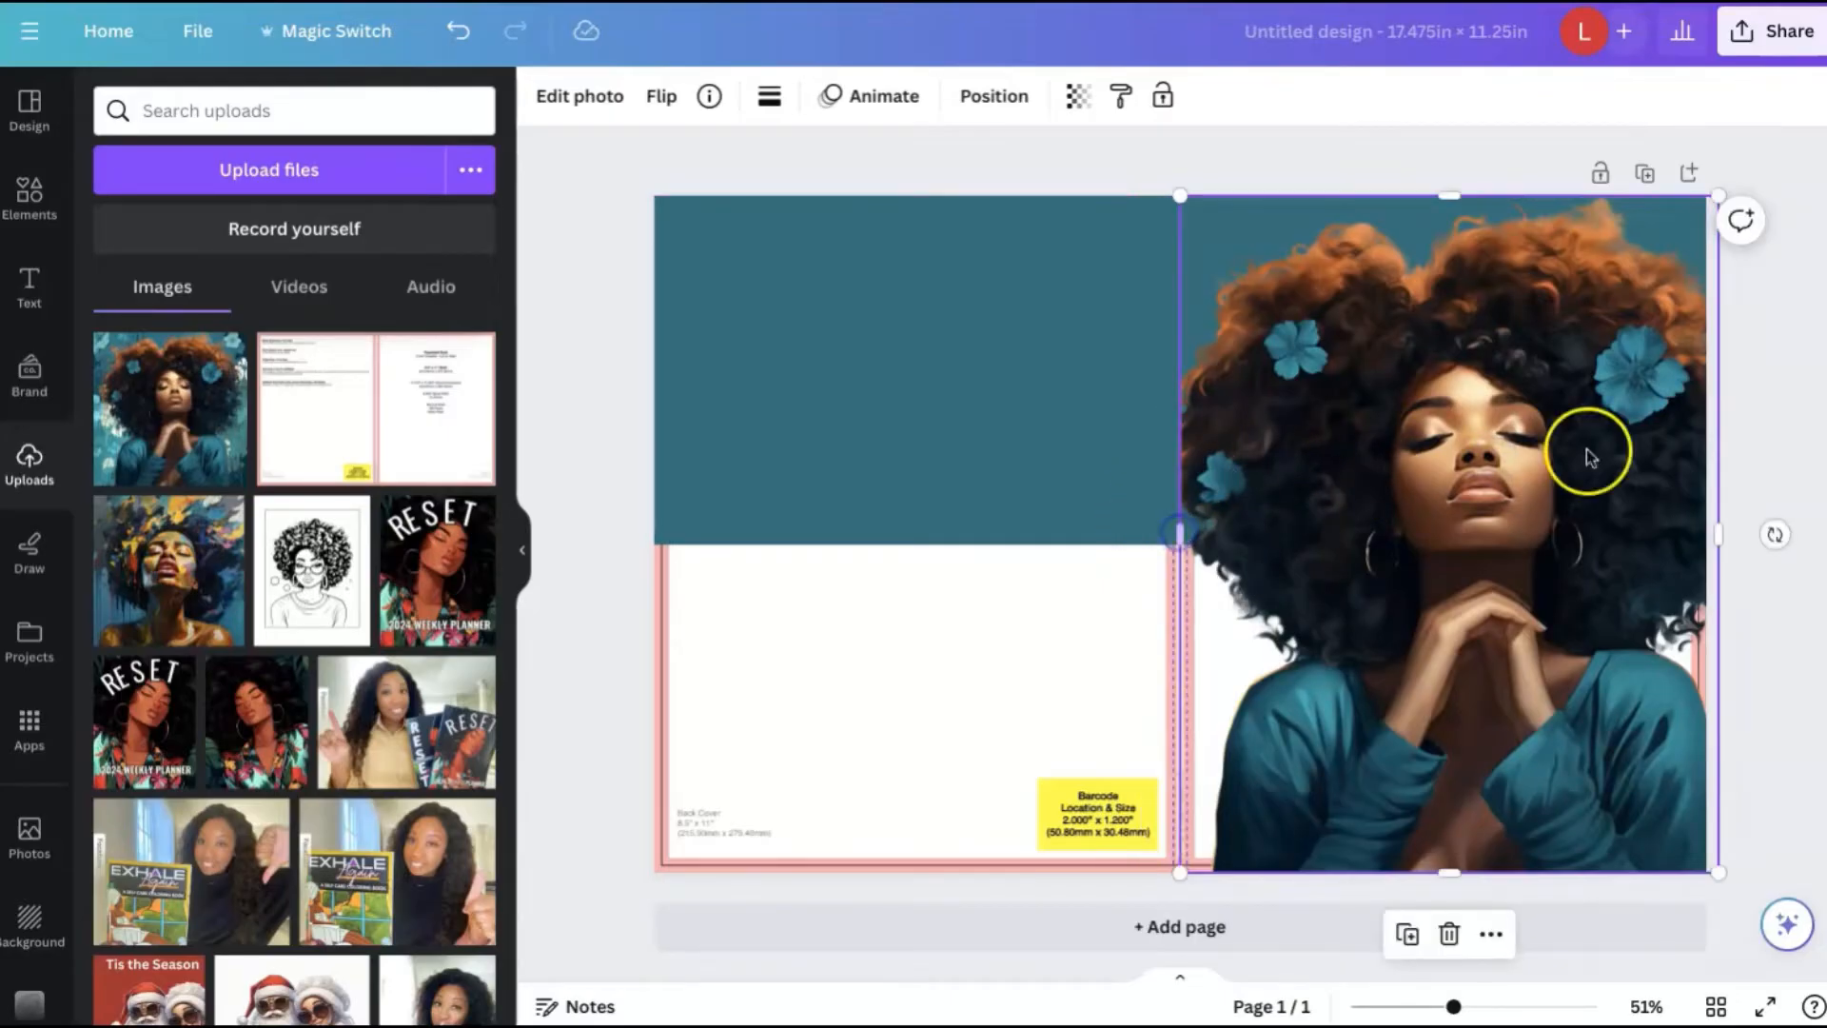
left_click(1806, 390)
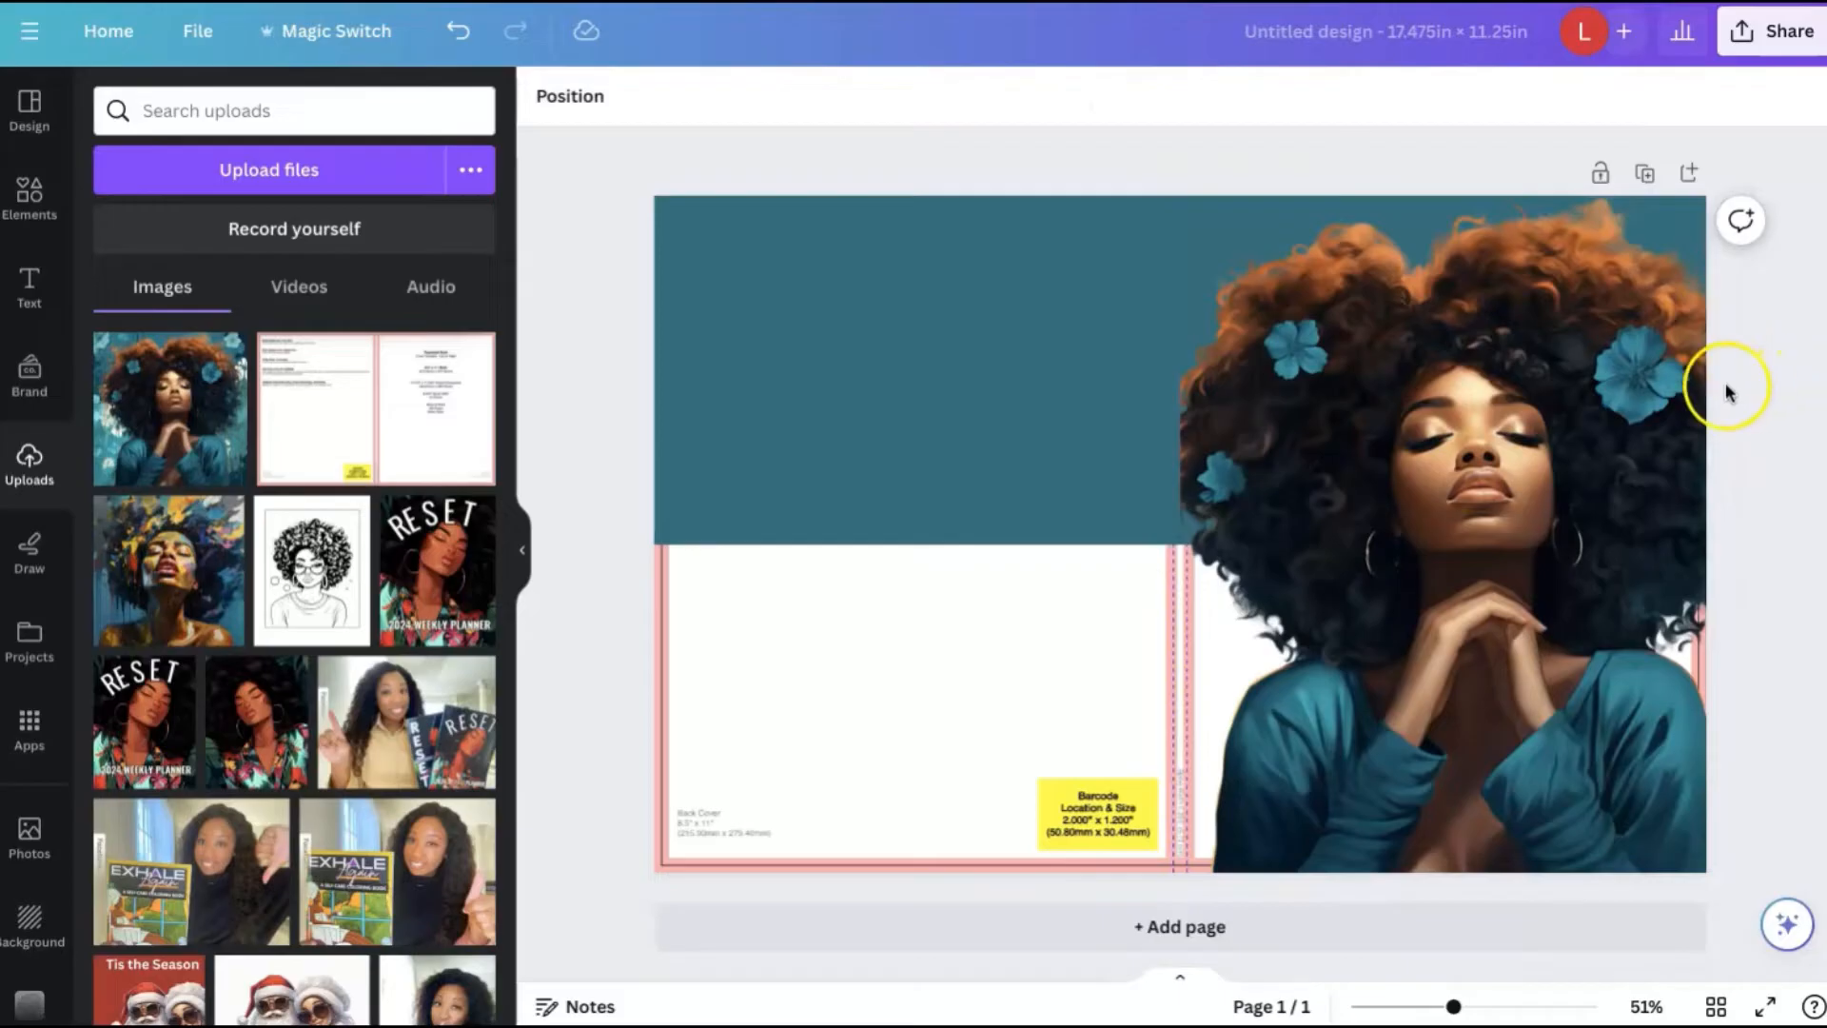
left_click(1617, 455)
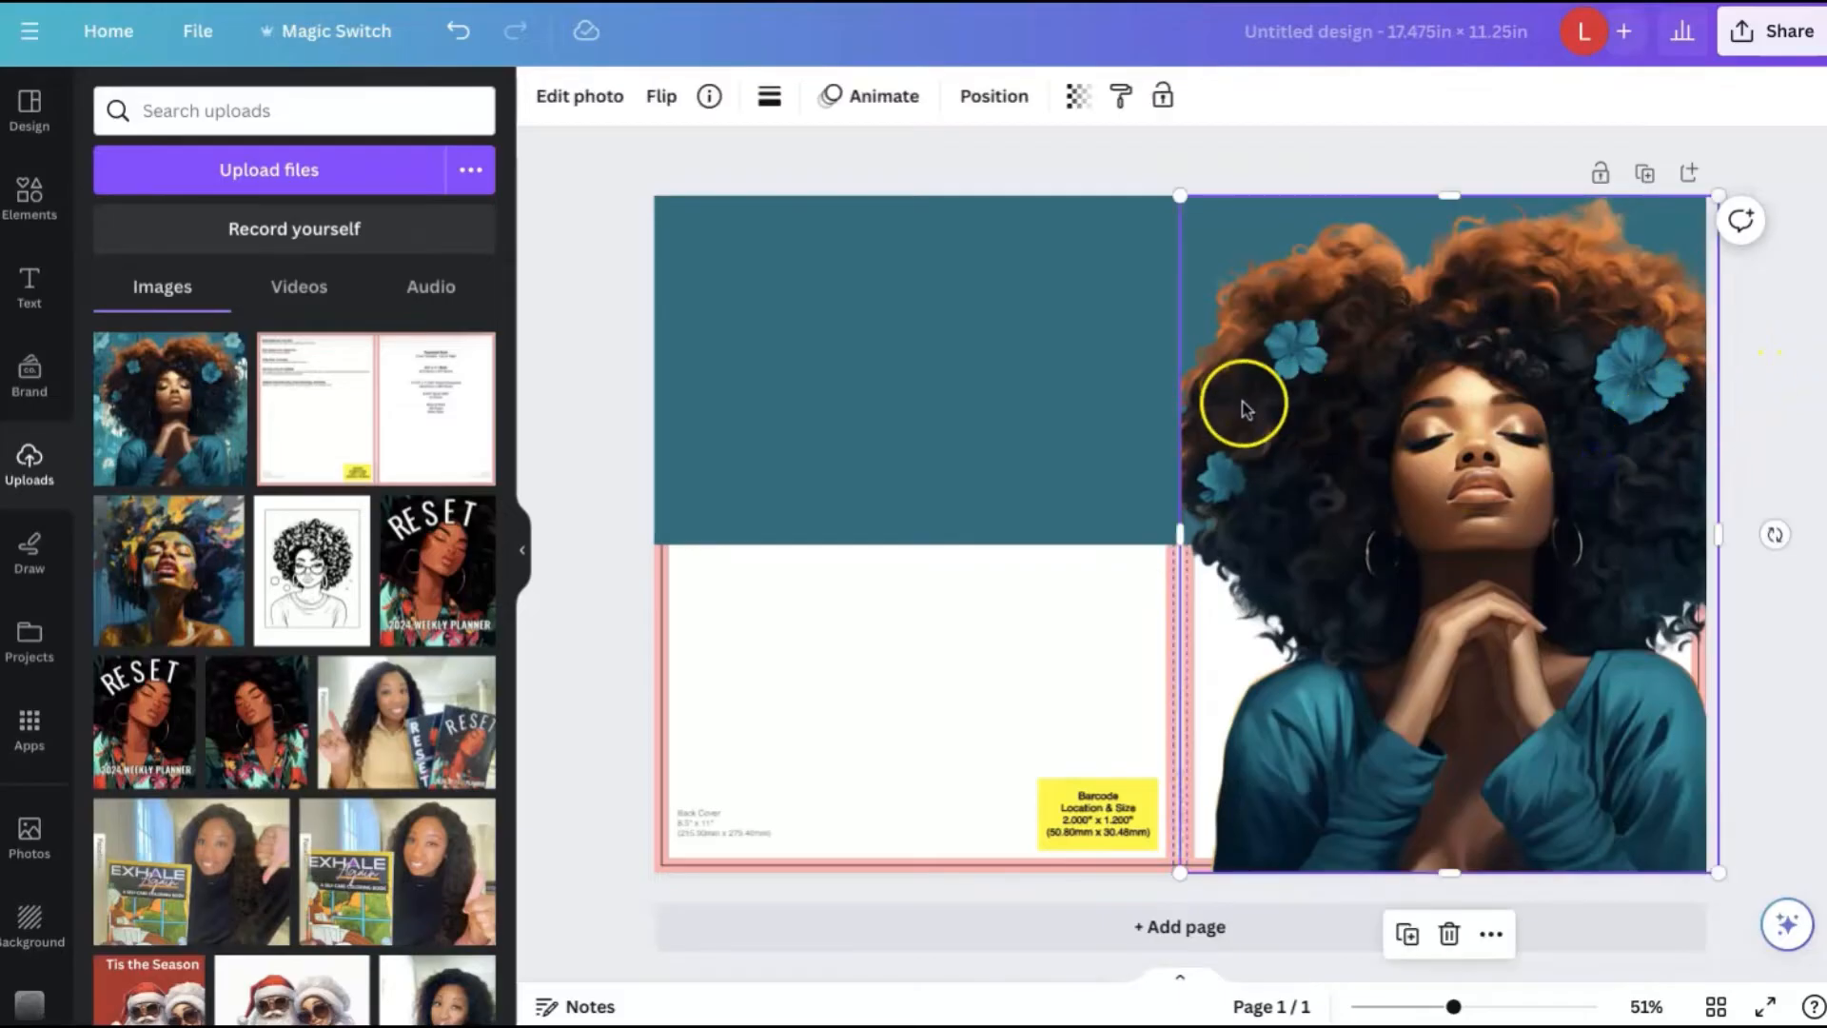
Step: Add a text box reading "Self Care Journal" to the cover
left_click(28, 285)
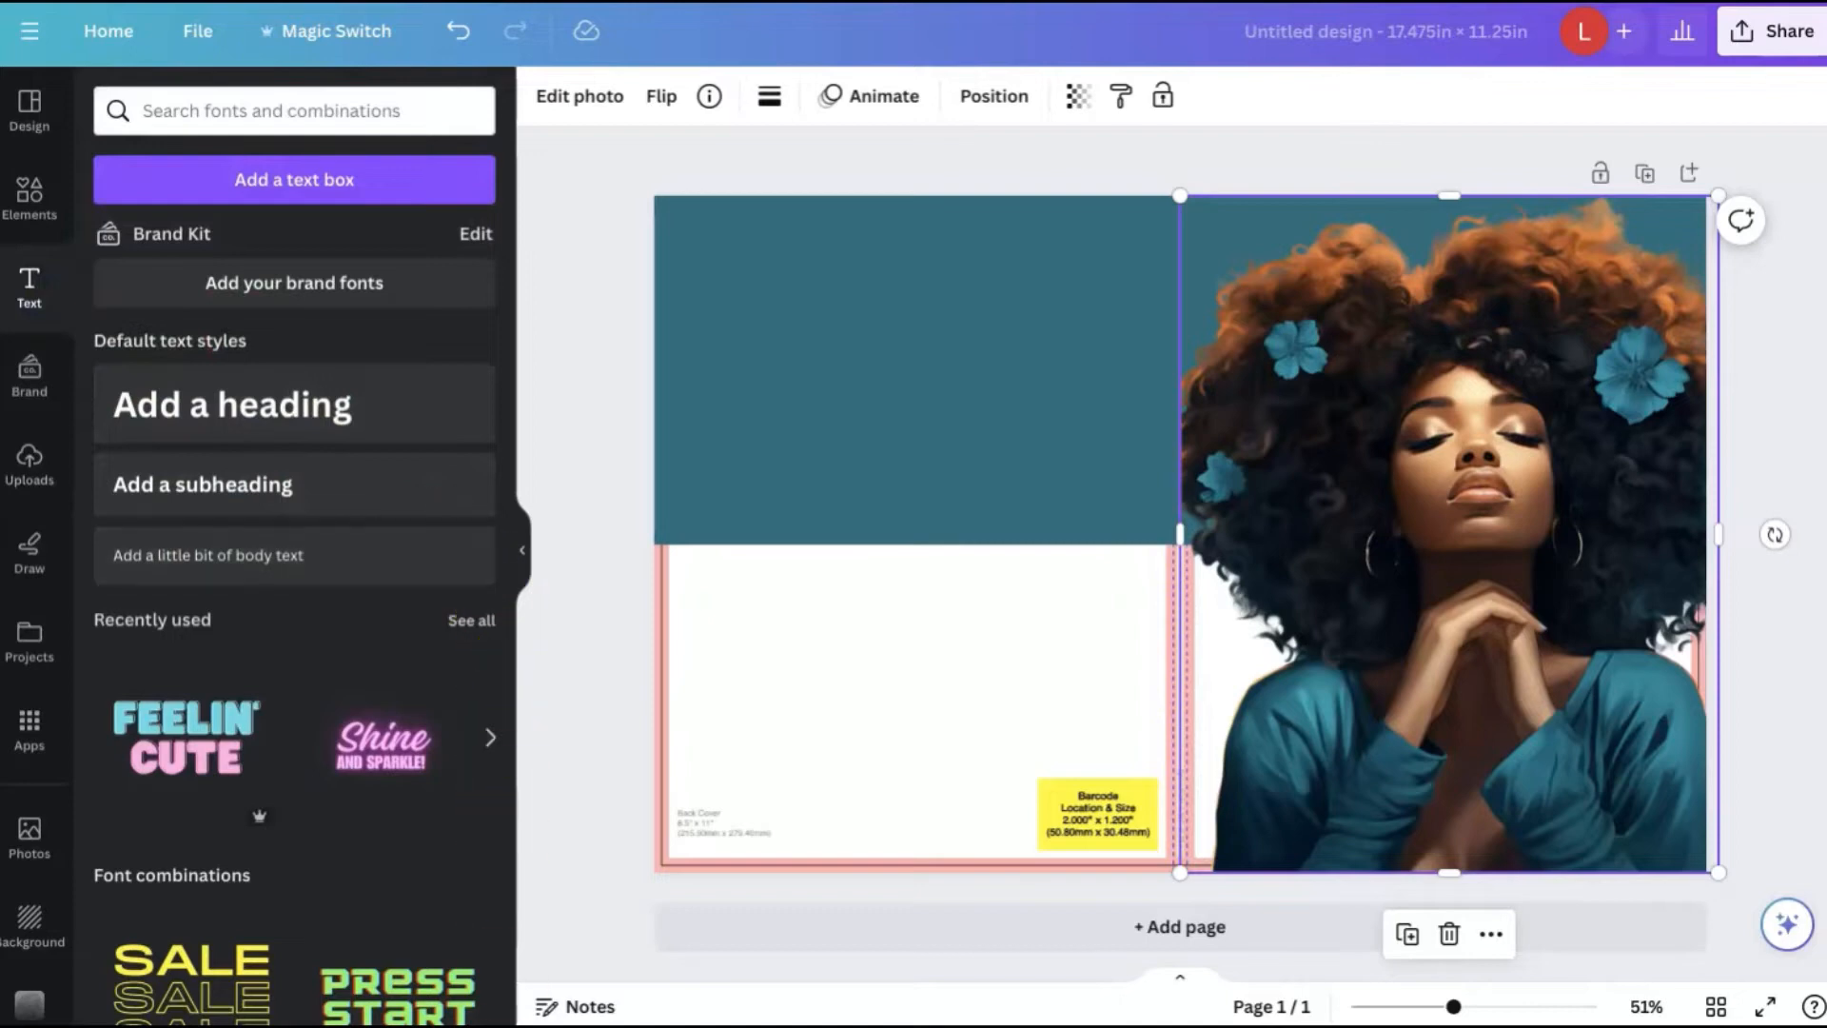
scroll(294, 609, "down", 2)
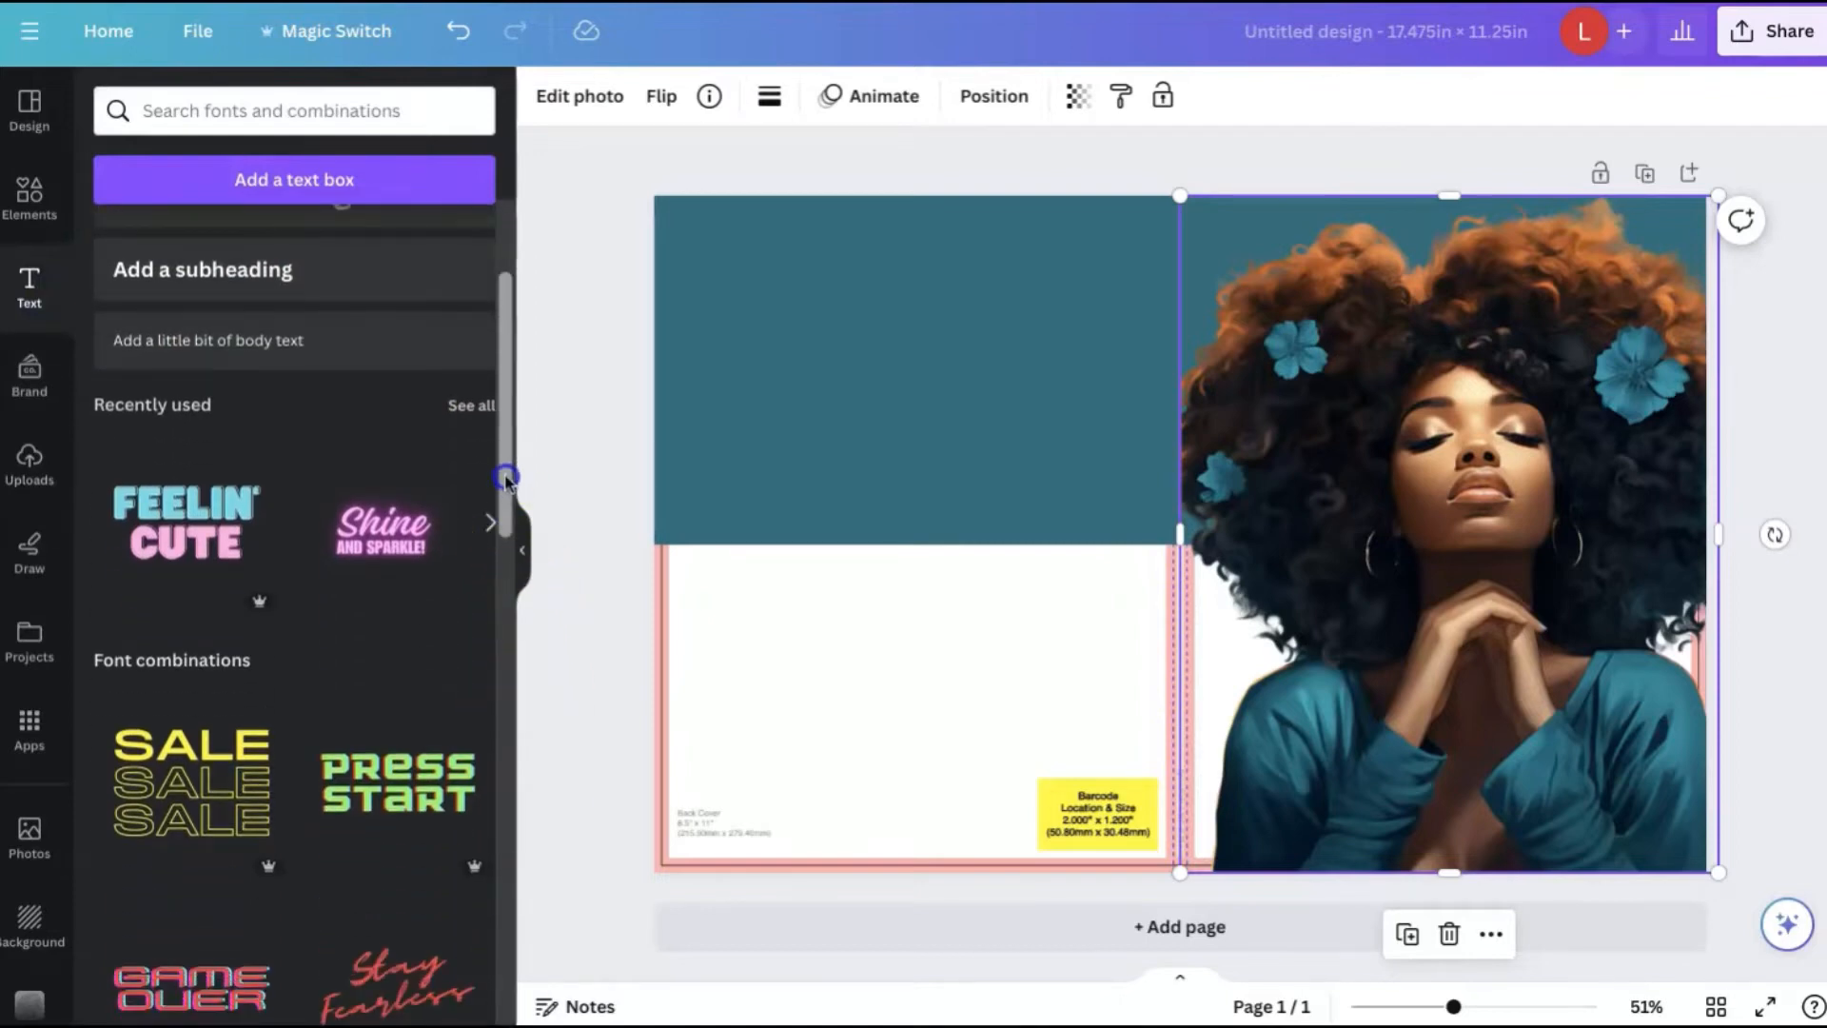
left_click(345, 183)
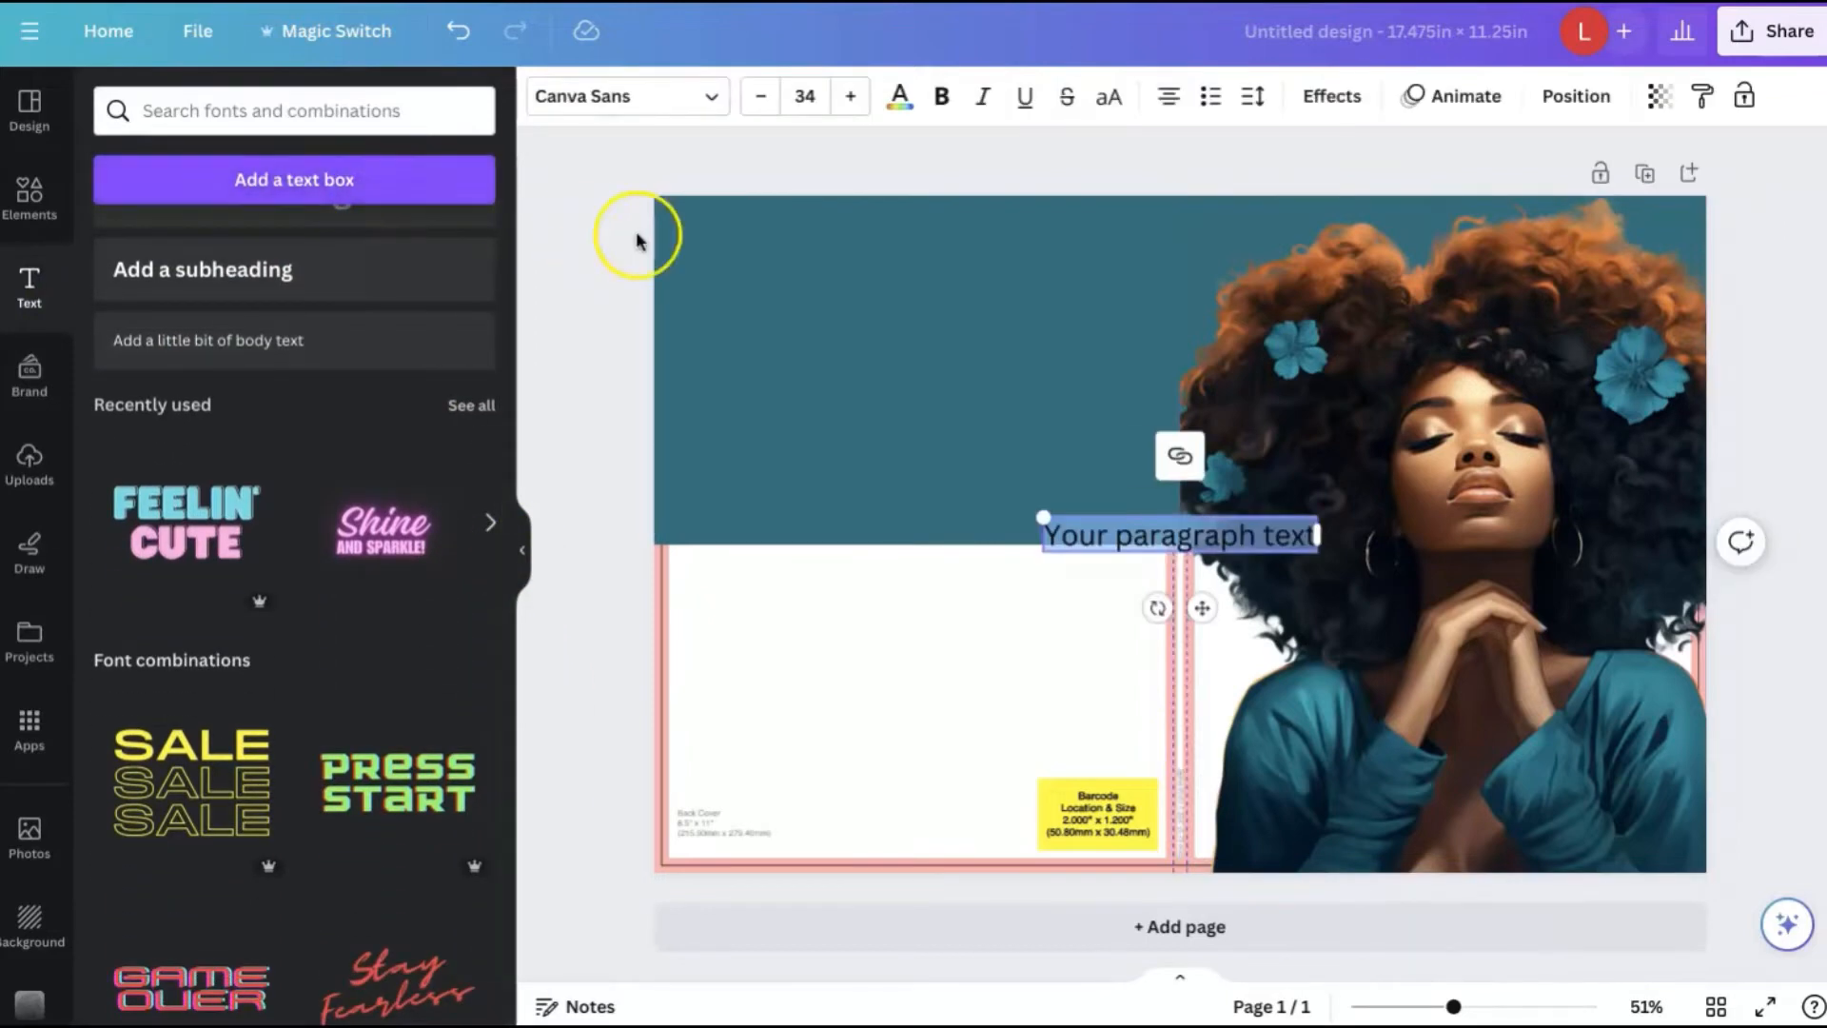
type("Self")
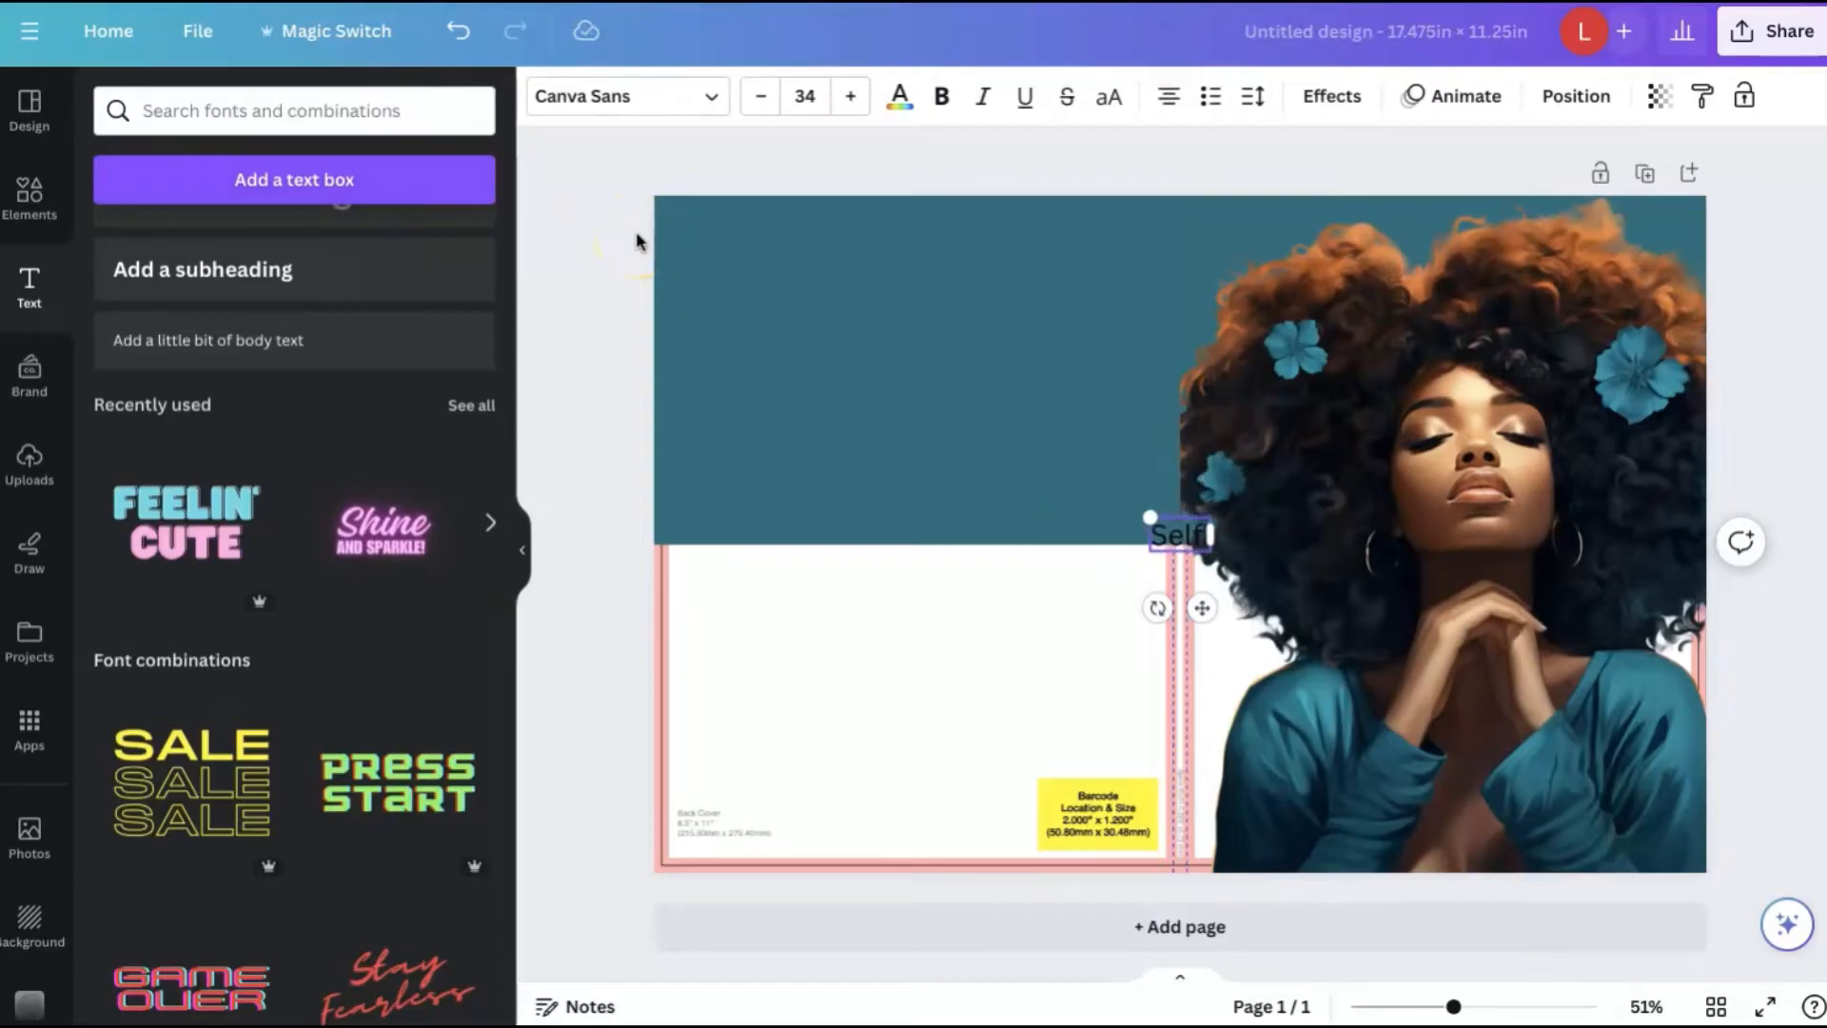
type(" Care doesn't")
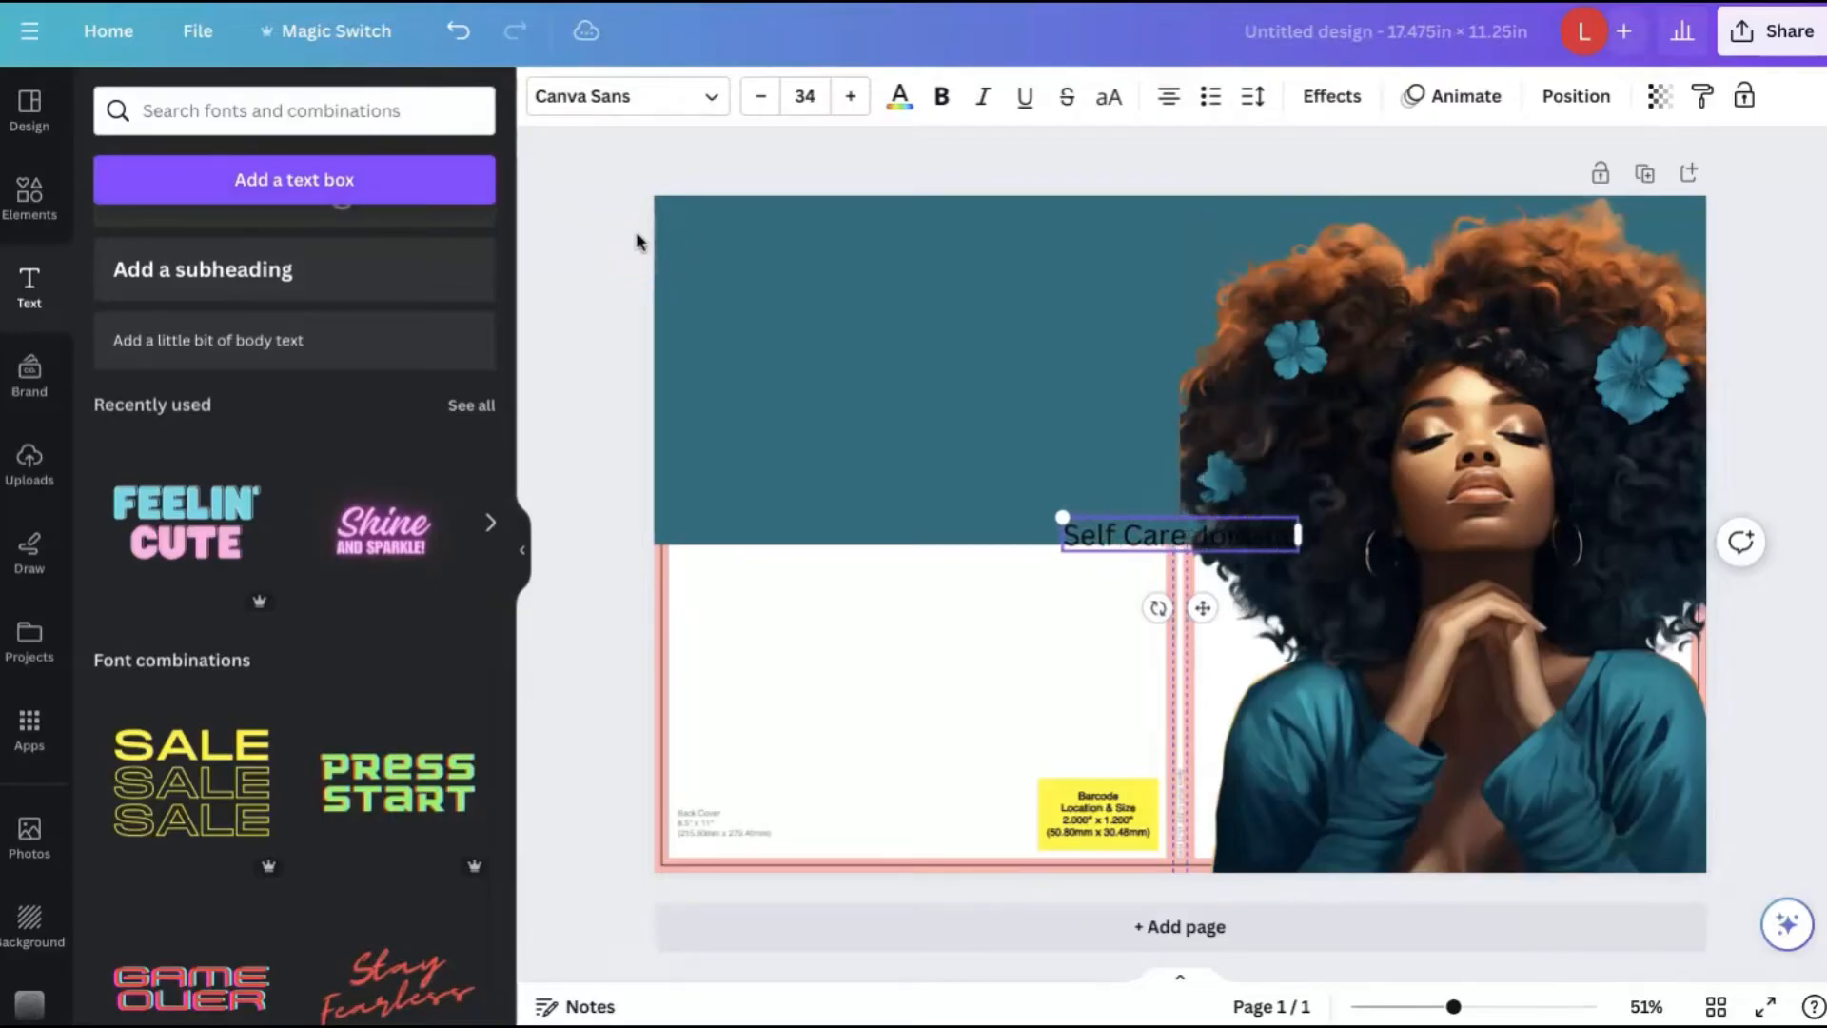
Step: Make the "Self Care Journal" text white and bold
left_click(899, 96)
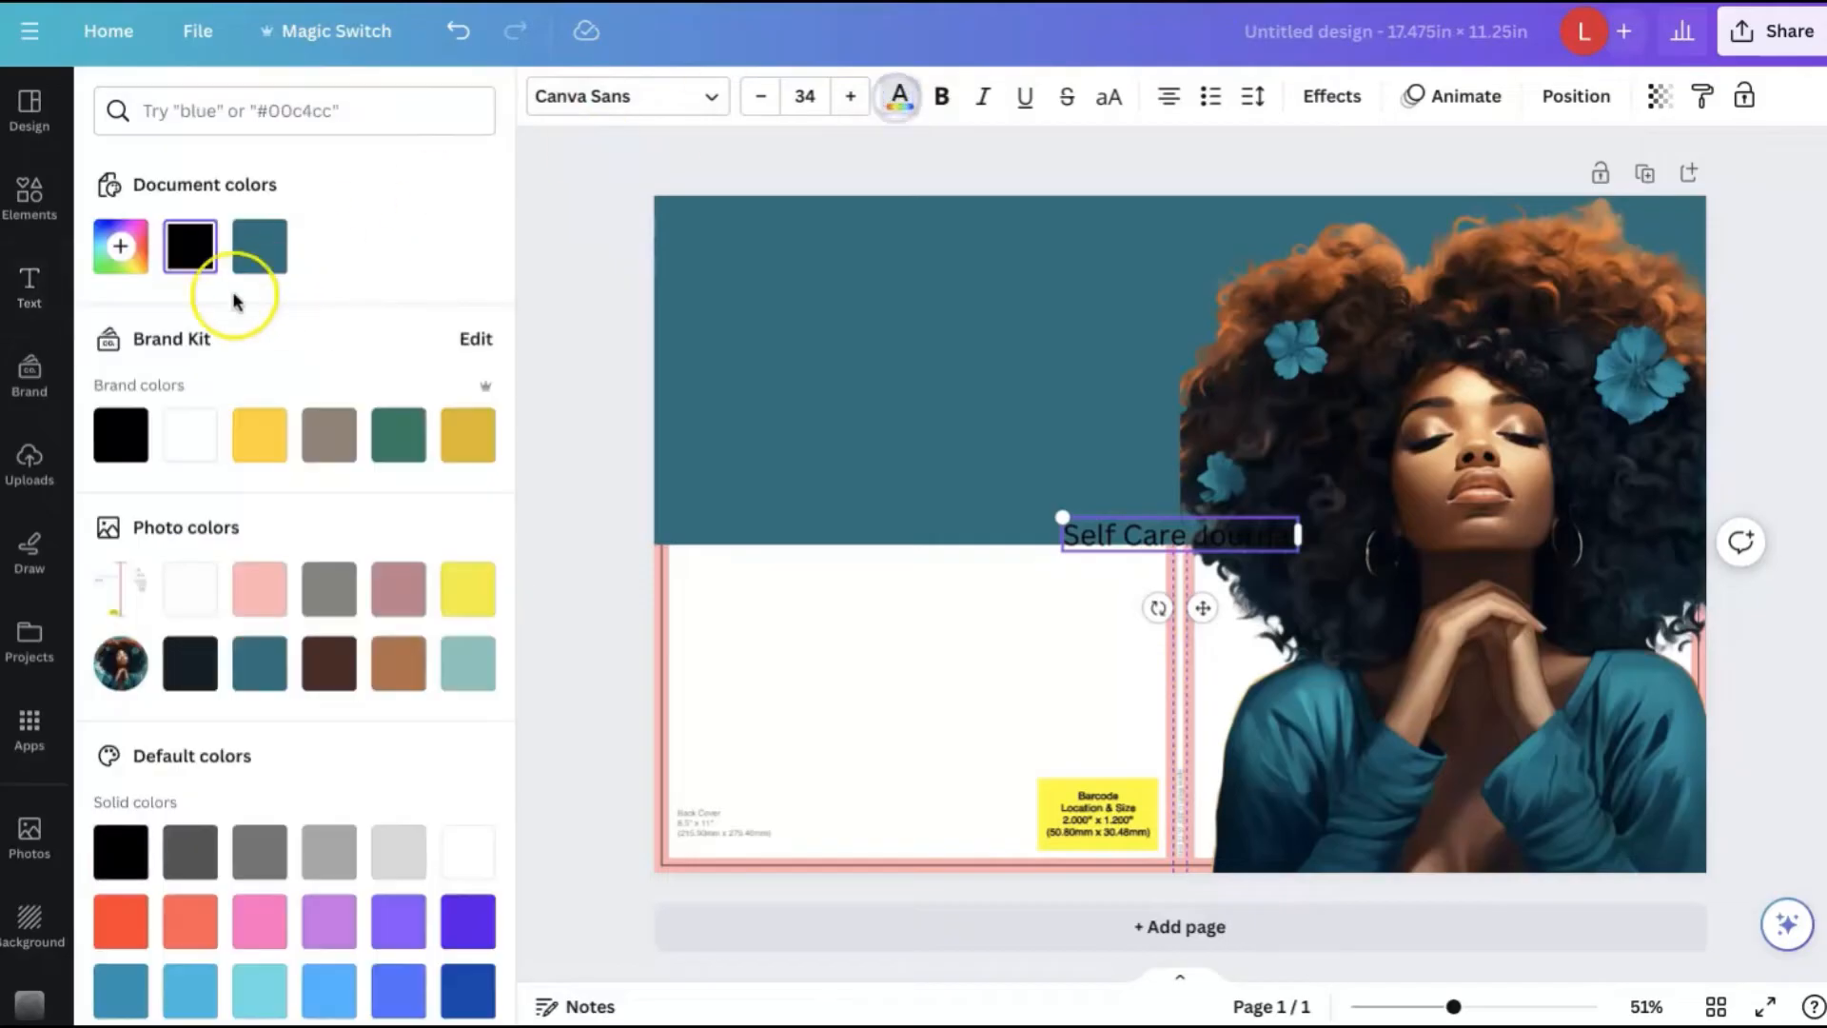
left_click(207, 444)
left_click_drag(1296, 535, 1064, 535)
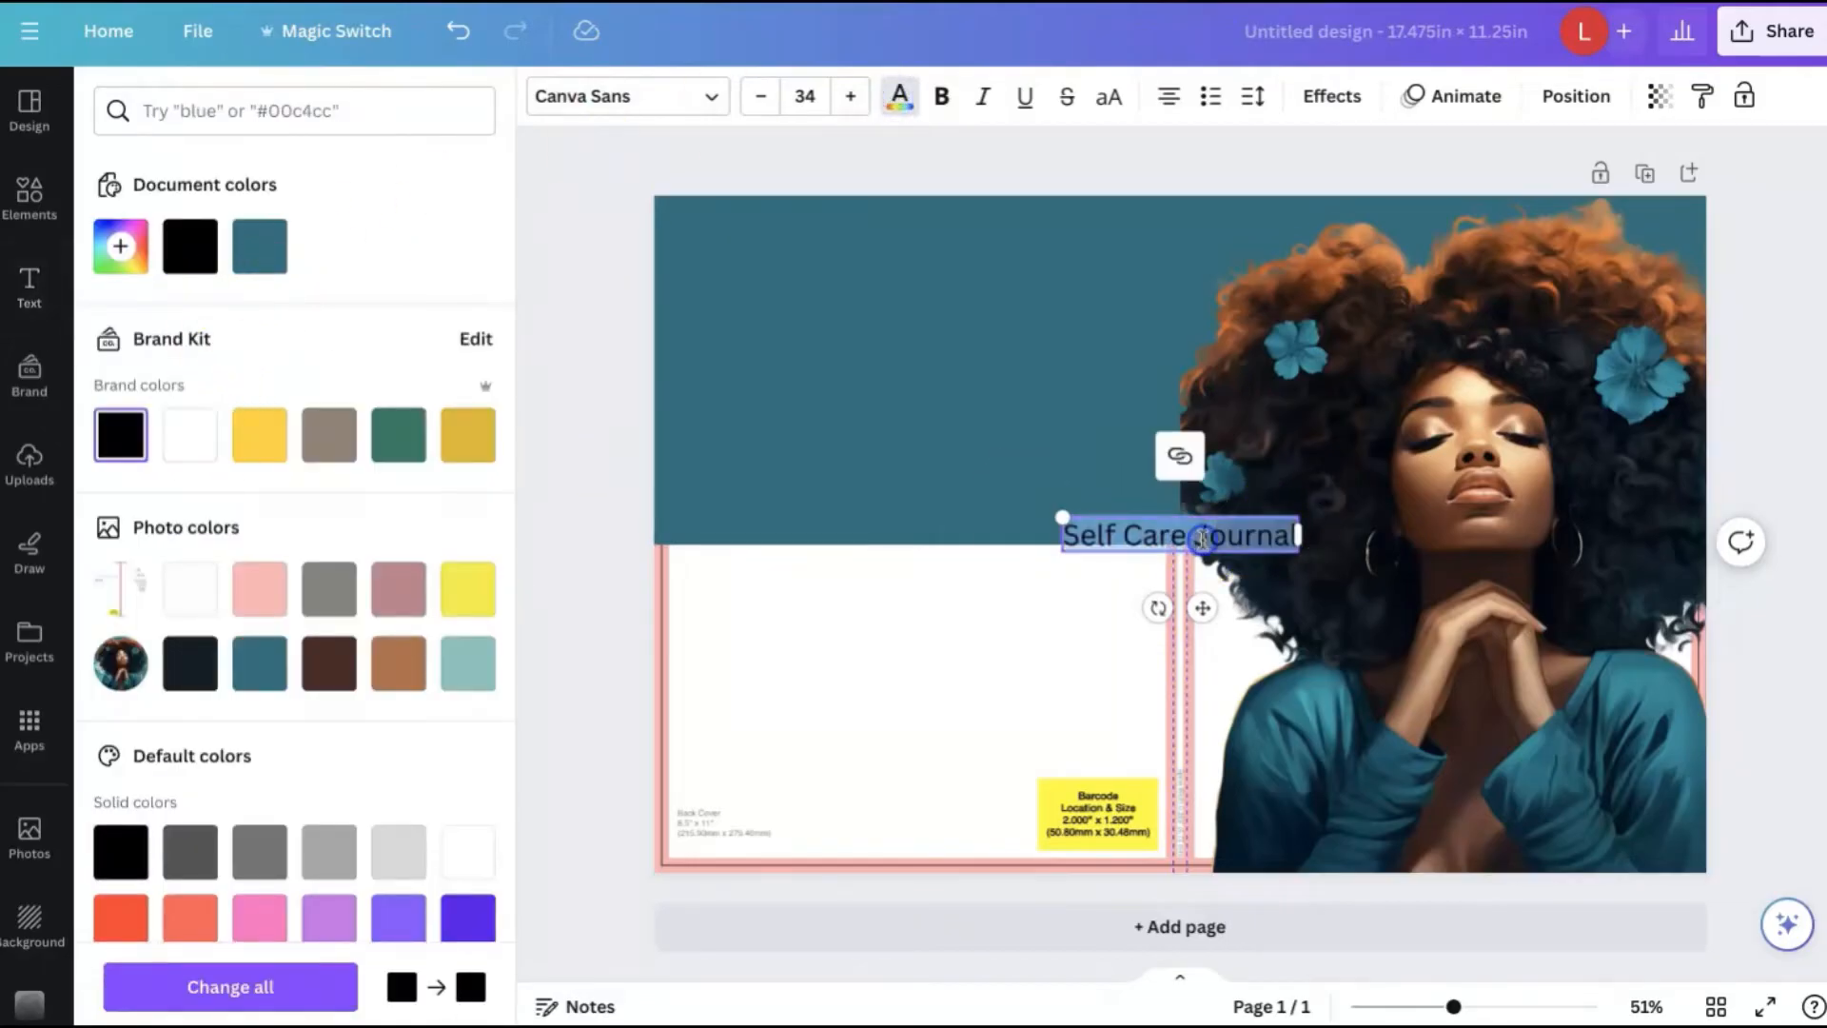
left_click(202, 270)
left_click(190, 435)
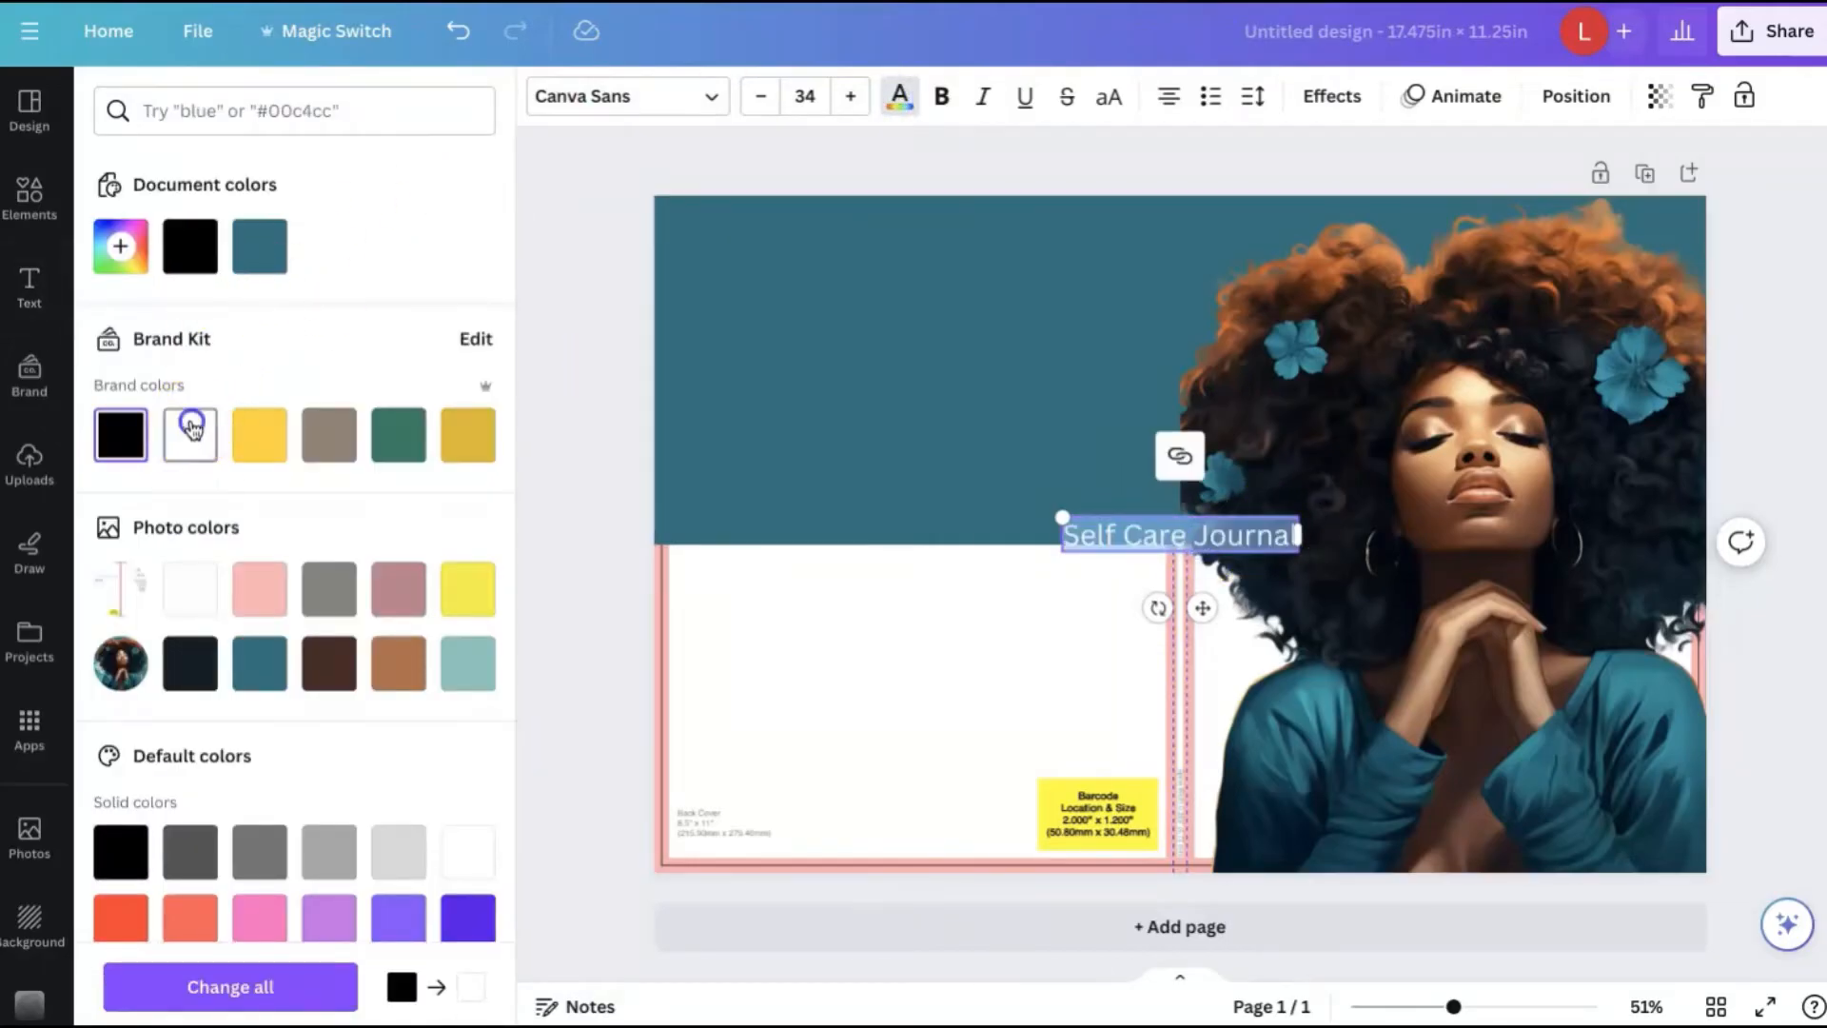
left_click(942, 96)
key("Escape")
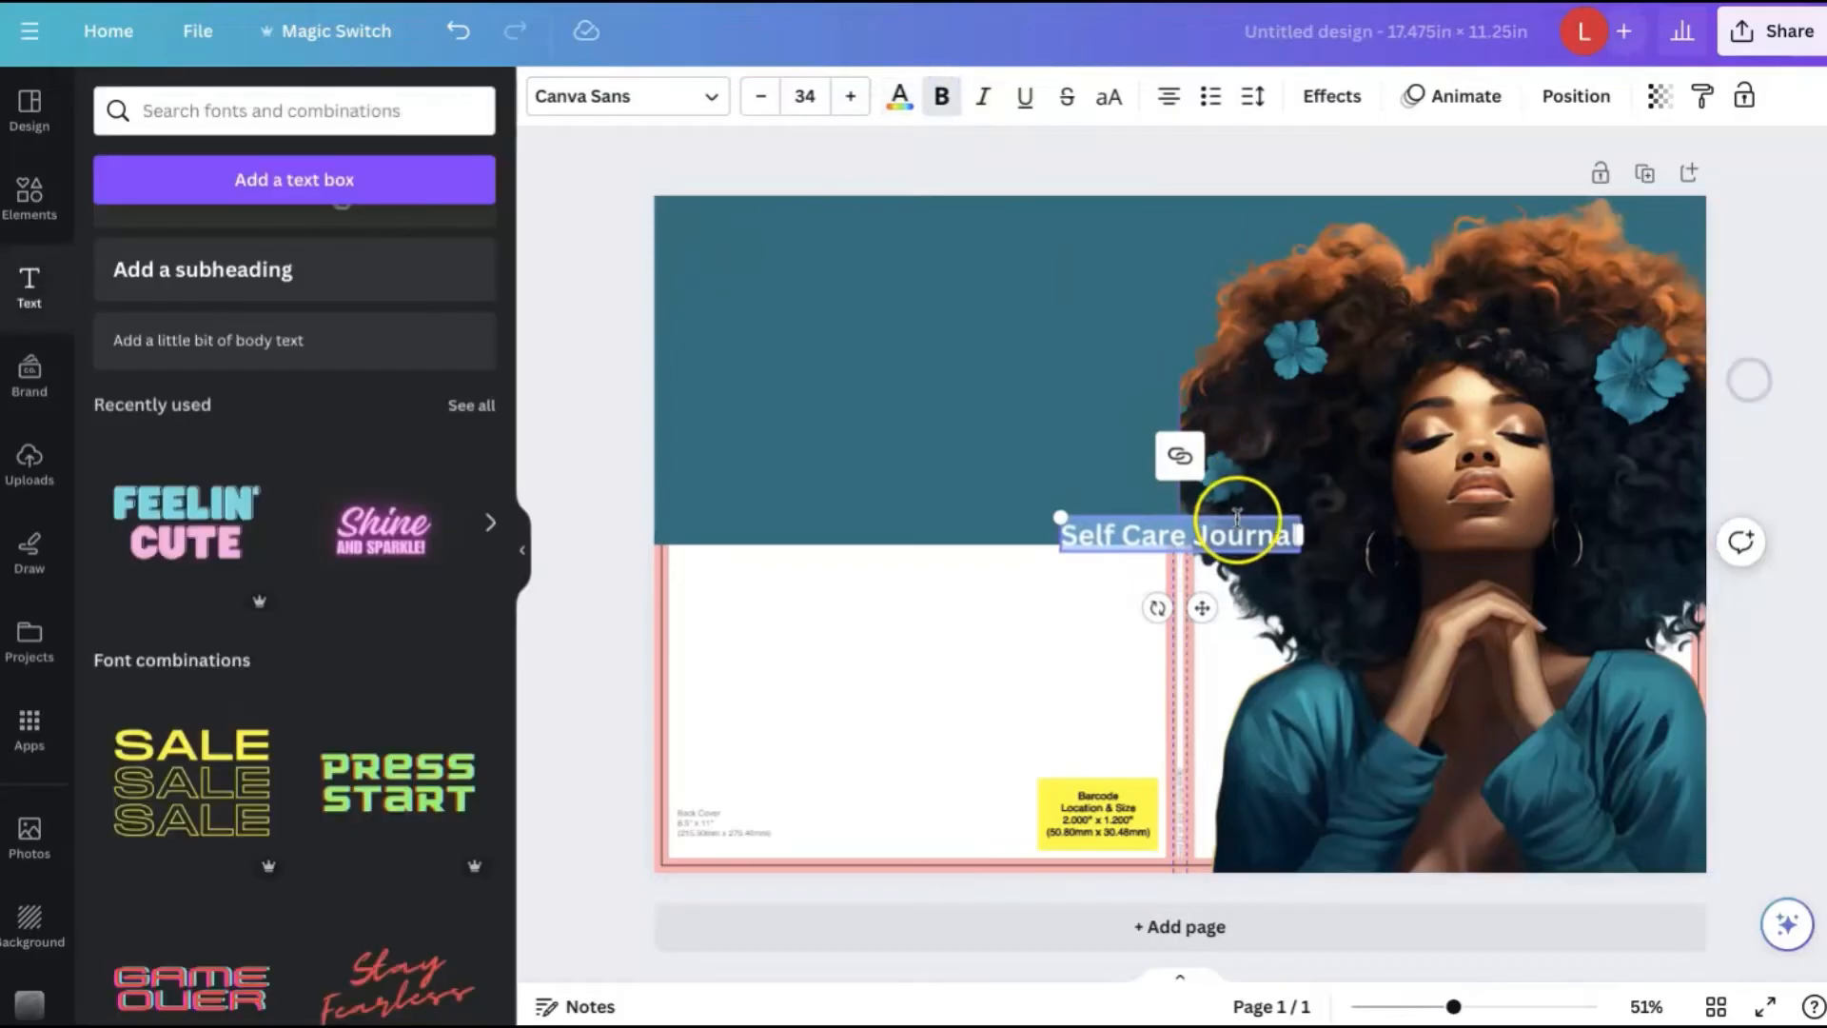
Step: Move the "Self Care Journal" title onto the front cover, over the woman's hair above her forehead
left_click(1299, 539)
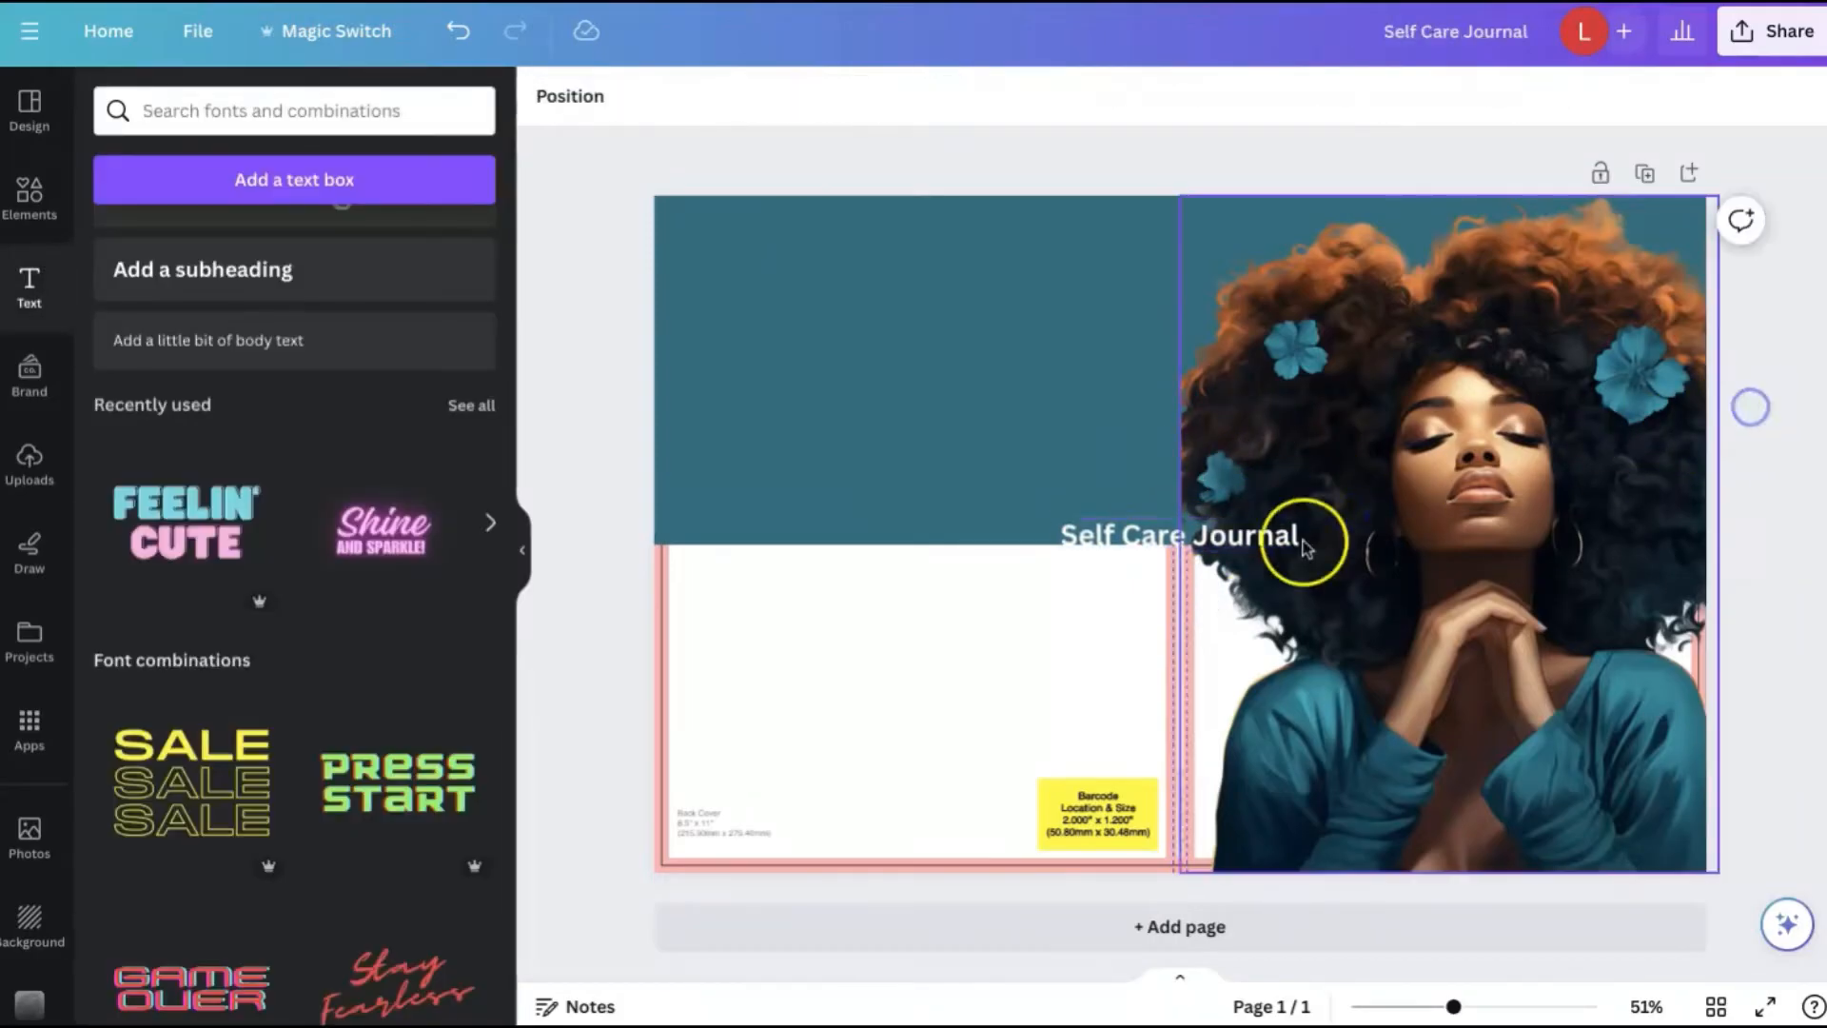
left_click_drag(1197, 535, 1471, 317)
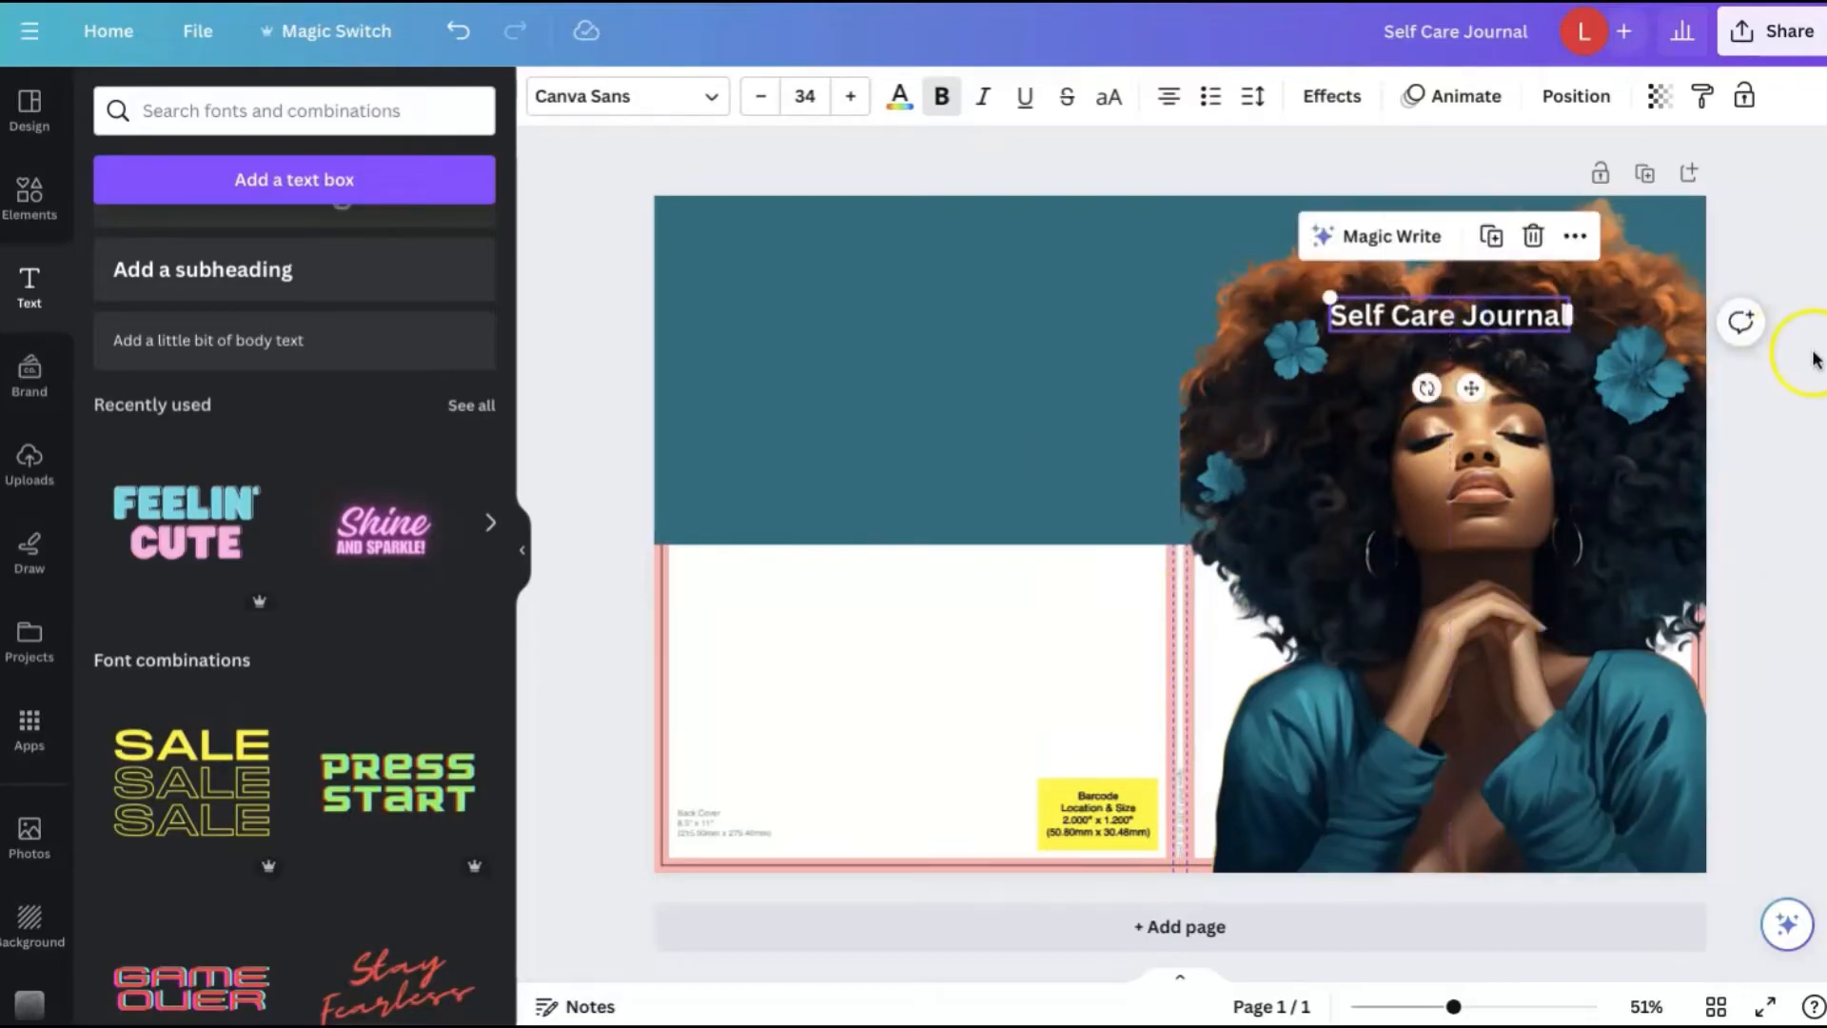
left_click(1789, 466)
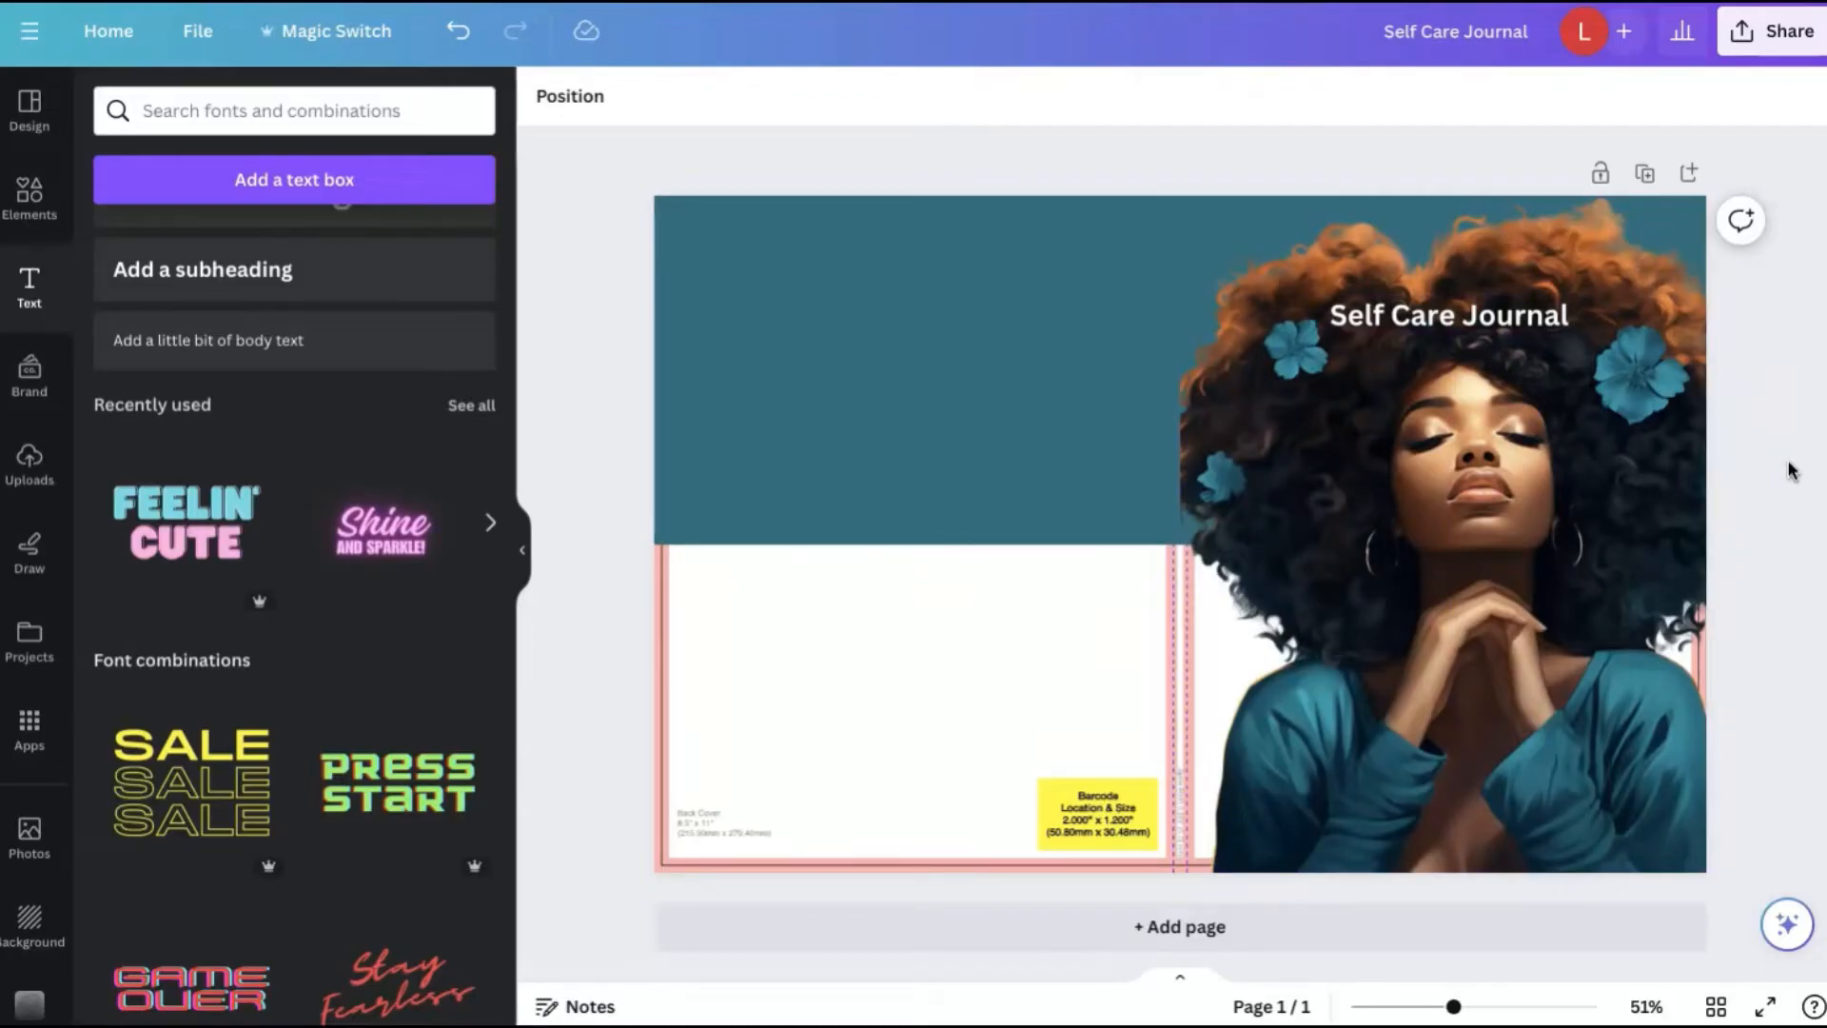
Step: Lower the portrait, uncover the hair at its inner edge, and scale it down to leave room for the title above the head
left_click_drag(1550, 460, 1561, 520)
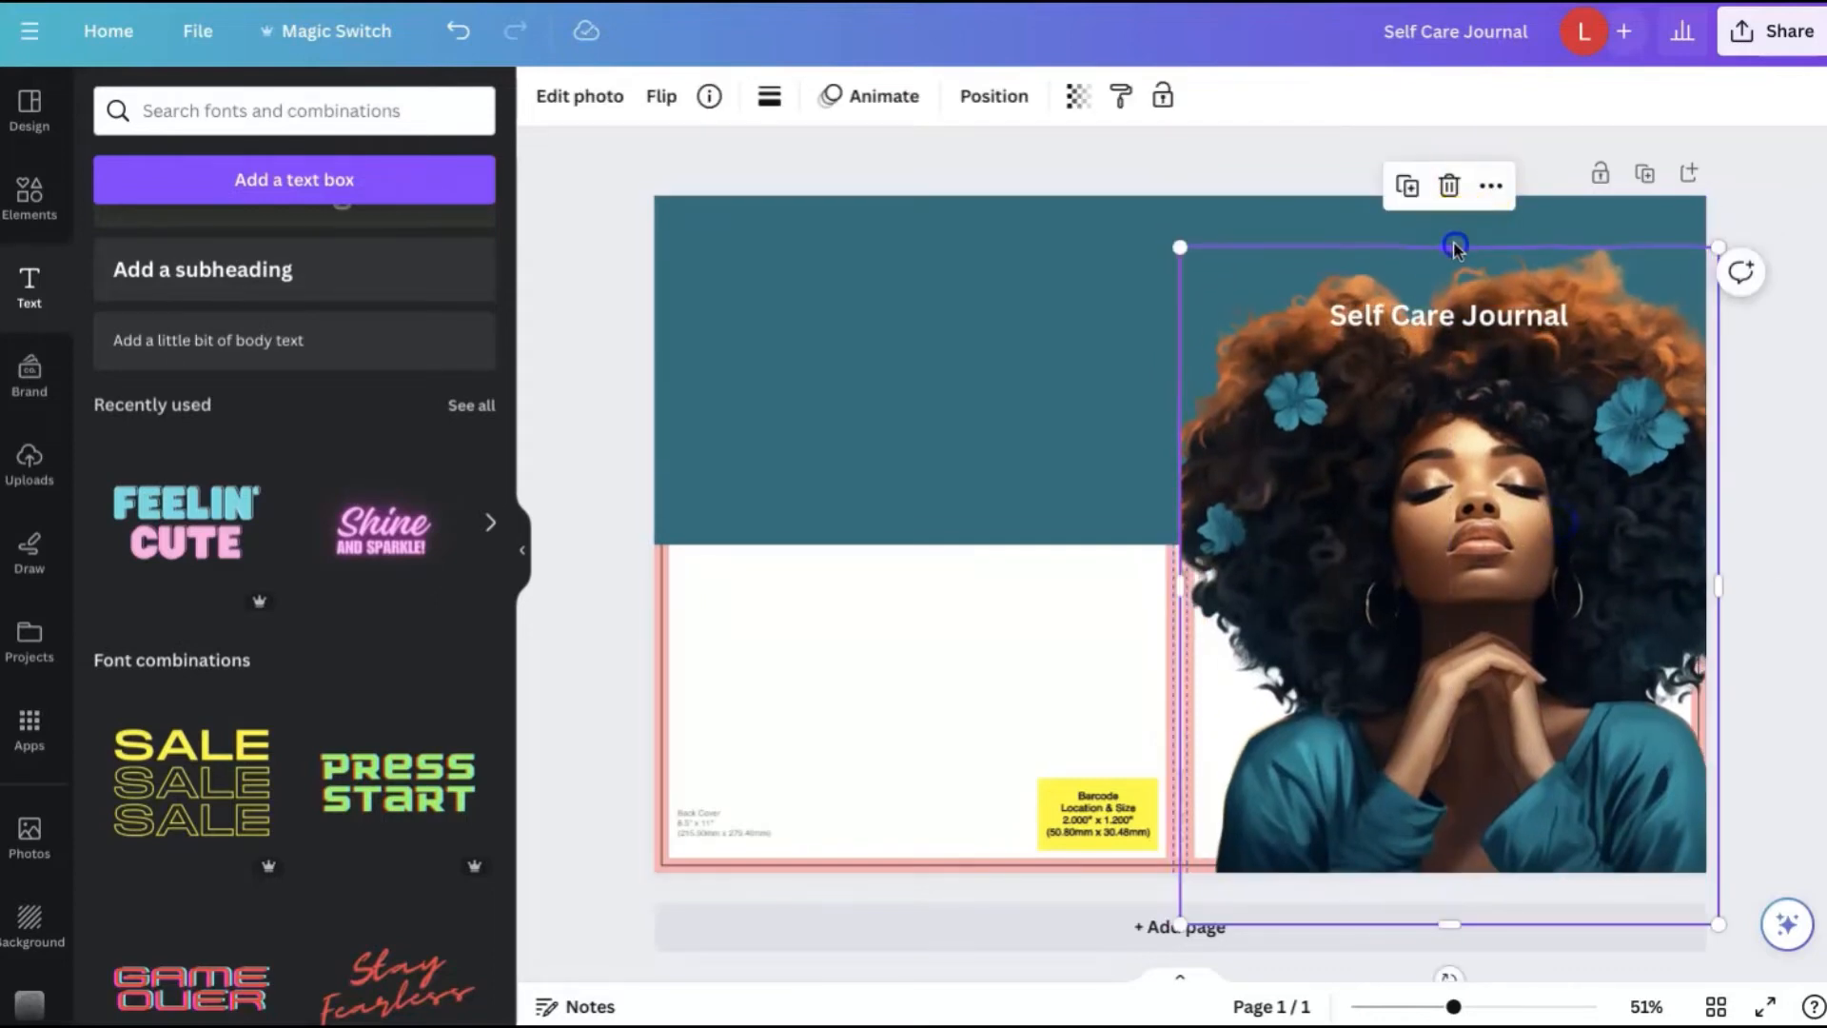
left_click_drag(1454, 247, 1455, 205)
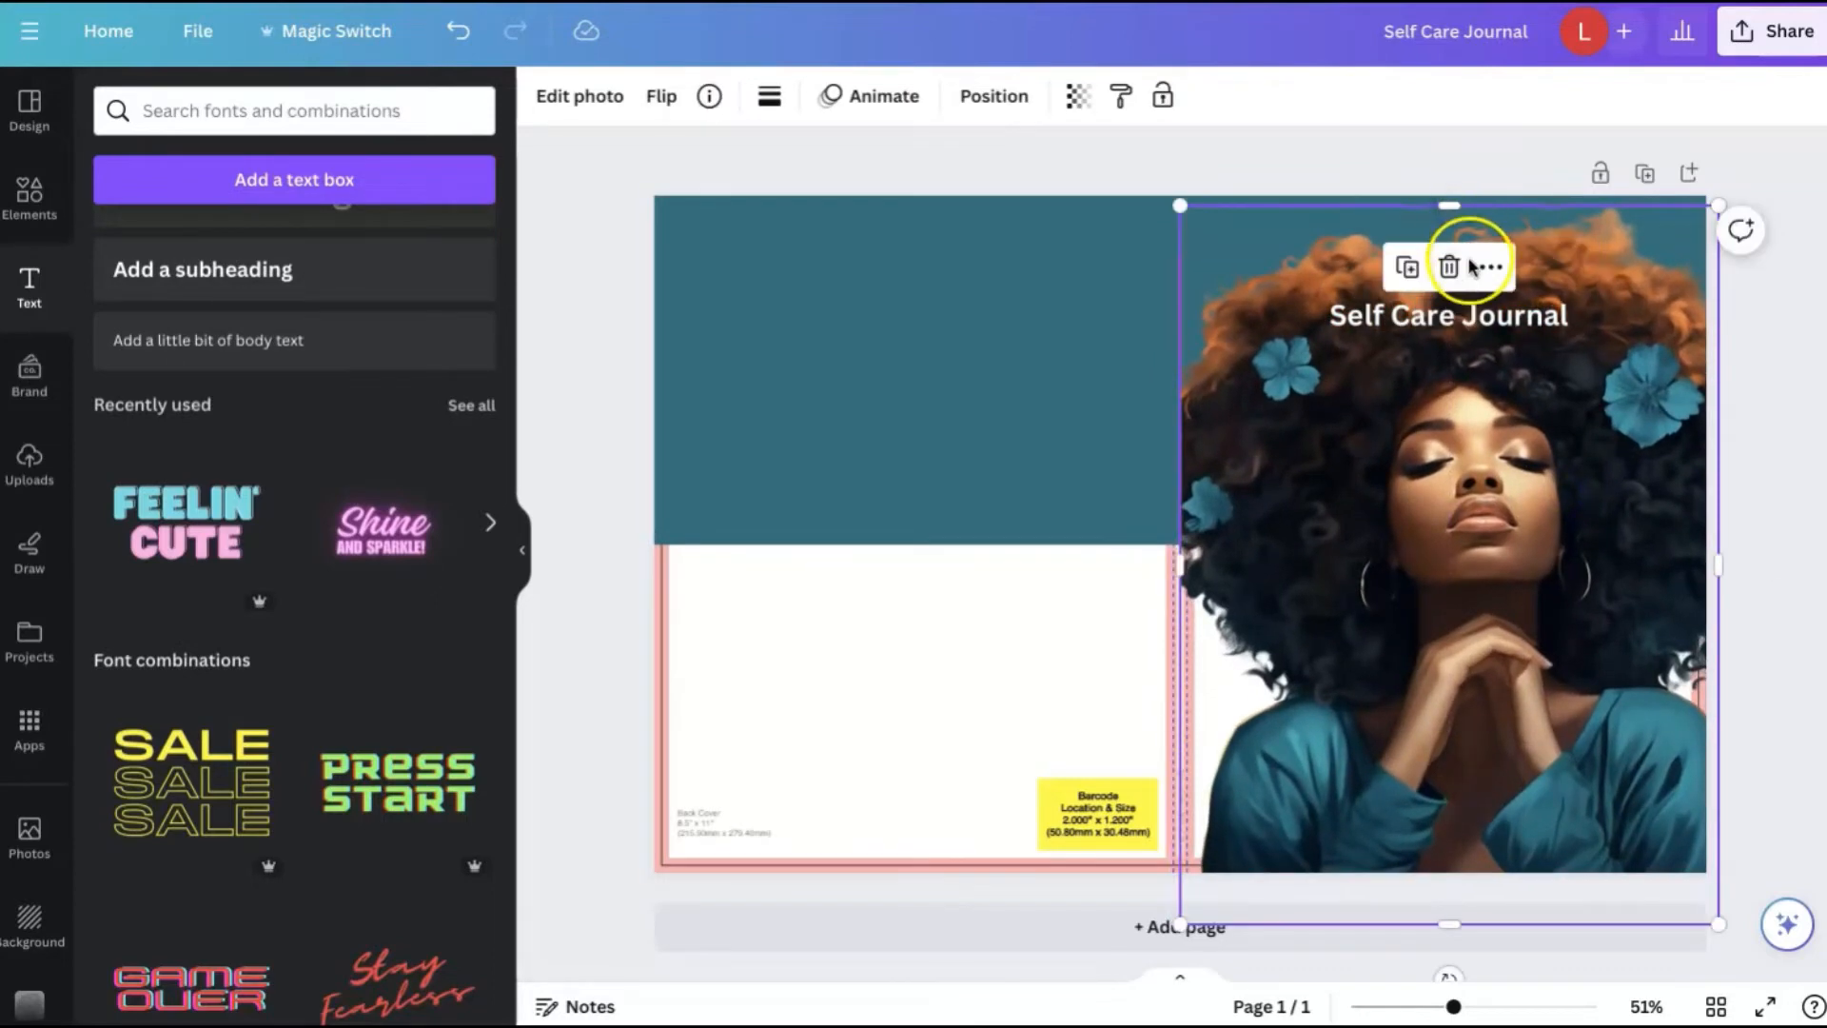
left_click(1583, 359)
left_click_drag(1270, 548, 1249, 561)
left_click_drag(1418, 557, 1392, 557)
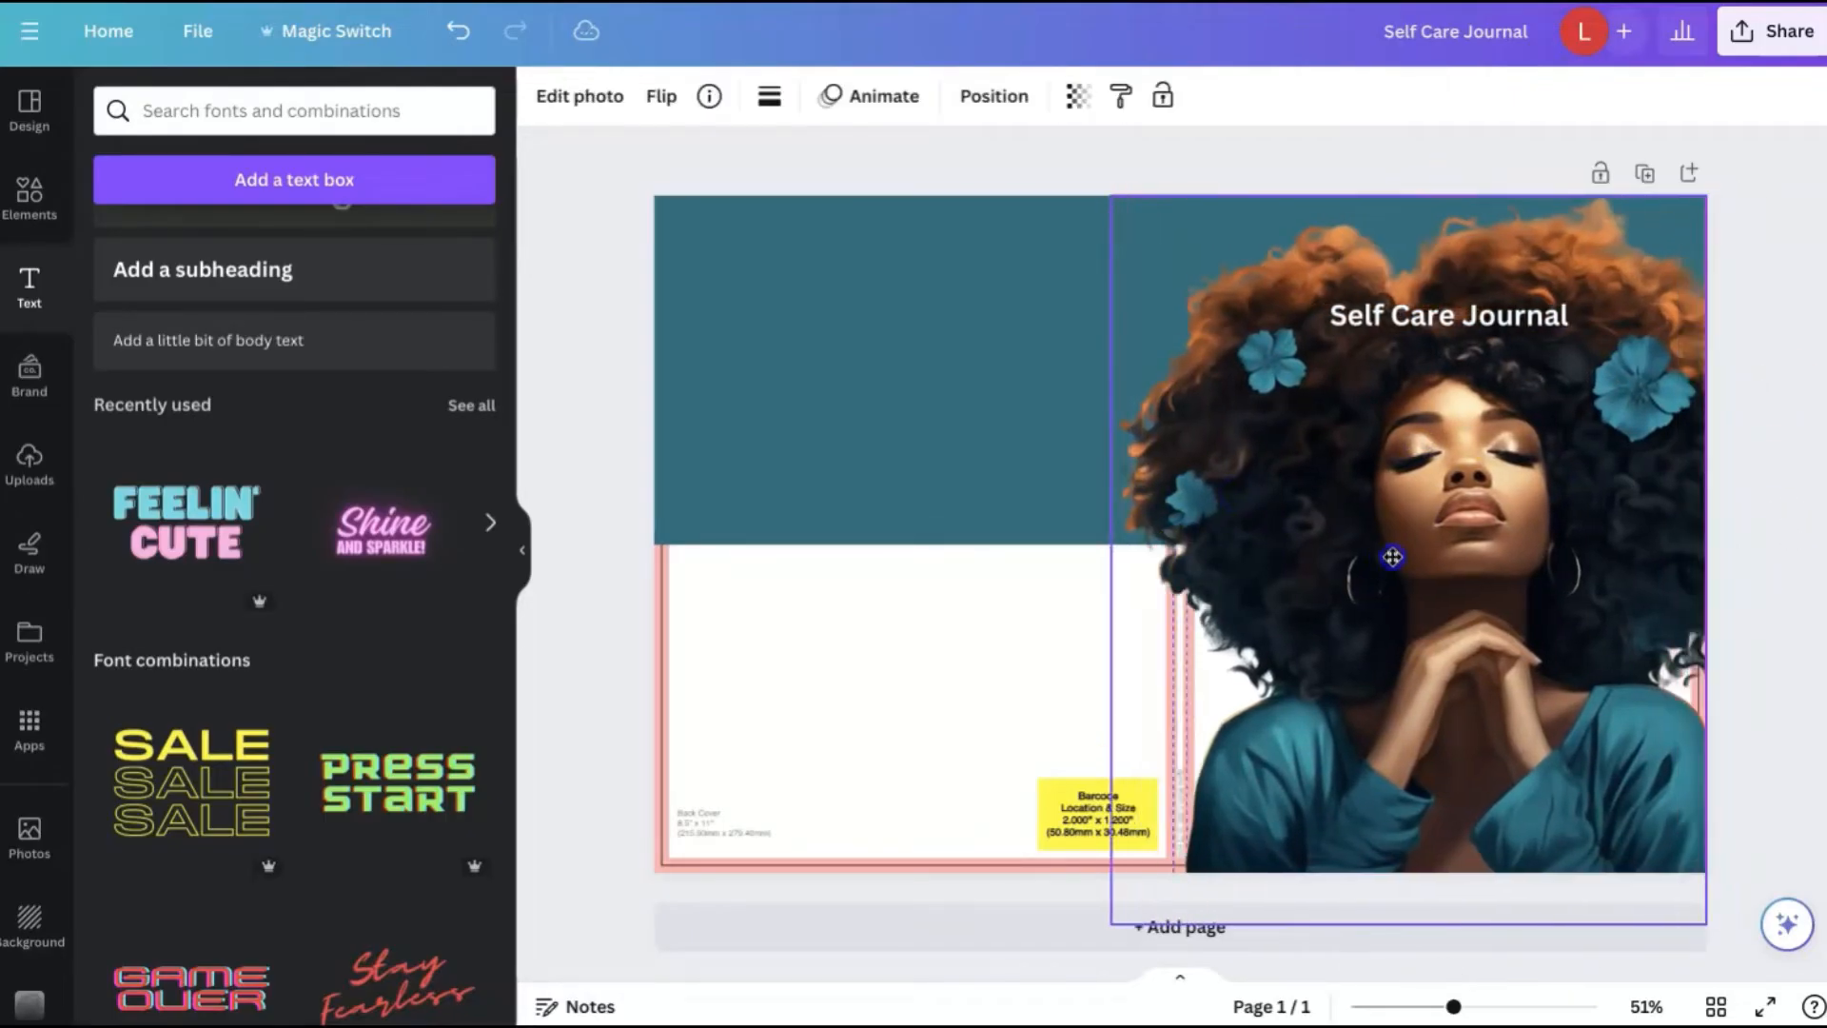
left_click(1769, 493)
left_click(1151, 171)
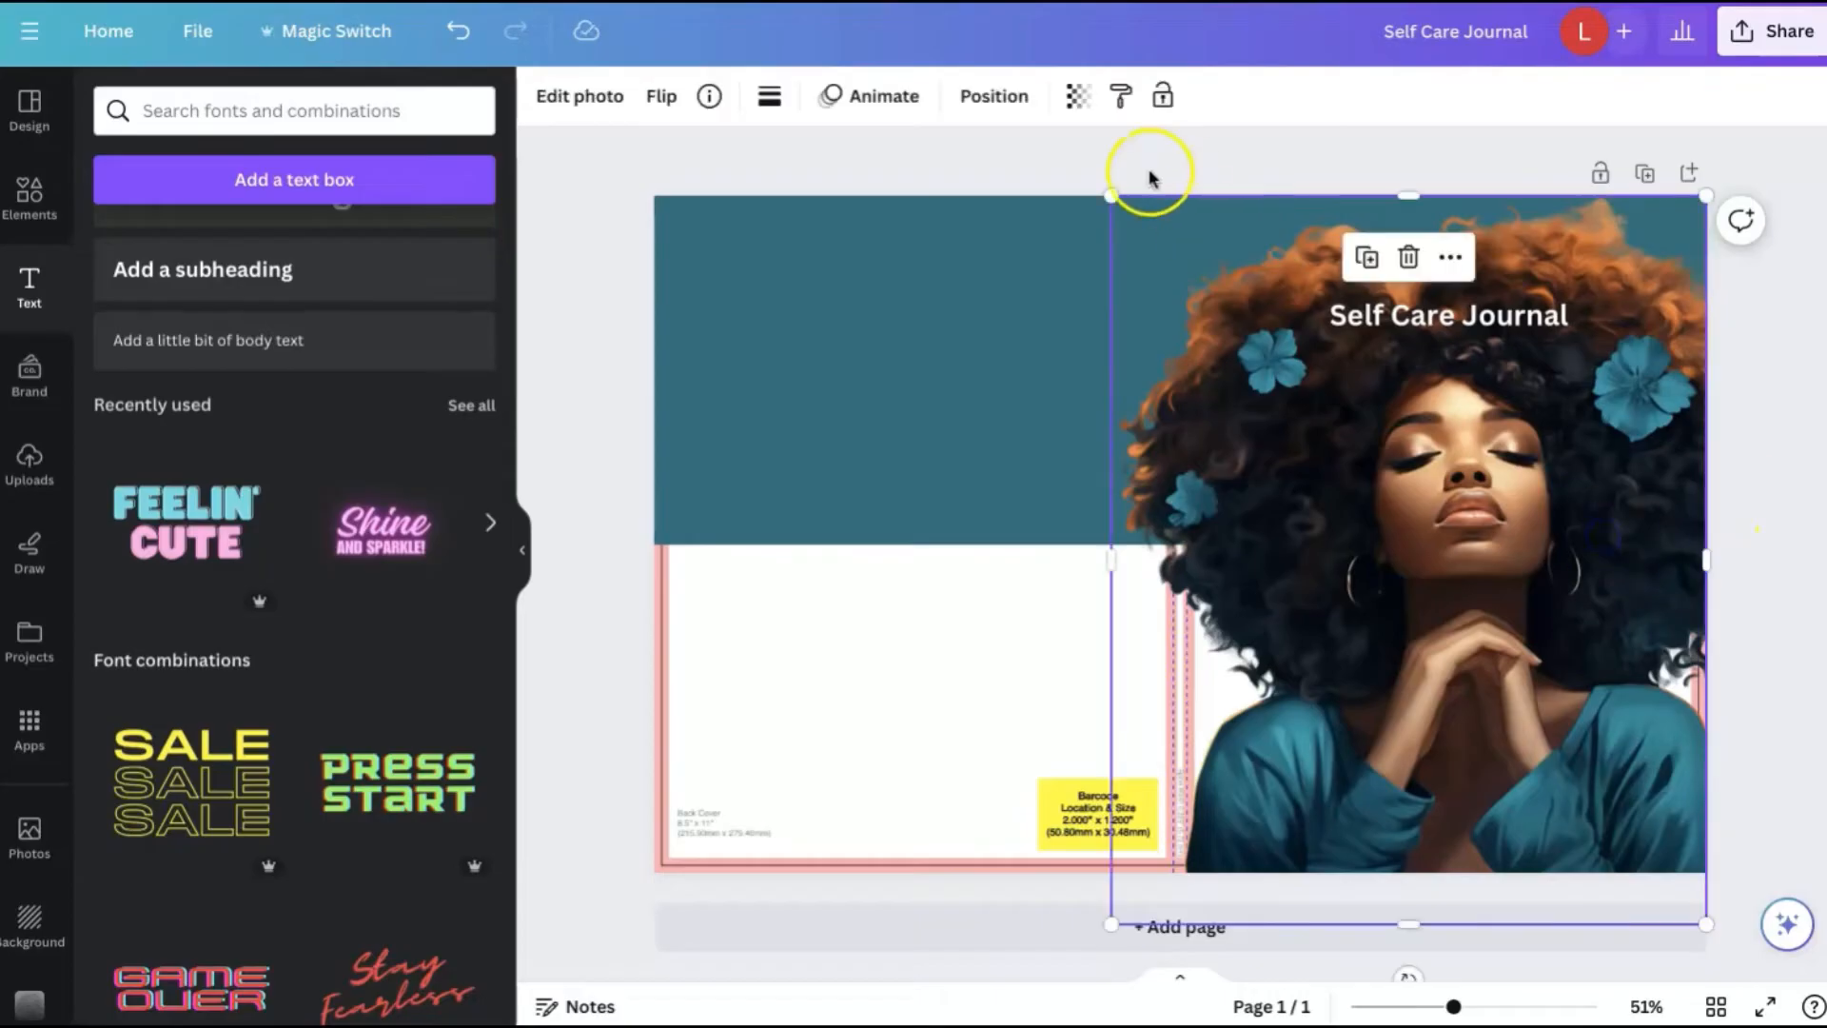
left_click_drag(1150, 171, 1212, 212)
Step: Move the title above the hair, enlarge it to font size 53.3, and center it across the front cover
left_click_drag(1485, 318, 1485, 250)
left_click(1812, 377)
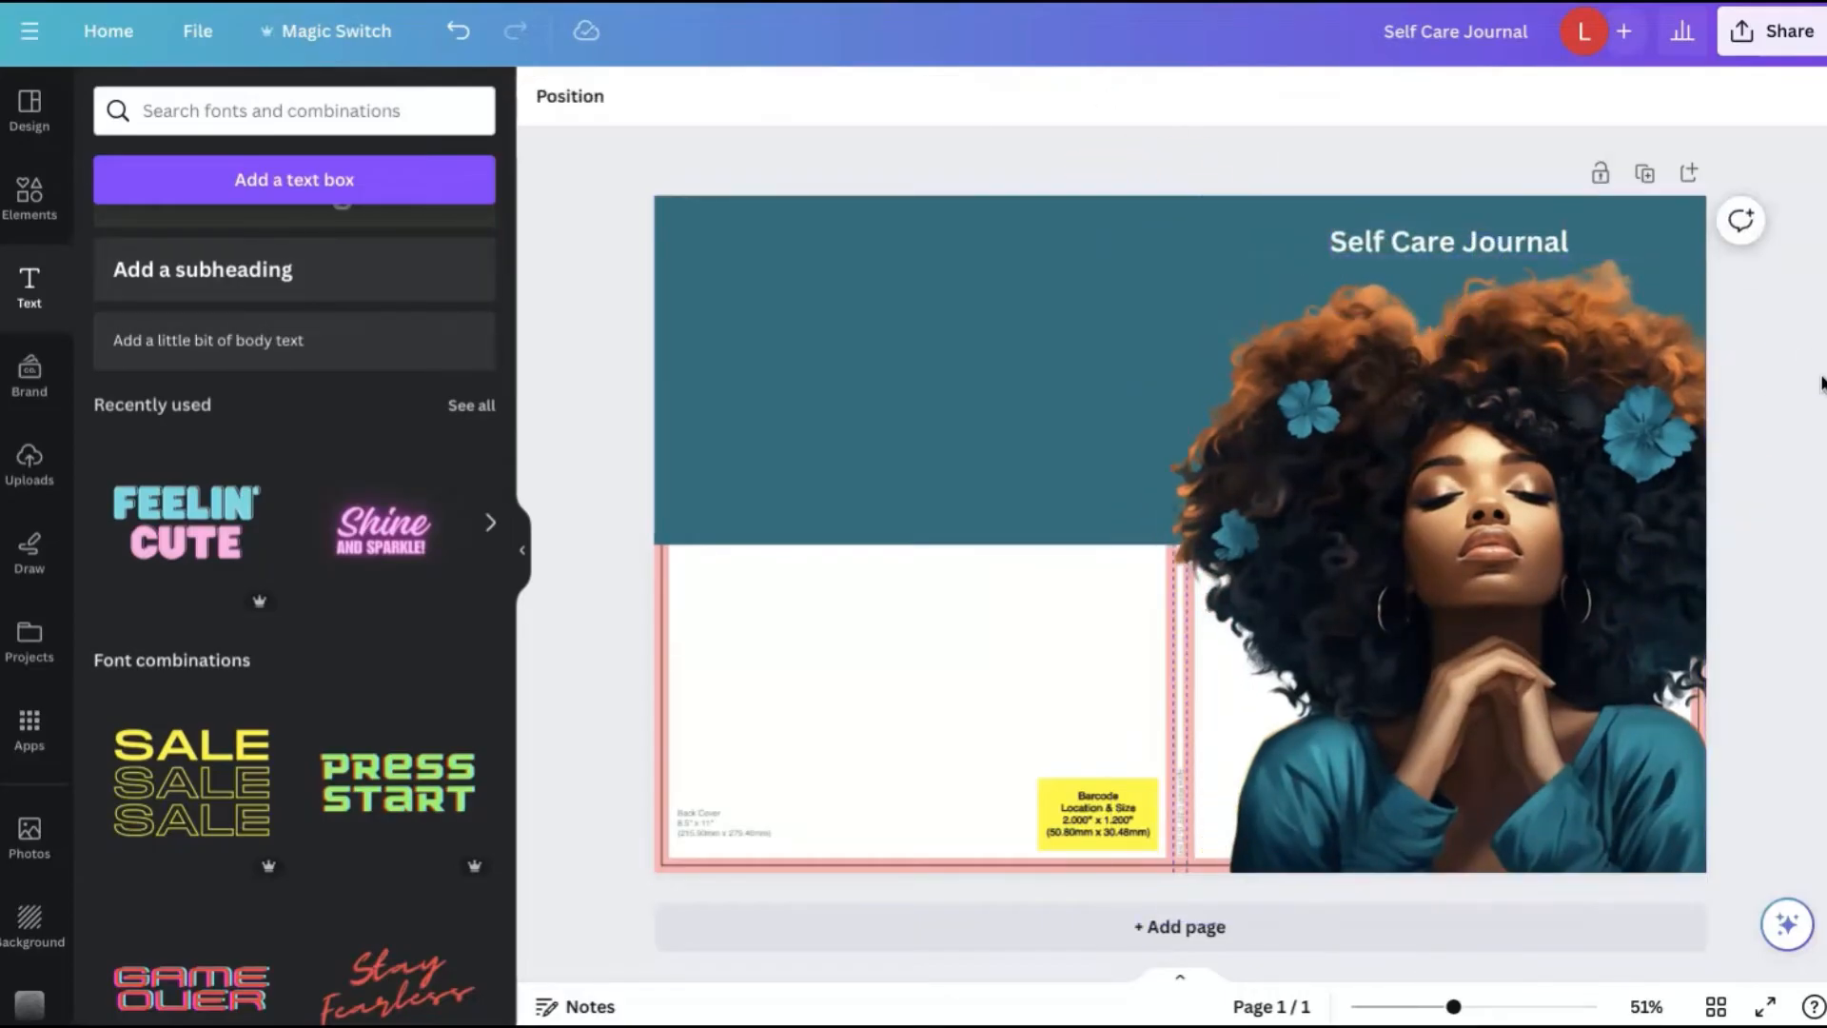
left_click(1427, 242)
left_click_drag(1331, 224, 1199, 211)
left_click_drag(1338, 229, 1403, 226)
left_click(1809, 411)
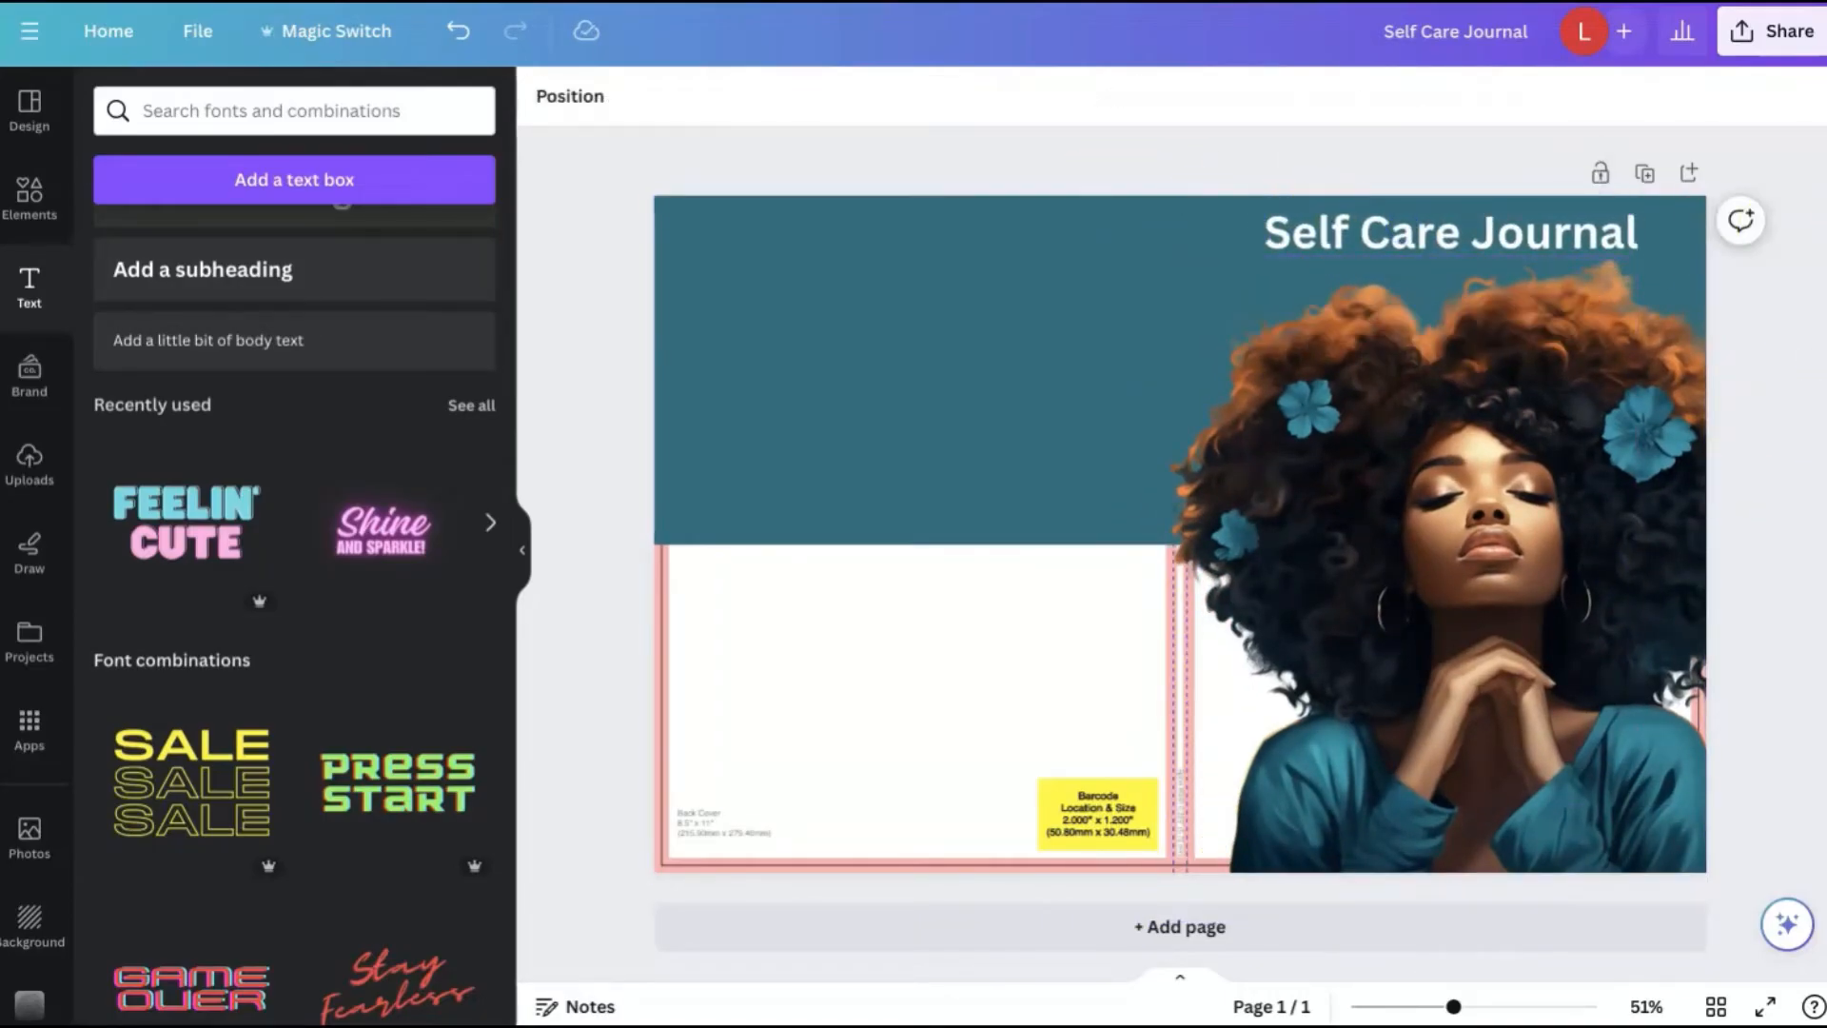
Step: Add the line "for Black Women" directly beneath the title
double_click(1633, 236)
key("Return")
type("for Black Women")
Step: Search the fonts for "cursive" to restyle the "for Black Women" line
left_click(627, 96)
type("cursei")
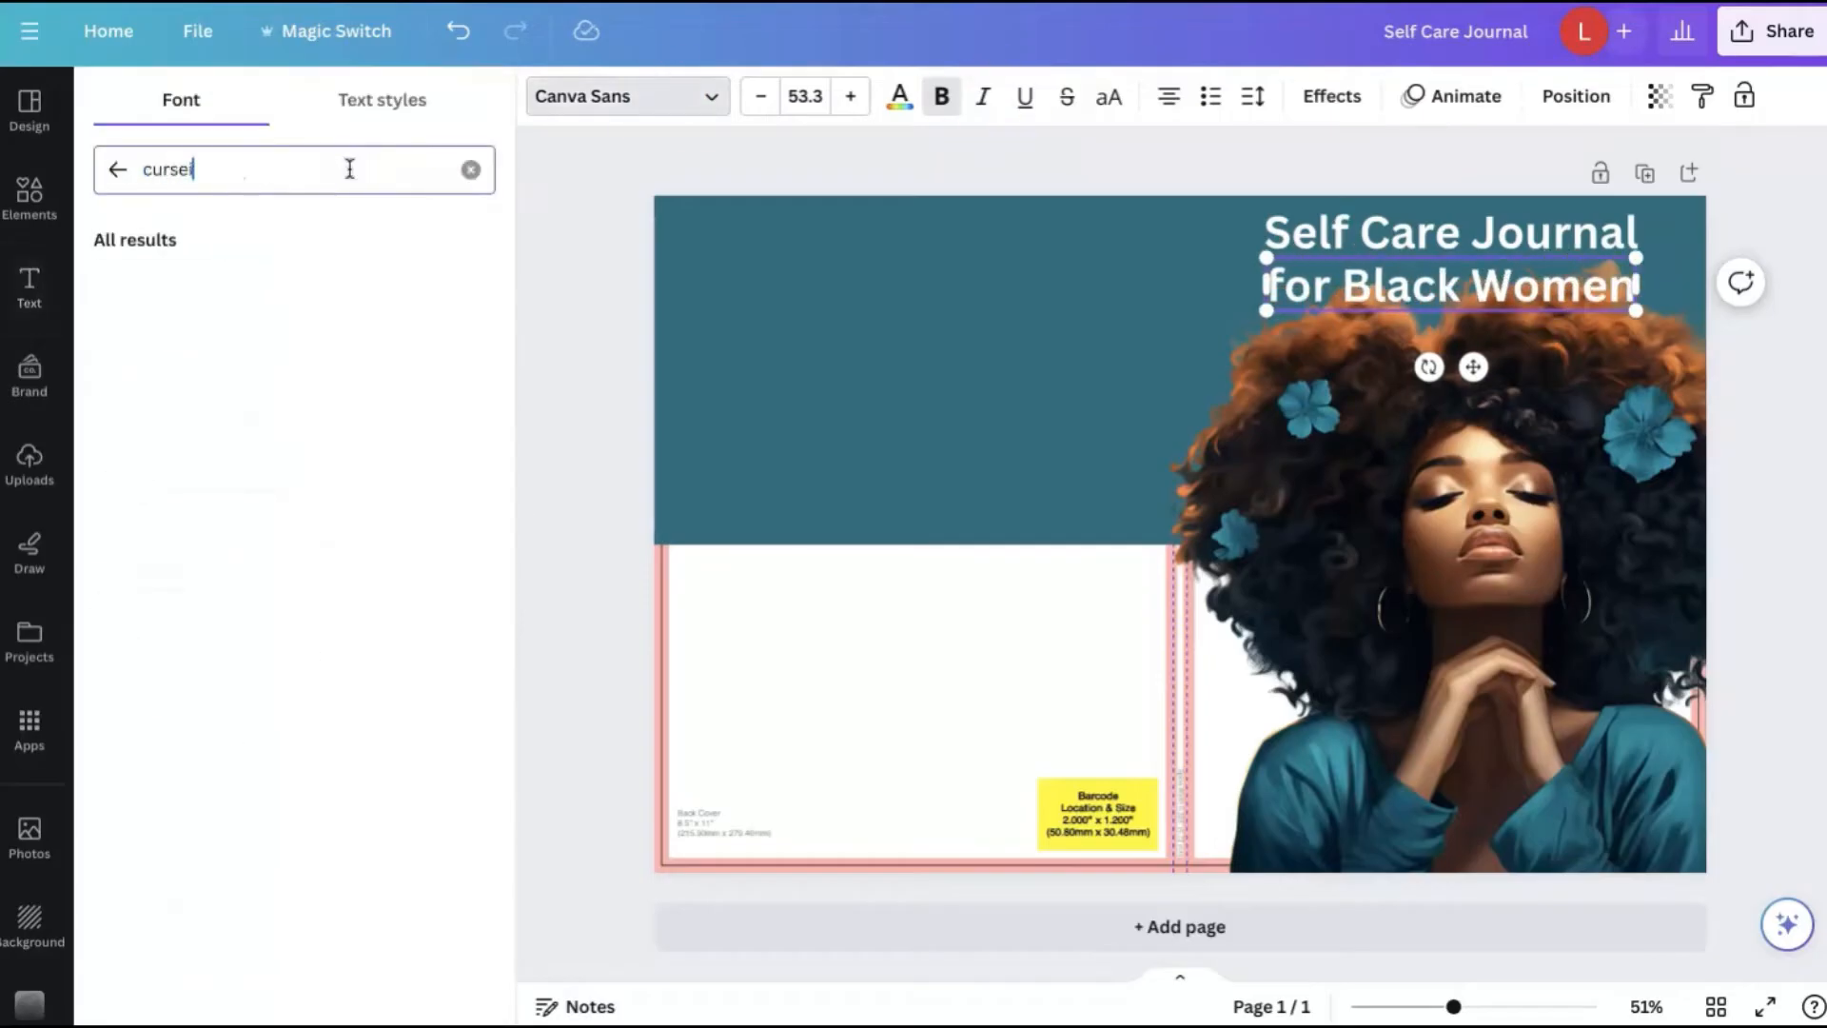
key("BackSpace")
key("BackSpace")
type("ive")
Step: Try the Feeling Passionate, Le Jour Script and Vintage Goods fonts on the "for Black Women" line
left_click(237, 499)
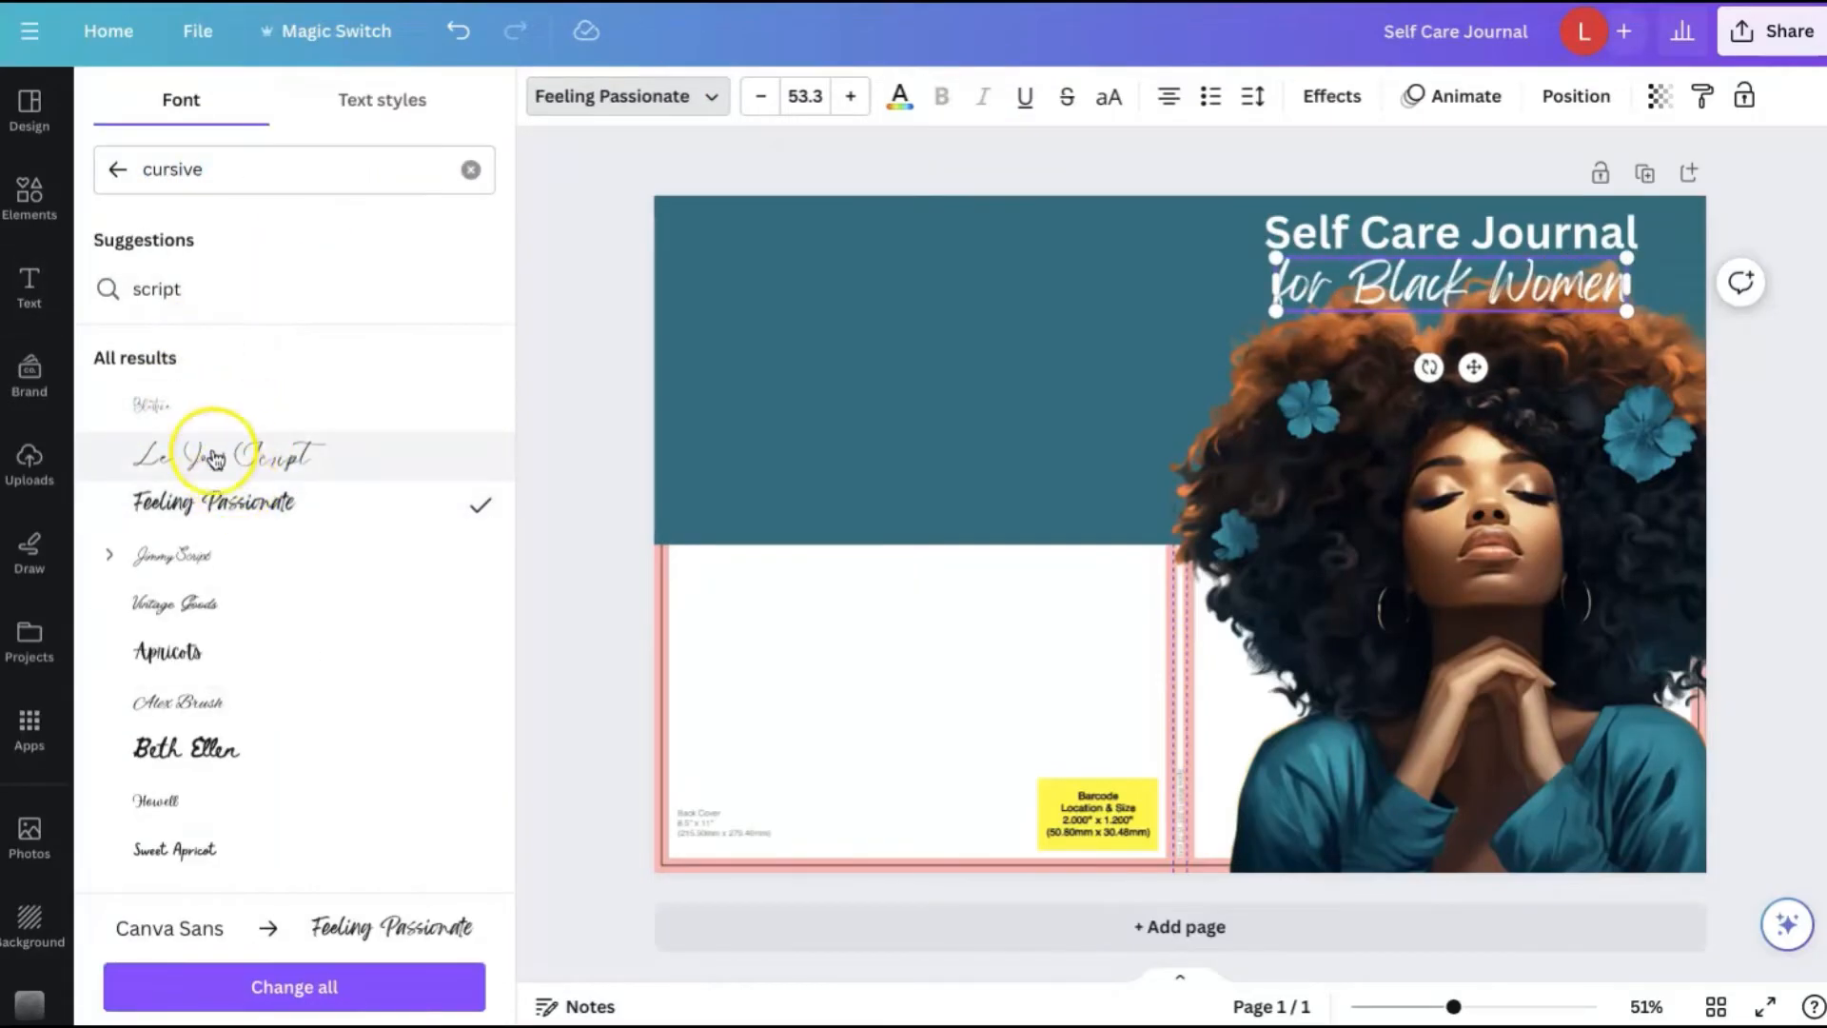
left_click(201, 411)
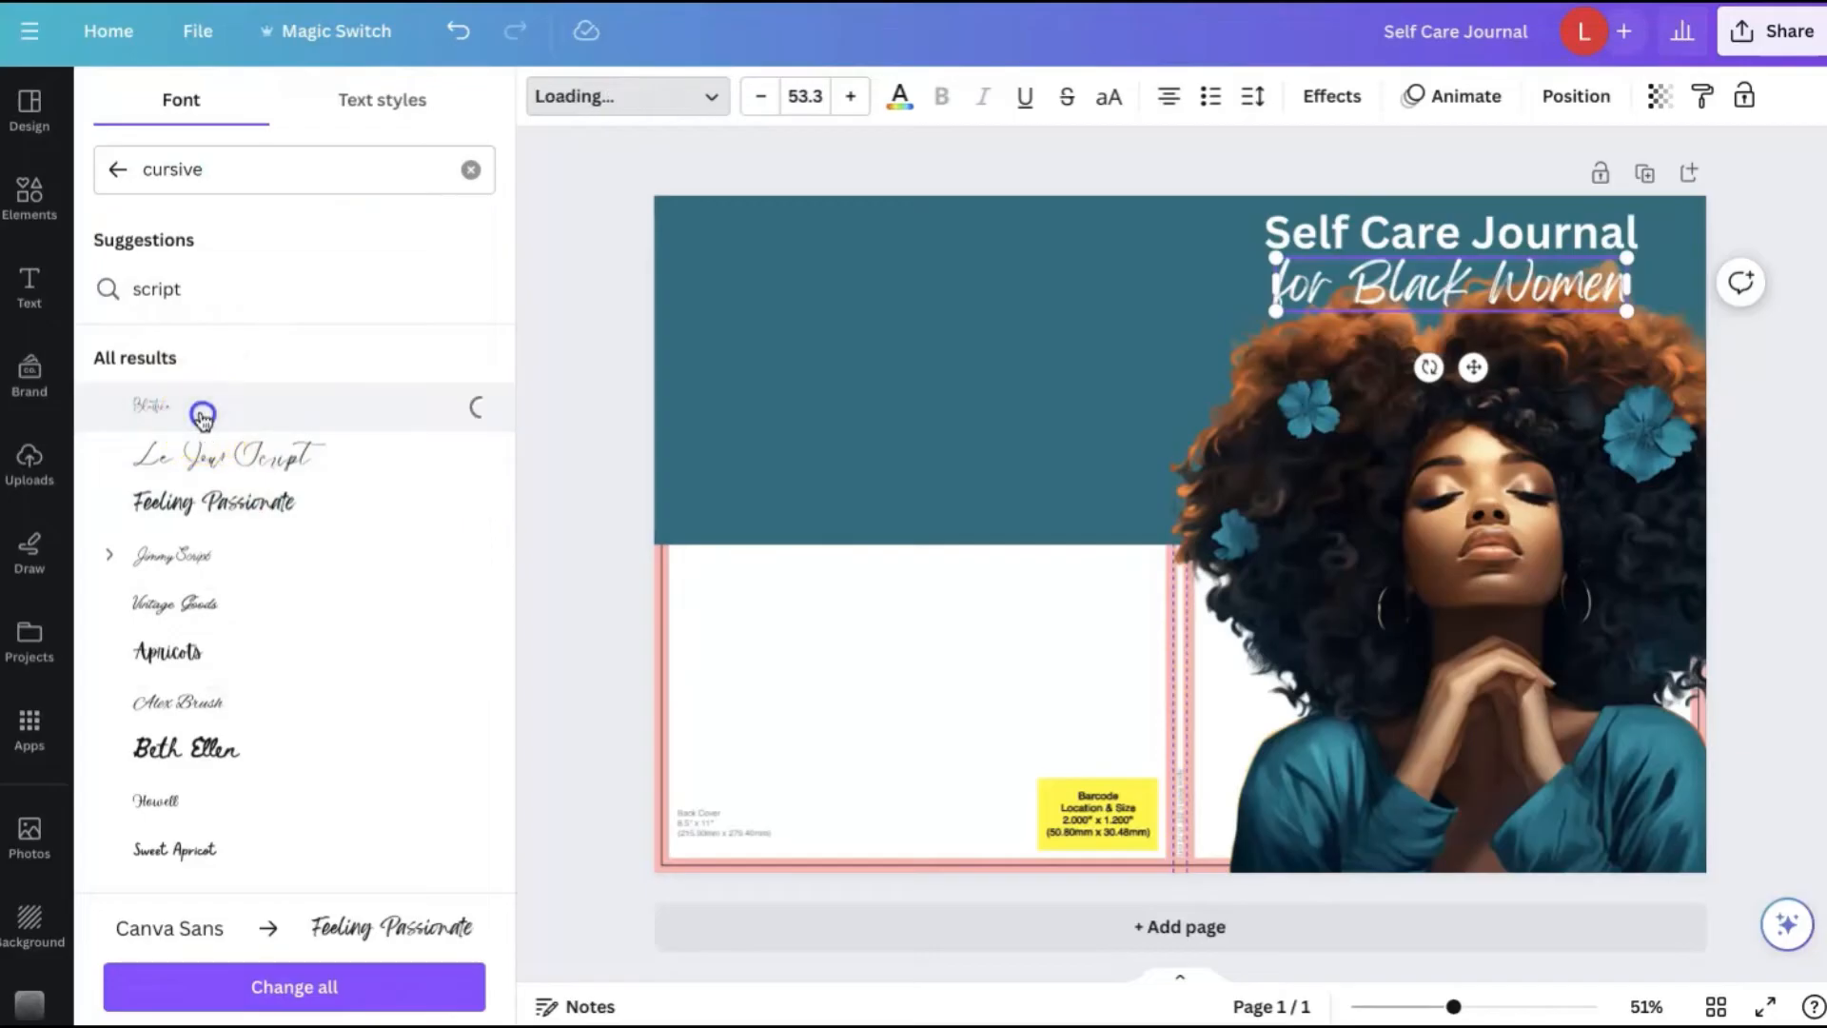
left_click(237, 499)
left_click(258, 470)
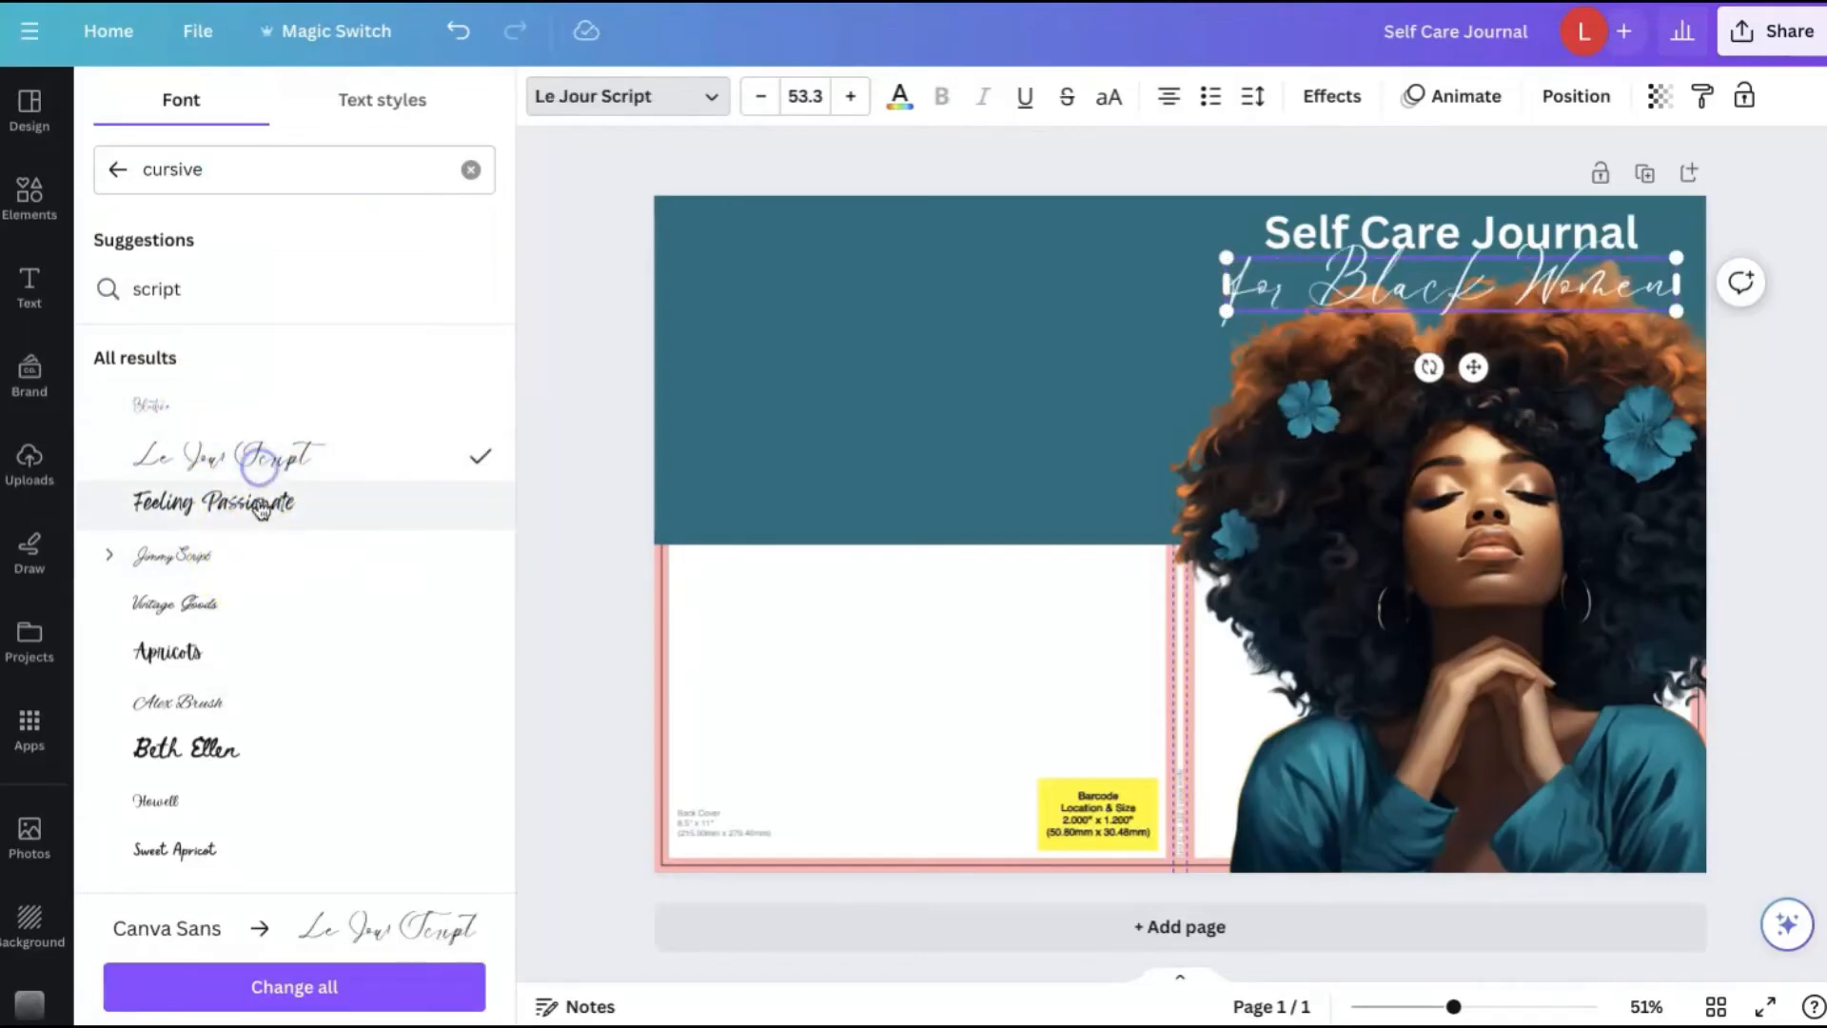
left_click(257, 549)
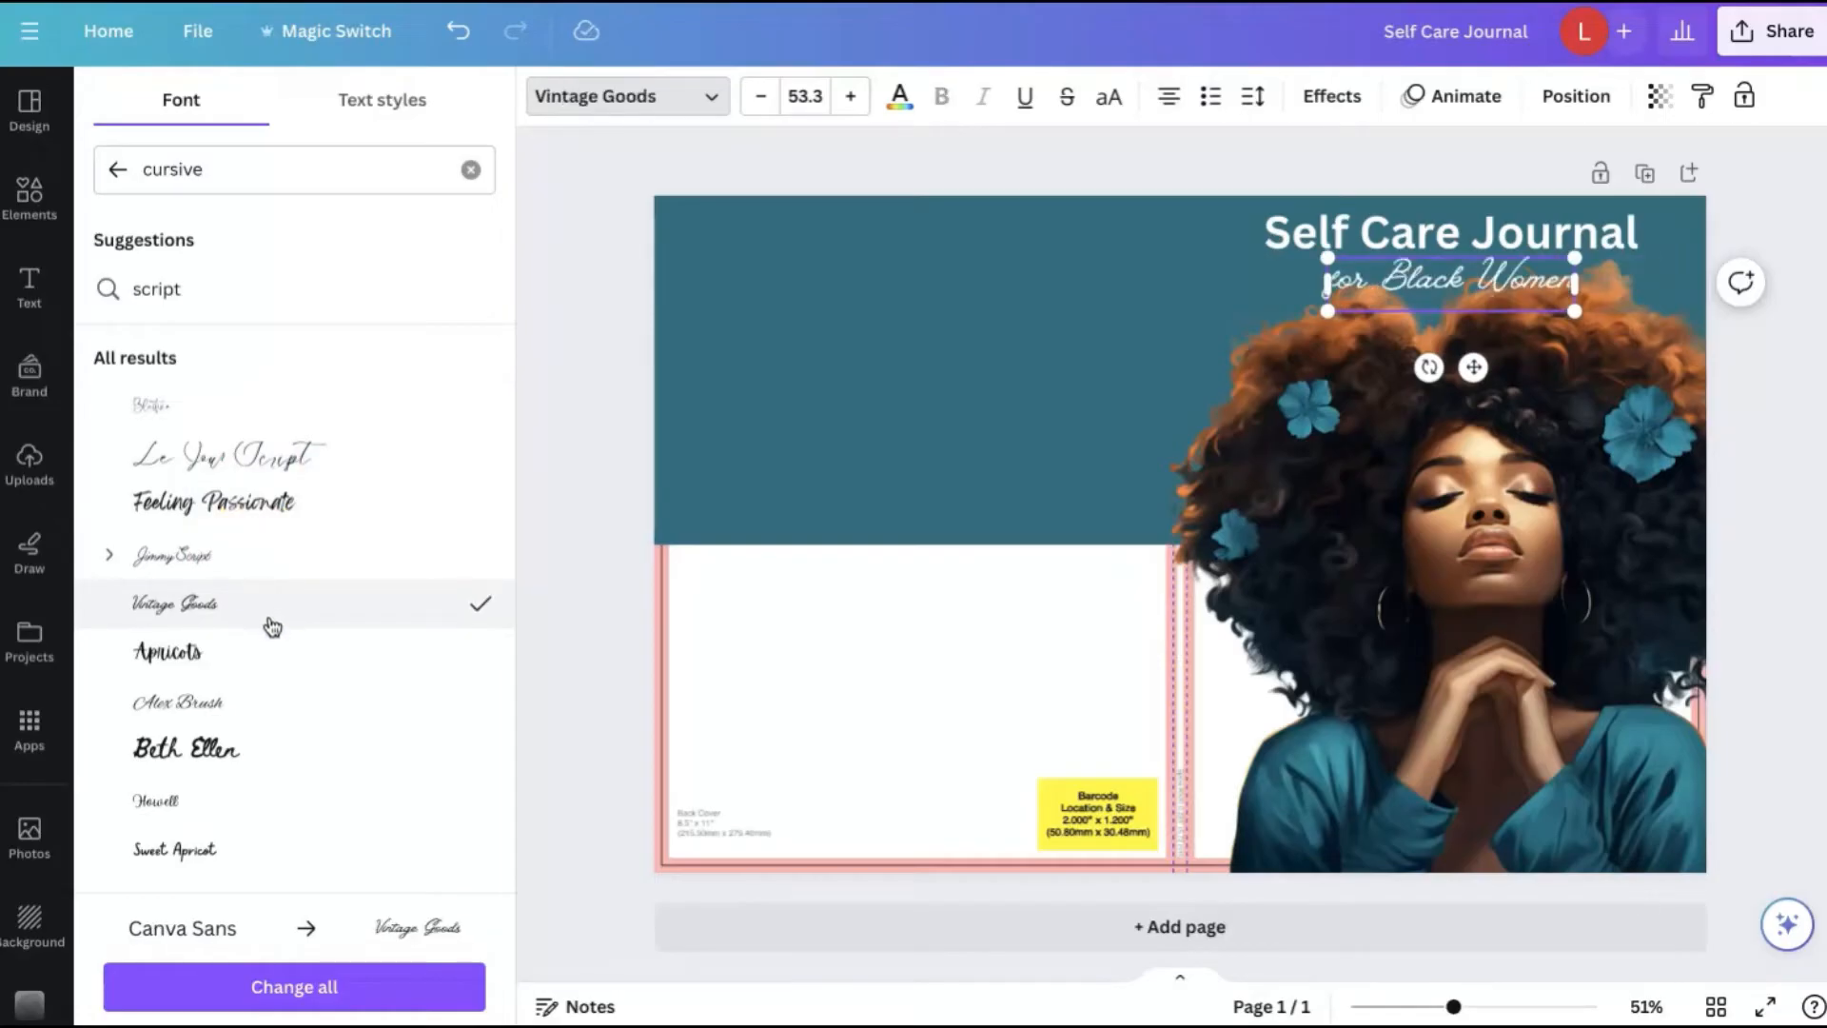
Step: Compare Apricots, Alex Brush, Beth Ellen and Howell on the "for Black Women" line and apply Apricots
left_click(246, 651)
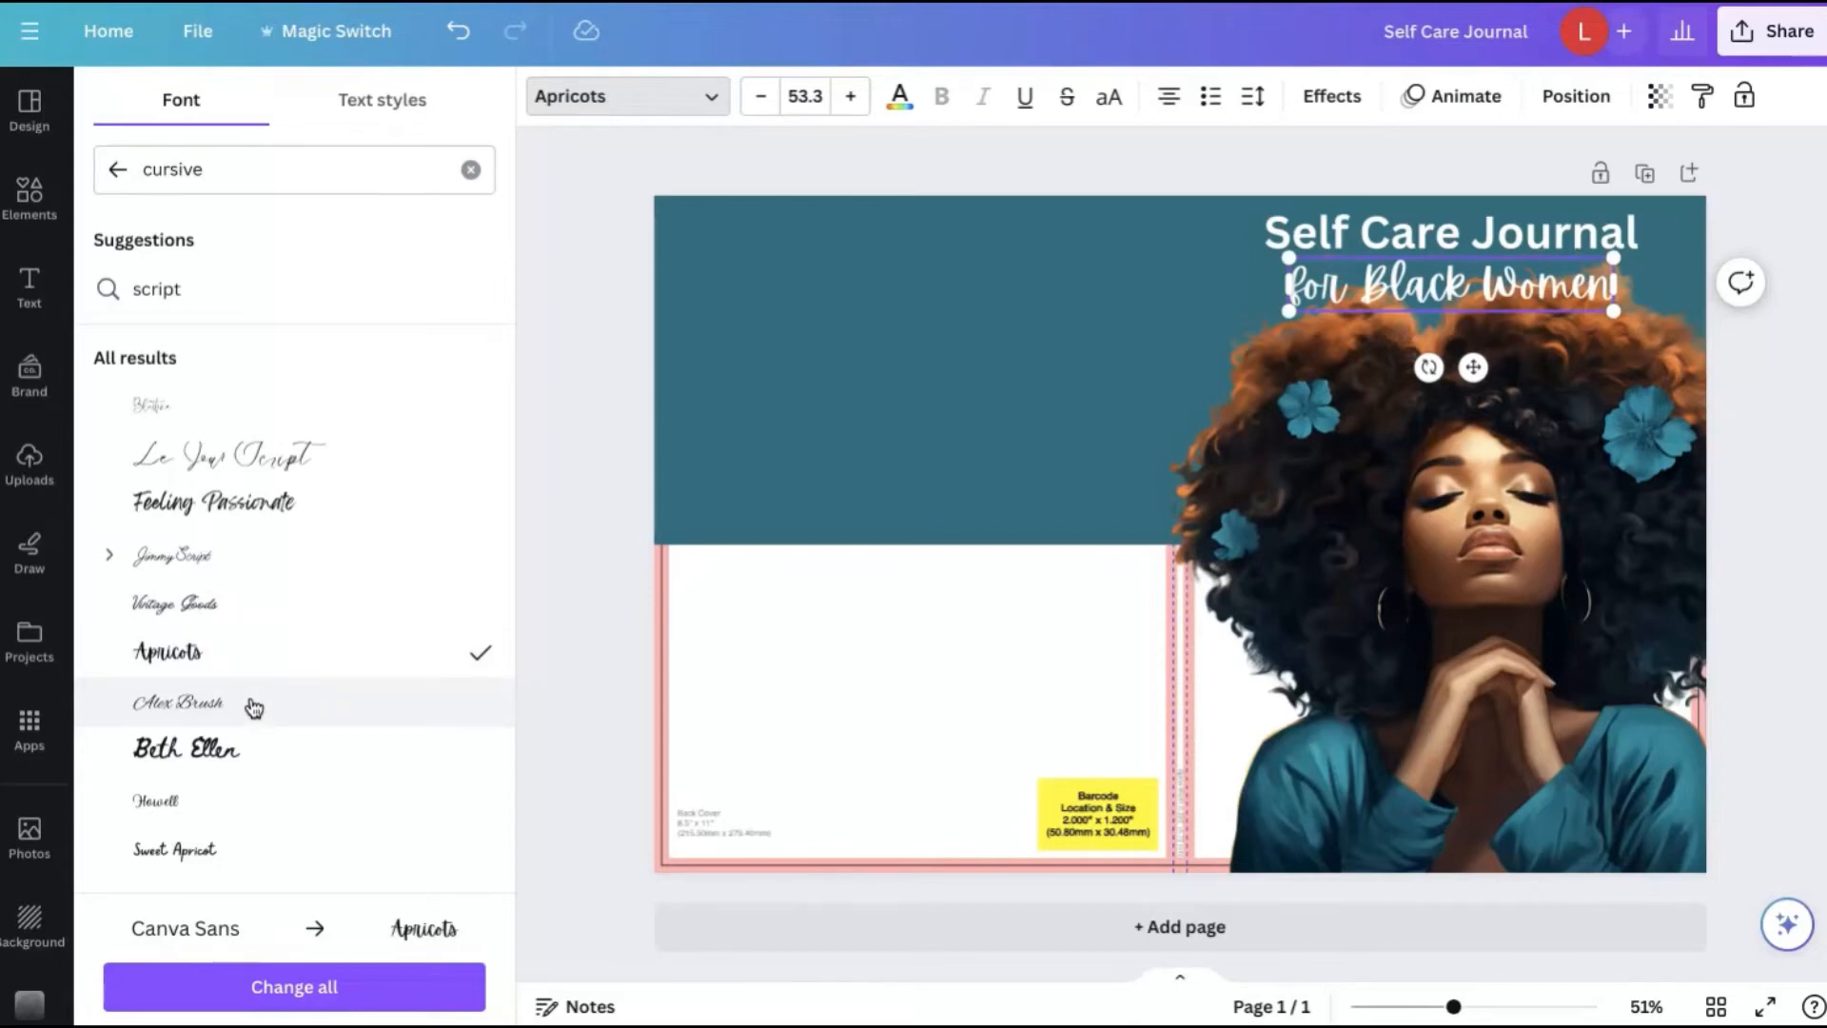
left_click(267, 701)
left_click(253, 757)
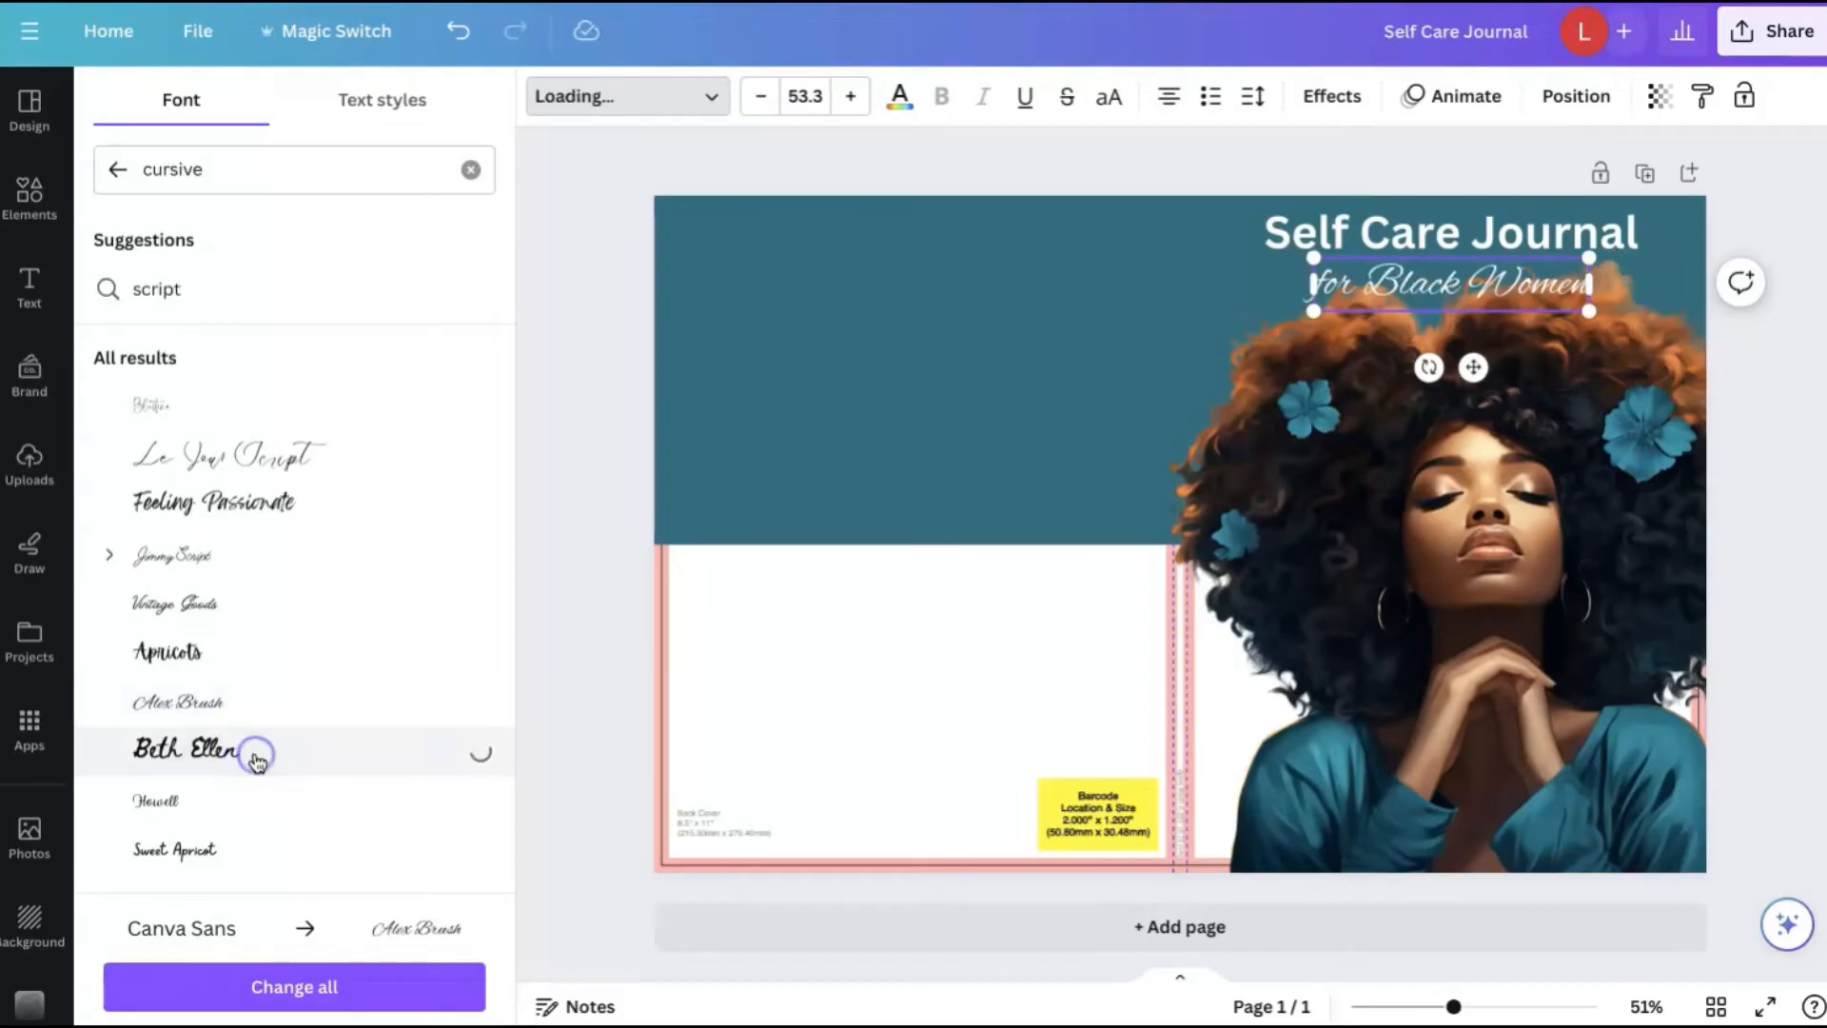
left_click(247, 799)
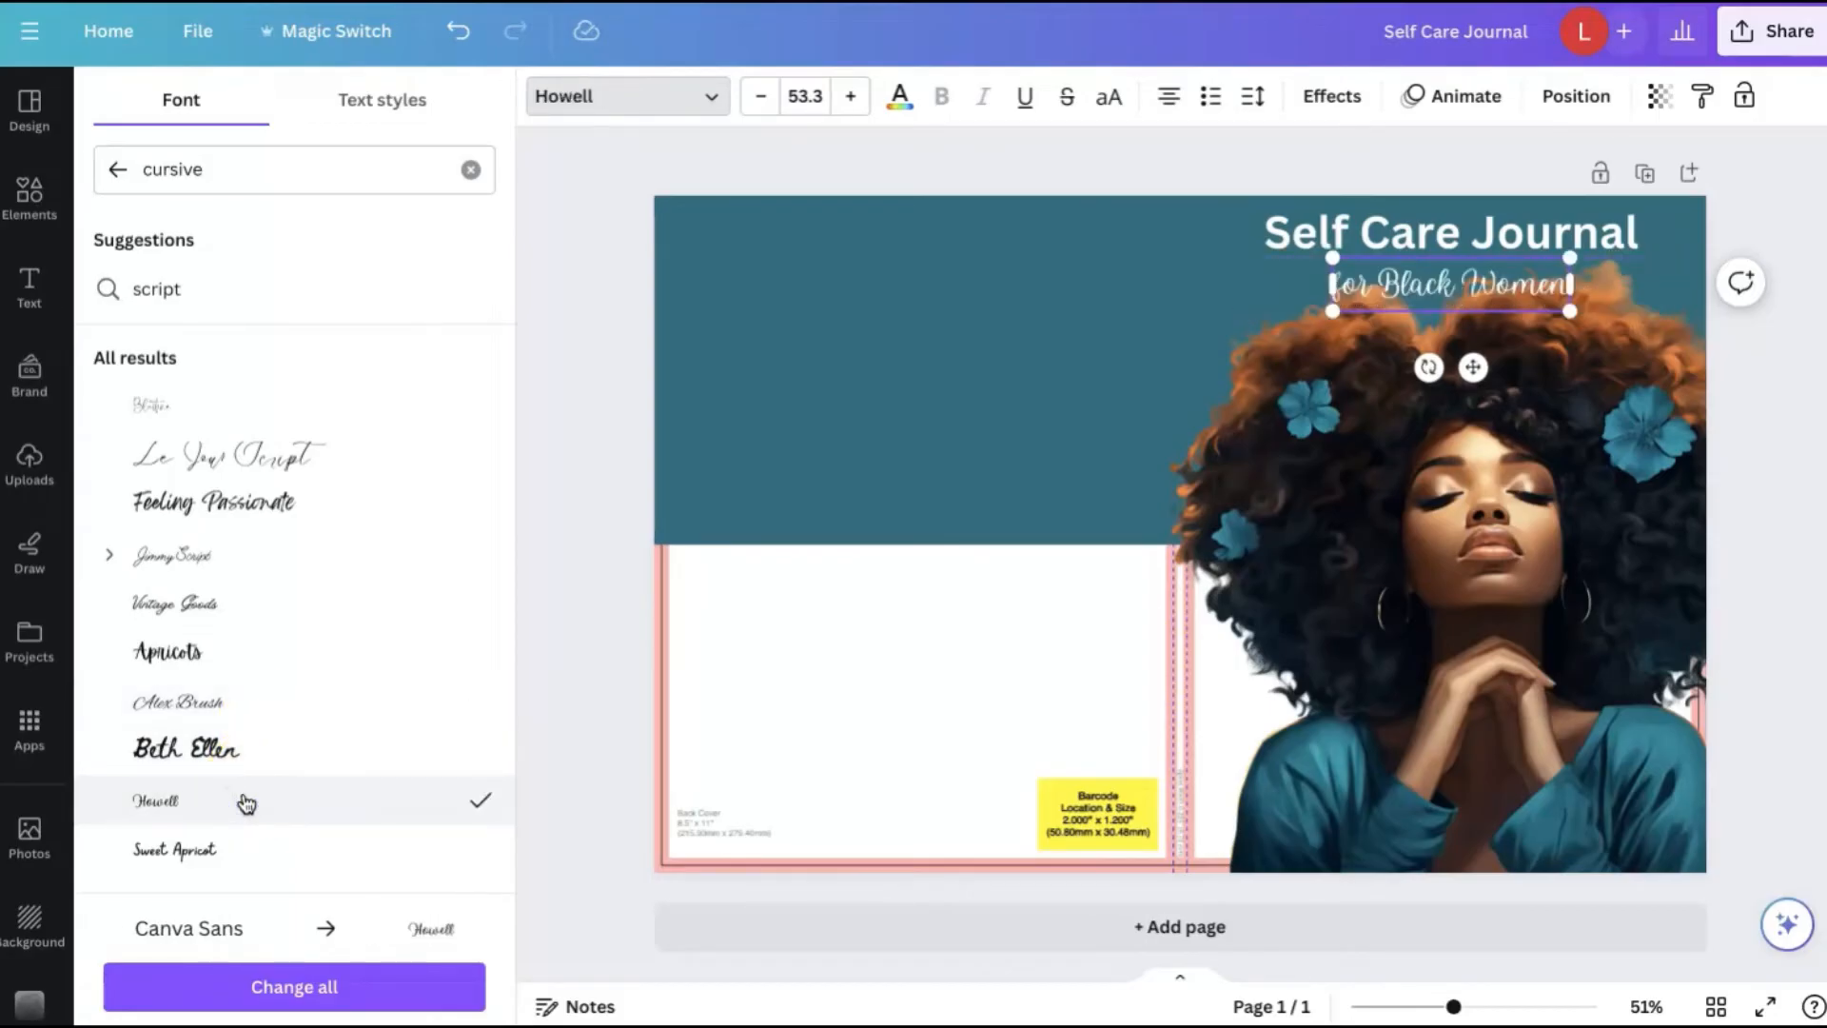
left_click(285, 654)
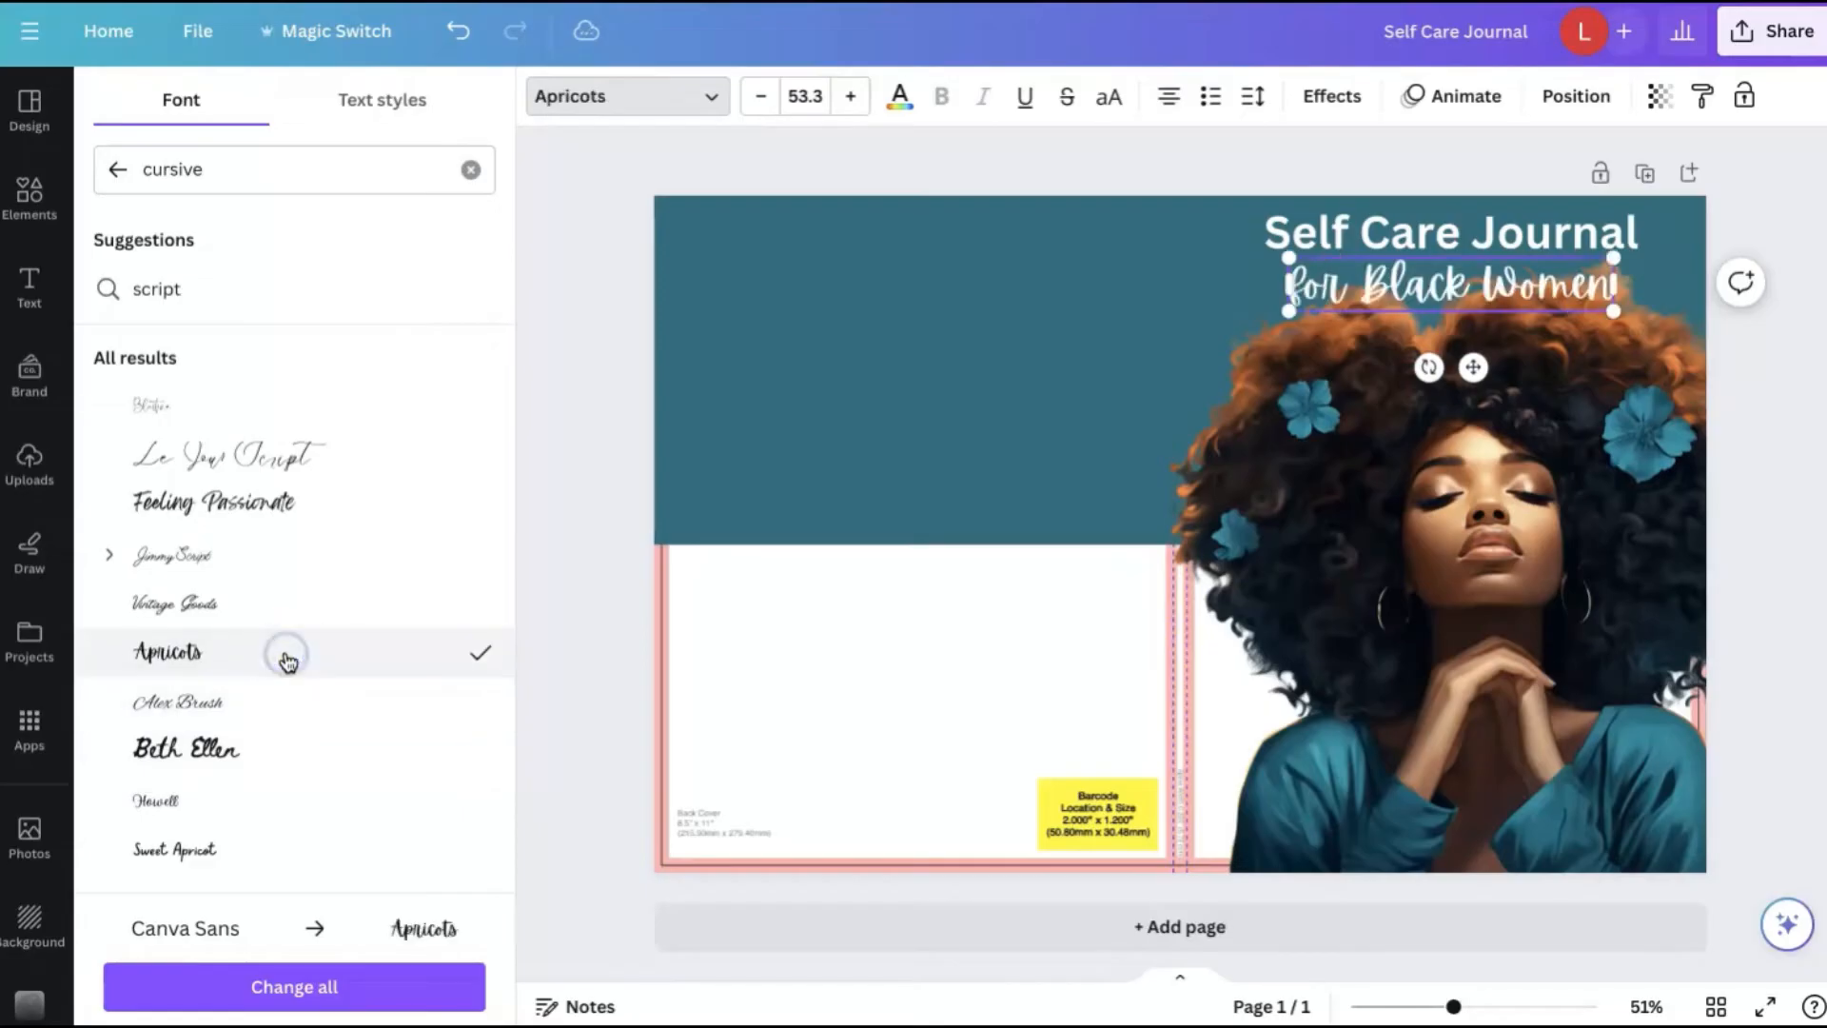
left_click(1803, 337)
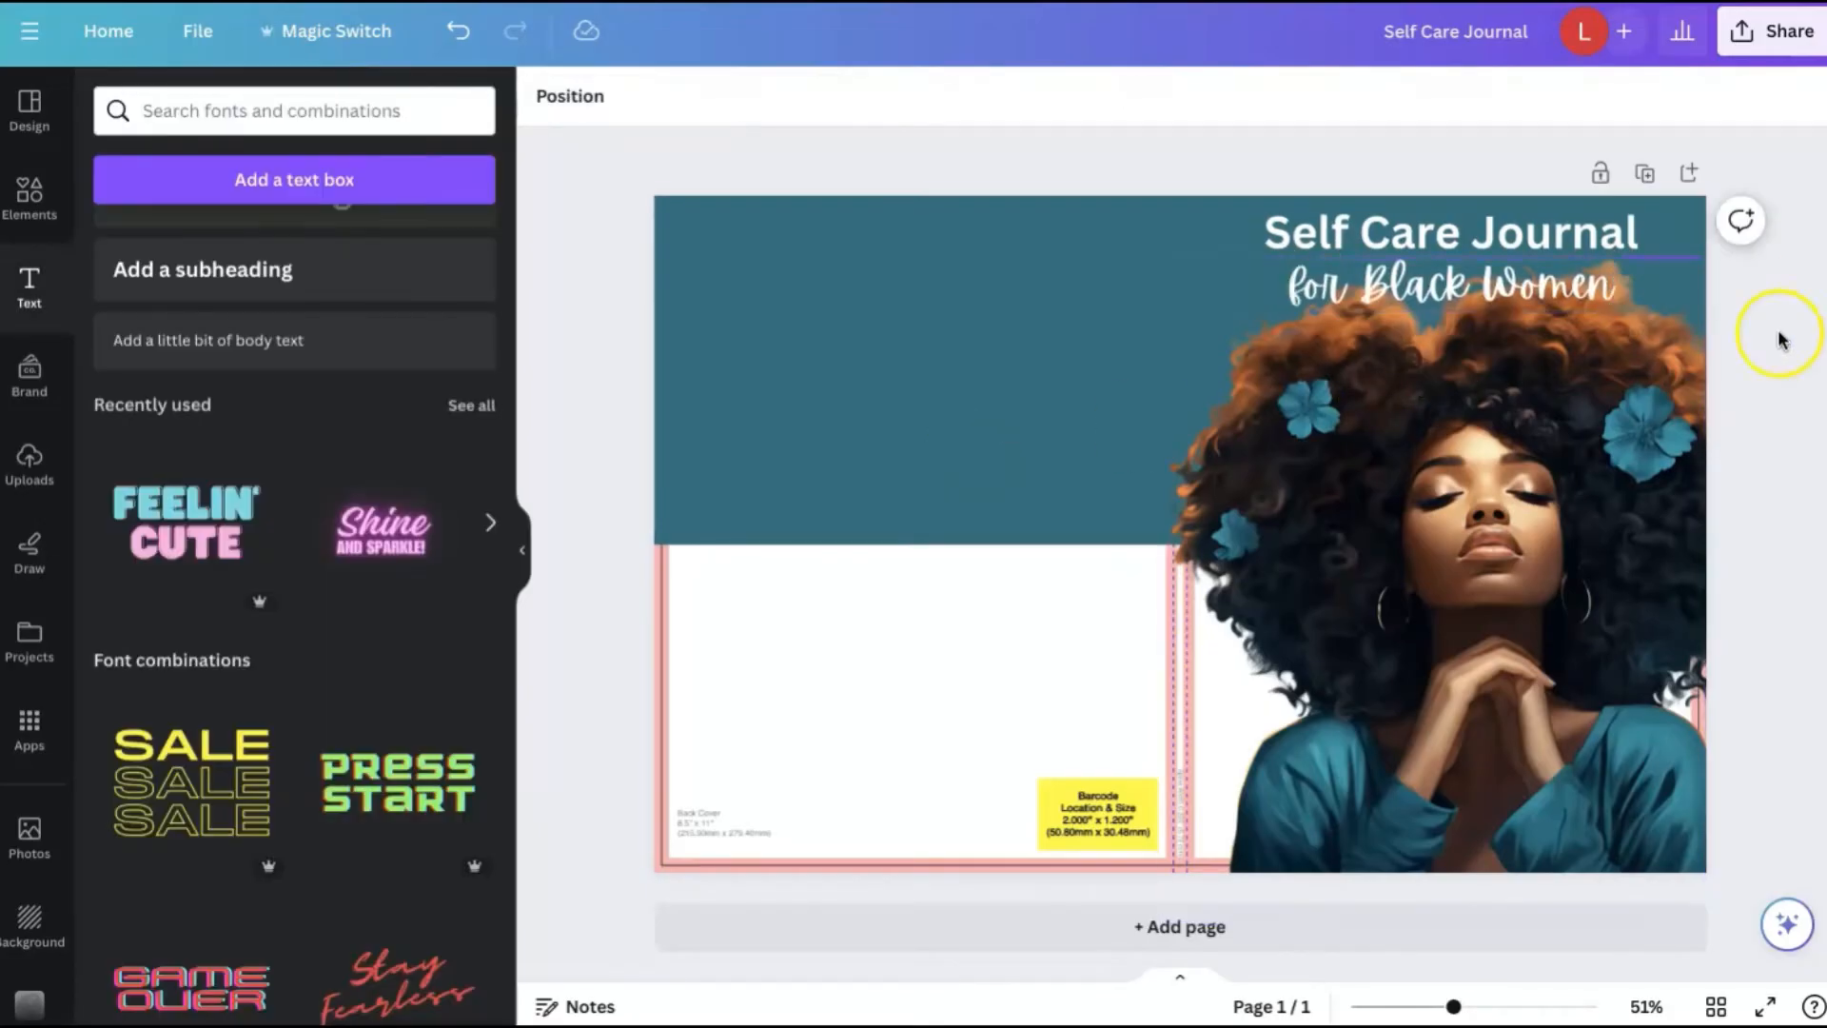
Step: Lower the "Self Care Journal" title slightly and place "for Black Women" close beneath it, over the top of the hair
left_click_drag(1468, 285, 1470, 339)
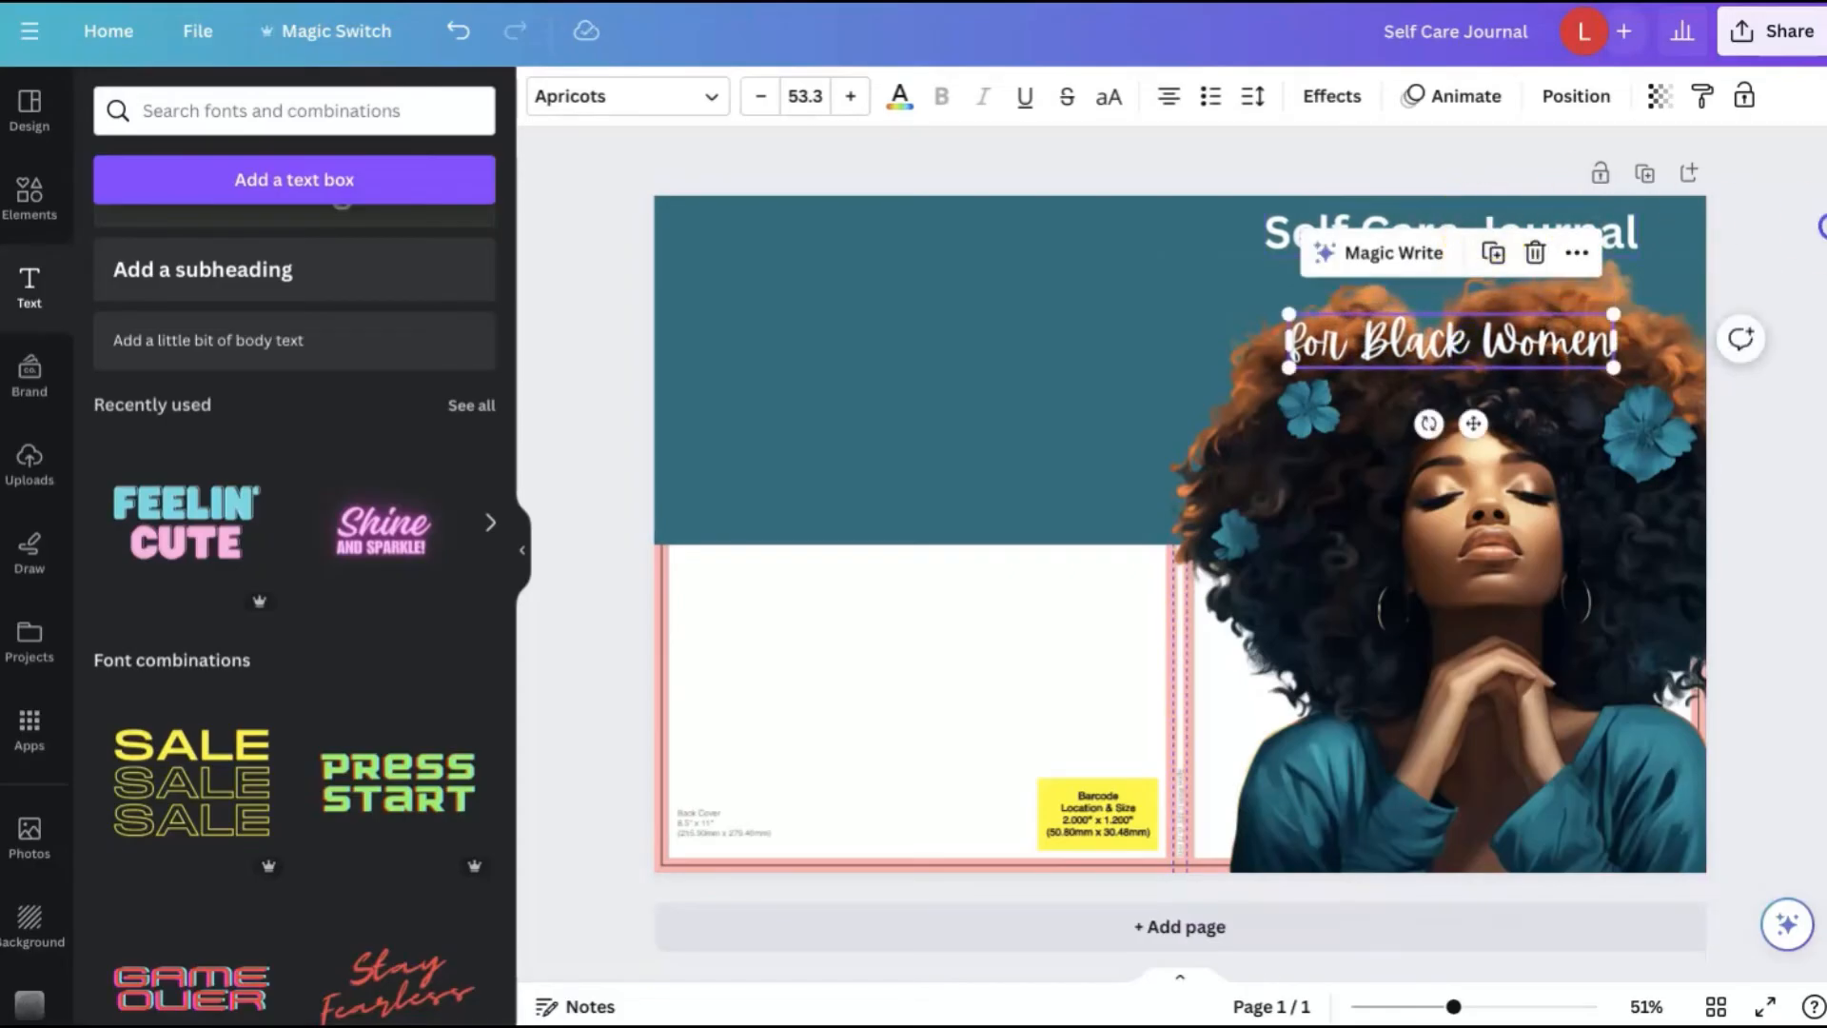
left_click(1535, 229)
mouse_move(1535, 229)
left_mouse_down()
mouse_move(1532, 272)
mouse_move(1531, 247)
left_mouse_up()
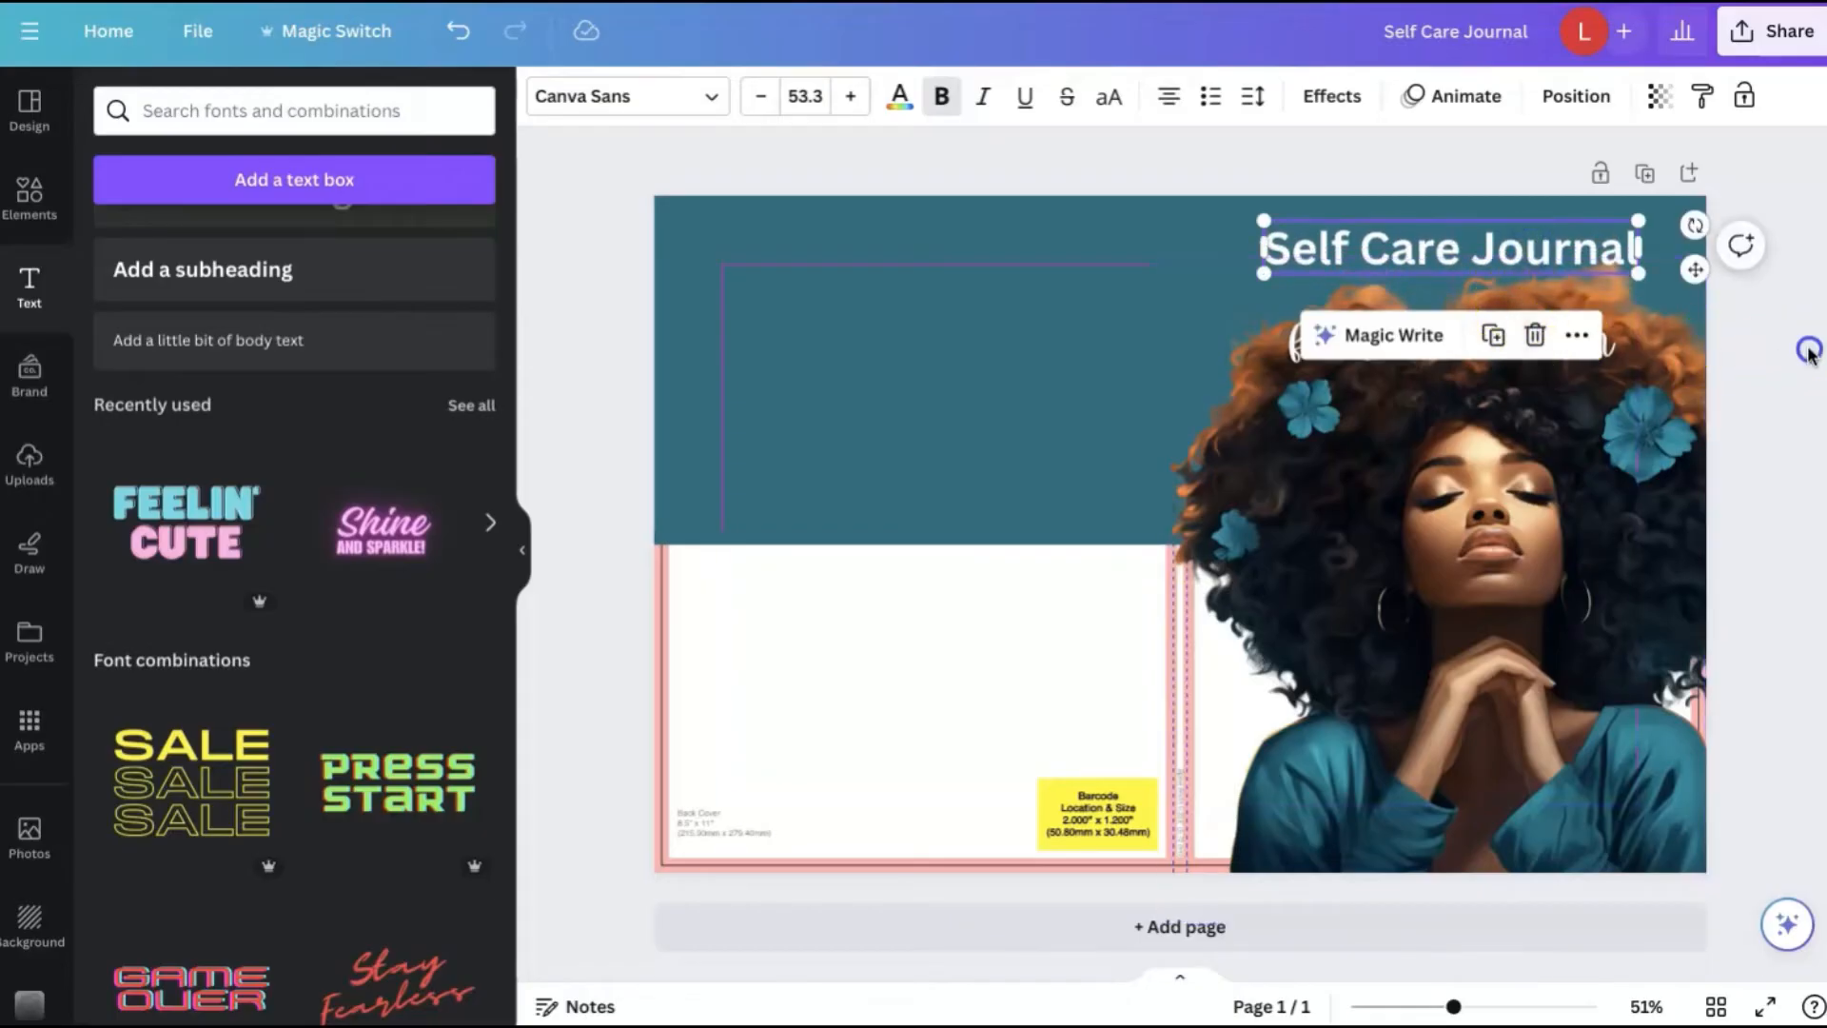
left_click(1512, 340)
left_click_drag(1513, 341, 1513, 306)
left_click(1819, 405)
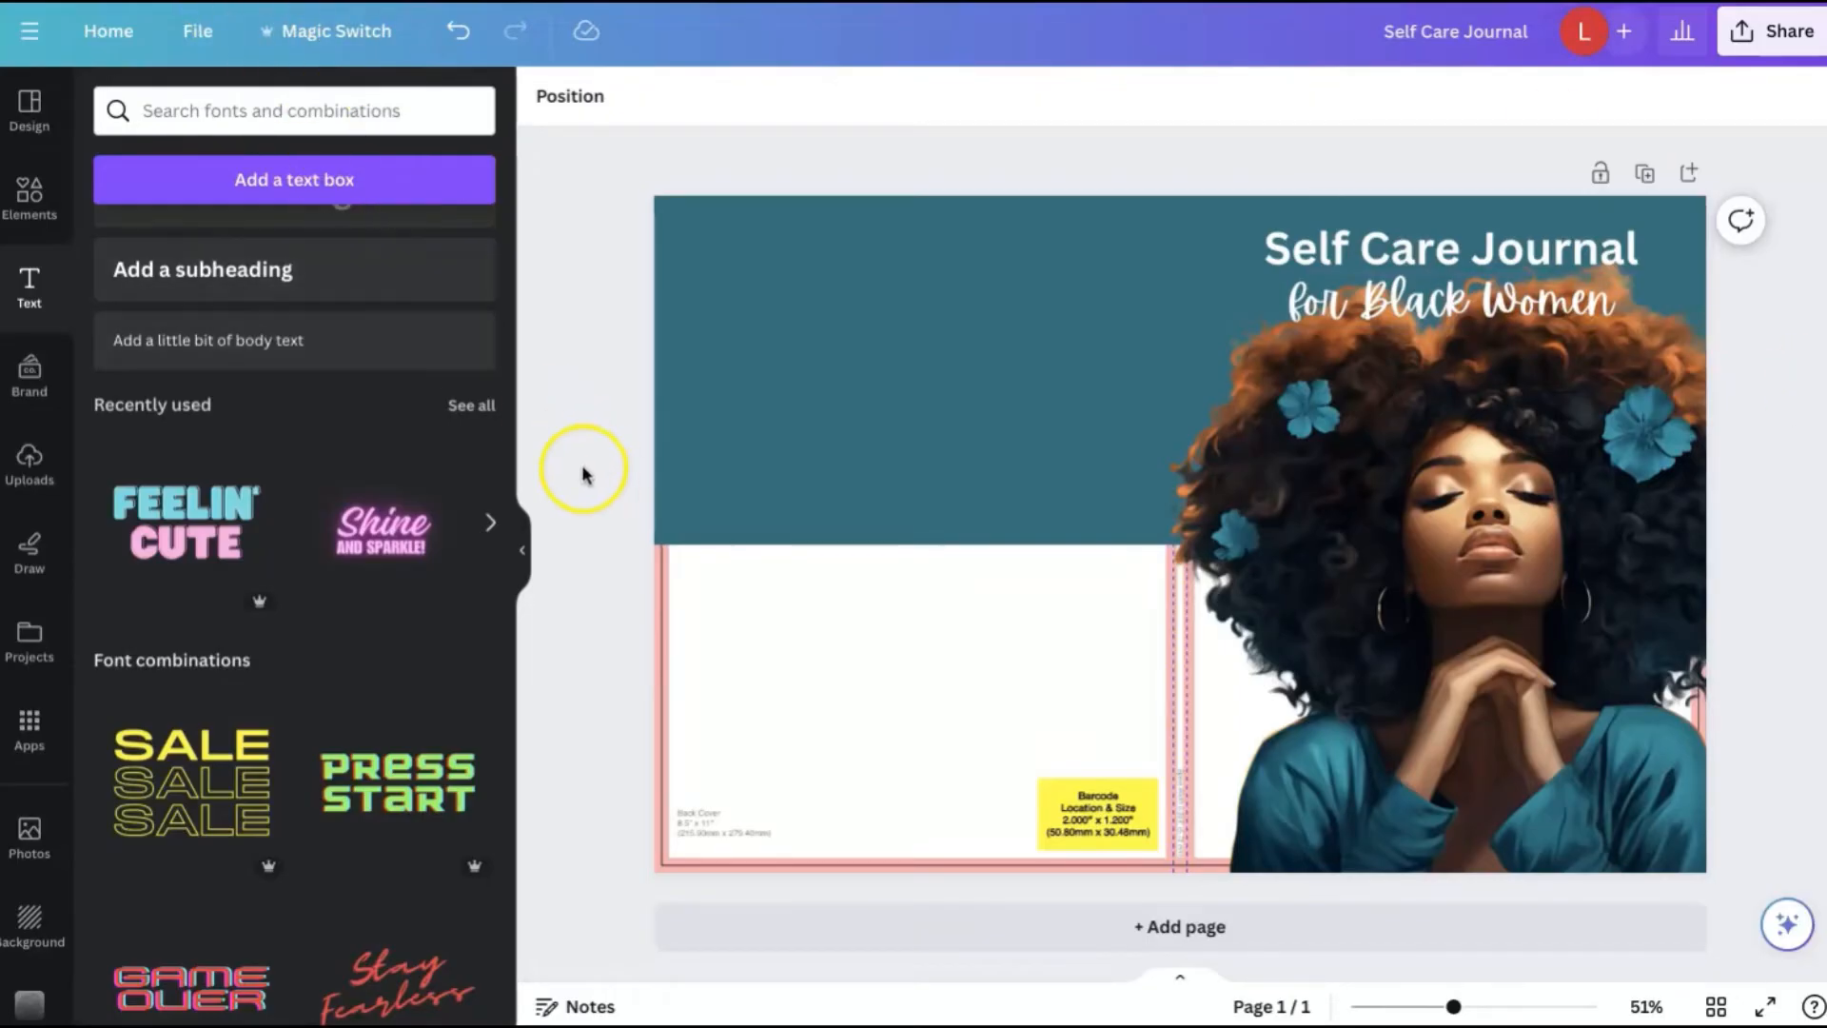
left_click(784, 671)
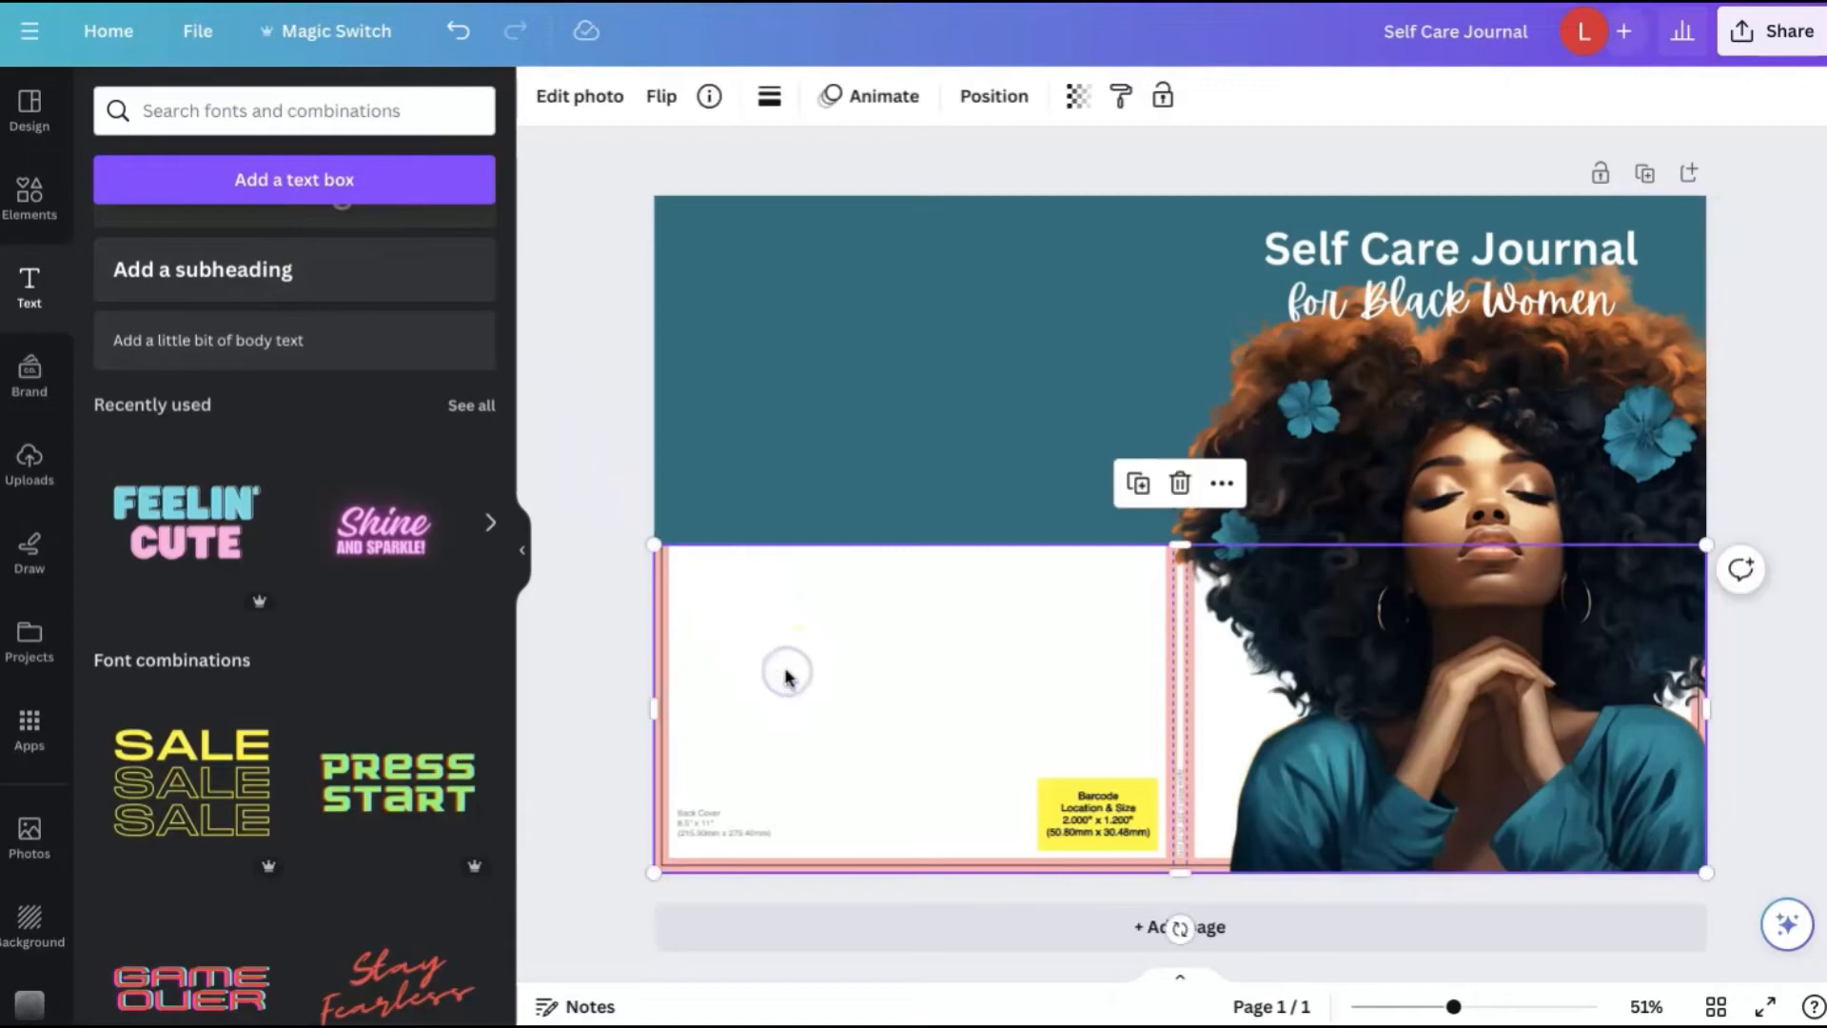
key("Delete")
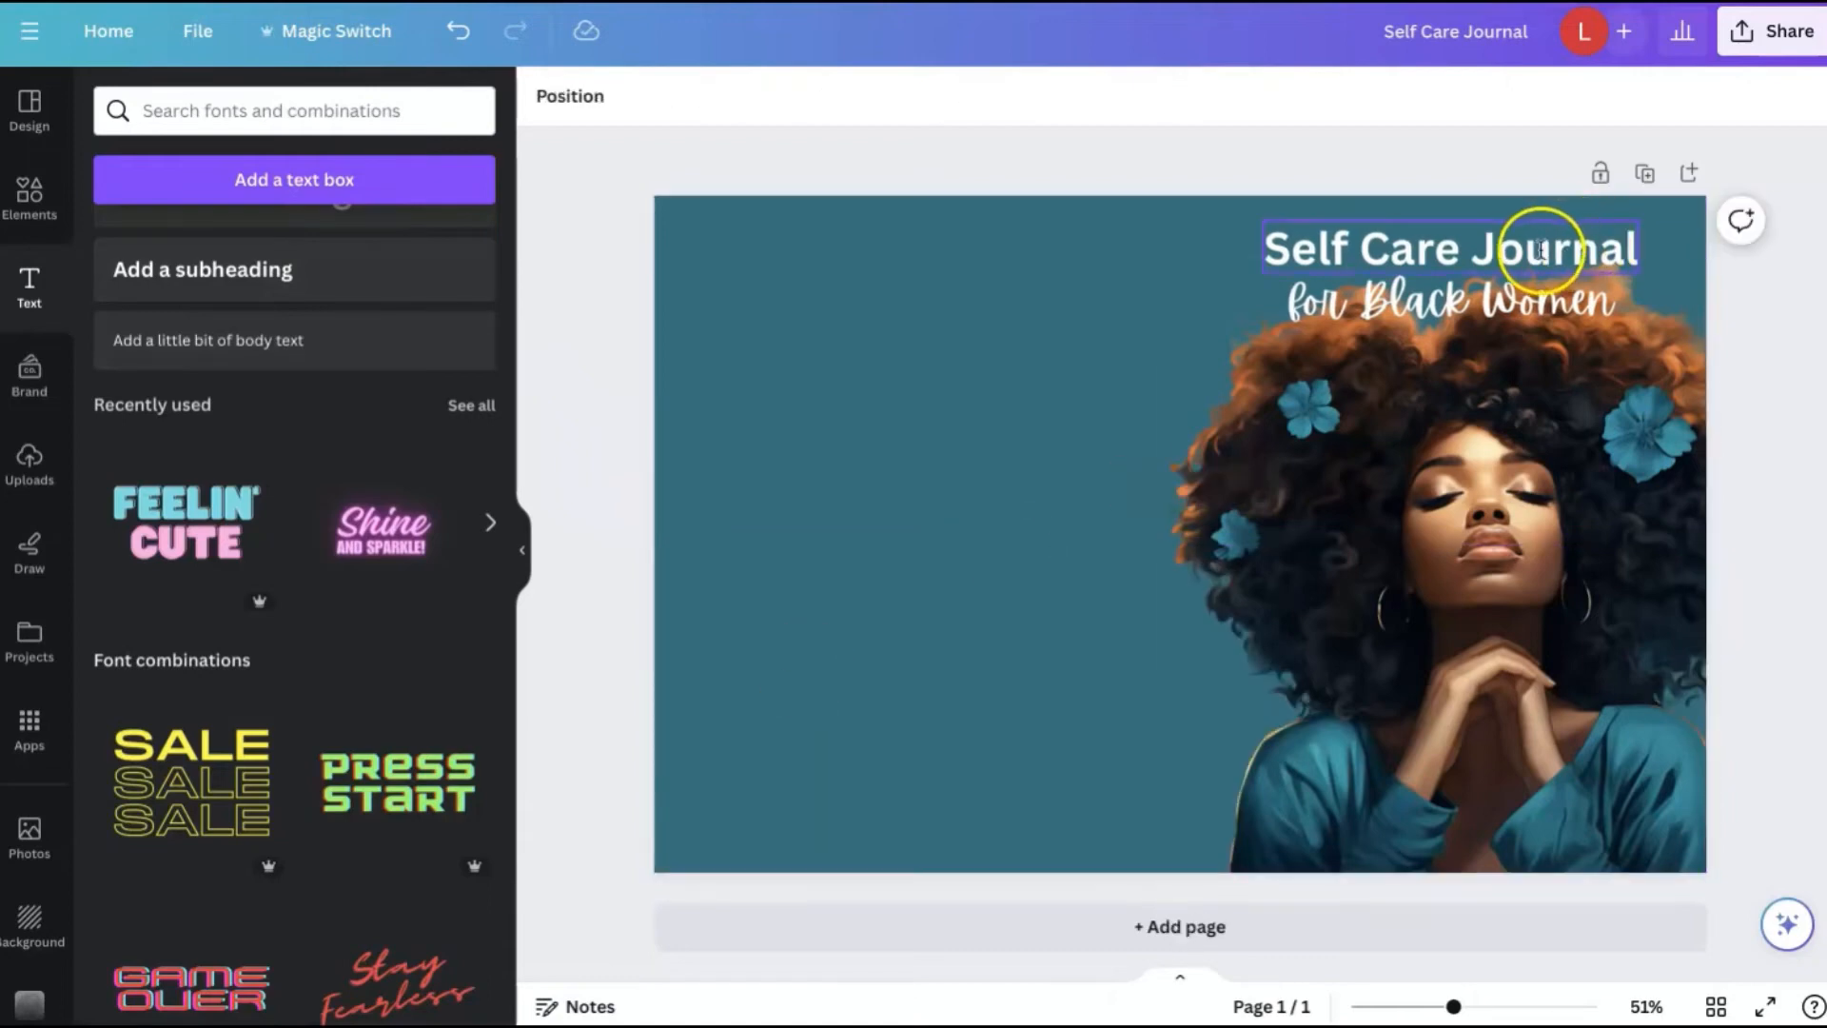
left_click(1513, 306)
left_click(1493, 335)
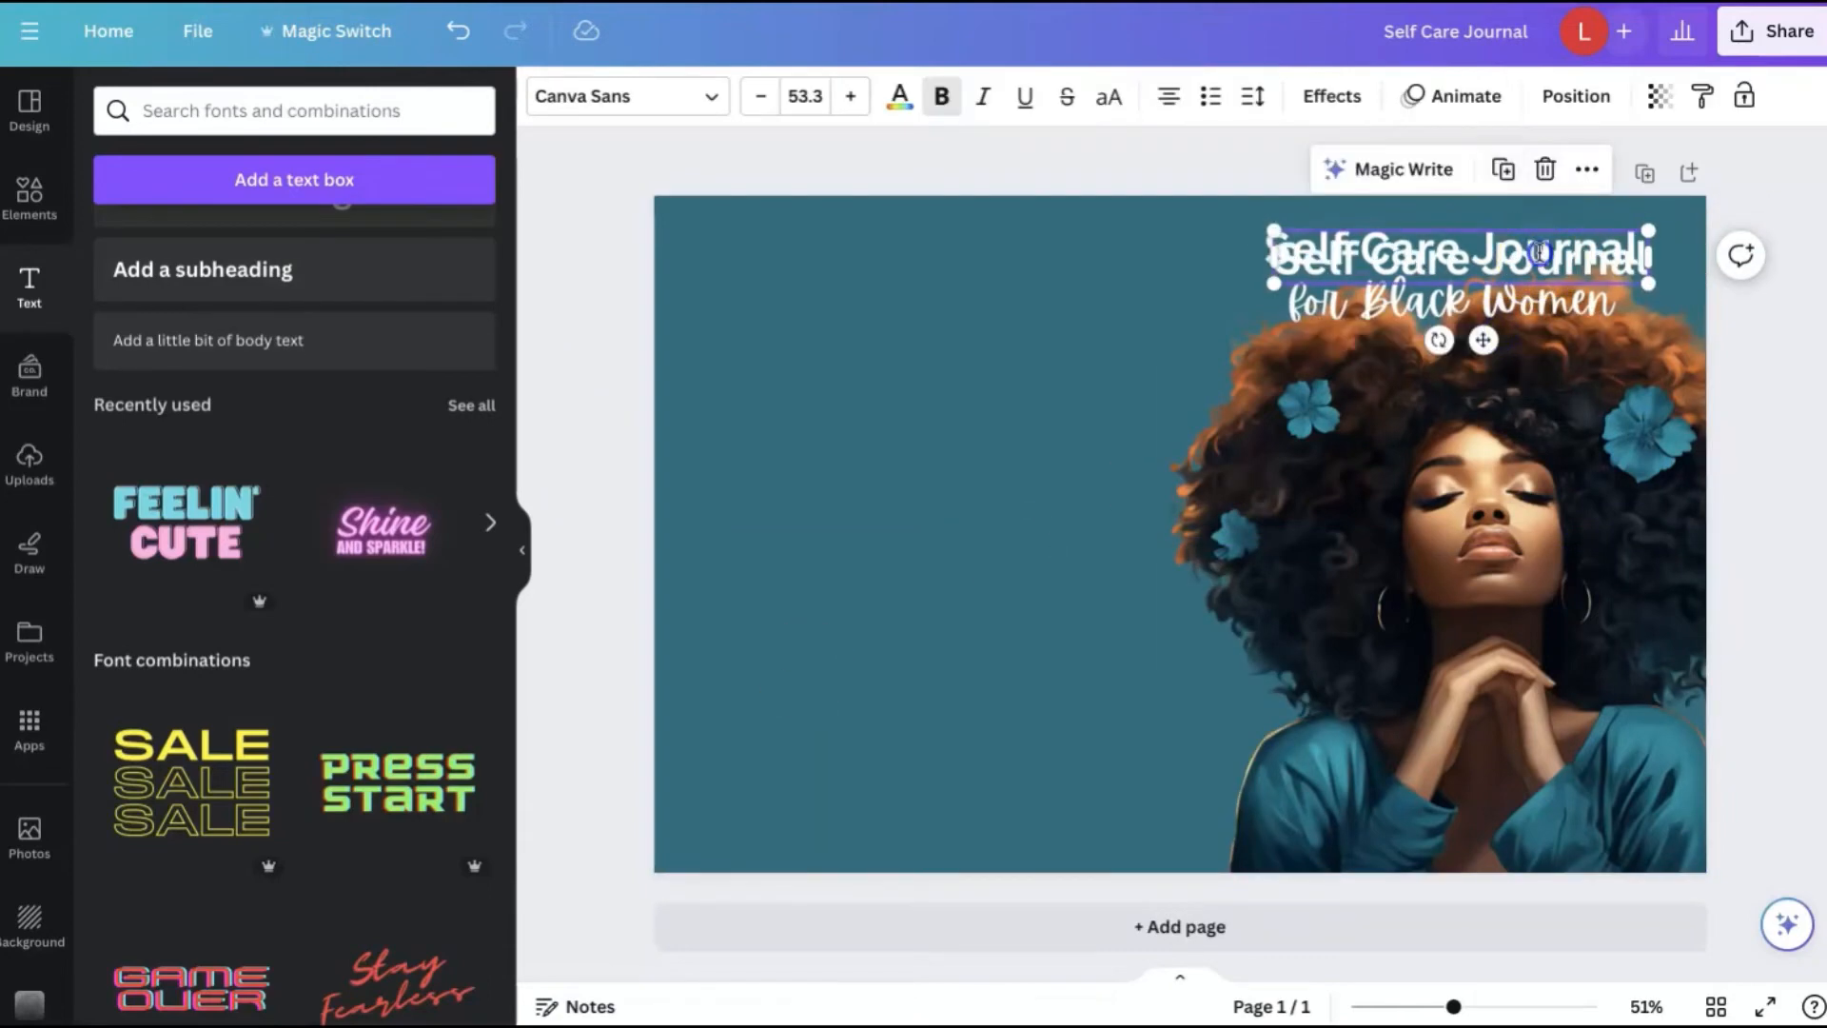
left_click(454, 31)
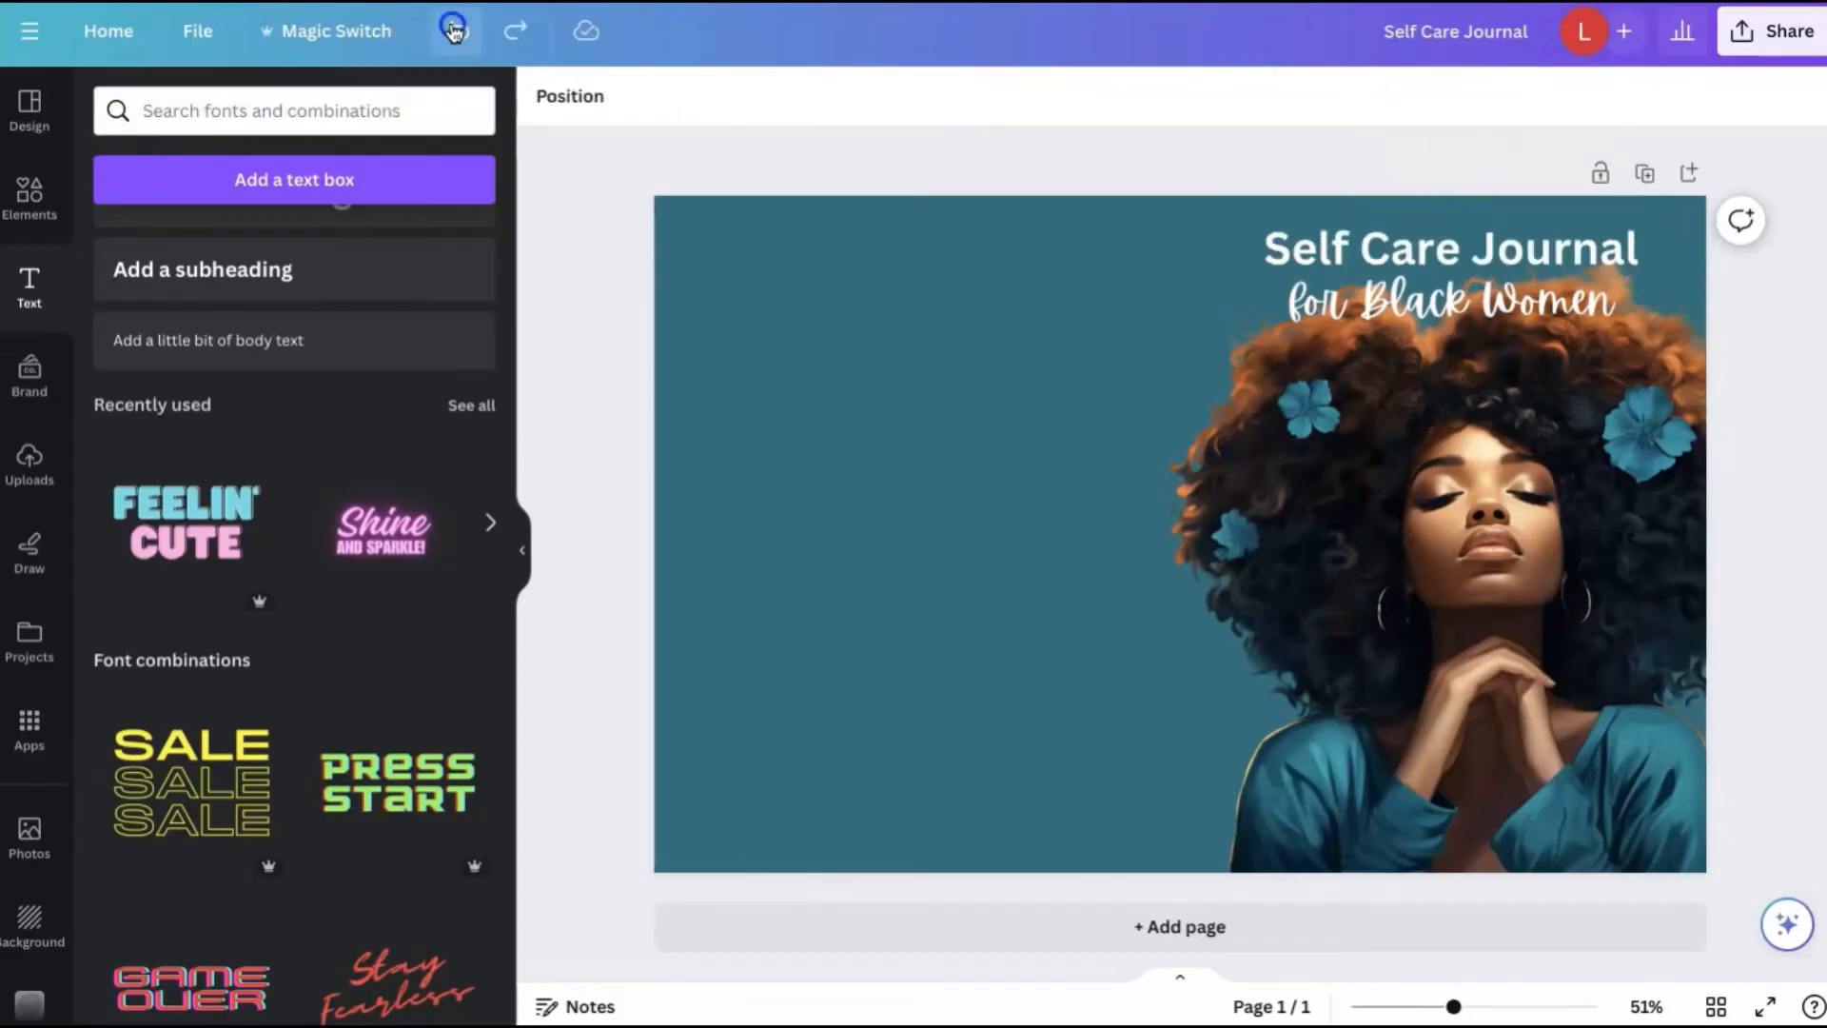
left_click(454, 31)
Step: Duplicate the "Self Care Journal" title onto the back cover and replace its text with "A safe space for thoughts."
left_click(1499, 269)
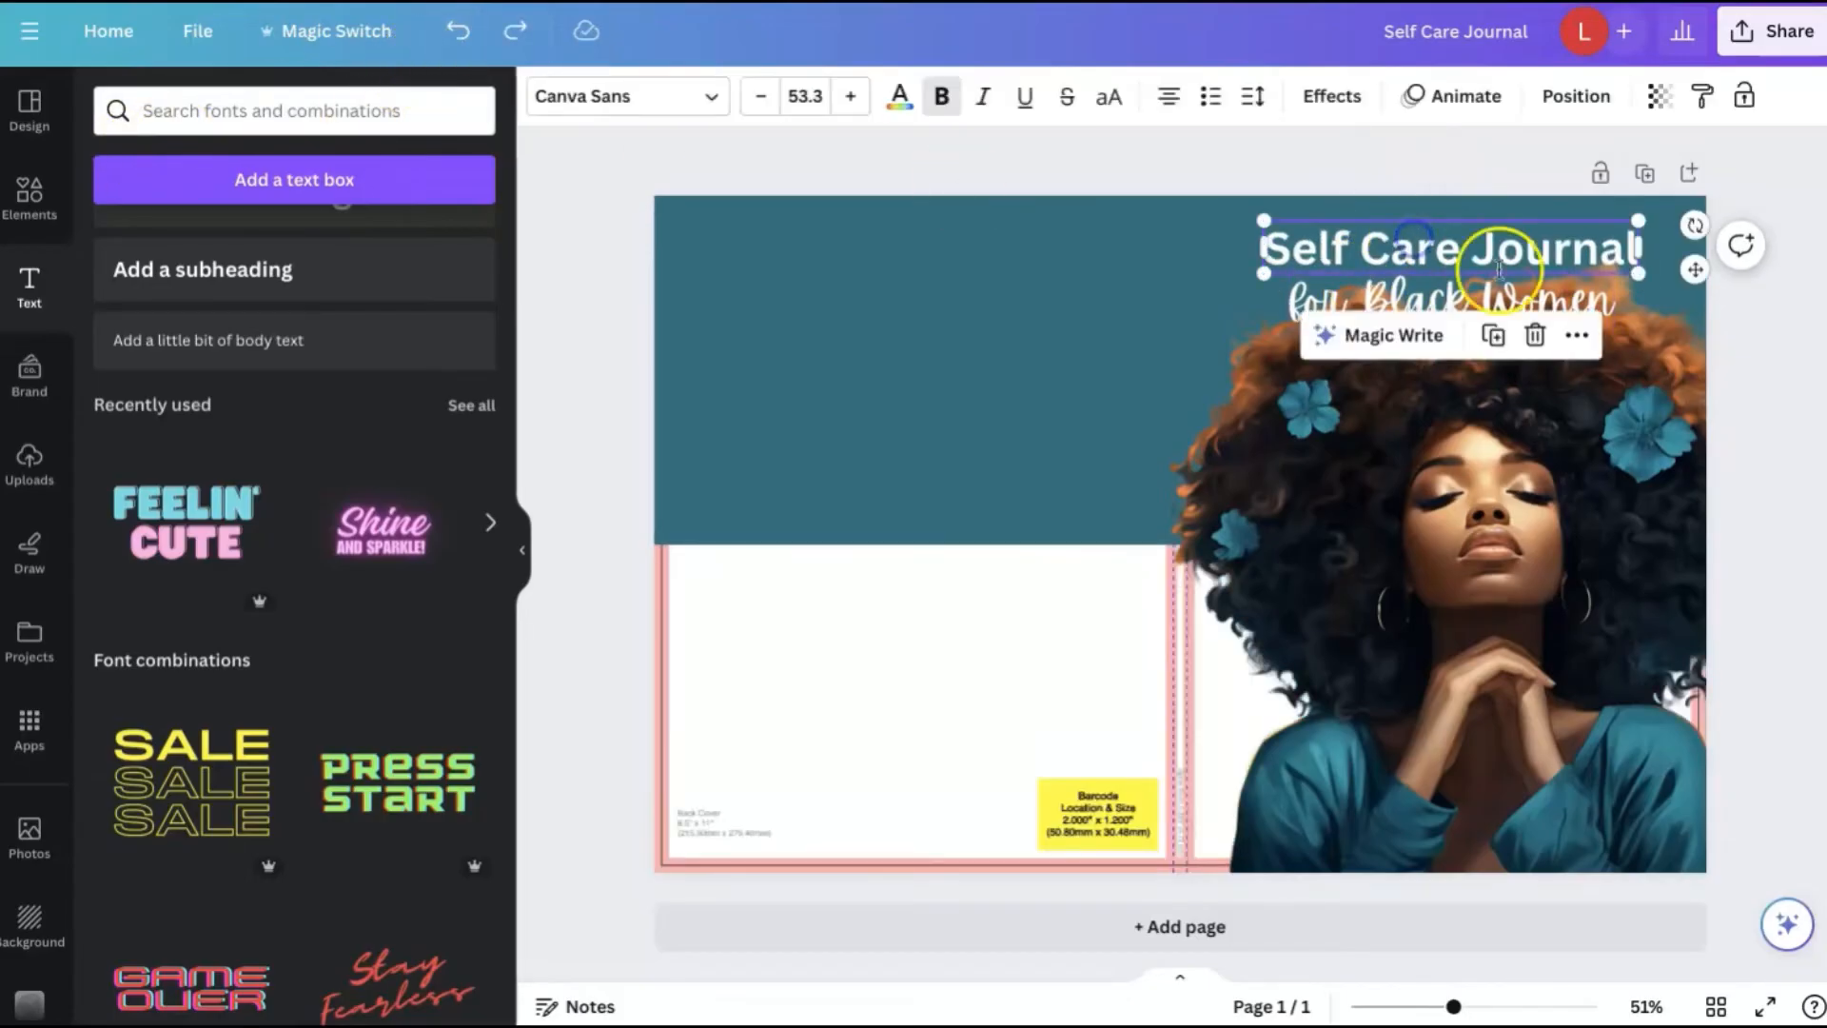
left_click(1493, 335)
left_click_drag(1470, 249, 918, 495)
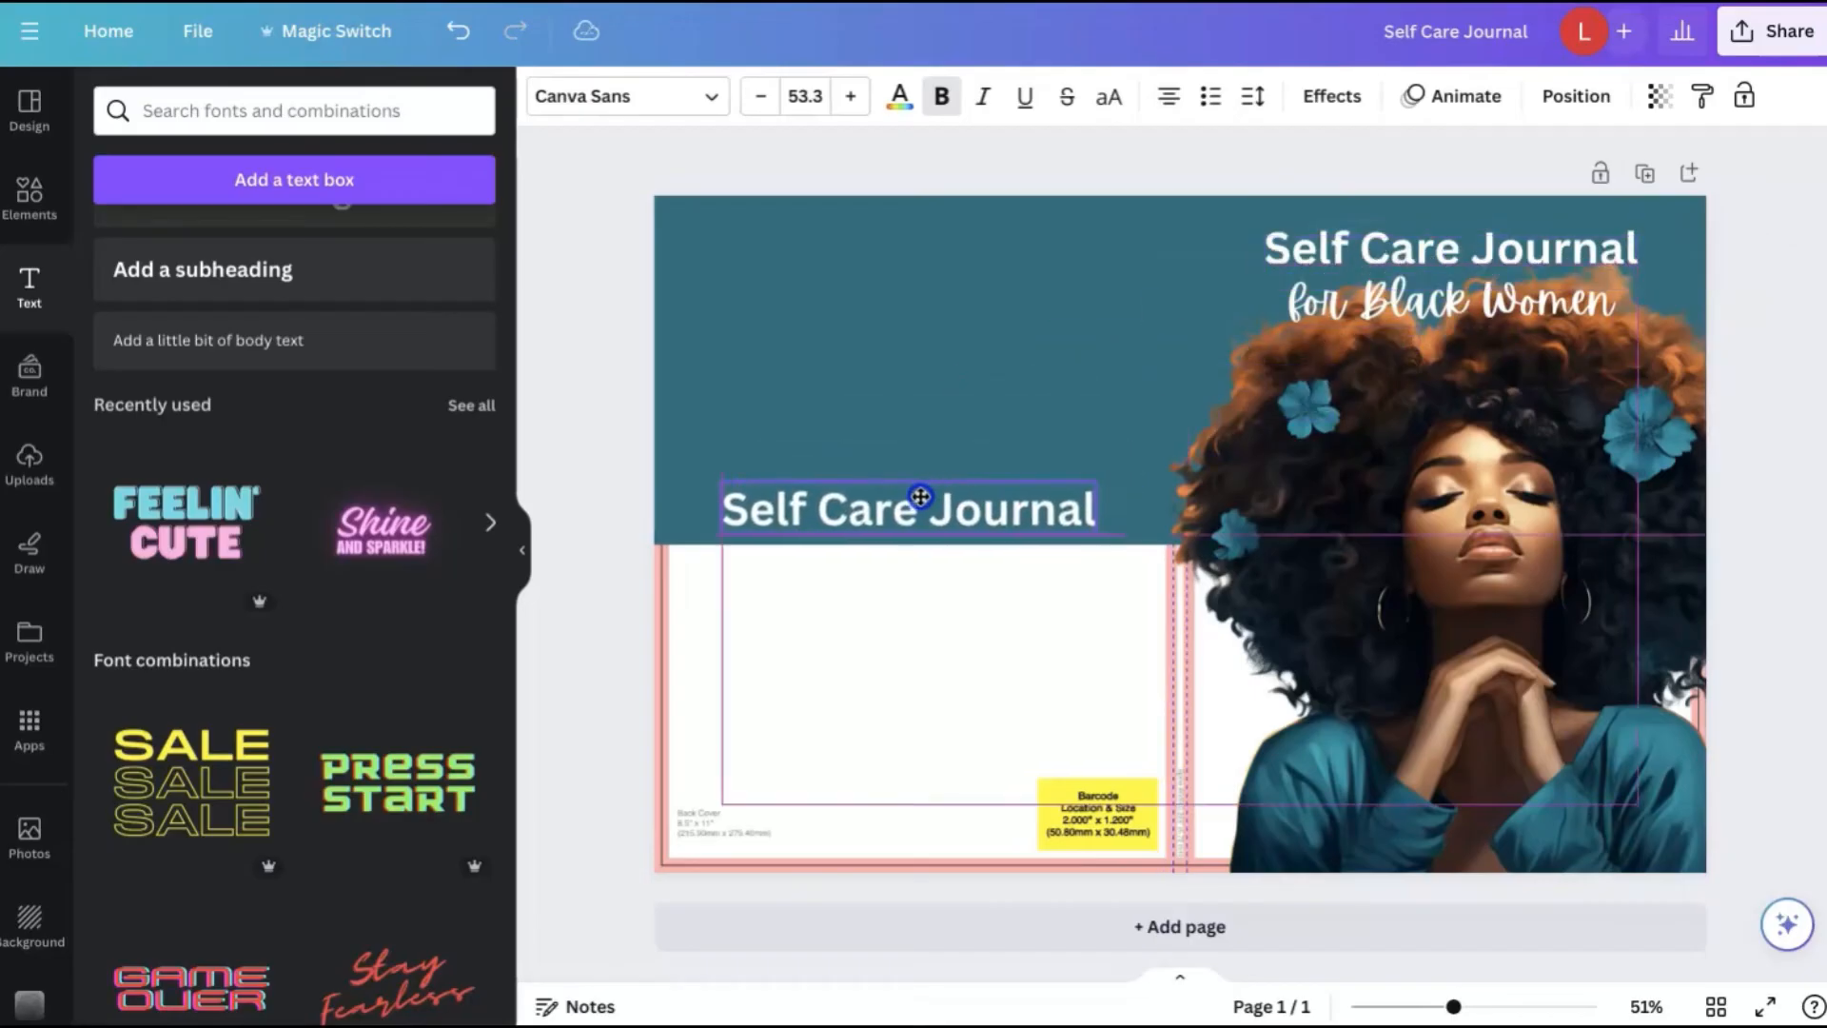
double_click(918, 496)
type("A")
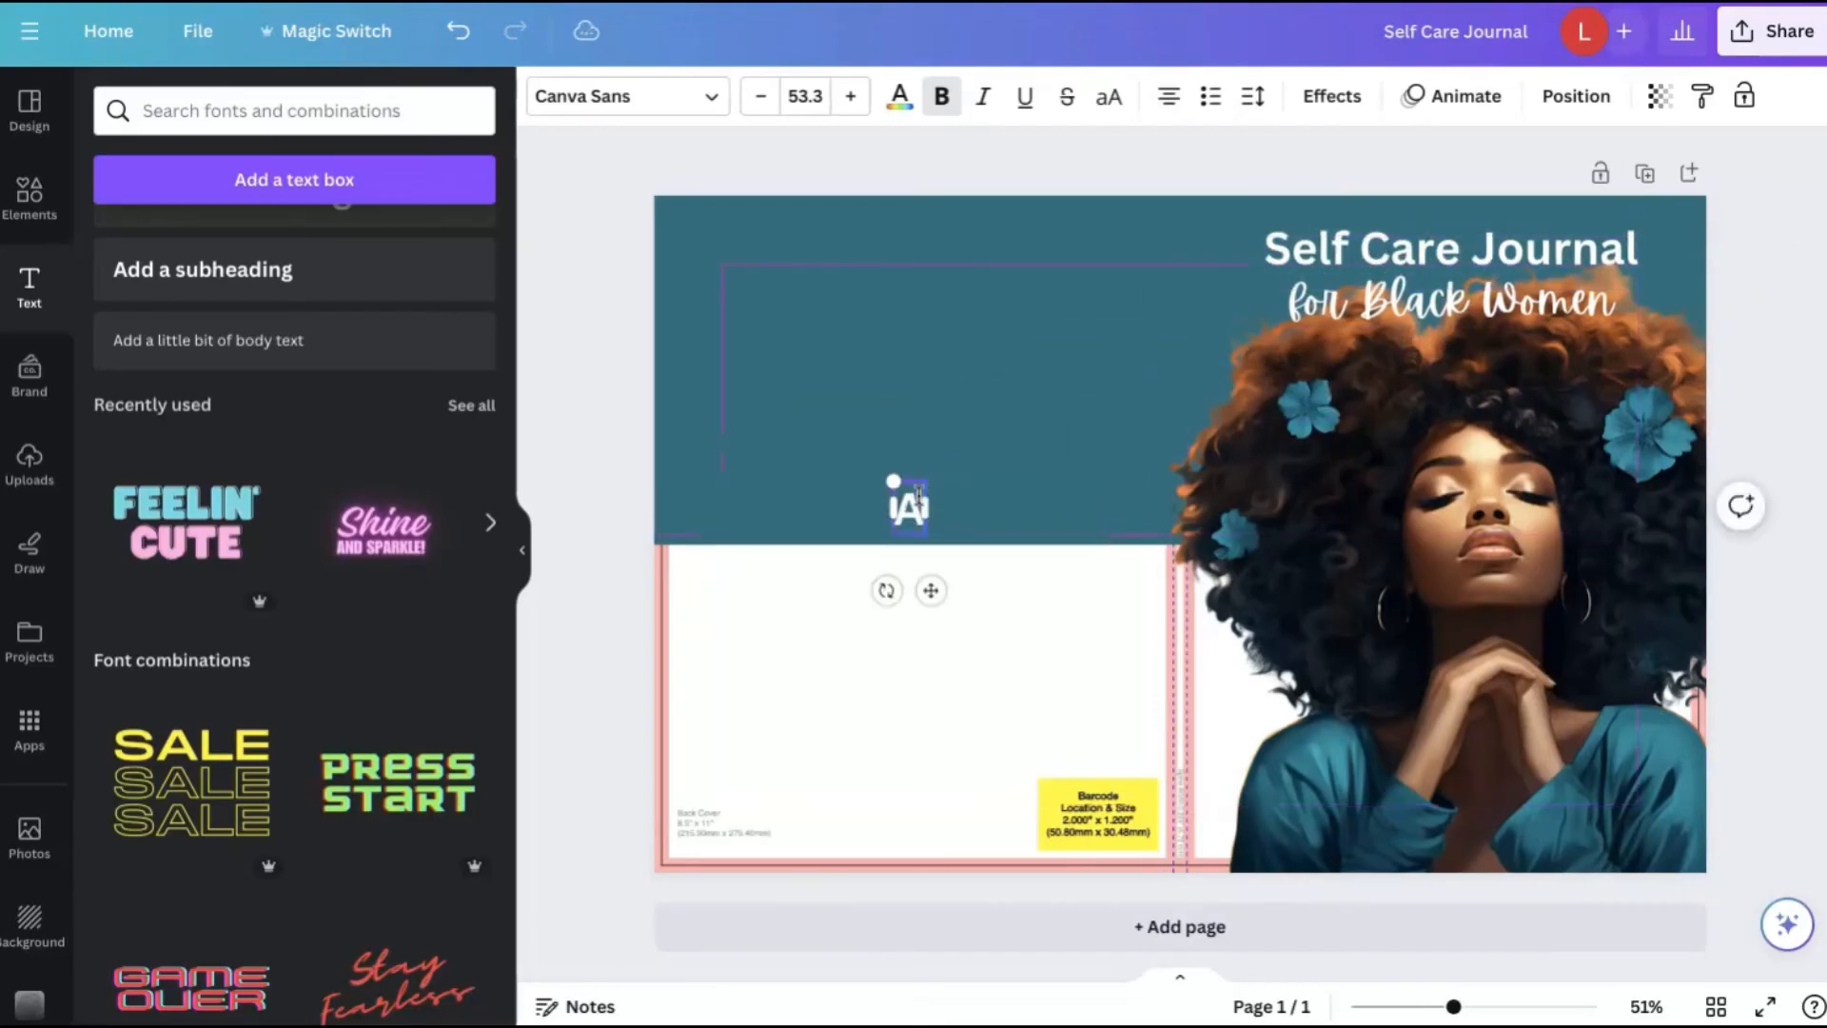
type(" safe s")
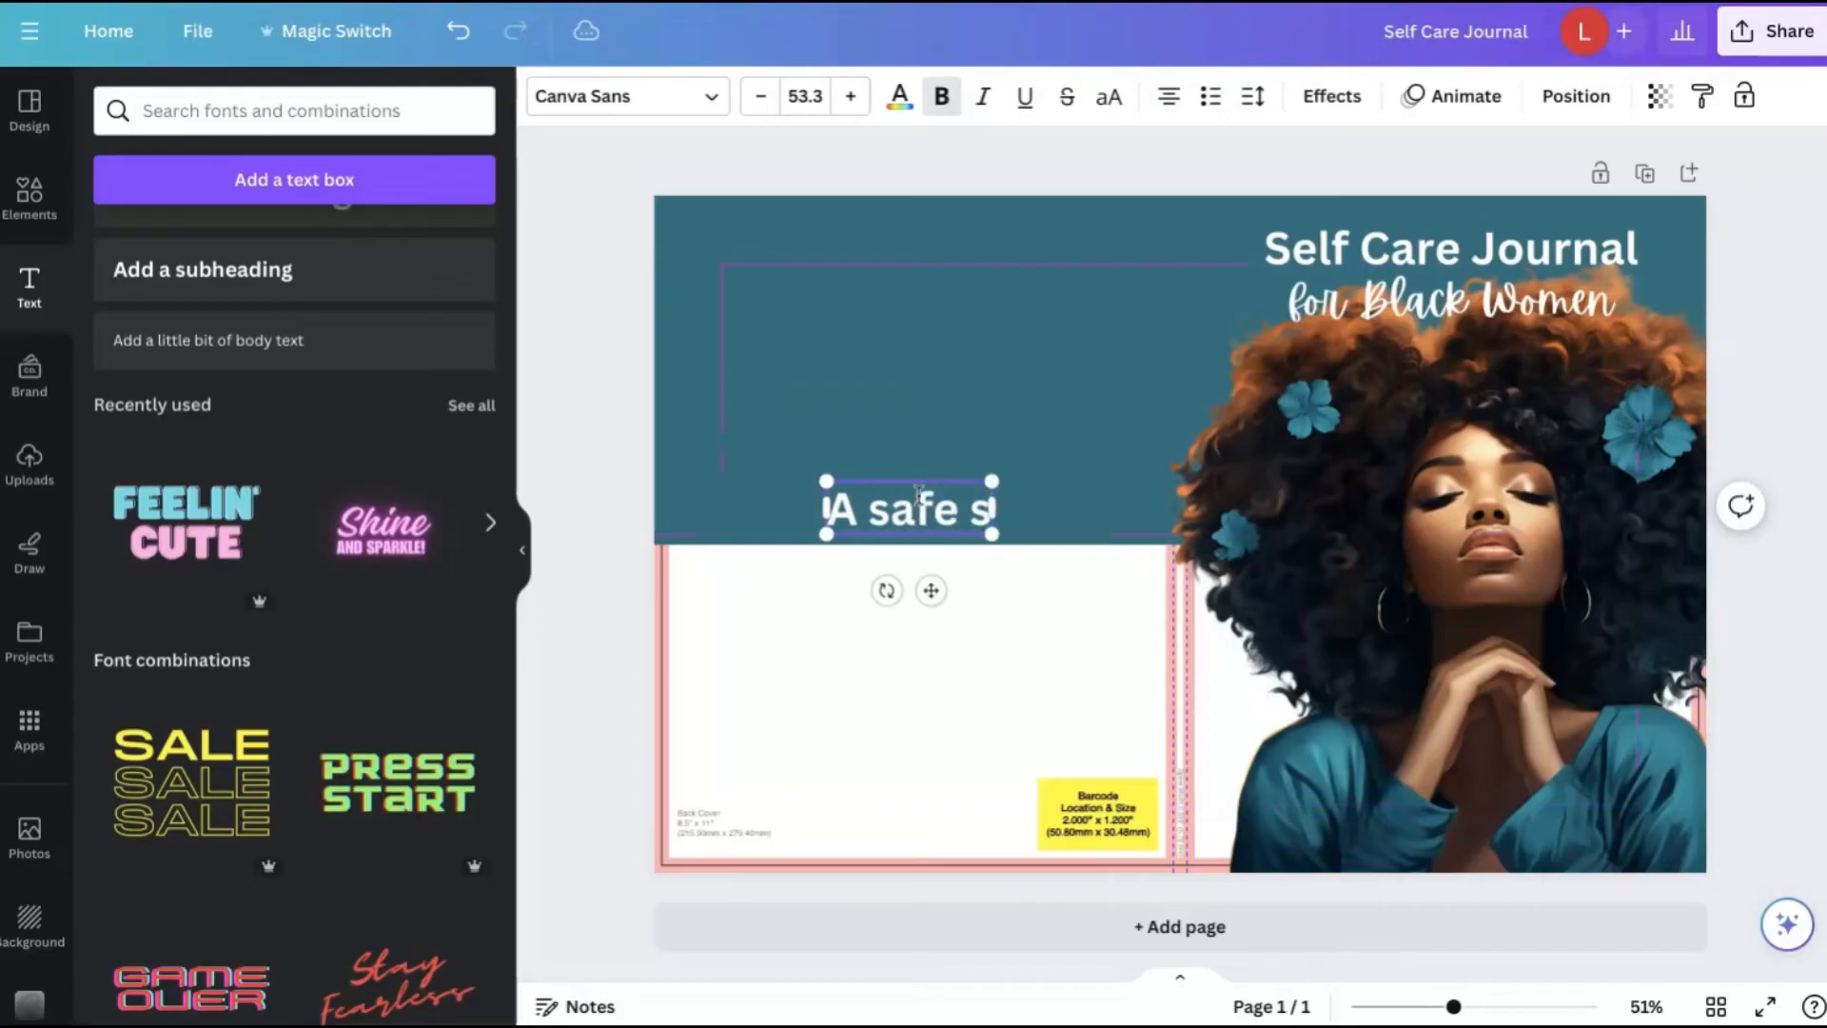
type("pace for")
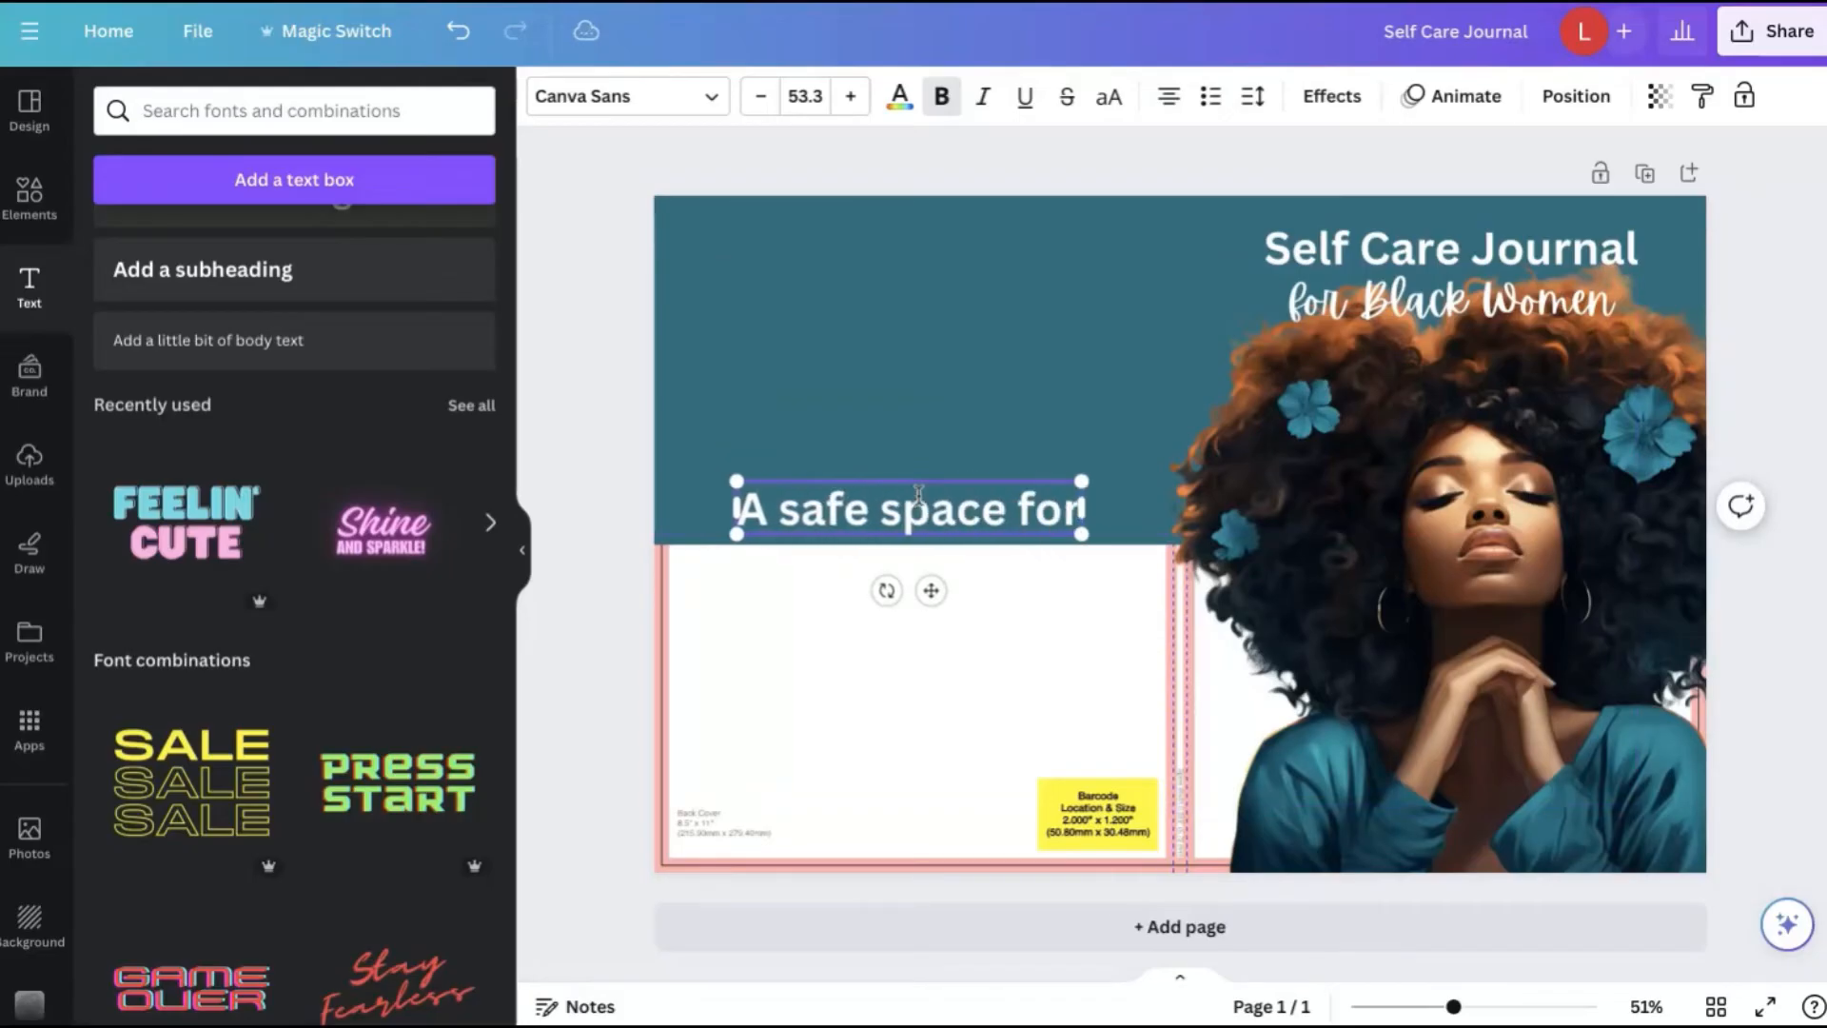
type(" thoughts")
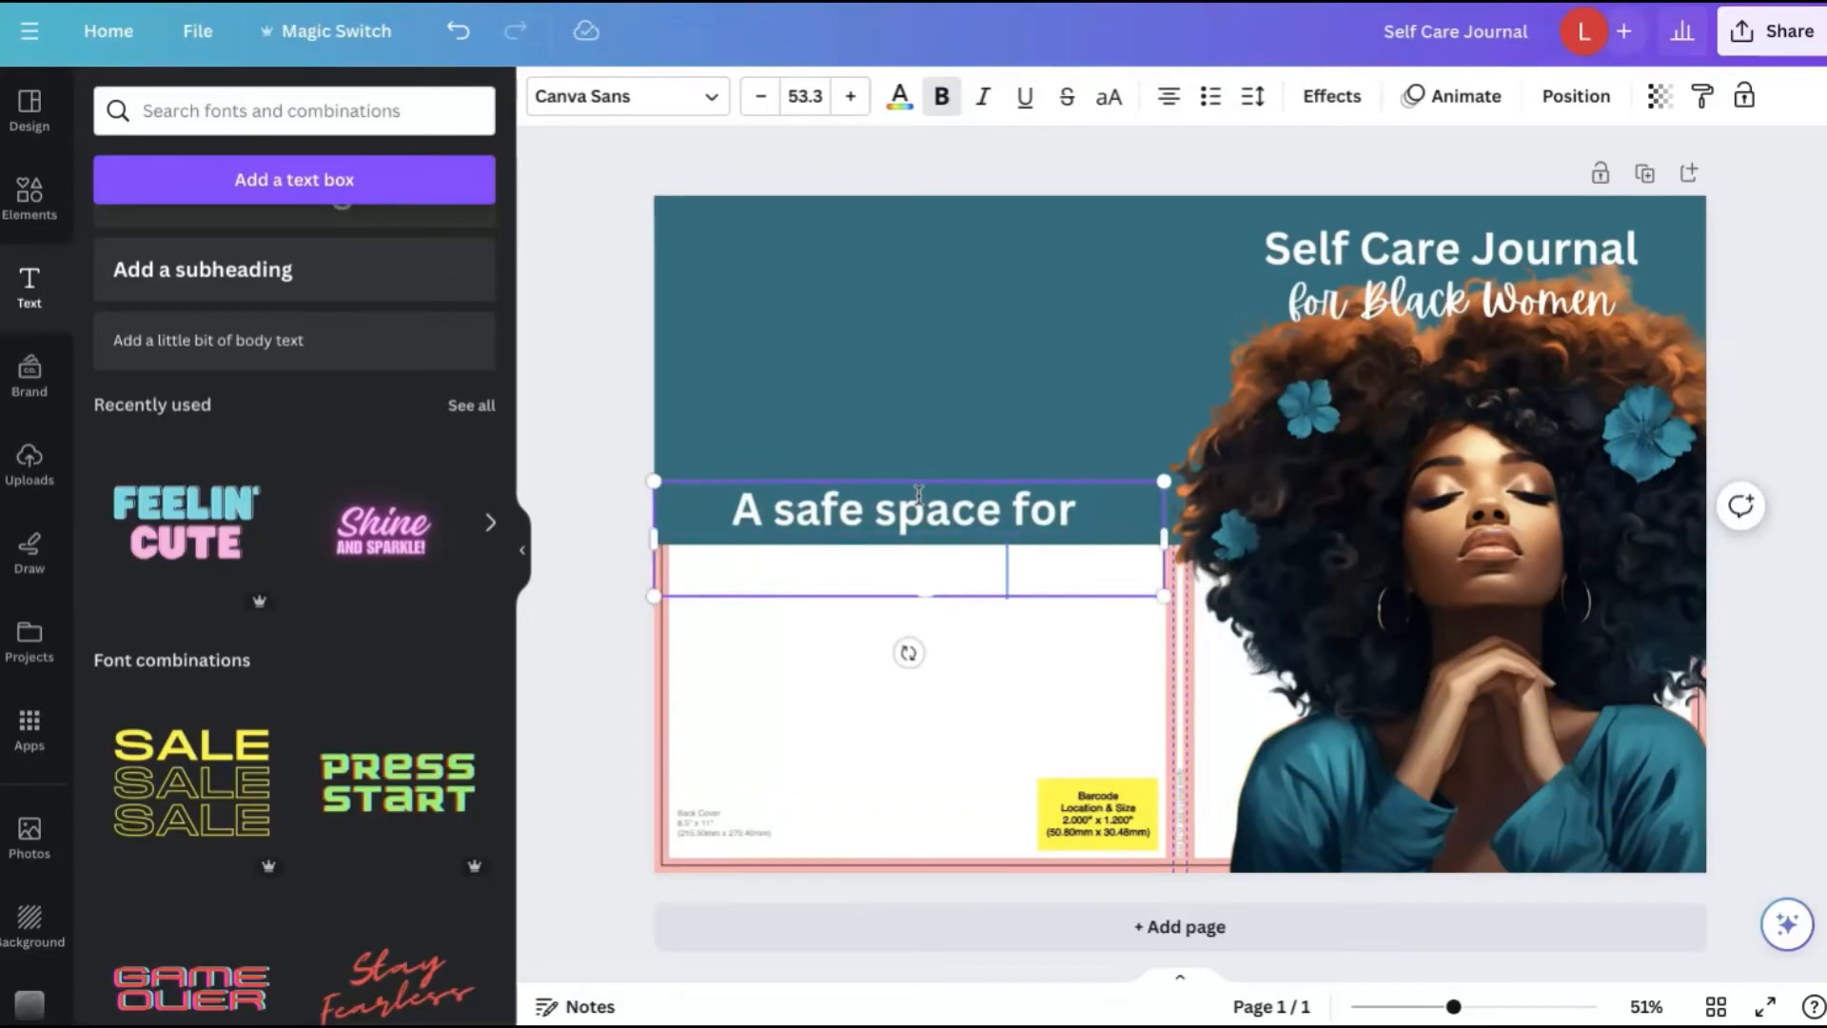
Step: Reduce the back cover tagline to font size 36.3
left_click(764, 98)
left_click(764, 98)
left_click(764, 98)
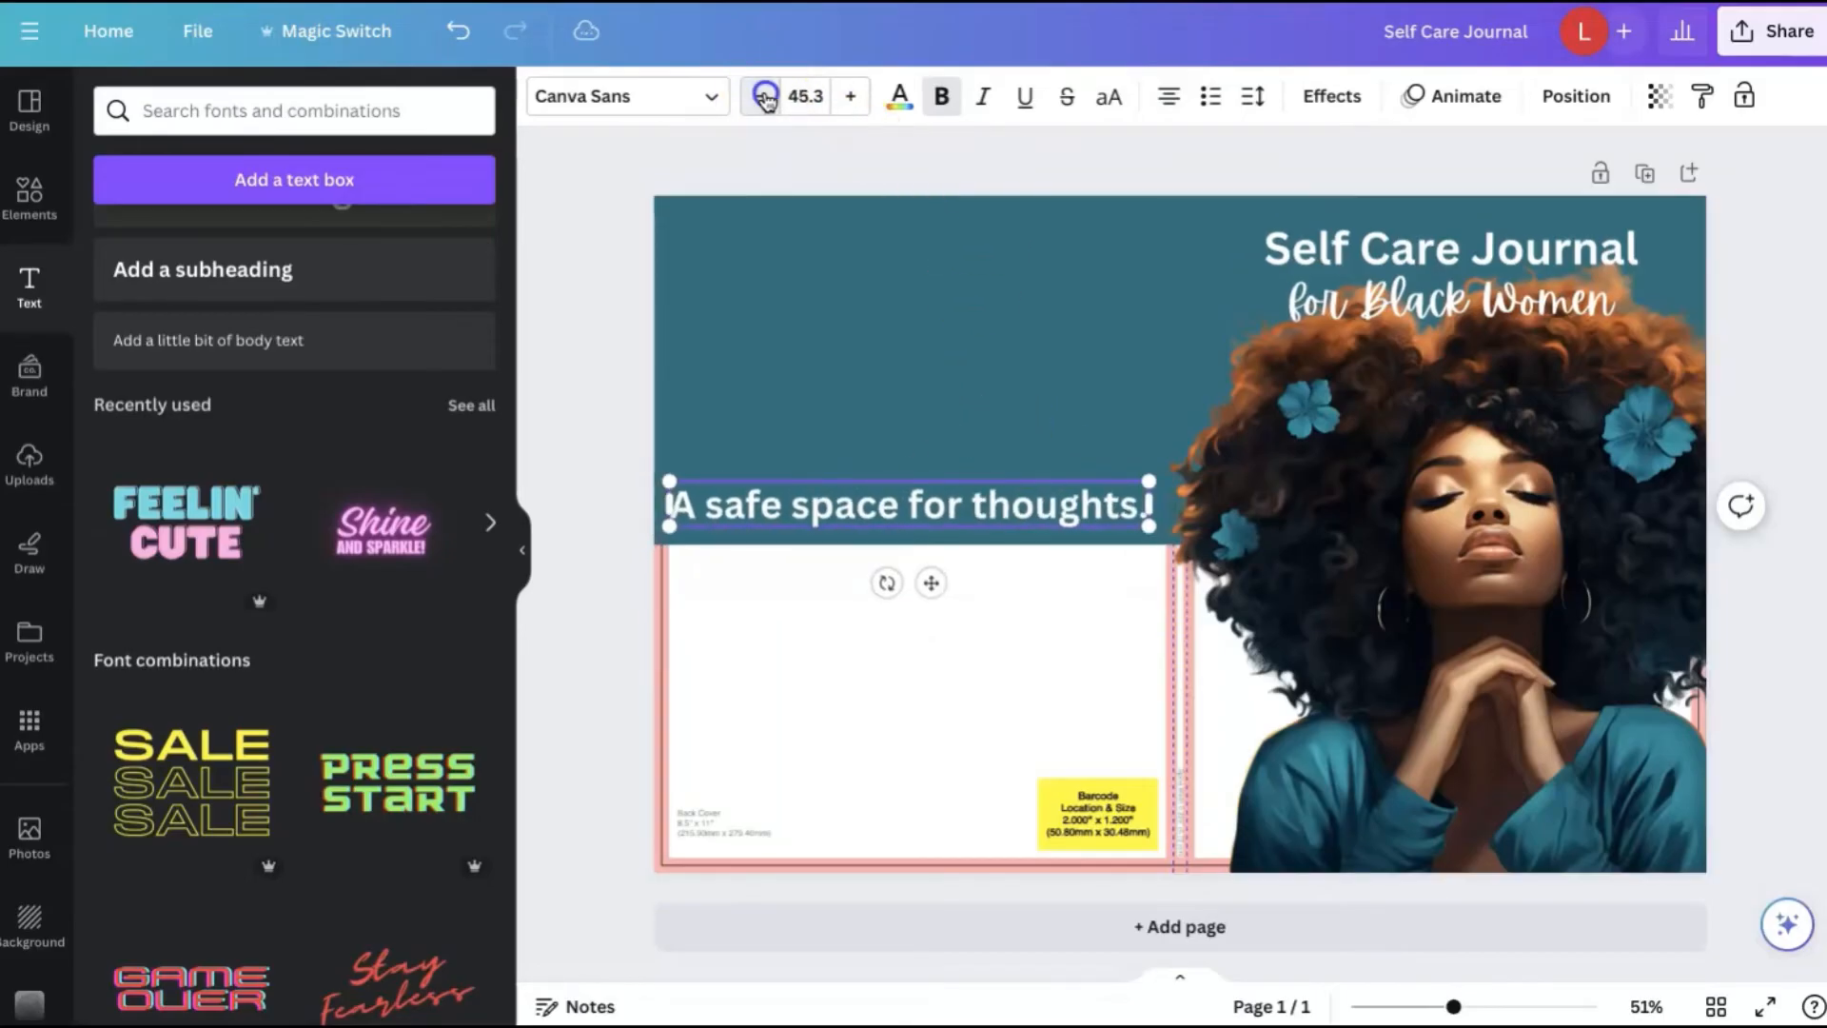
left_click(765, 98)
left_click(764, 98)
left_click(764, 98)
left_click(764, 98)
left_click(765, 96)
left_click(764, 96)
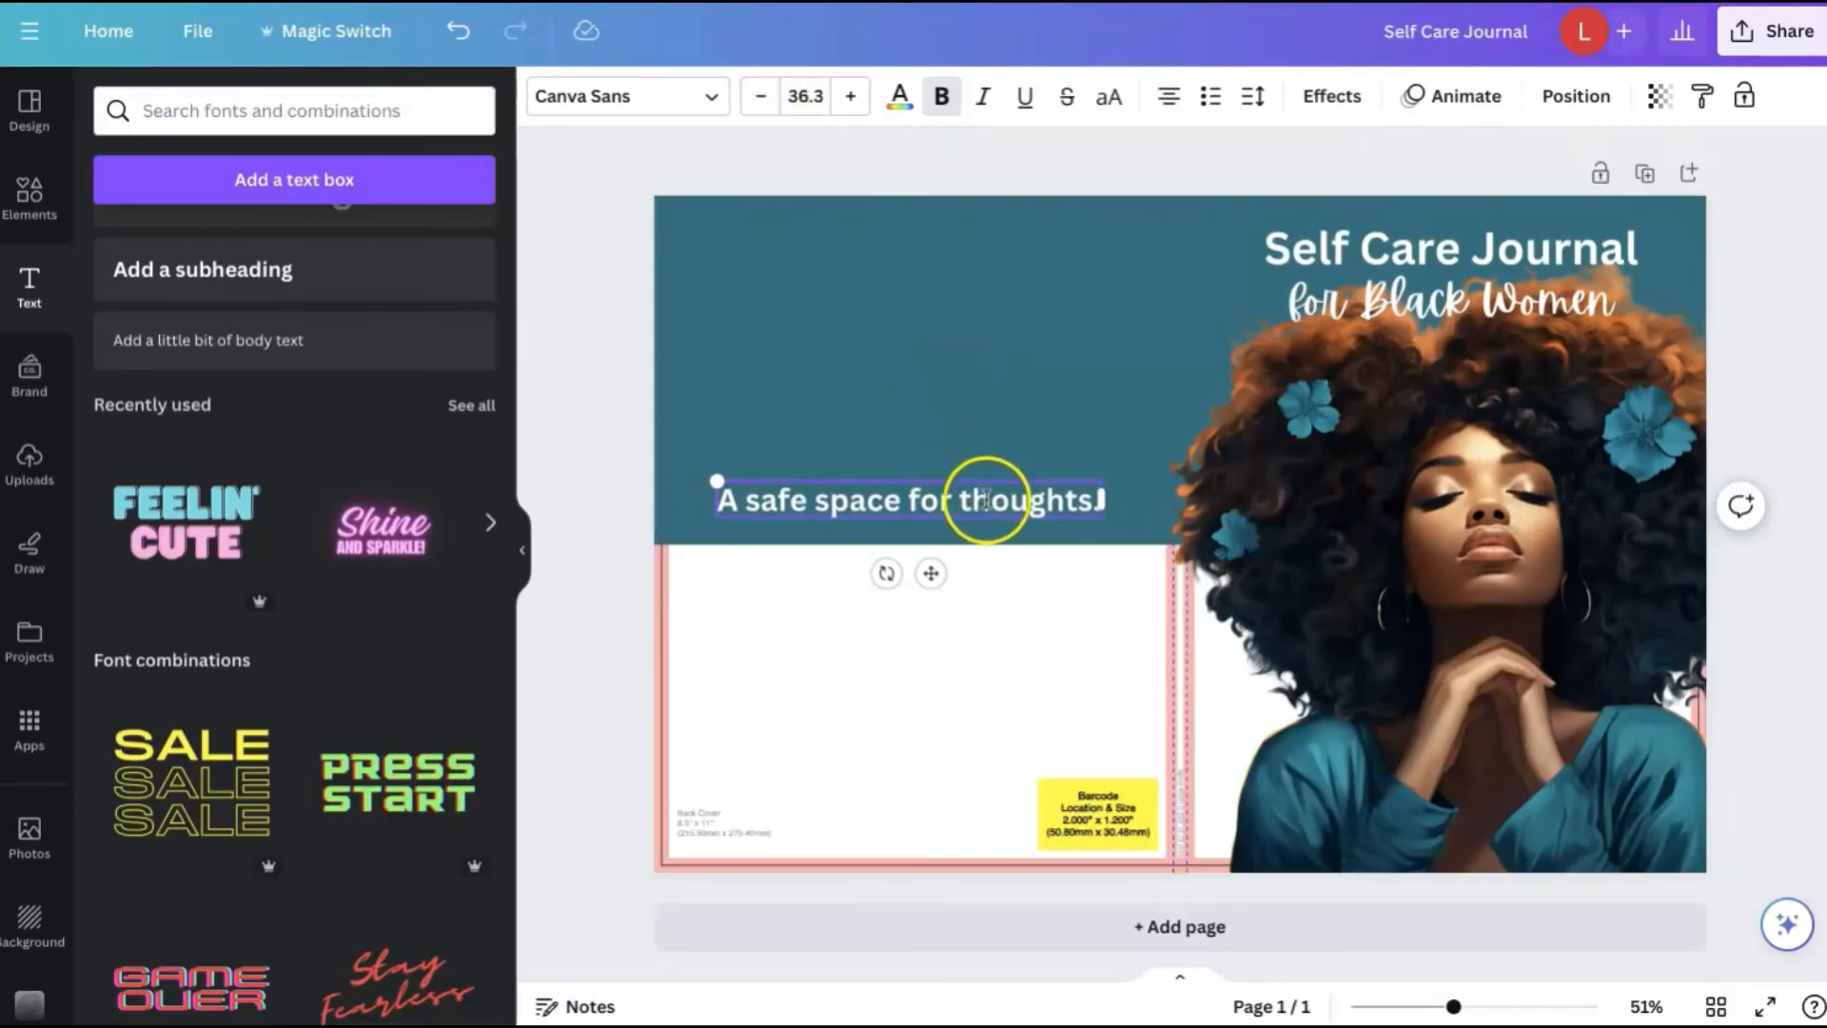
left_click(1777, 420)
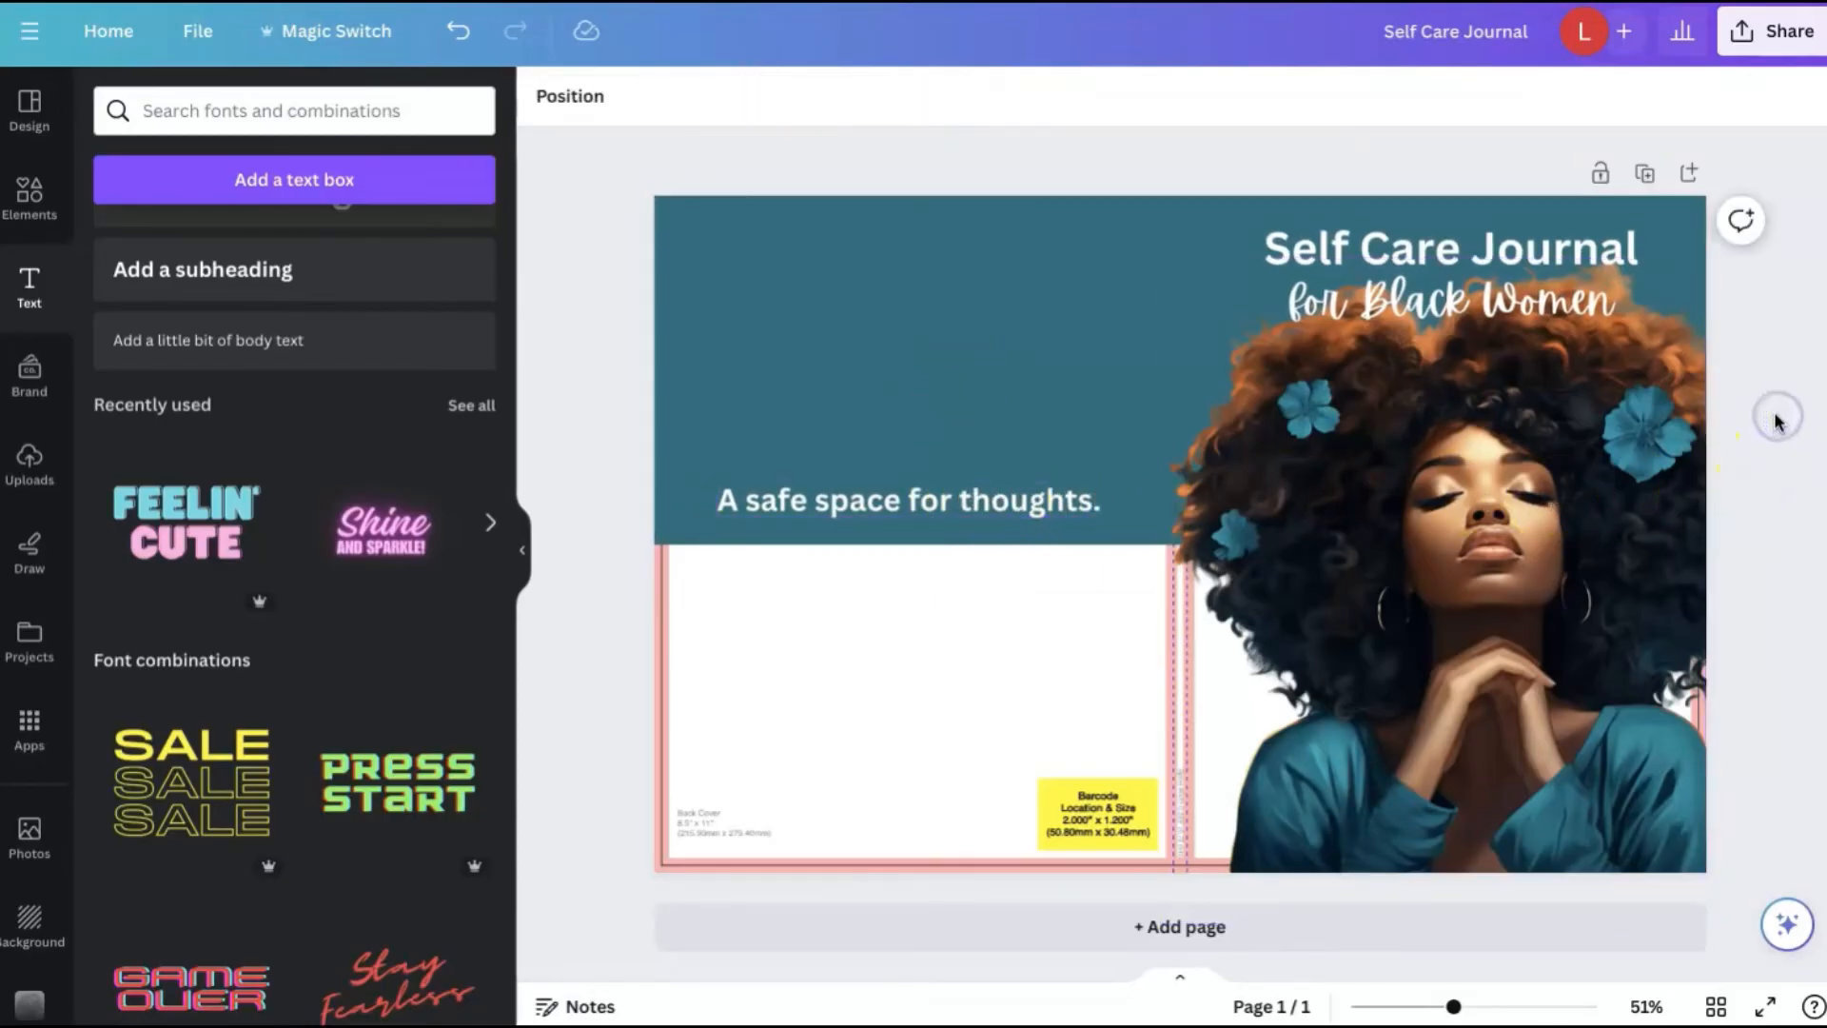
Step: Delete the remaining KDP template image and move the tagline to the middle of the back cover
left_click(1063, 716)
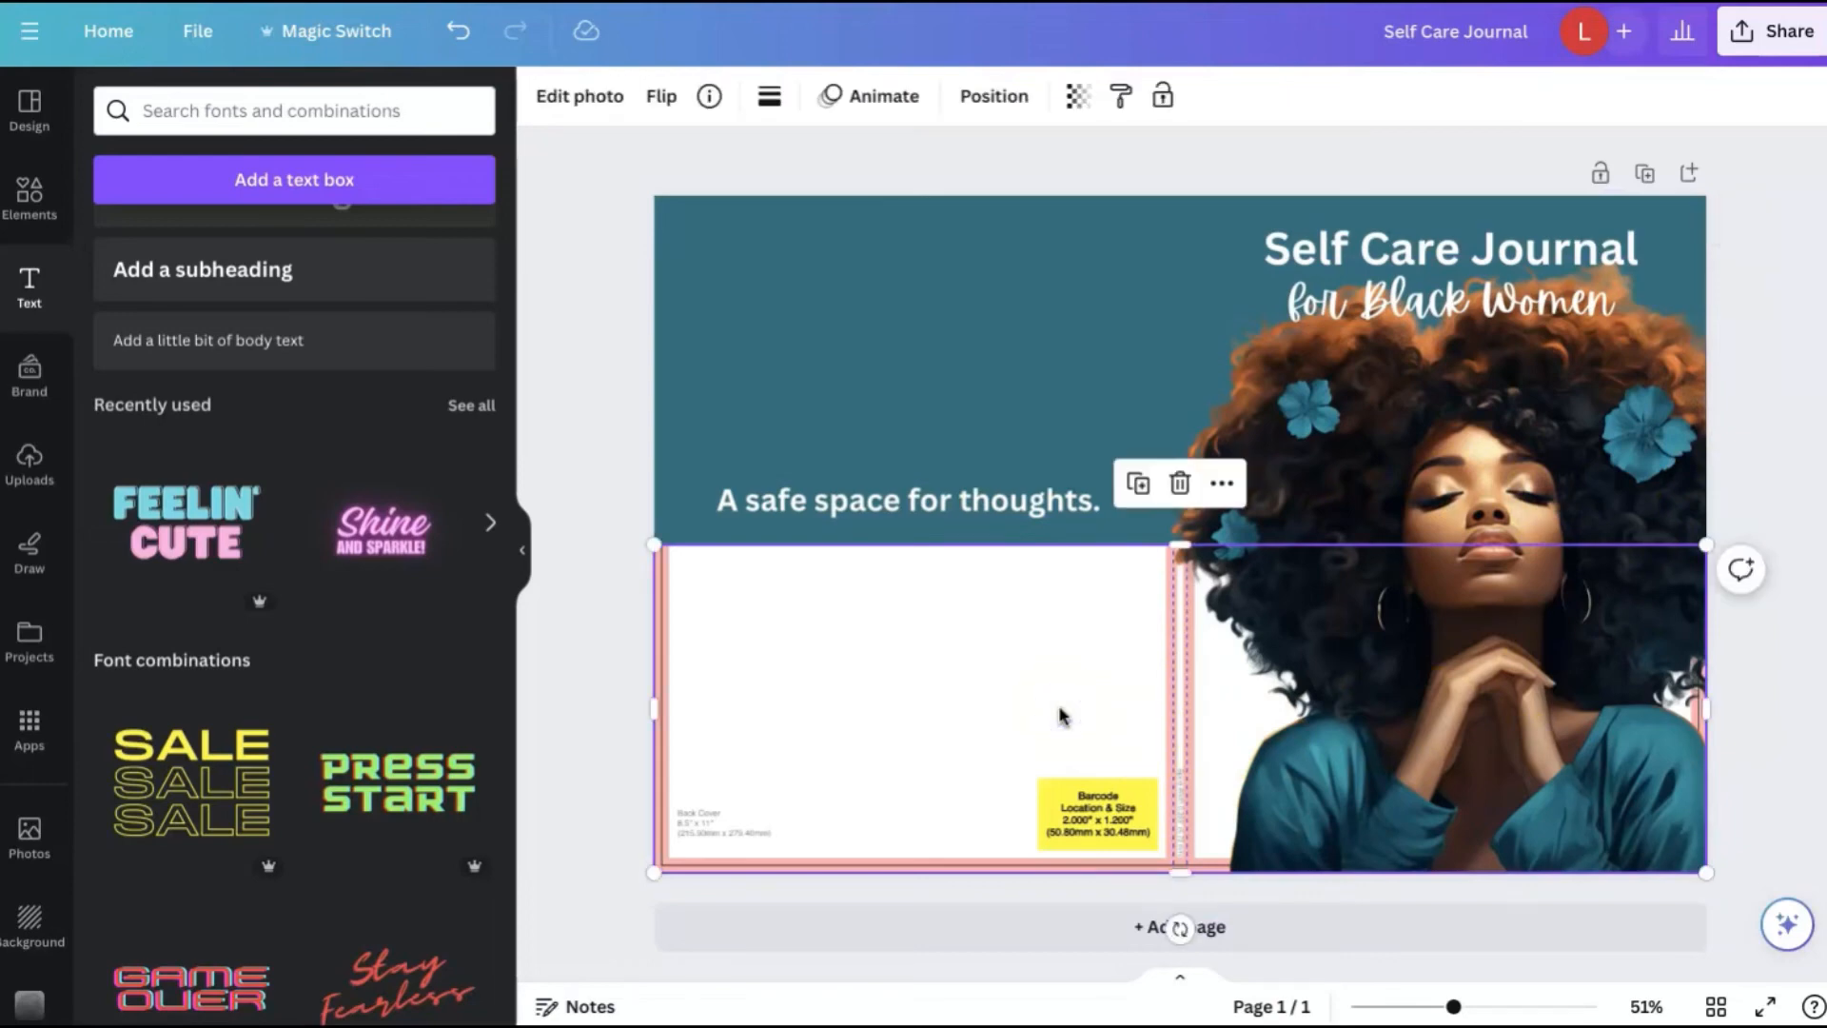
key("Delete")
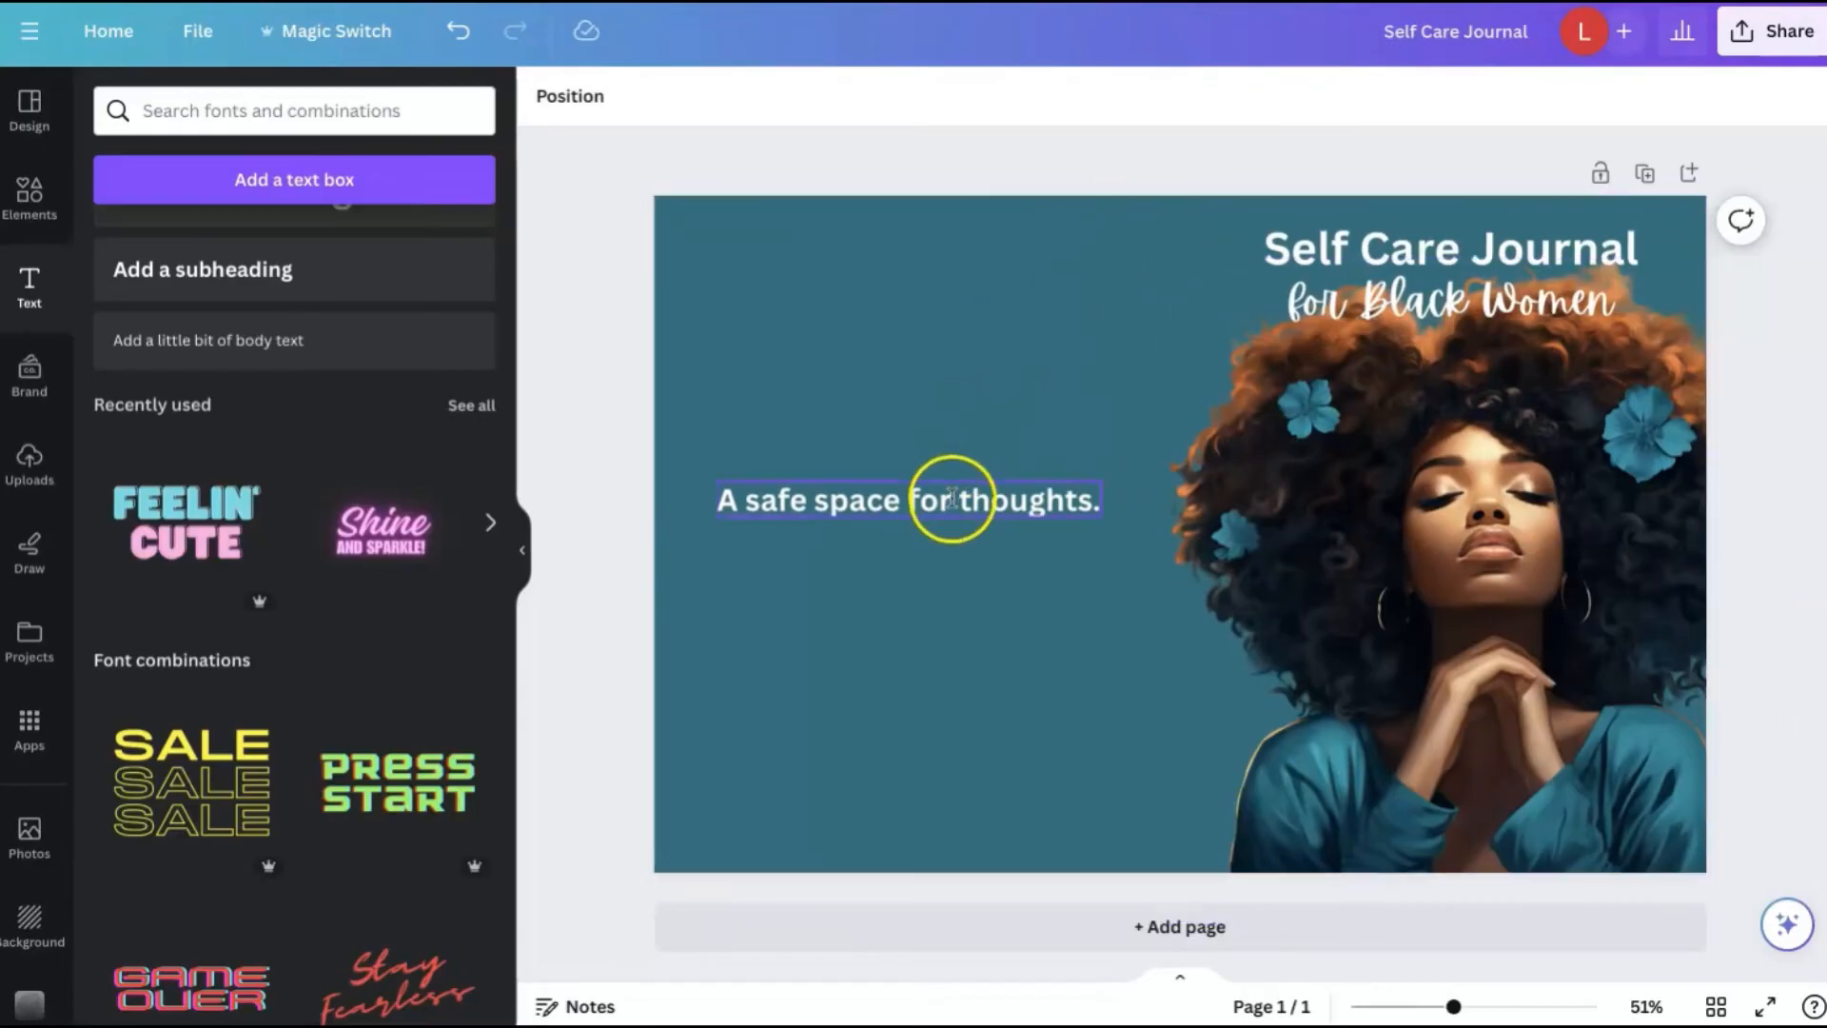
left_click_drag(949, 498, 954, 534)
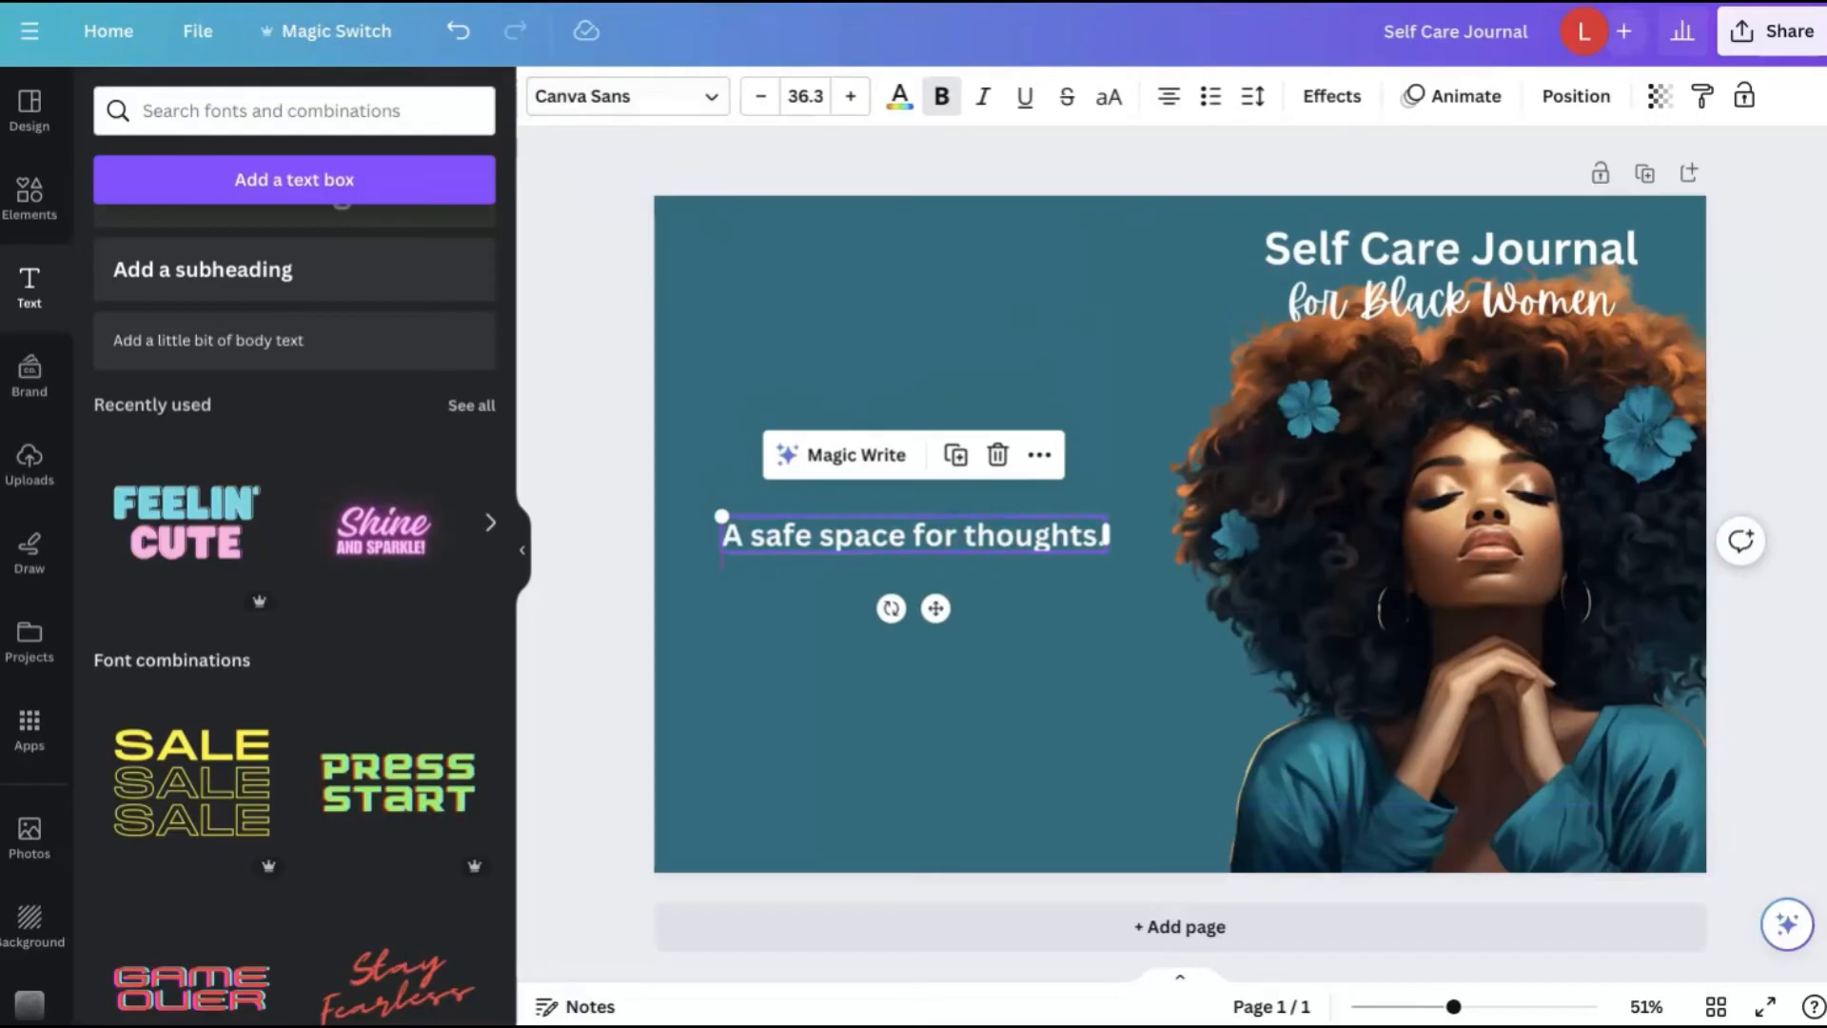
Step: Apply a Glow shadow to the portrait in yellow #FFDE00 with a blur amount of 0
left_click(1481, 548)
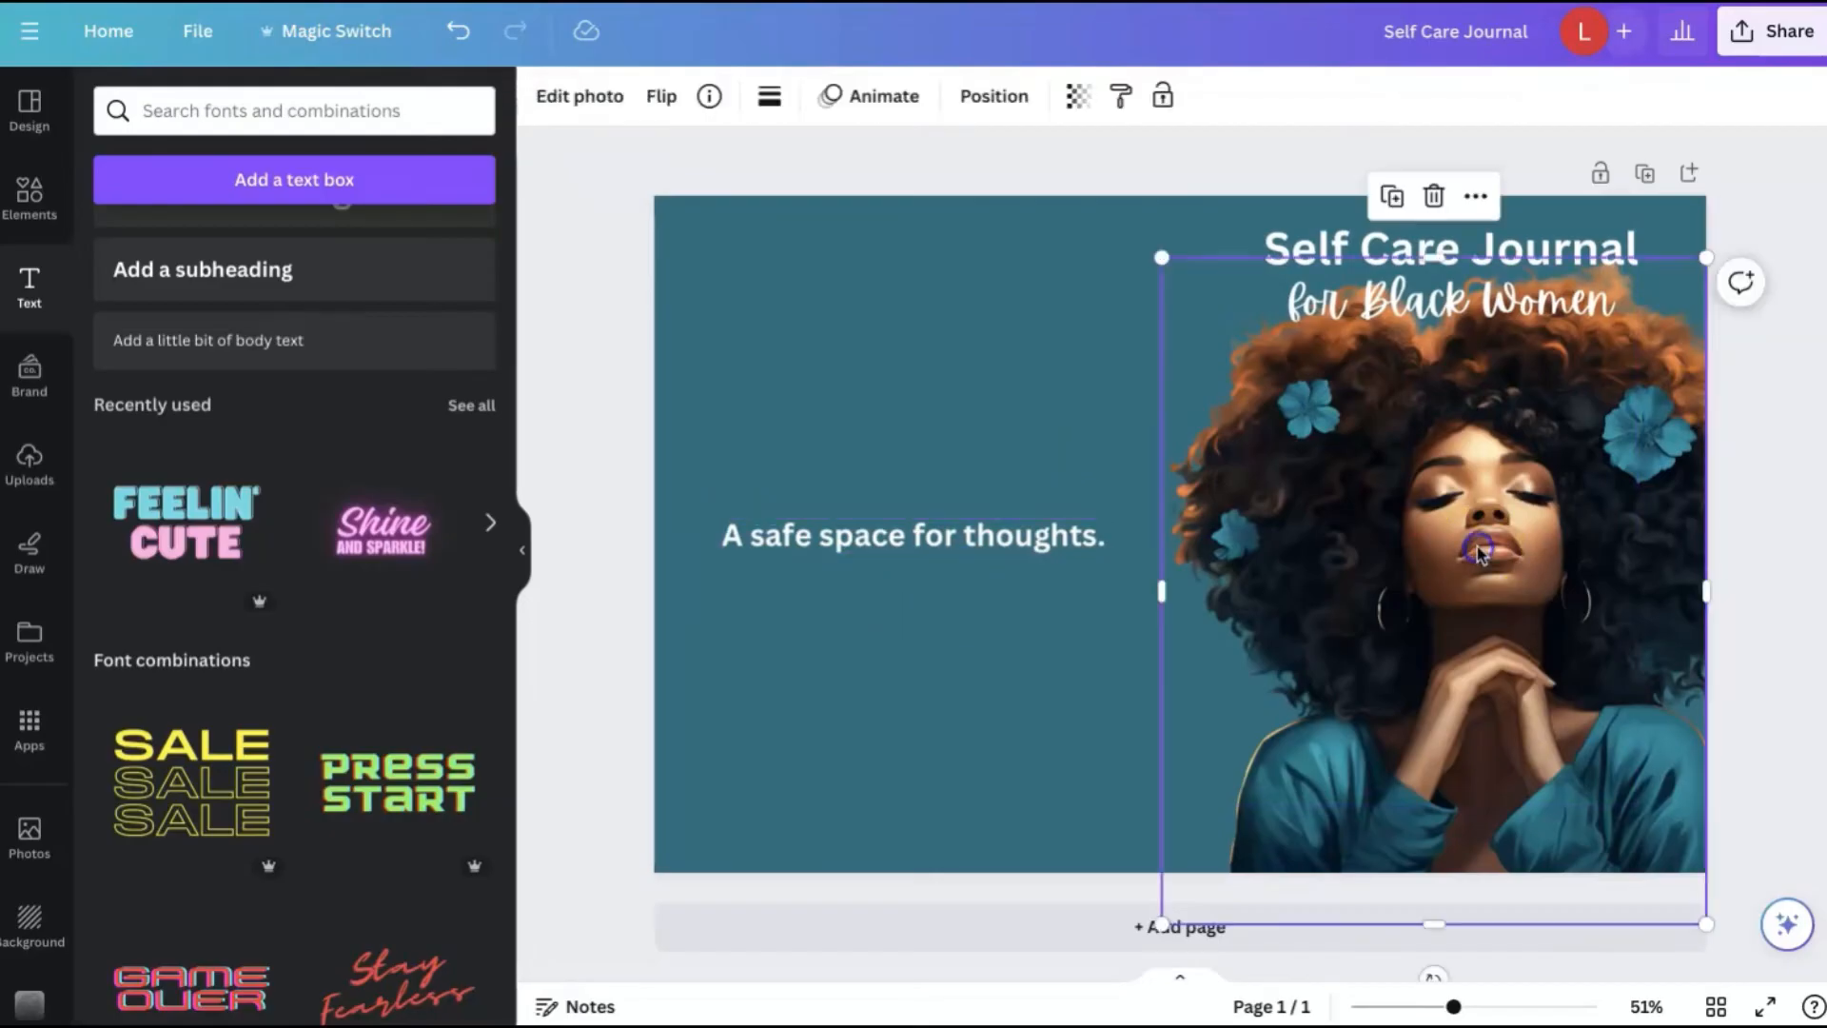
left_click(547, 95)
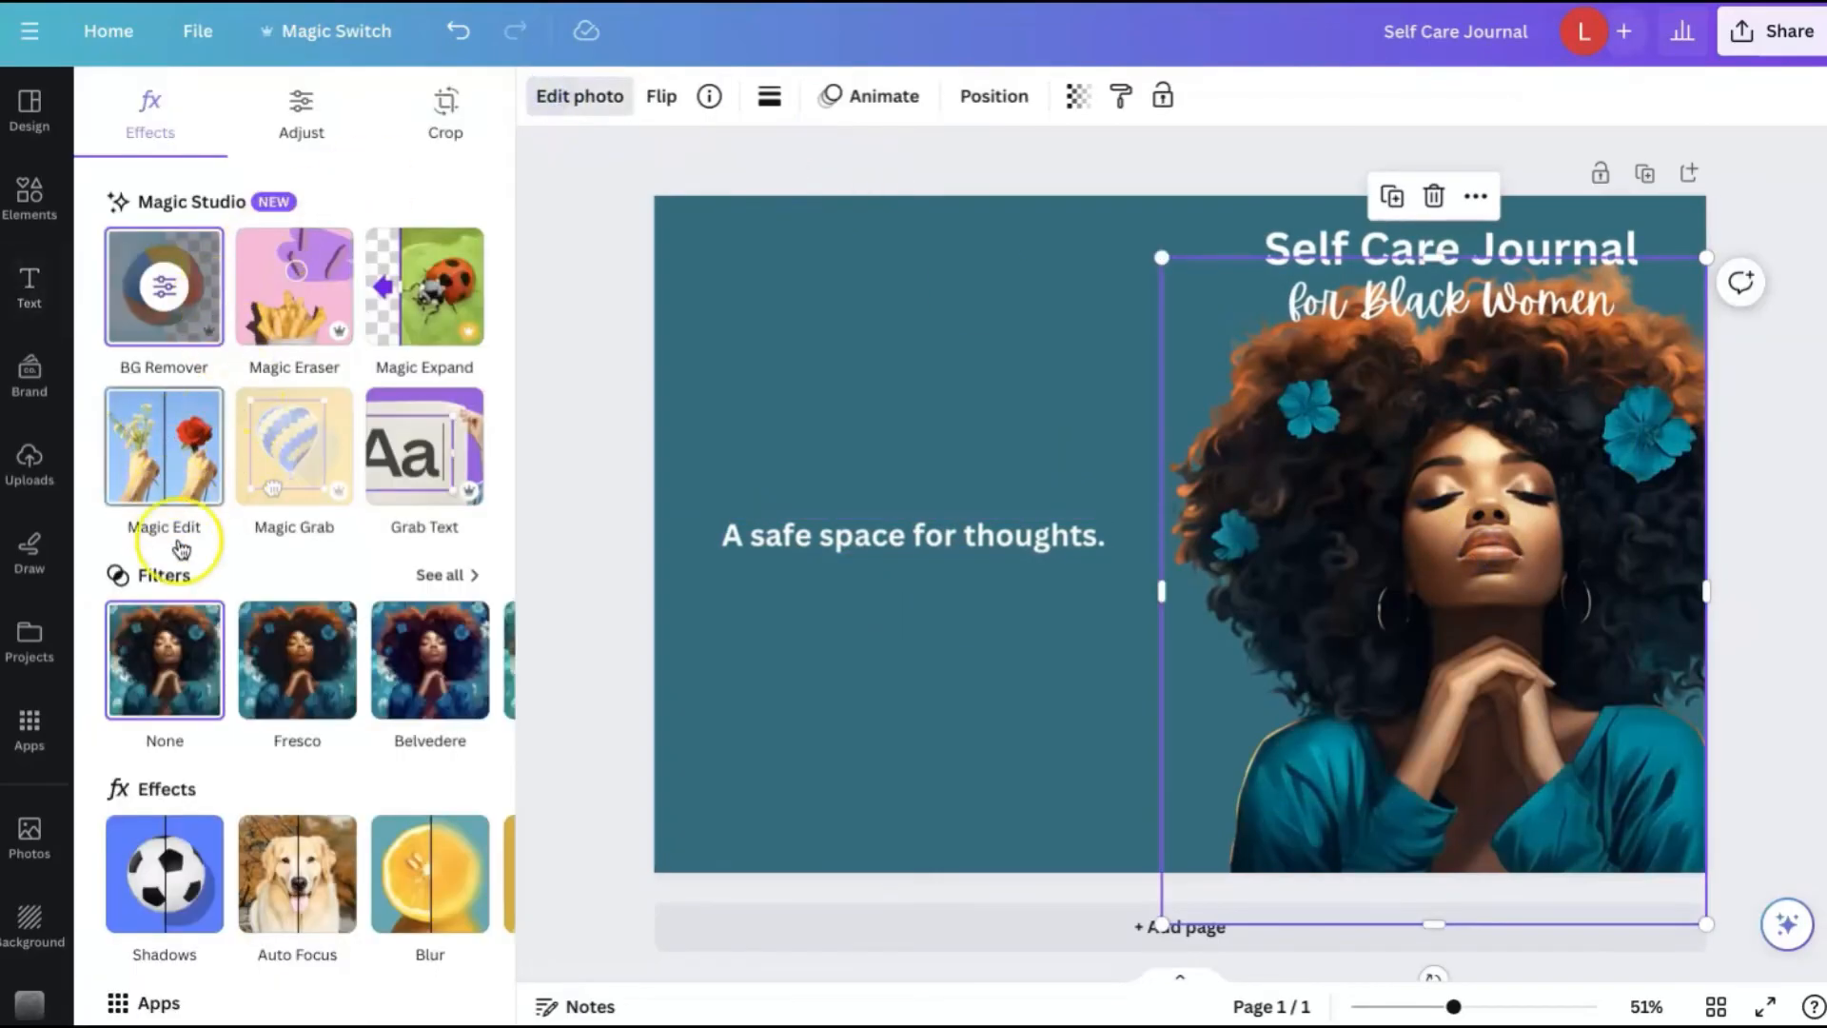
left_click(157, 871)
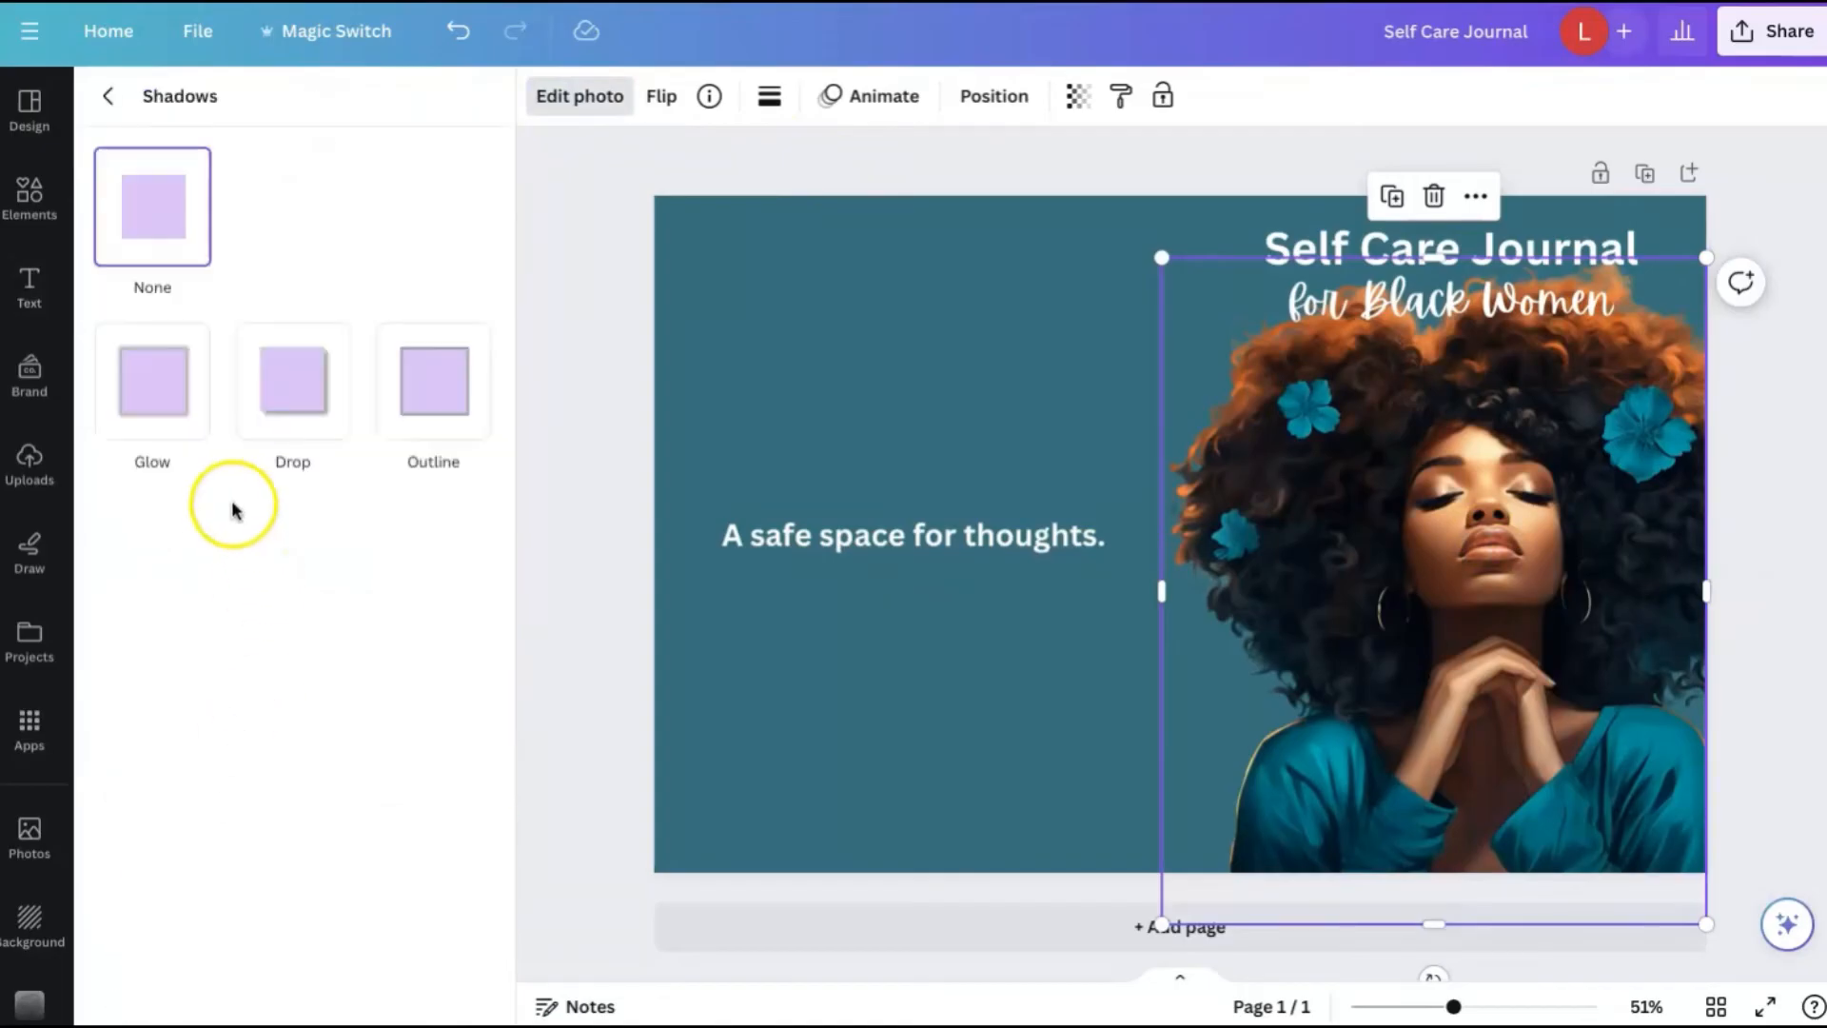
left_click(178, 413)
left_click(476, 829)
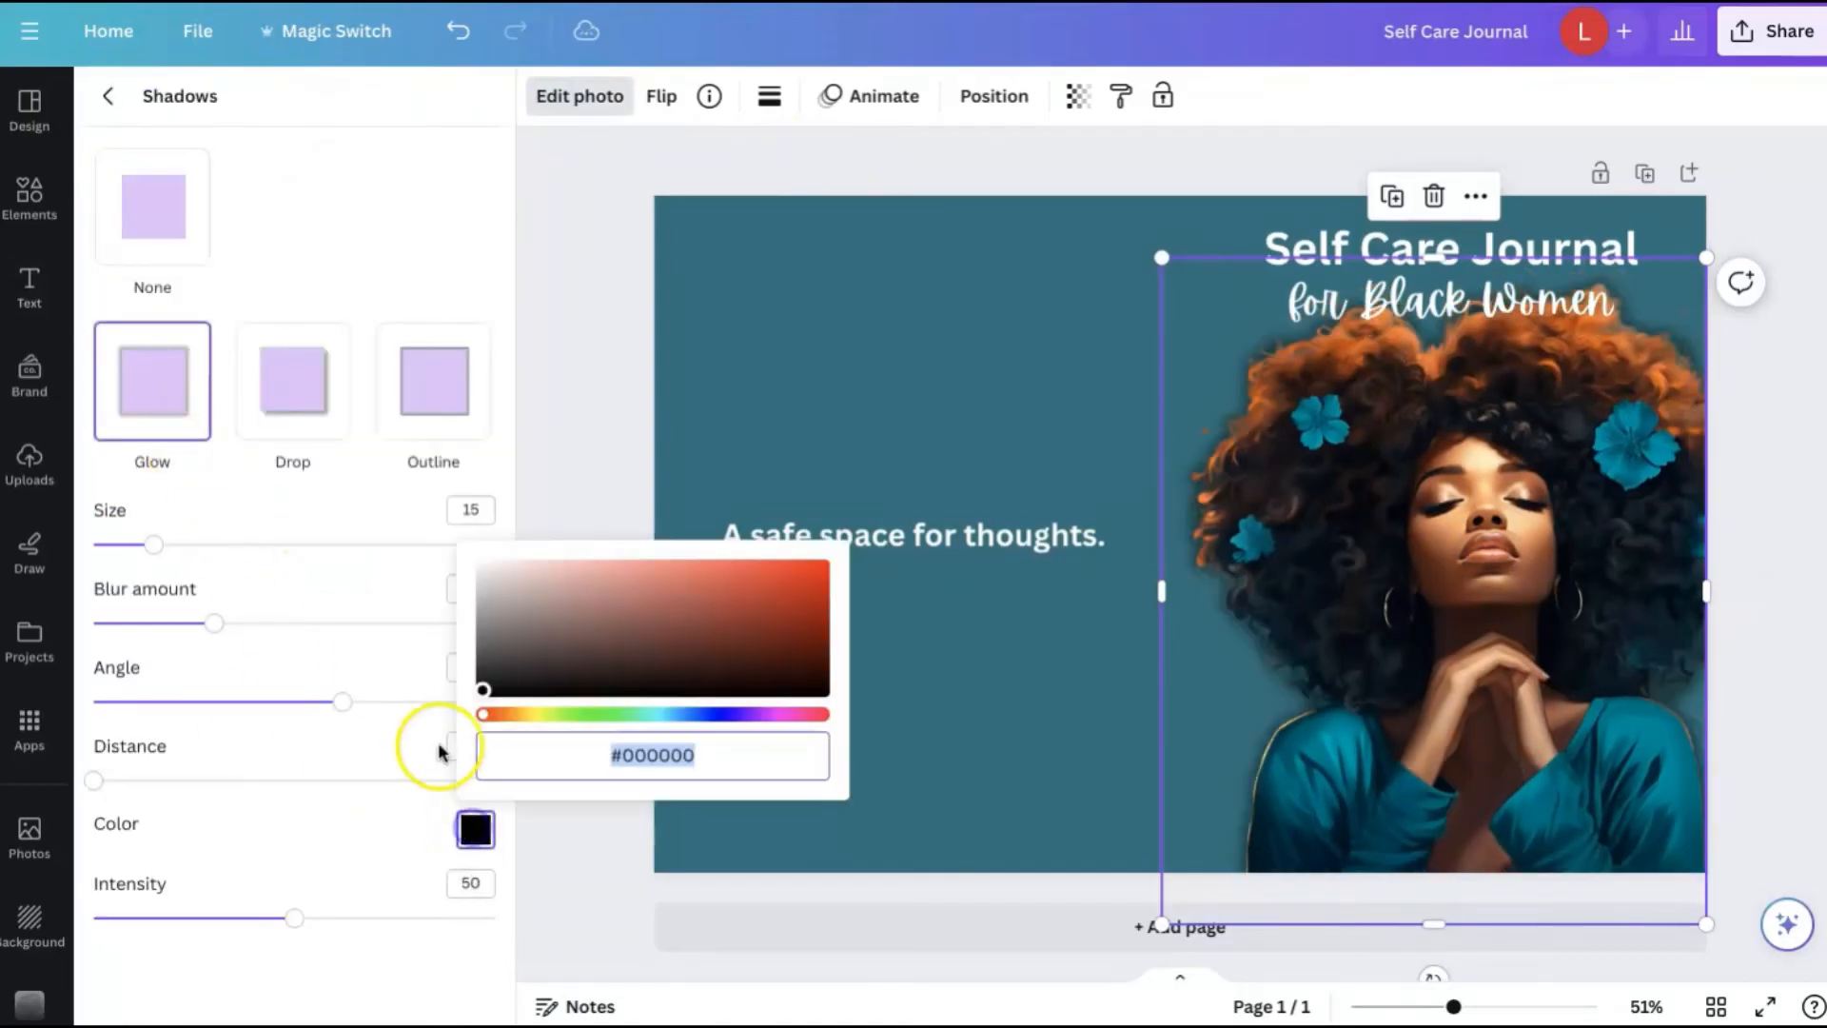
left_click_drag(482, 715, 875, 455)
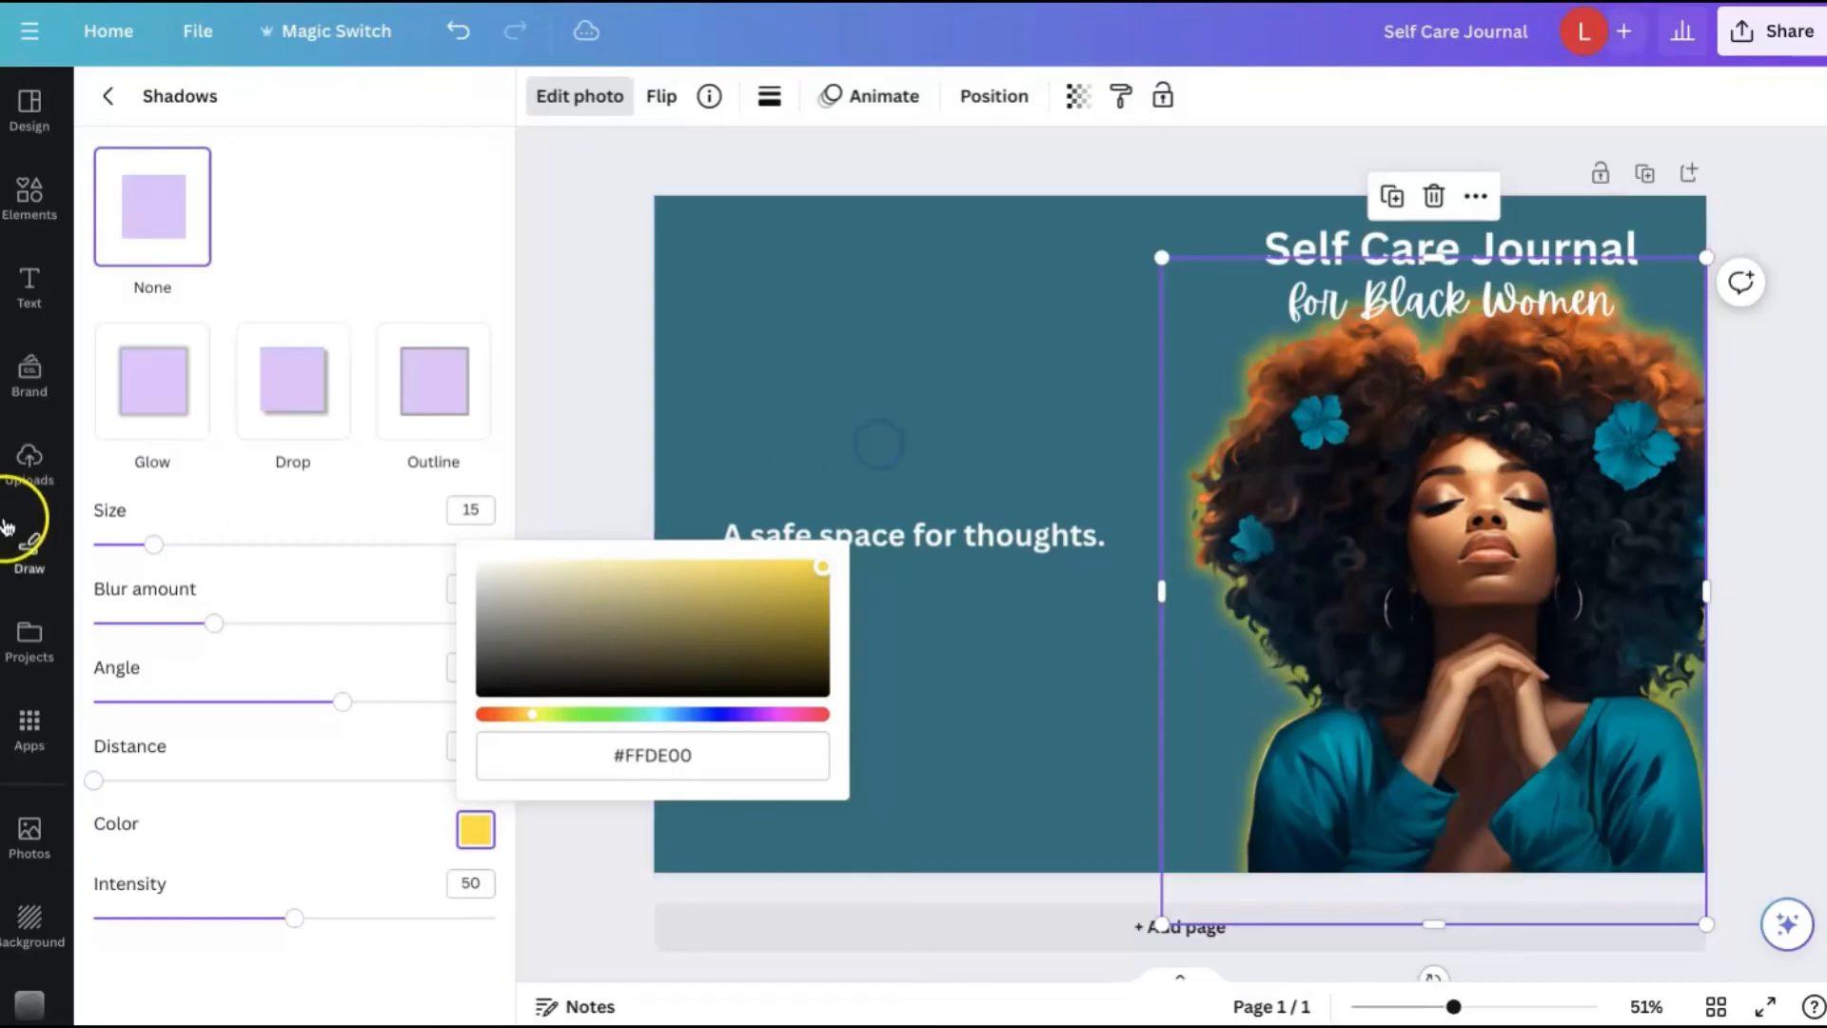
left_click(244, 571)
left_click_drag(213, 622, 93, 624)
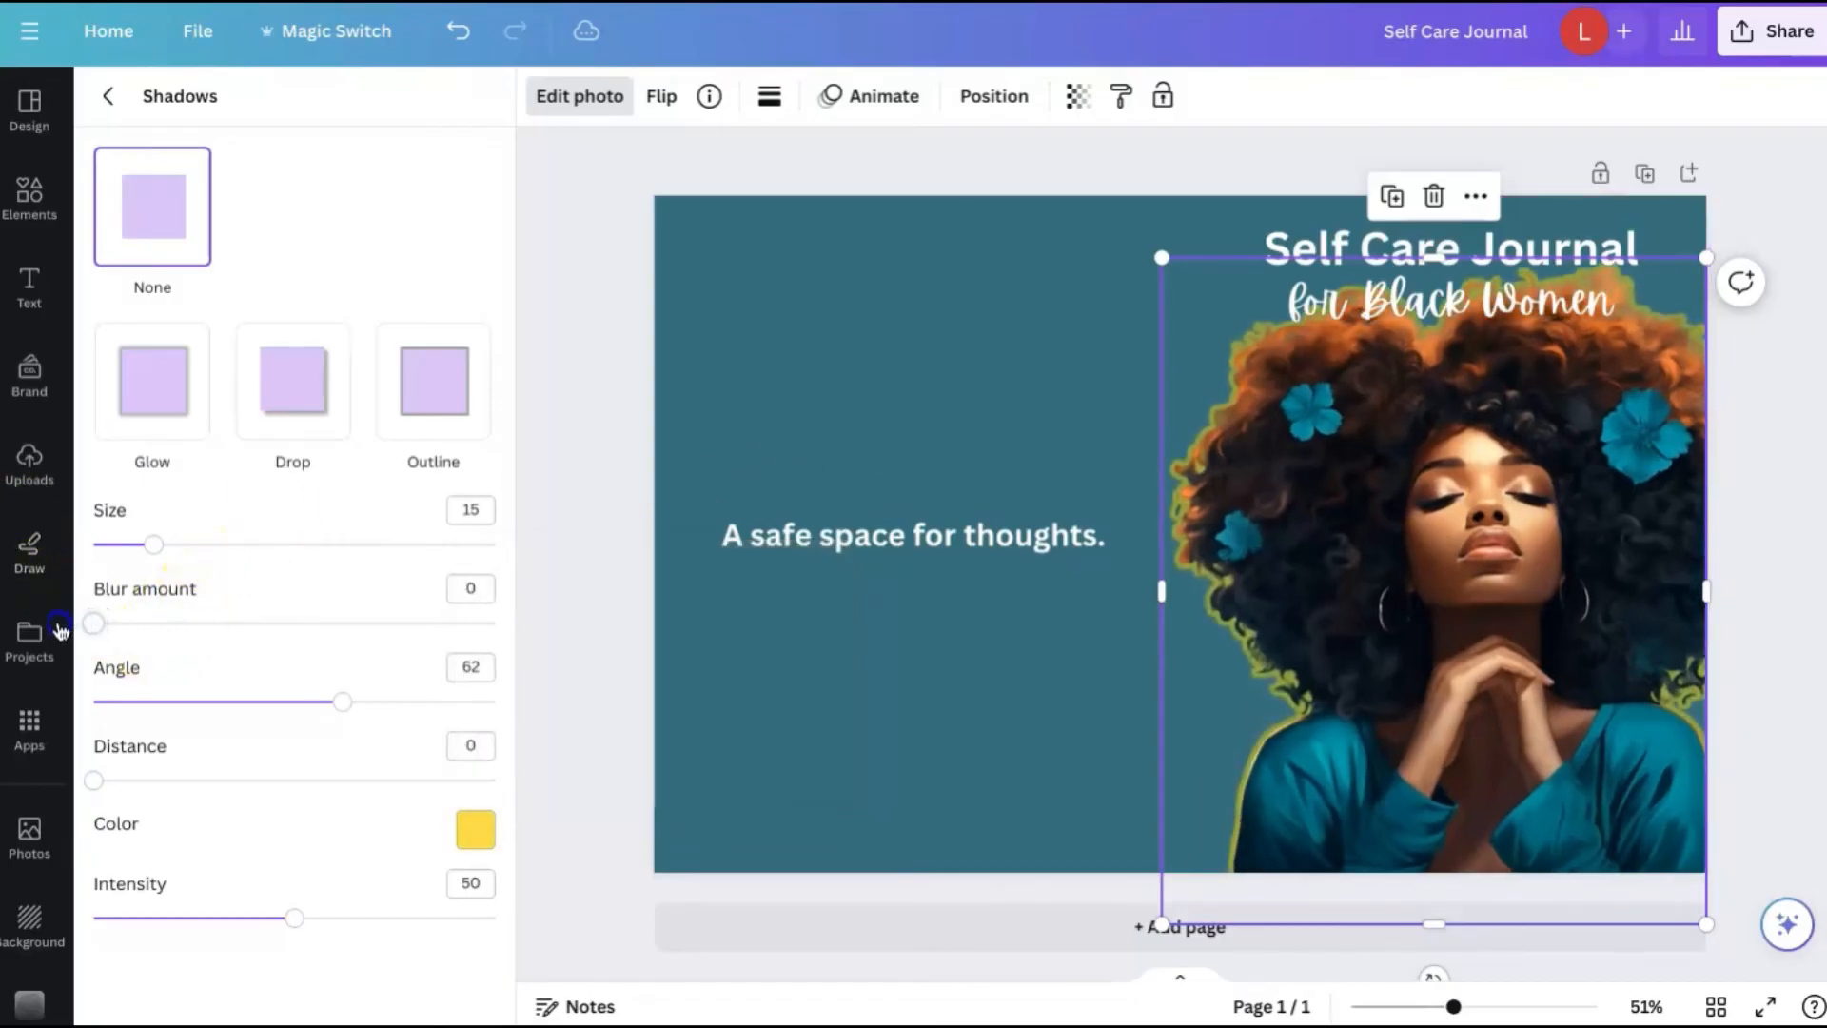
Step: Set the portrait's glow intensity to 100 and reduce the glow size to 7
left_click_drag(290, 919, 518, 902)
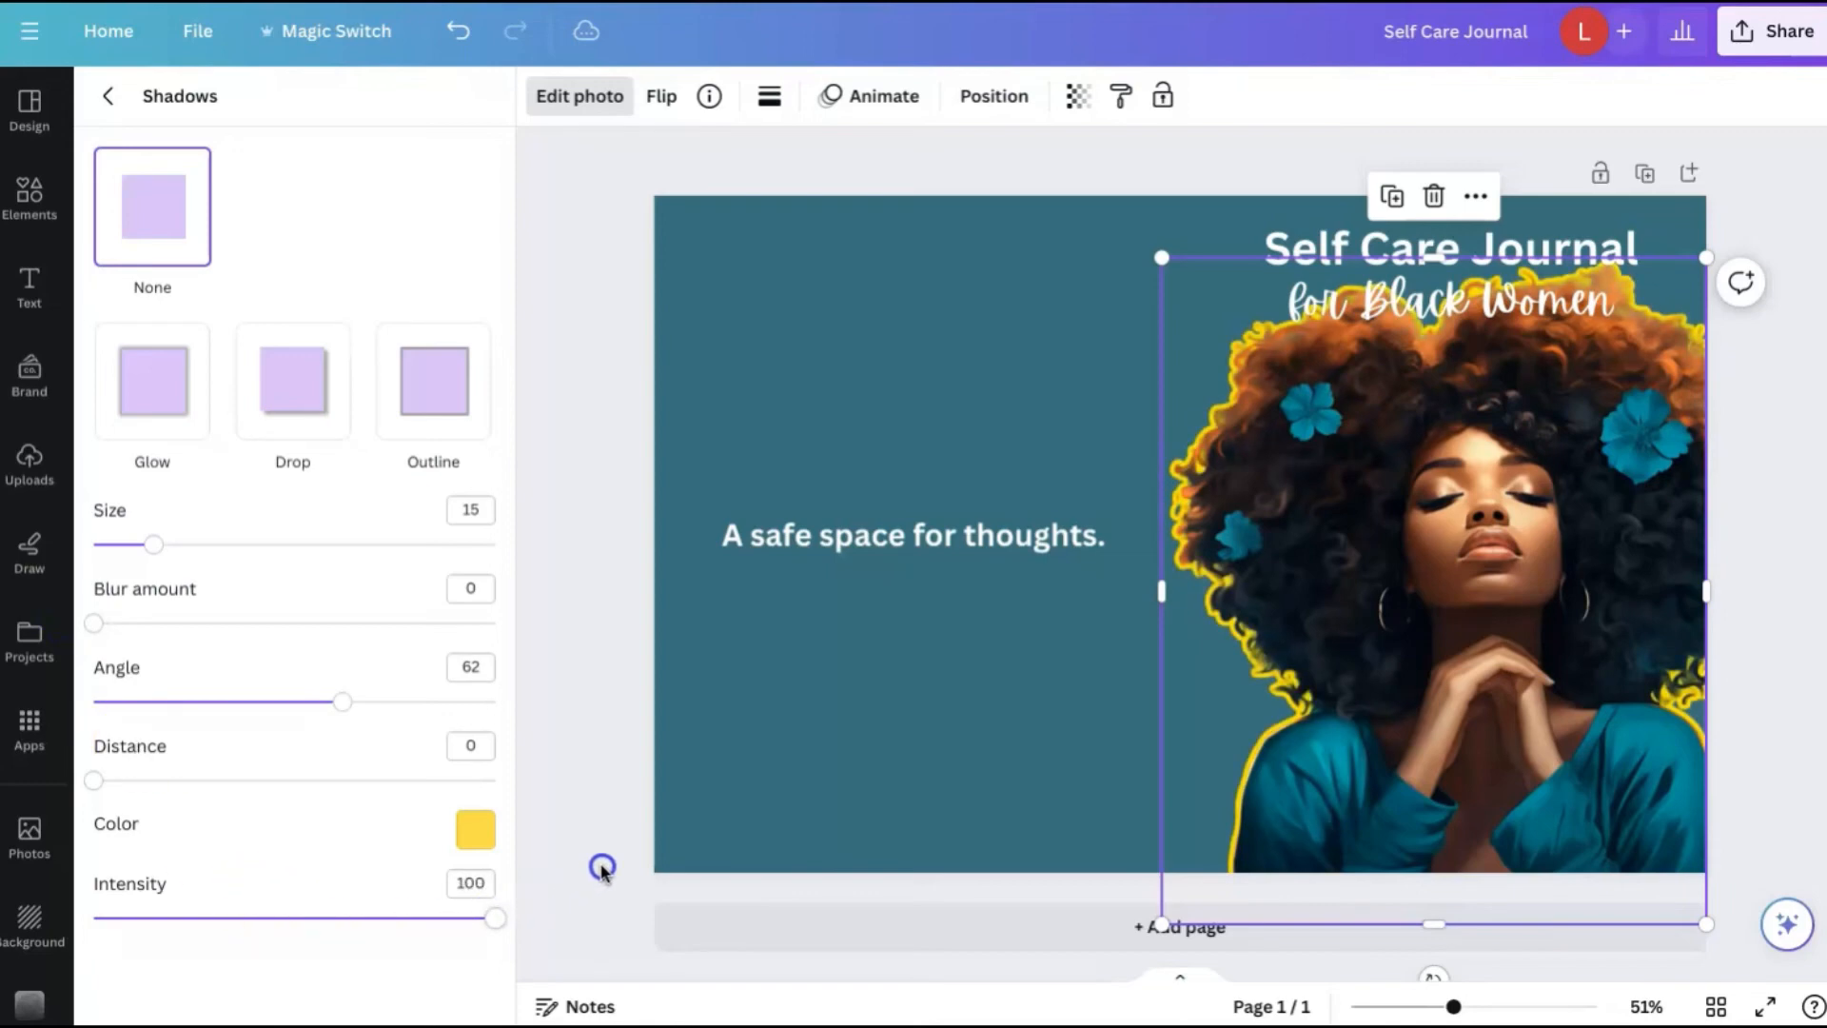
left_click_drag(153, 545, 126, 550)
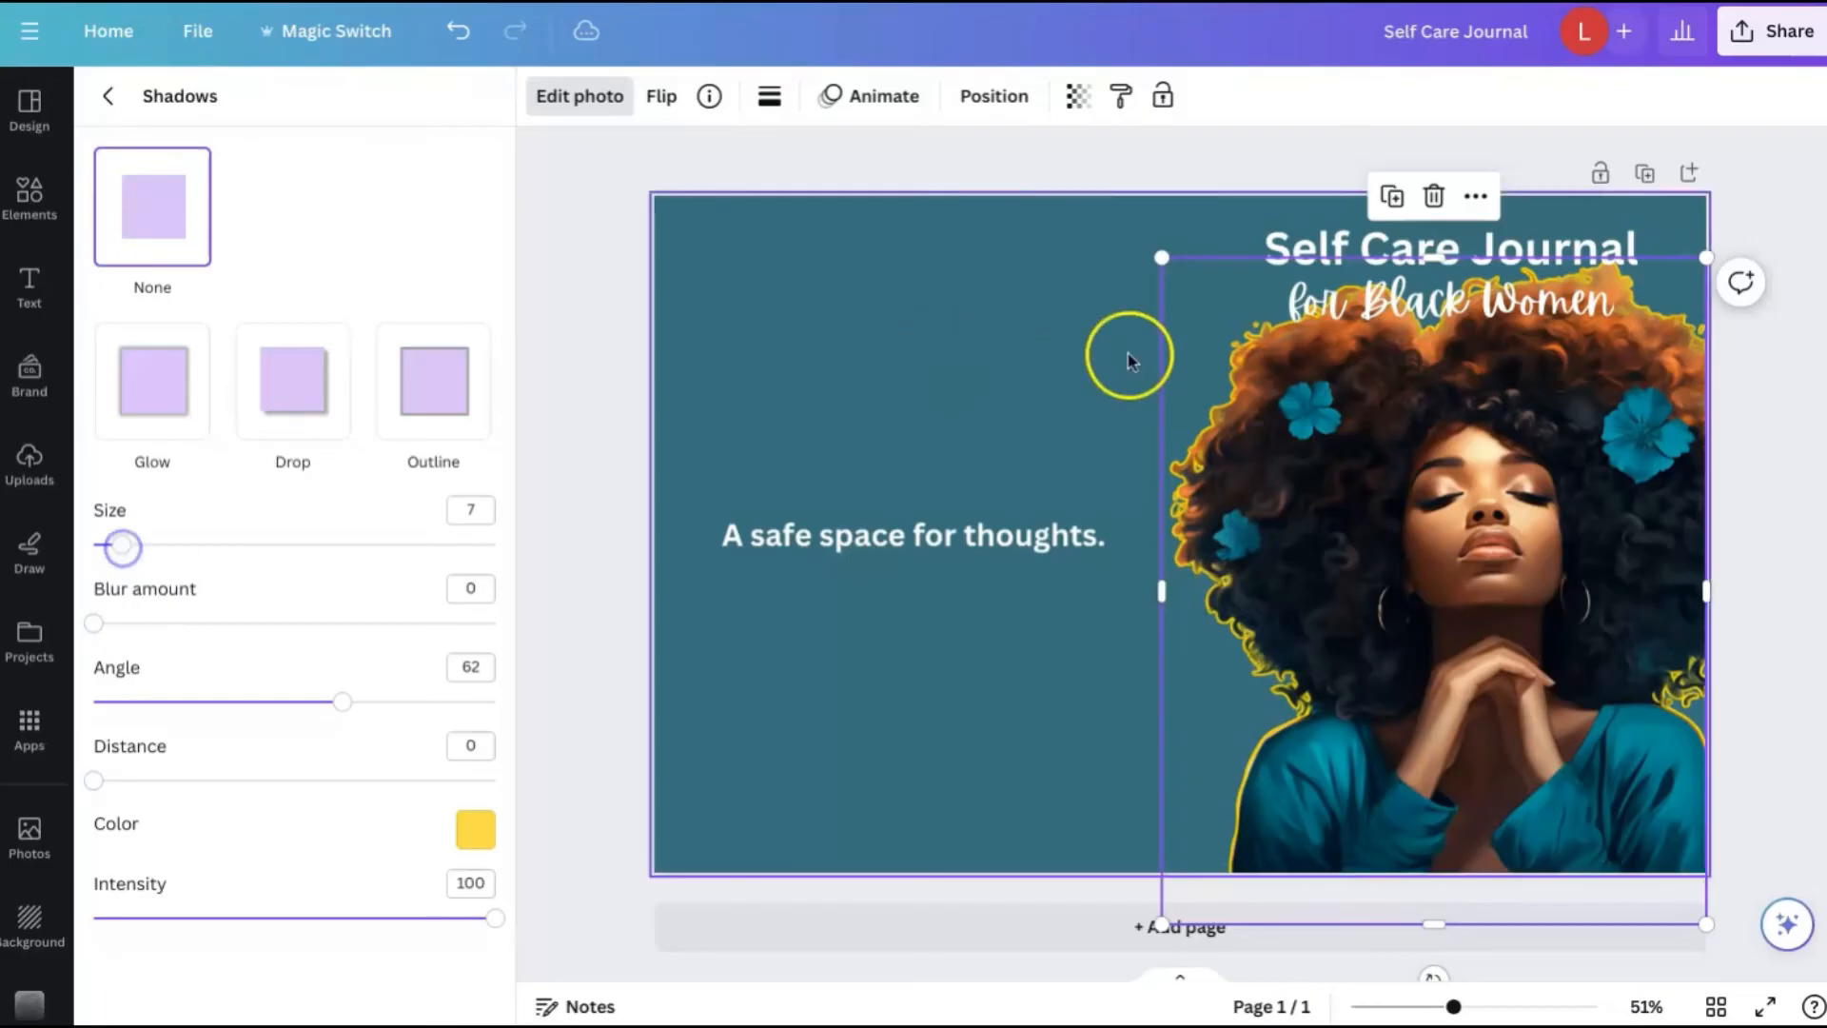
left_click(1777, 200)
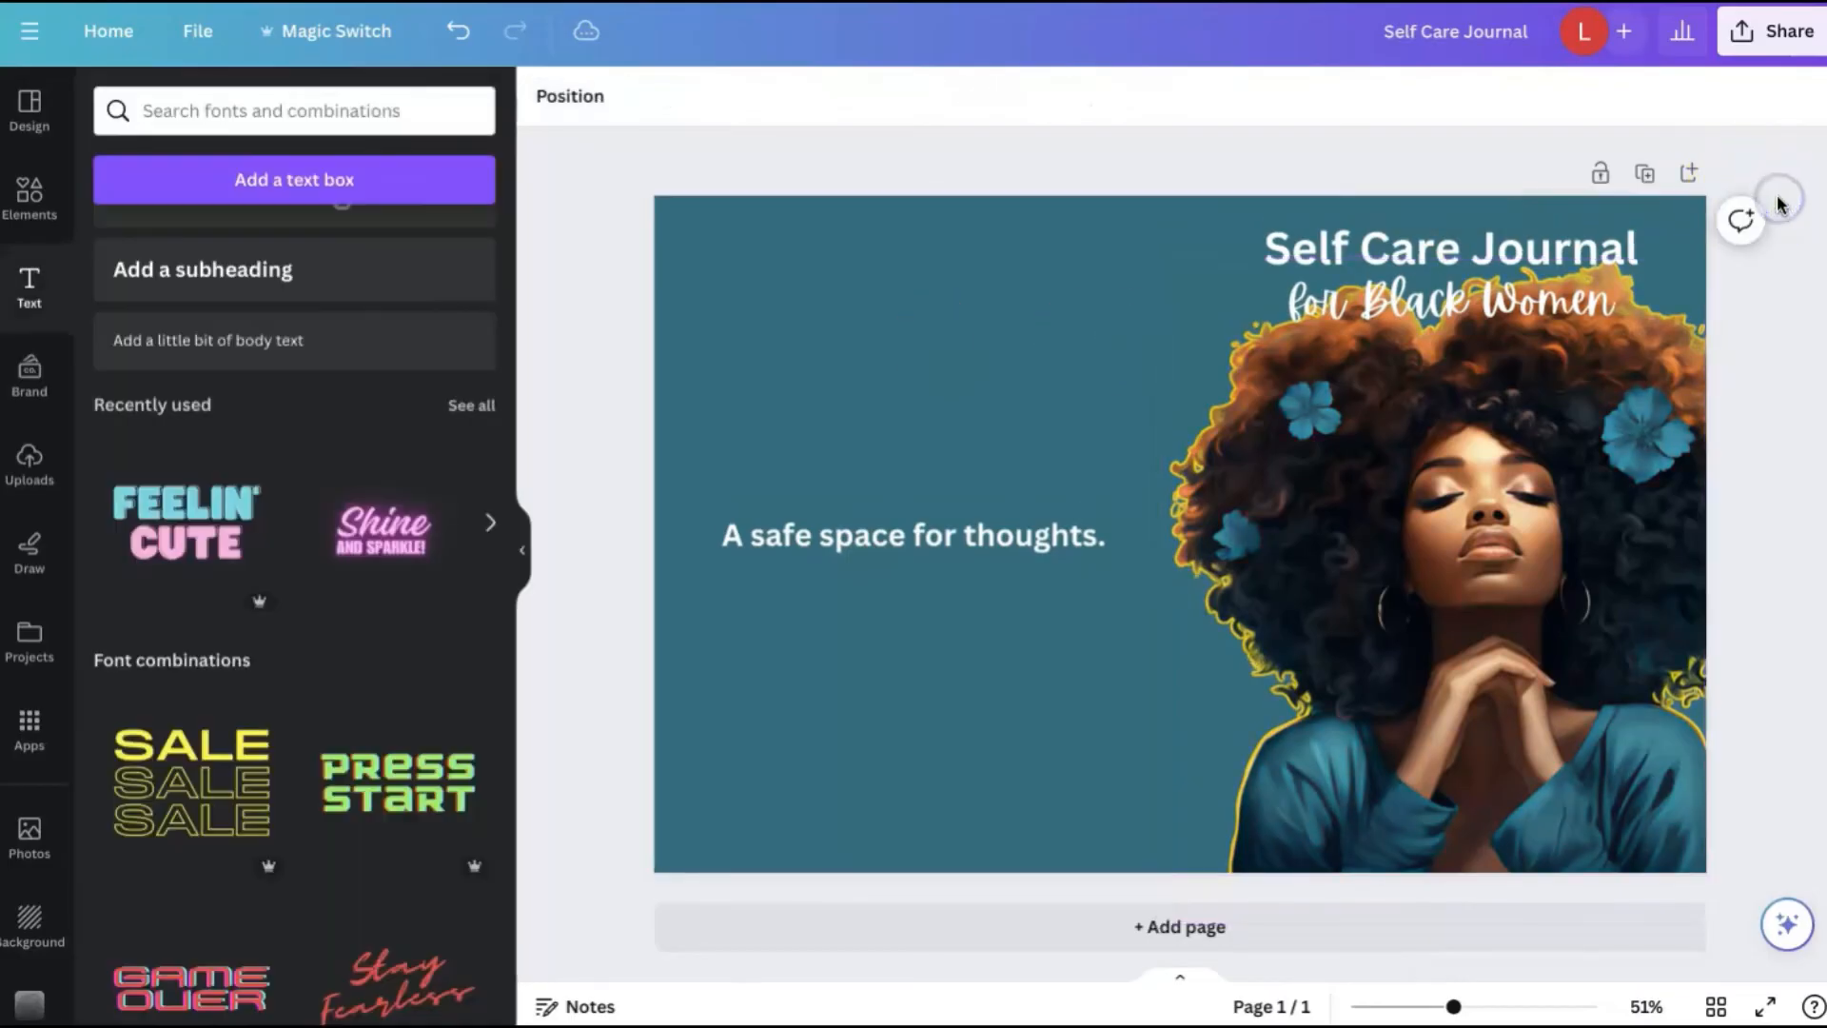
left_click(1548, 415)
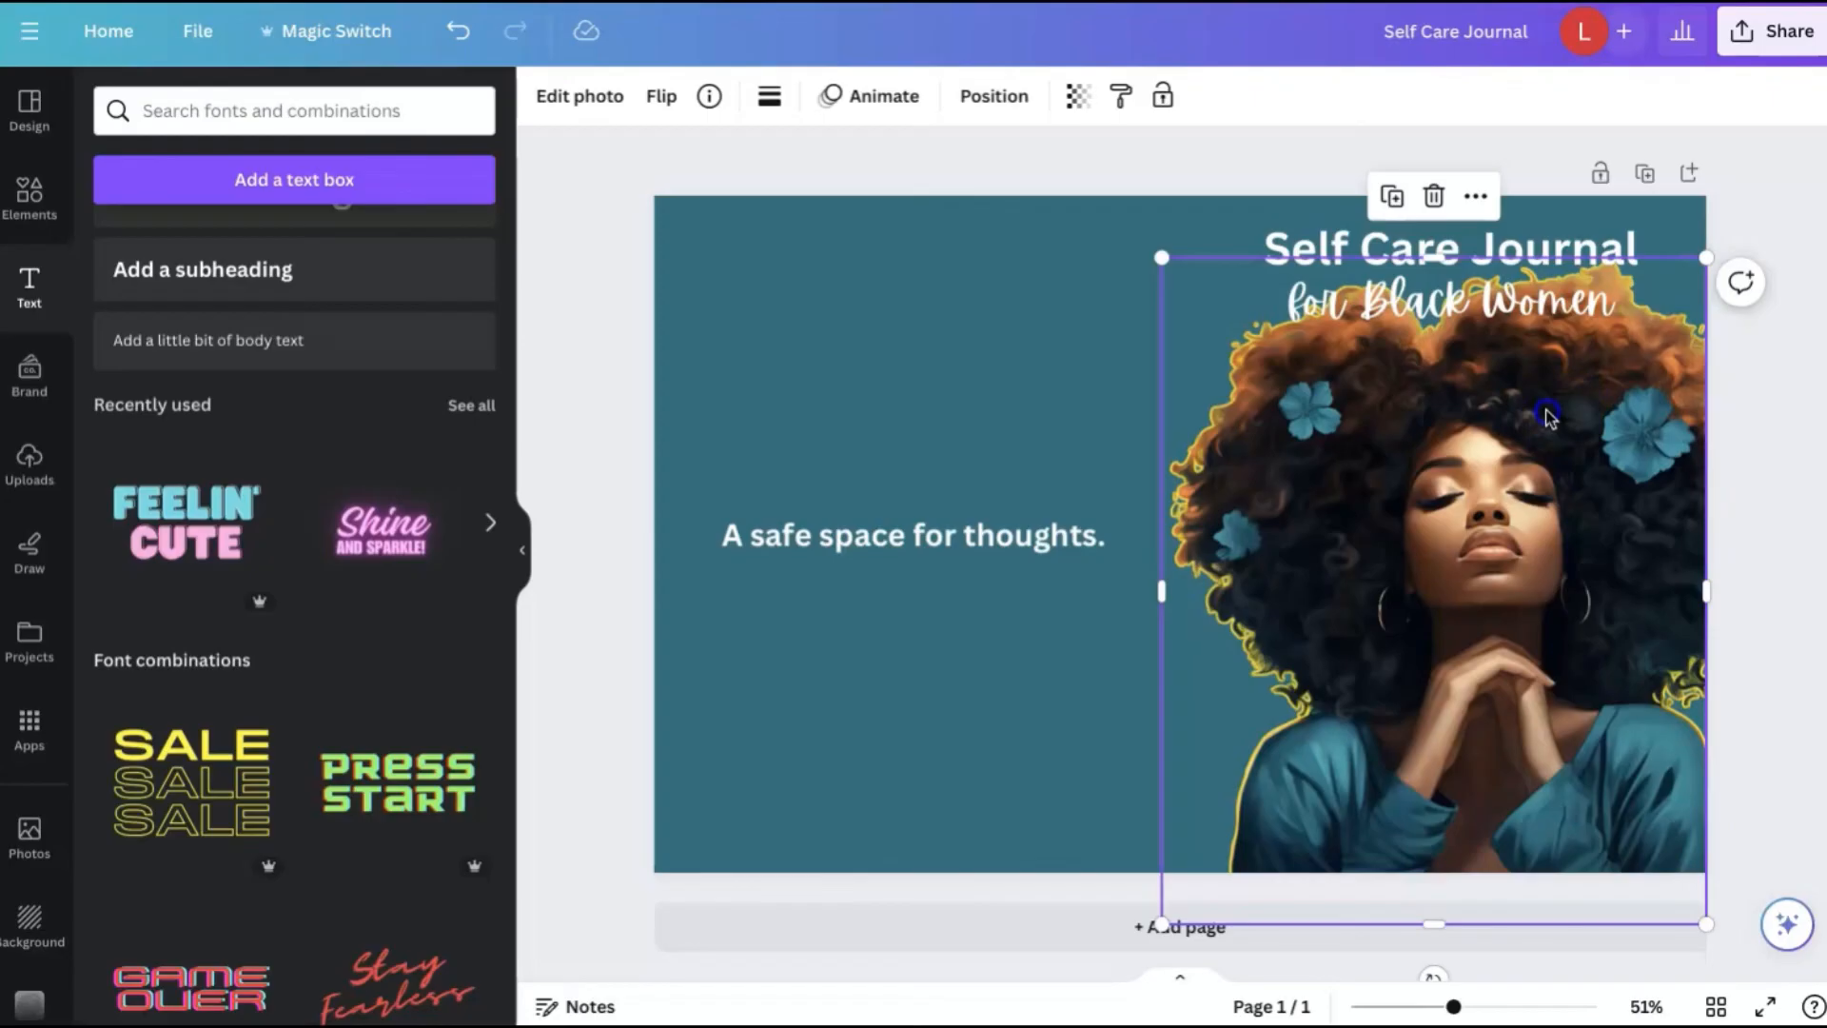
left_click(1795, 152)
Step: Move the "Self Care Journal" title and the "for Black Women" subtitle slightly higher on the front cover
left_click(1462, 235)
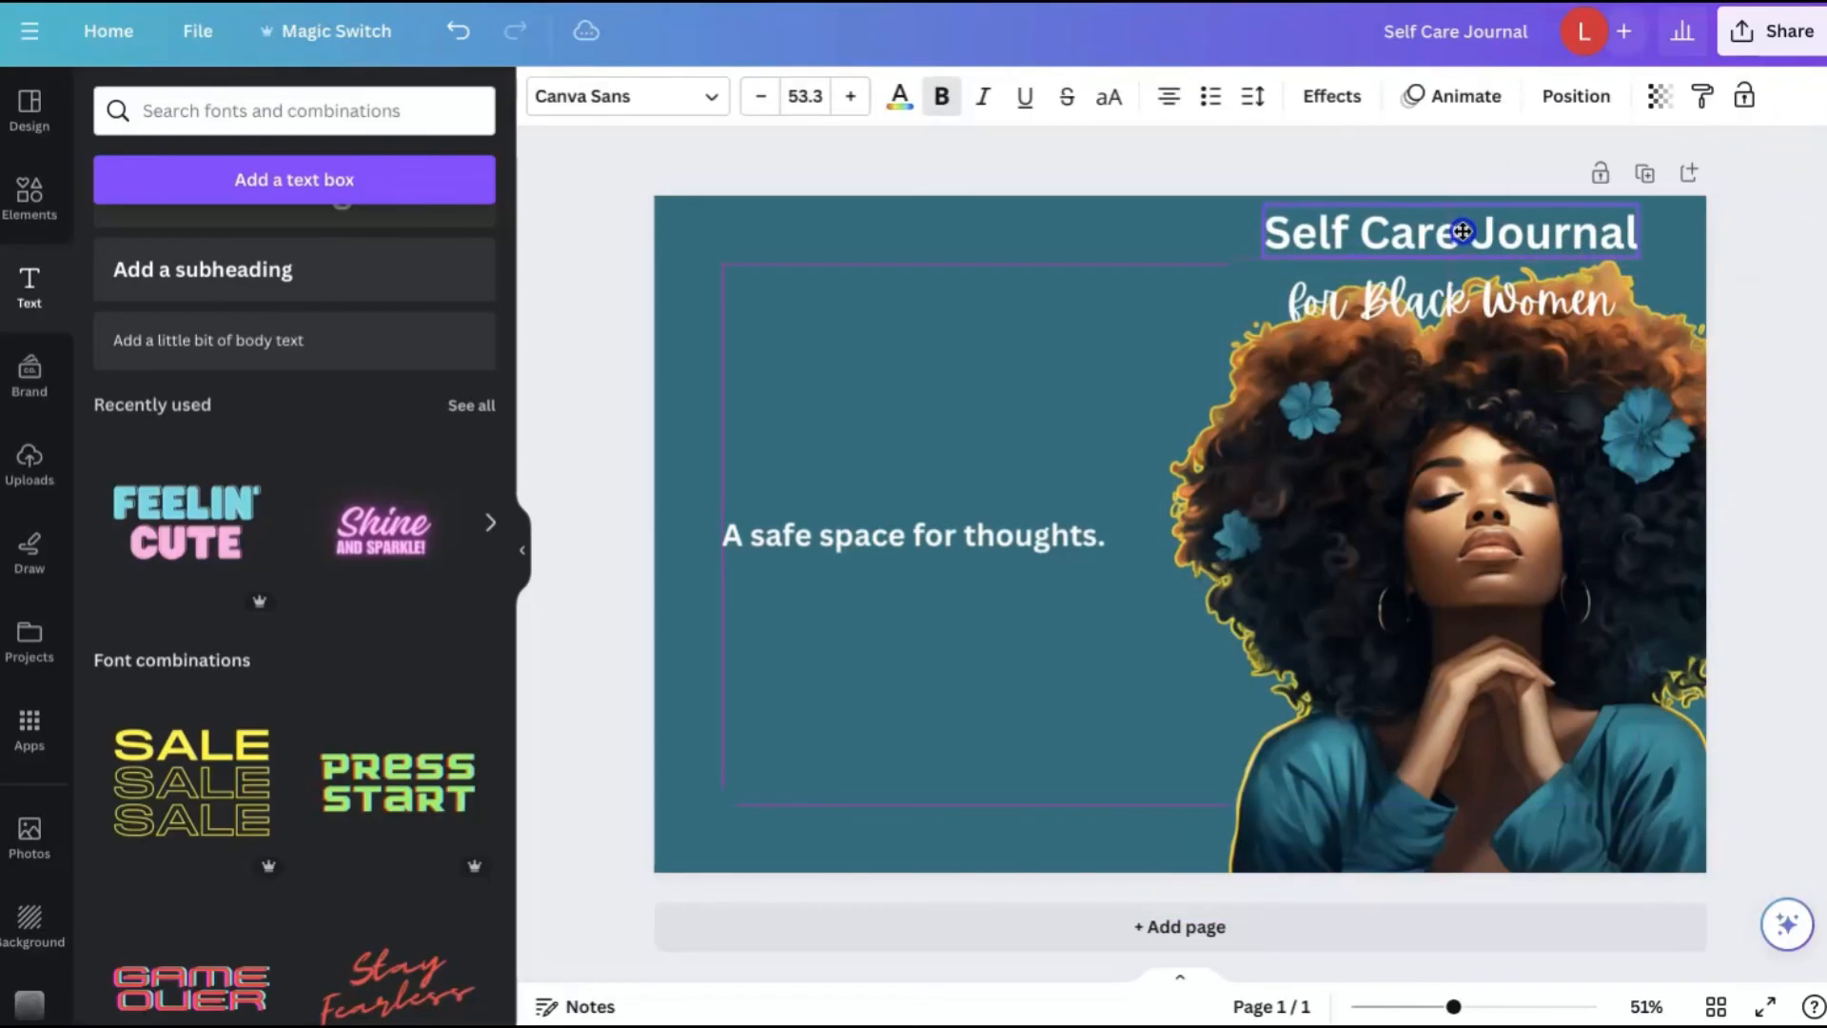
left_click_drag(1454, 290, 1453, 273)
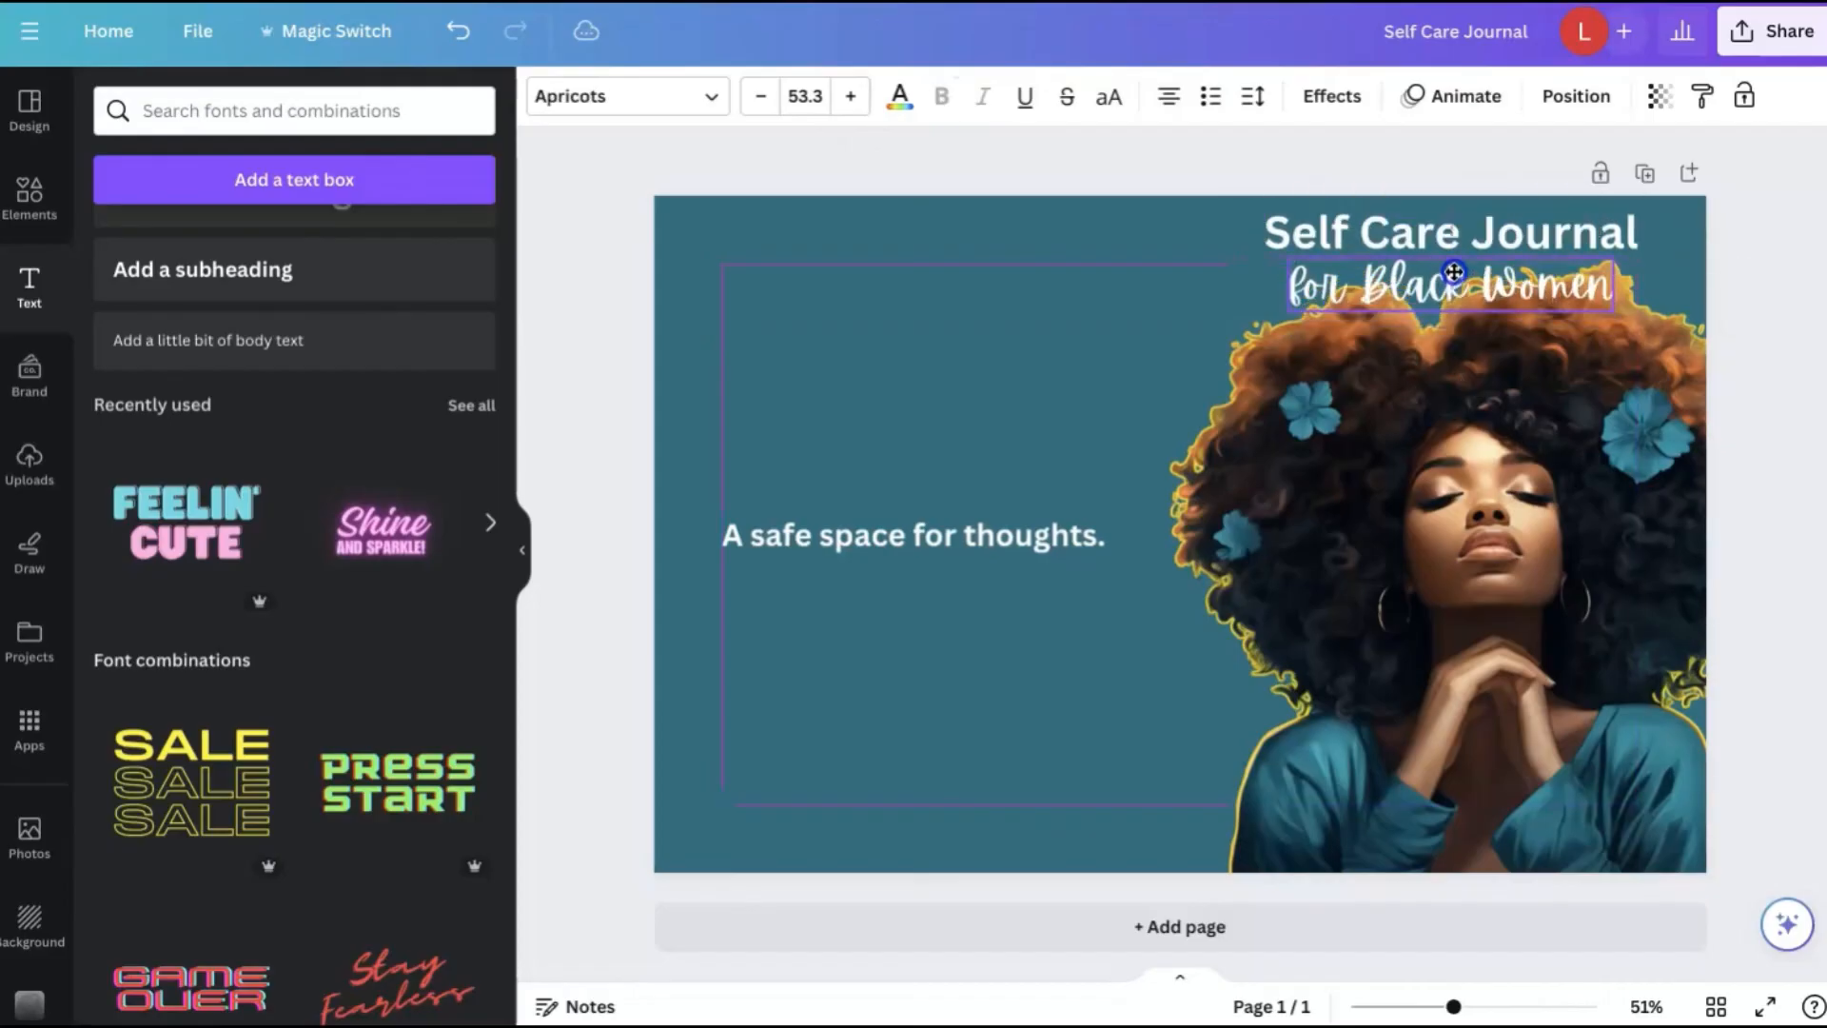
left_click(1797, 208)
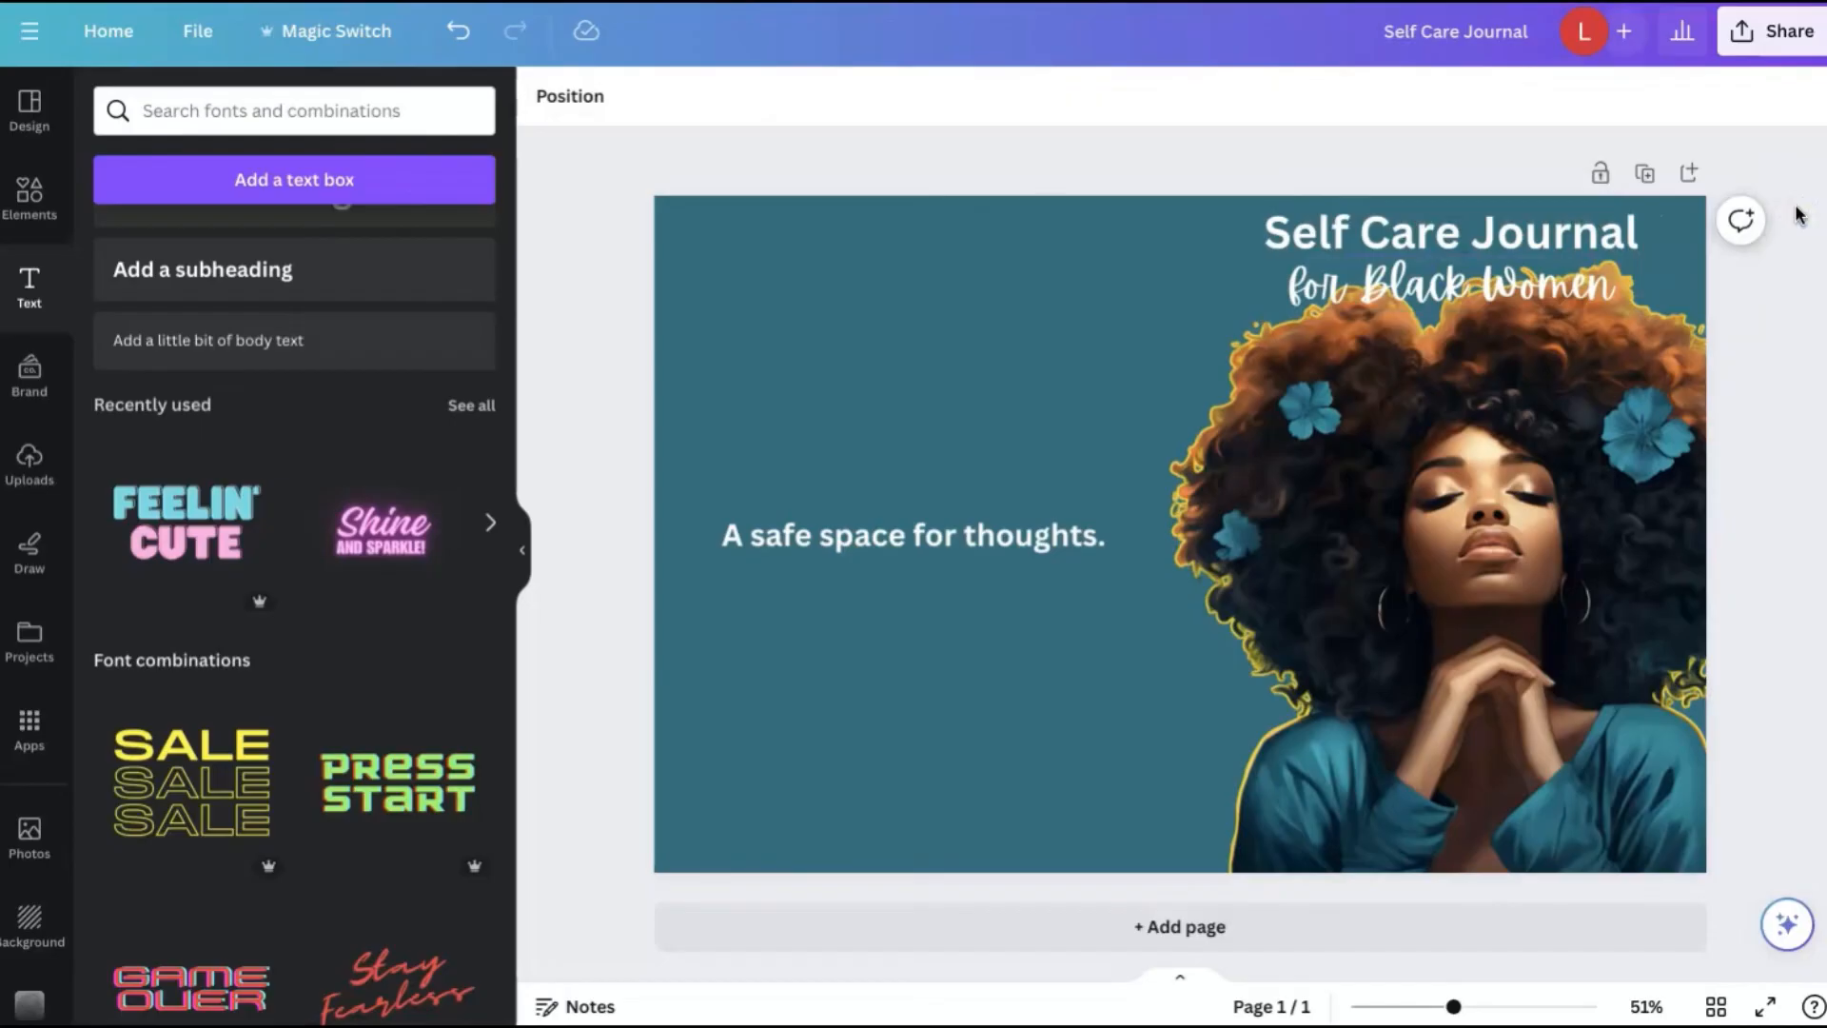
Step: Move the portrait down on the front cover so the hair clears the "for Black Women" subtitle
left_click_drag(1574, 457, 1570, 505)
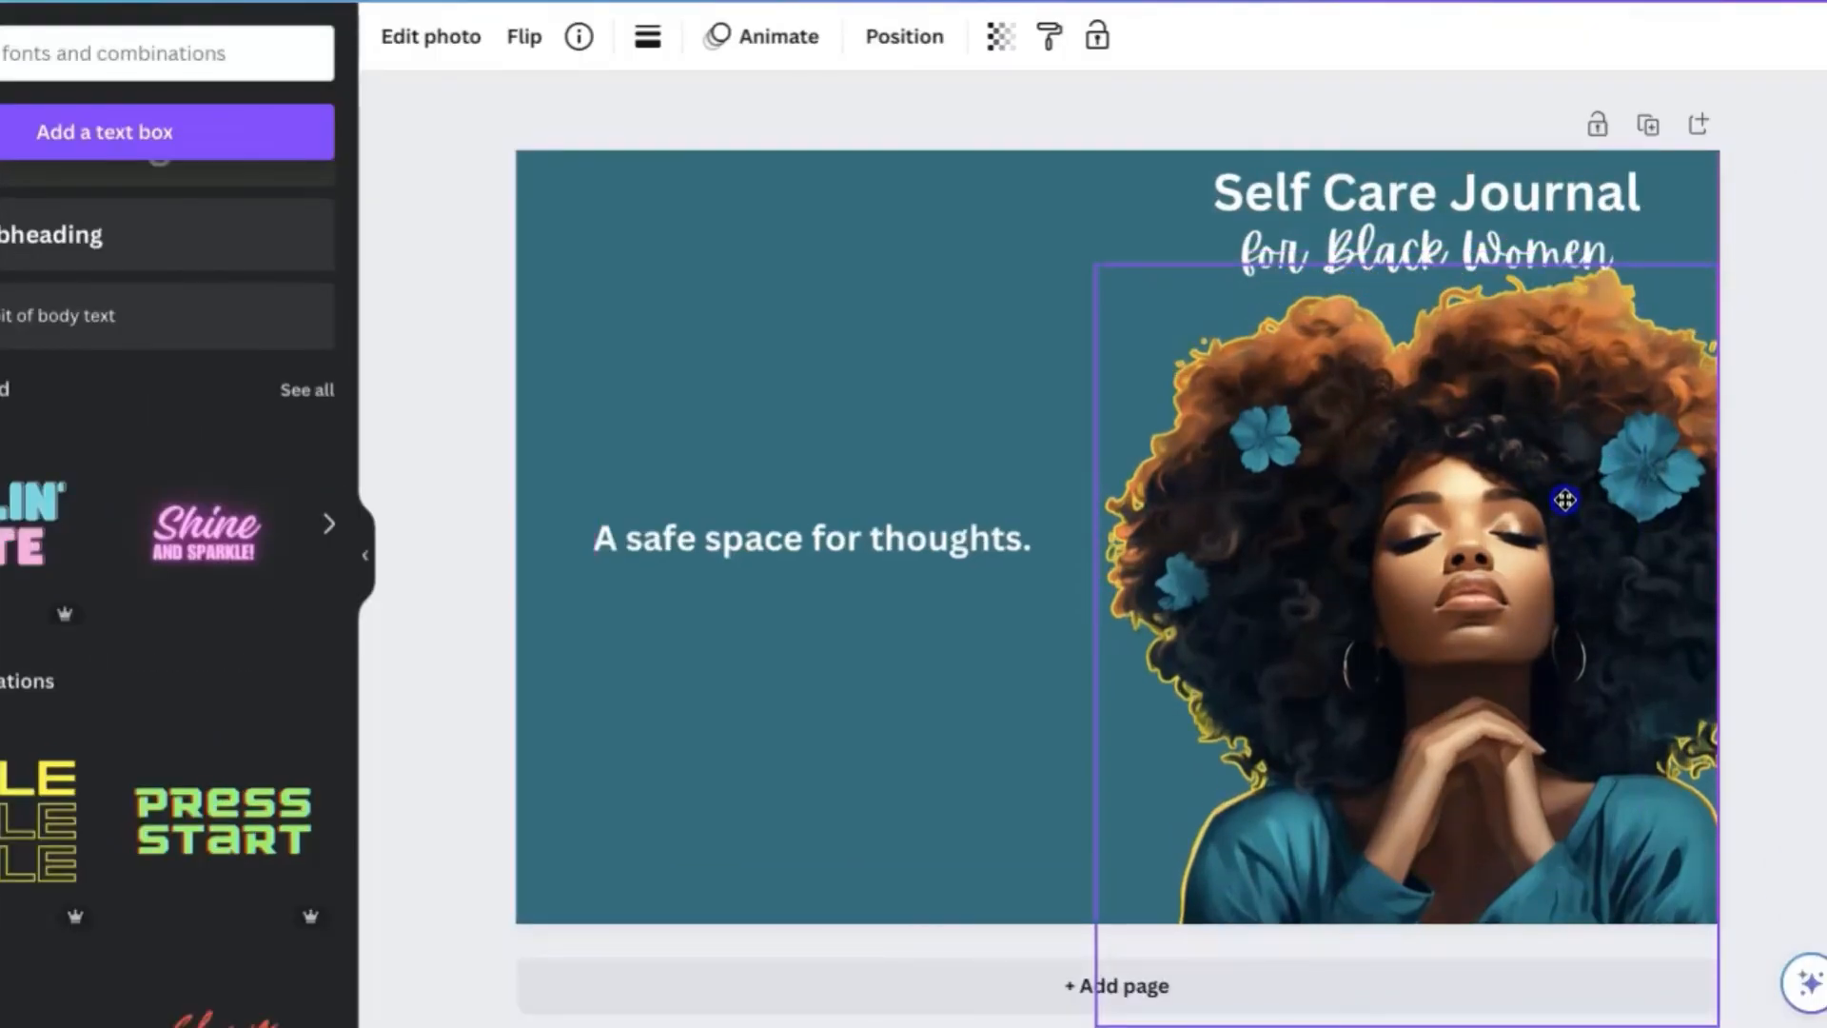
key("Escape")
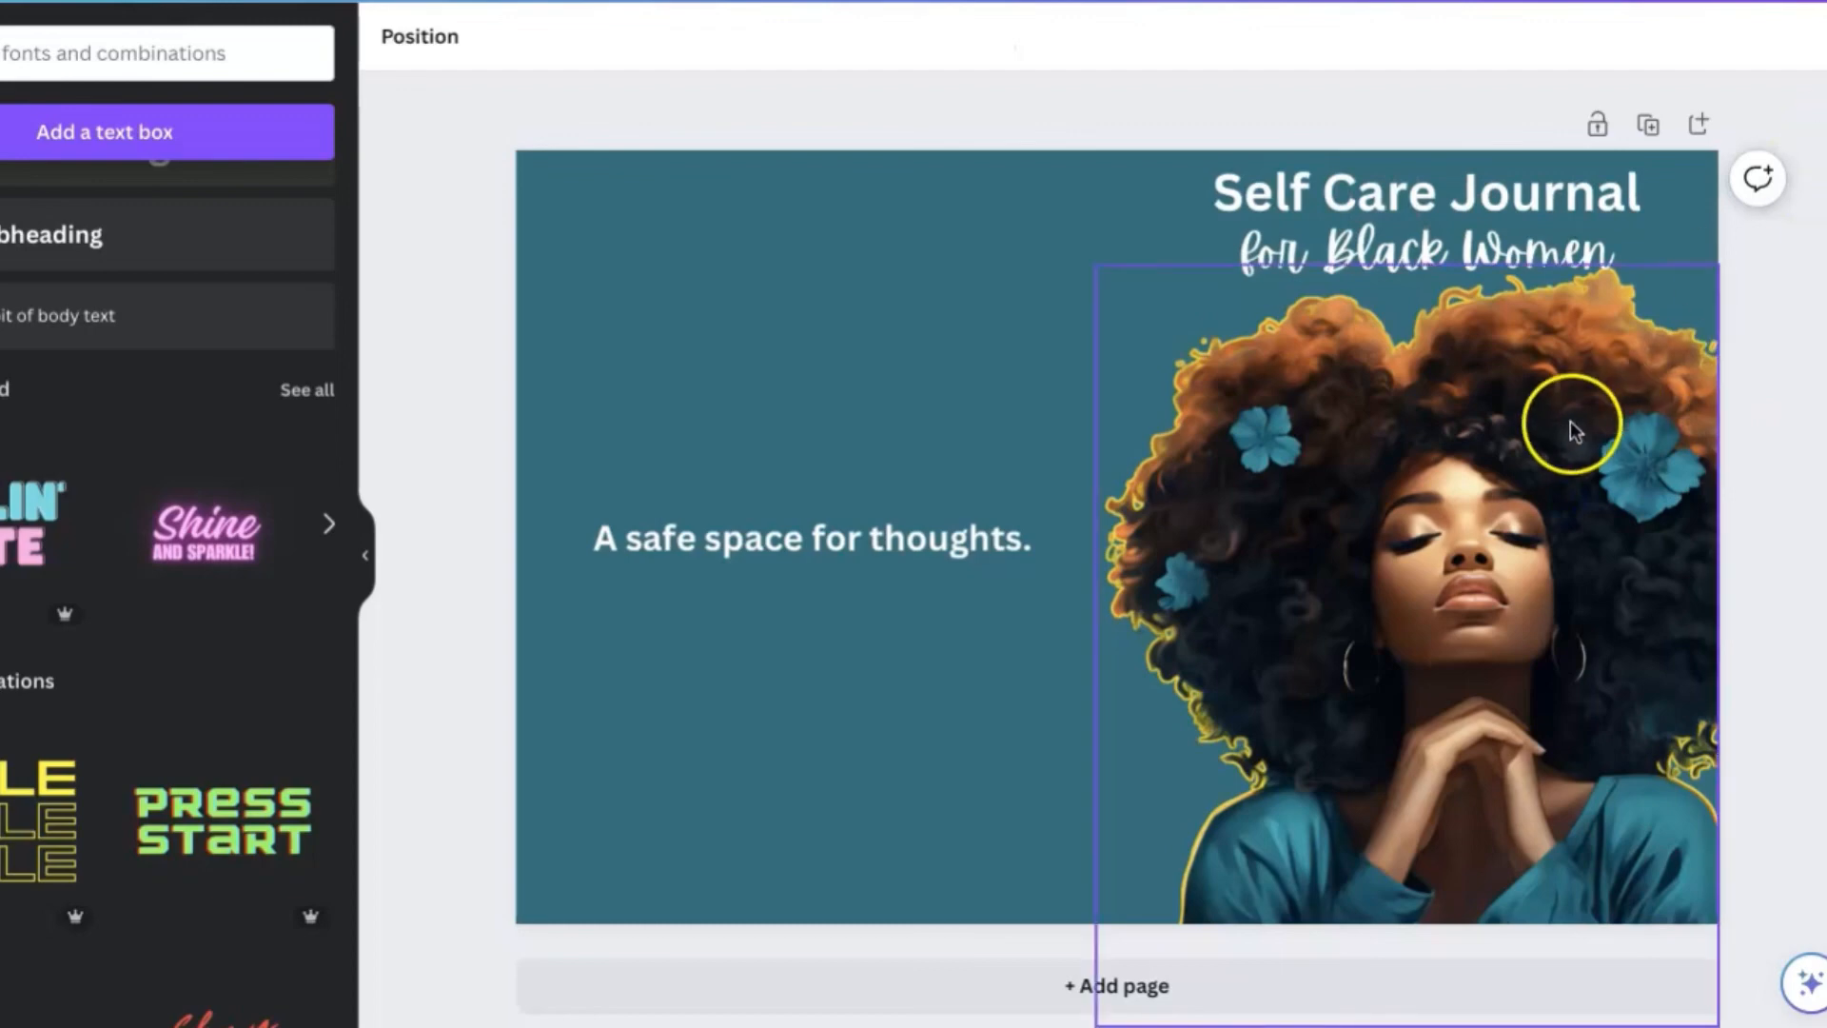
left_click_drag(1566, 420, 1557, 439)
left_click(1814, 142)
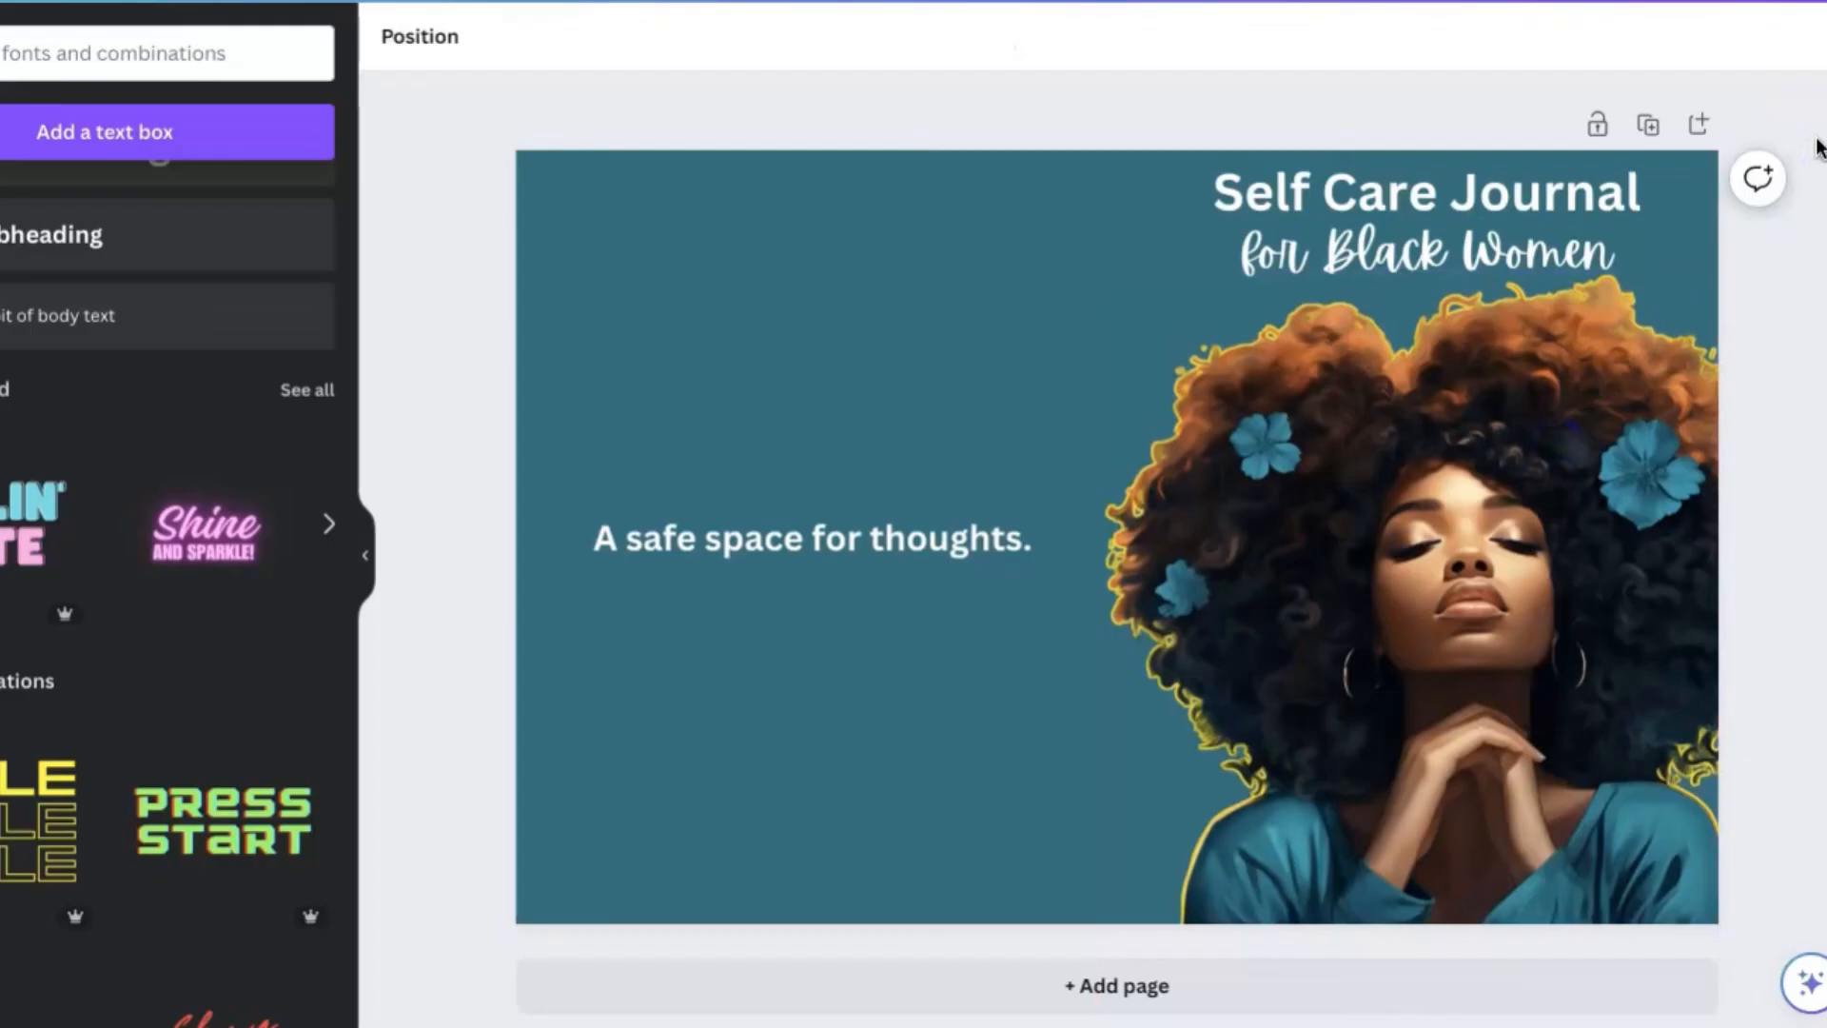
Step: Complete the title on the high-heels cover as three lines reading "Walking", "Into" and "Purpose"
left_click(860, 180)
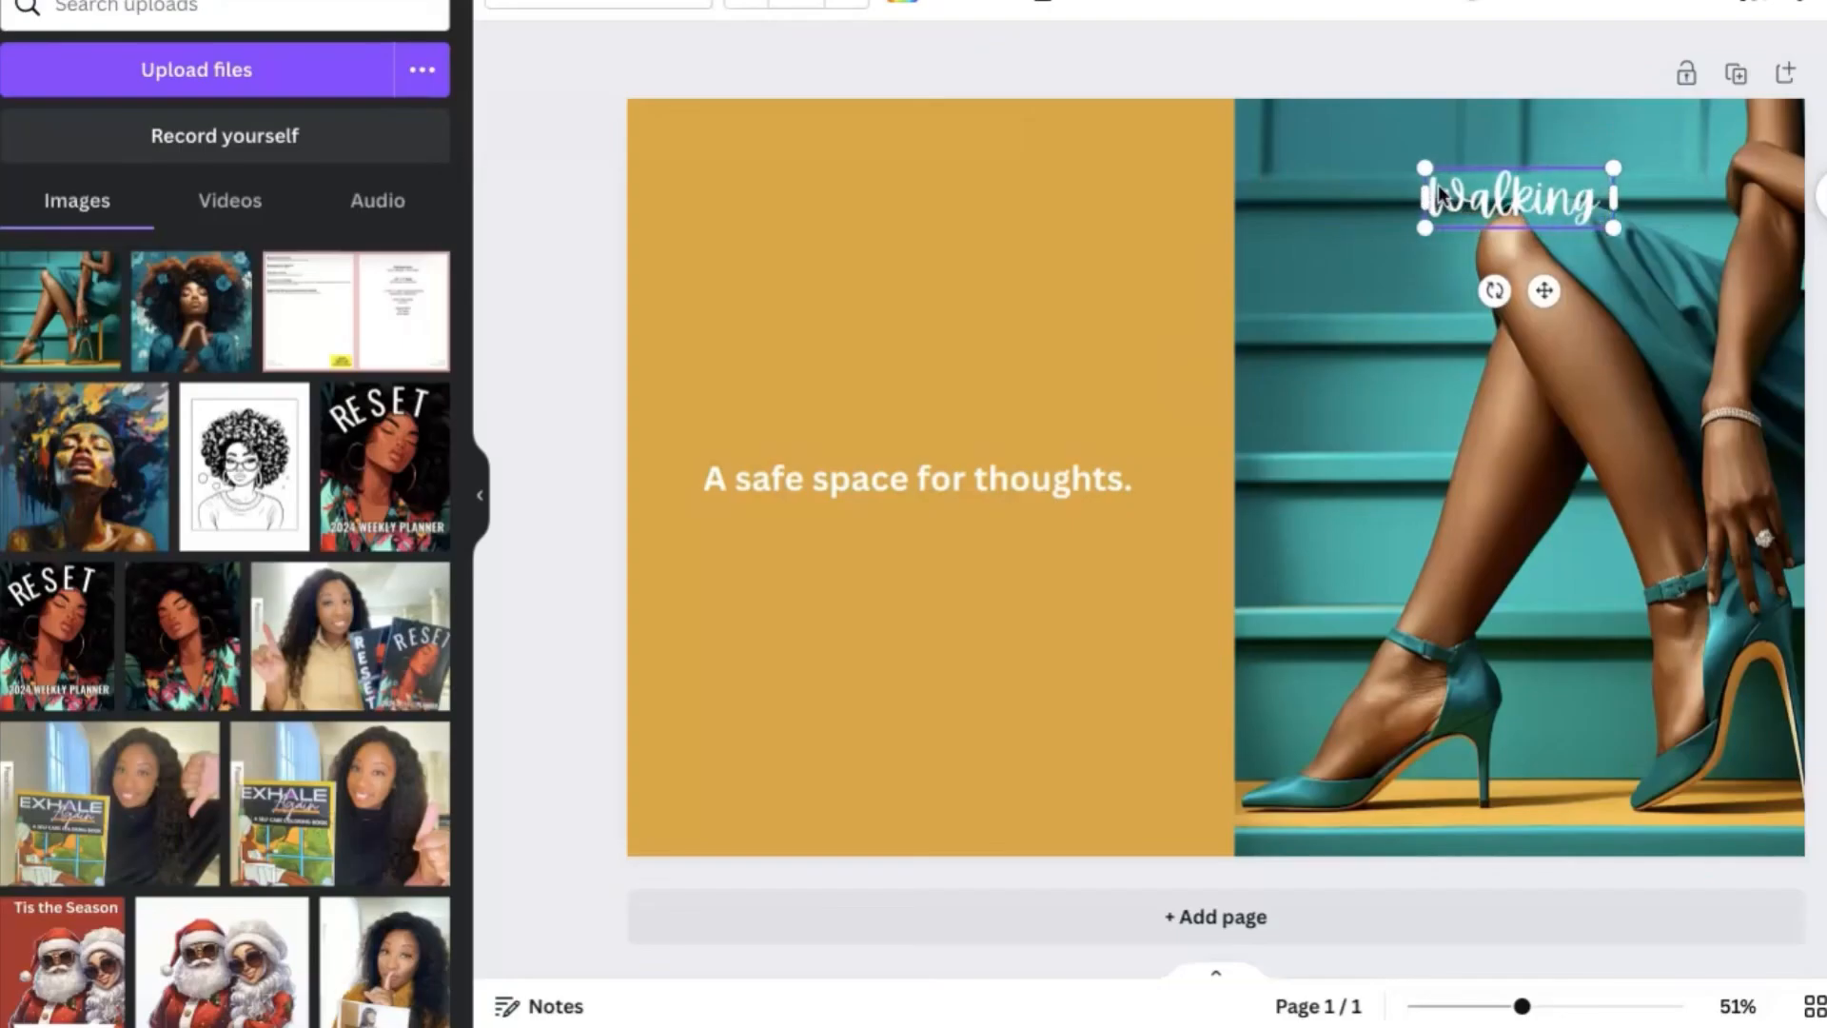
key("Return")
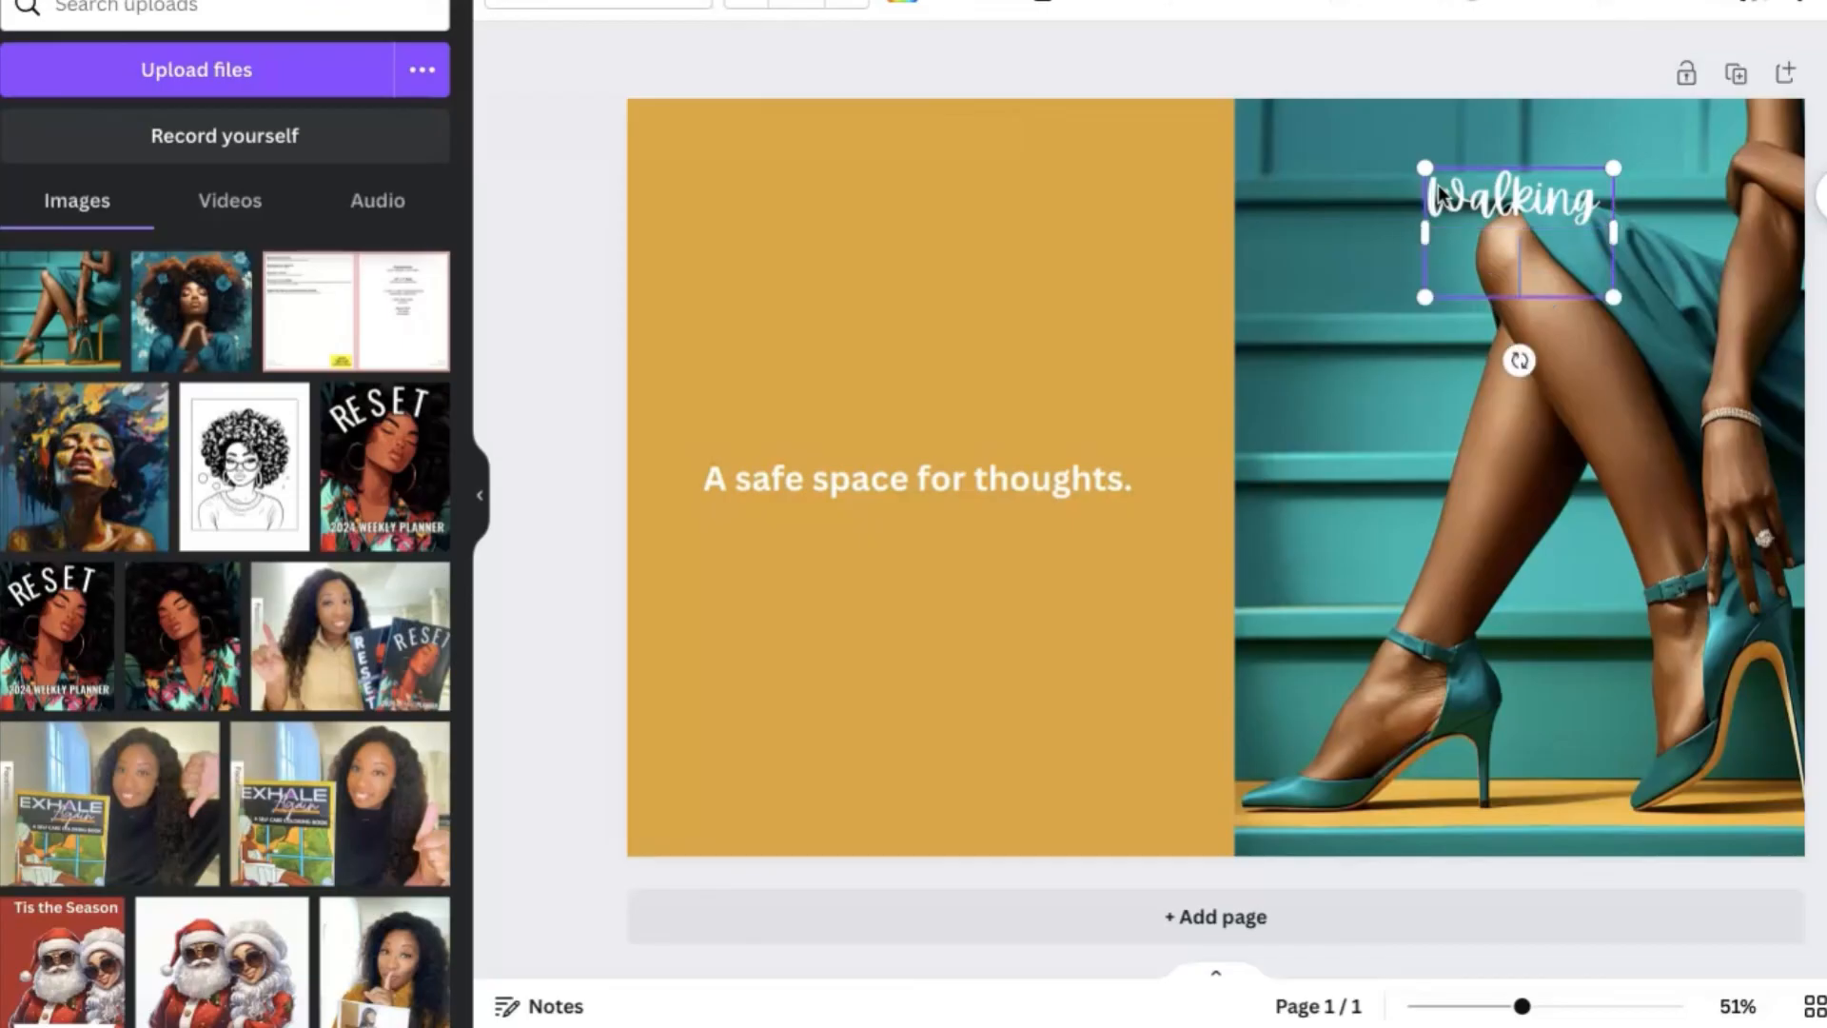
type("Into")
key("Return")
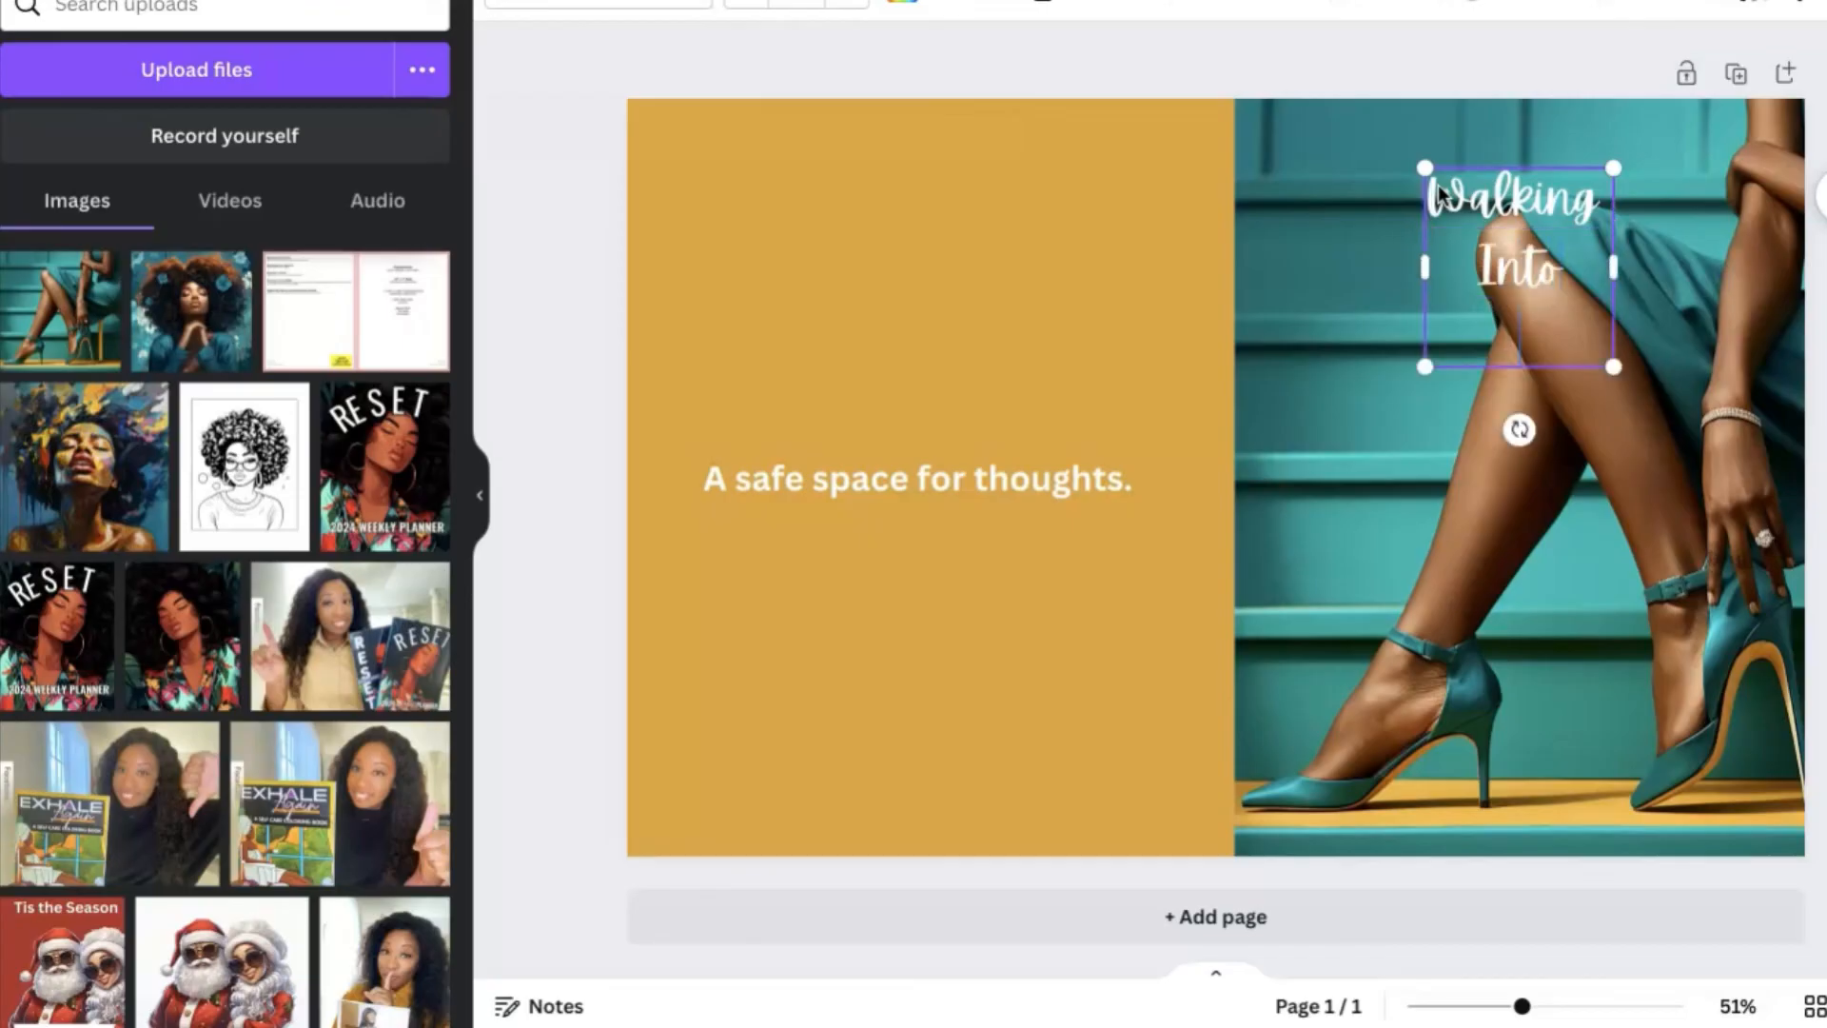
type("Purpose")
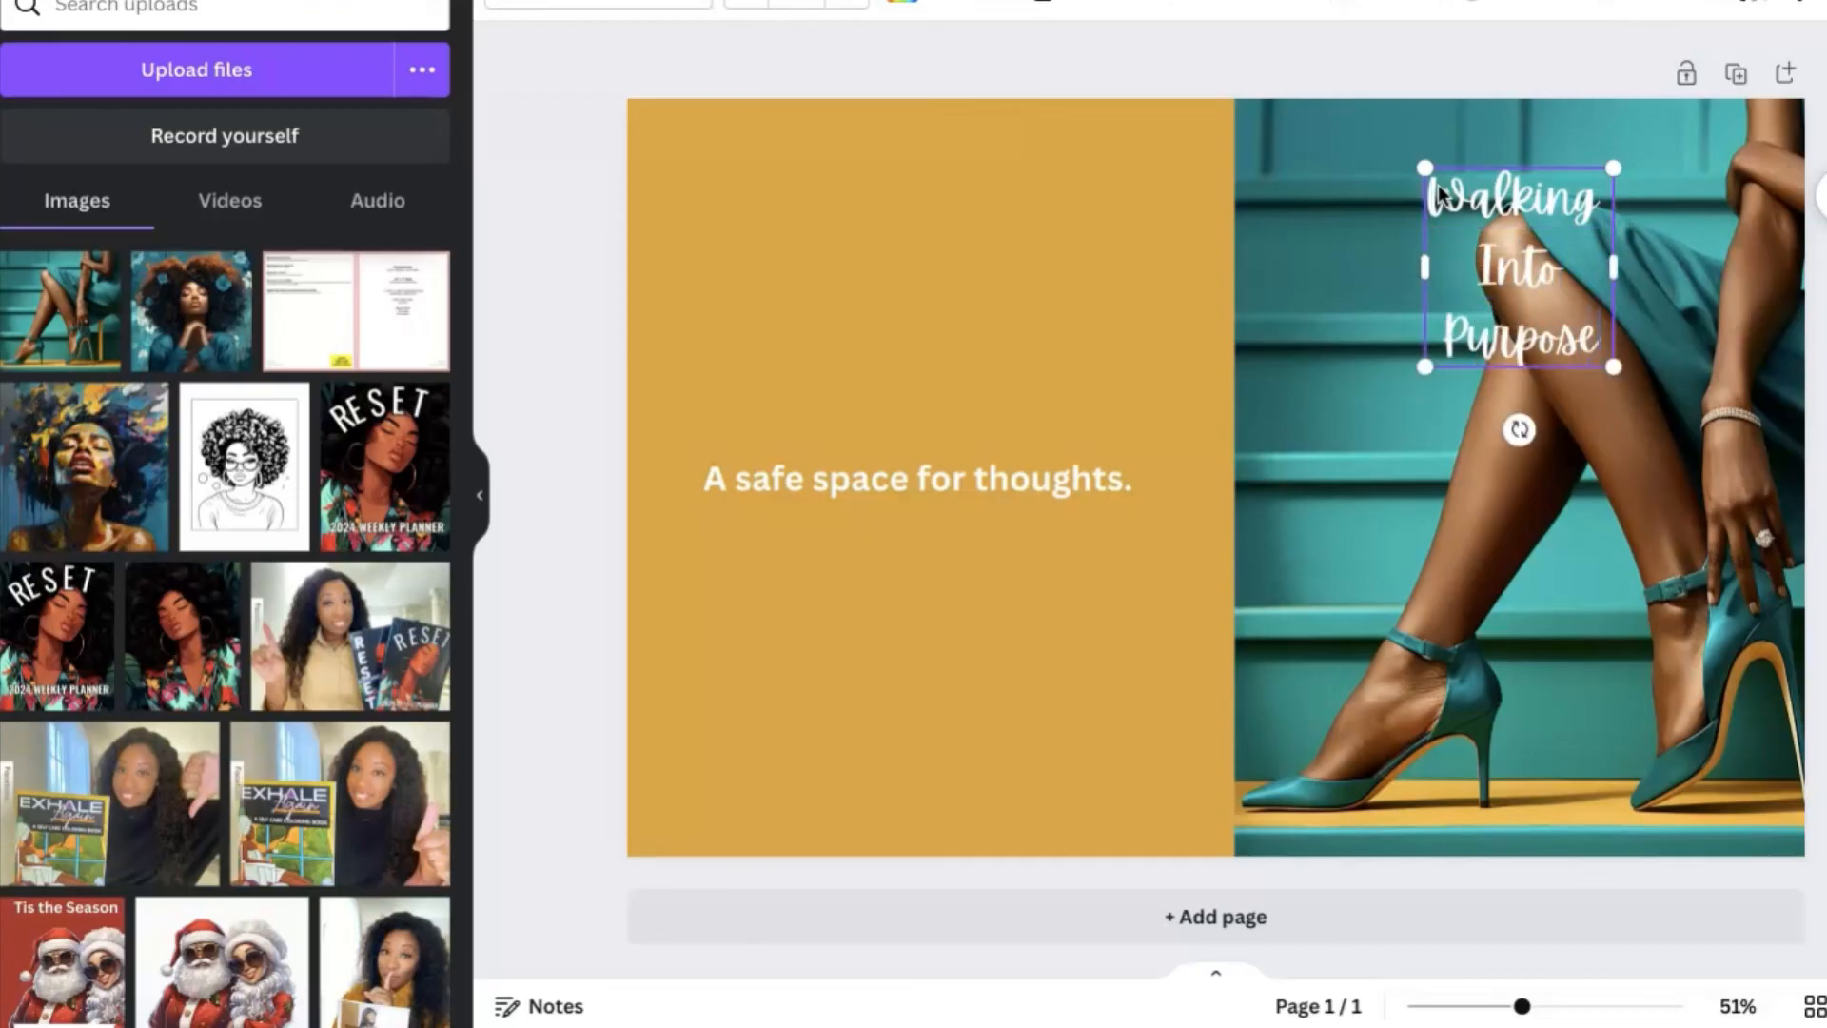
Step: Enlarge the "Walking Into Purpose" title to span most of the front cover's width and center it over the high-heels photo
left_click(1593, 289)
left_click_drag(1612, 366, 1807, 800)
left_click_drag(1696, 415, 1592, 434)
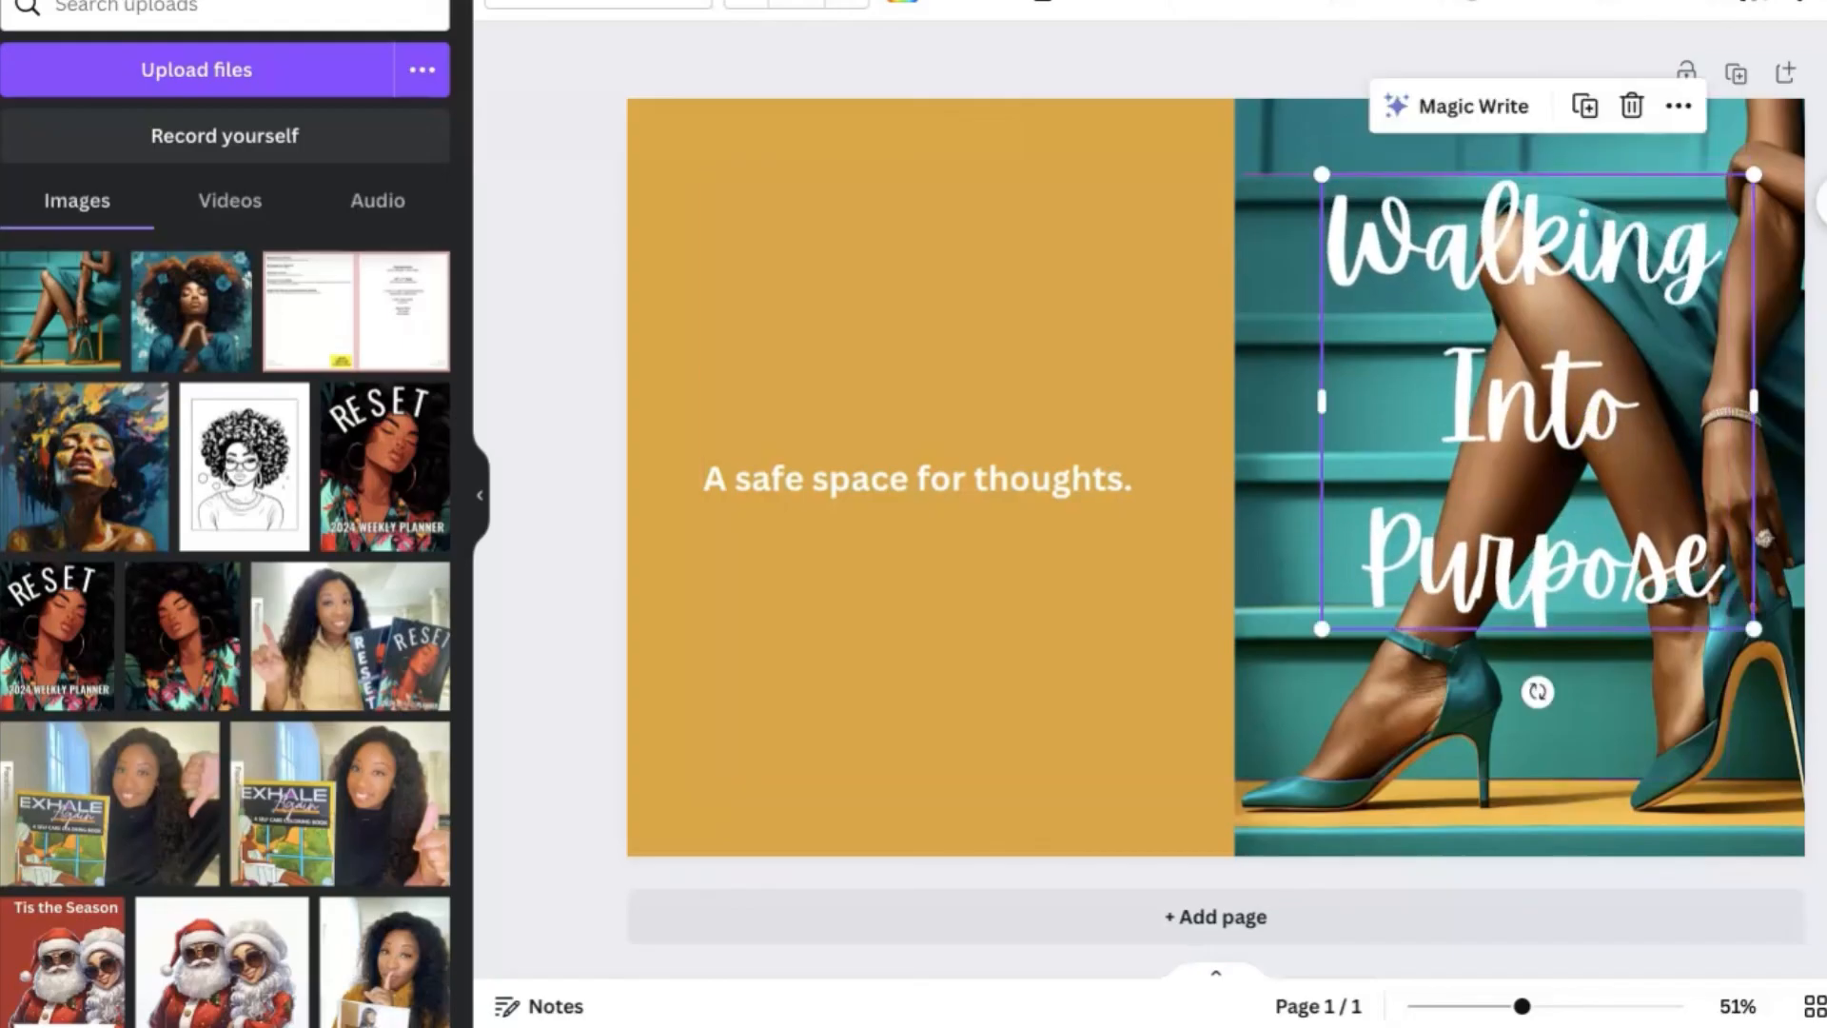
key("Escape")
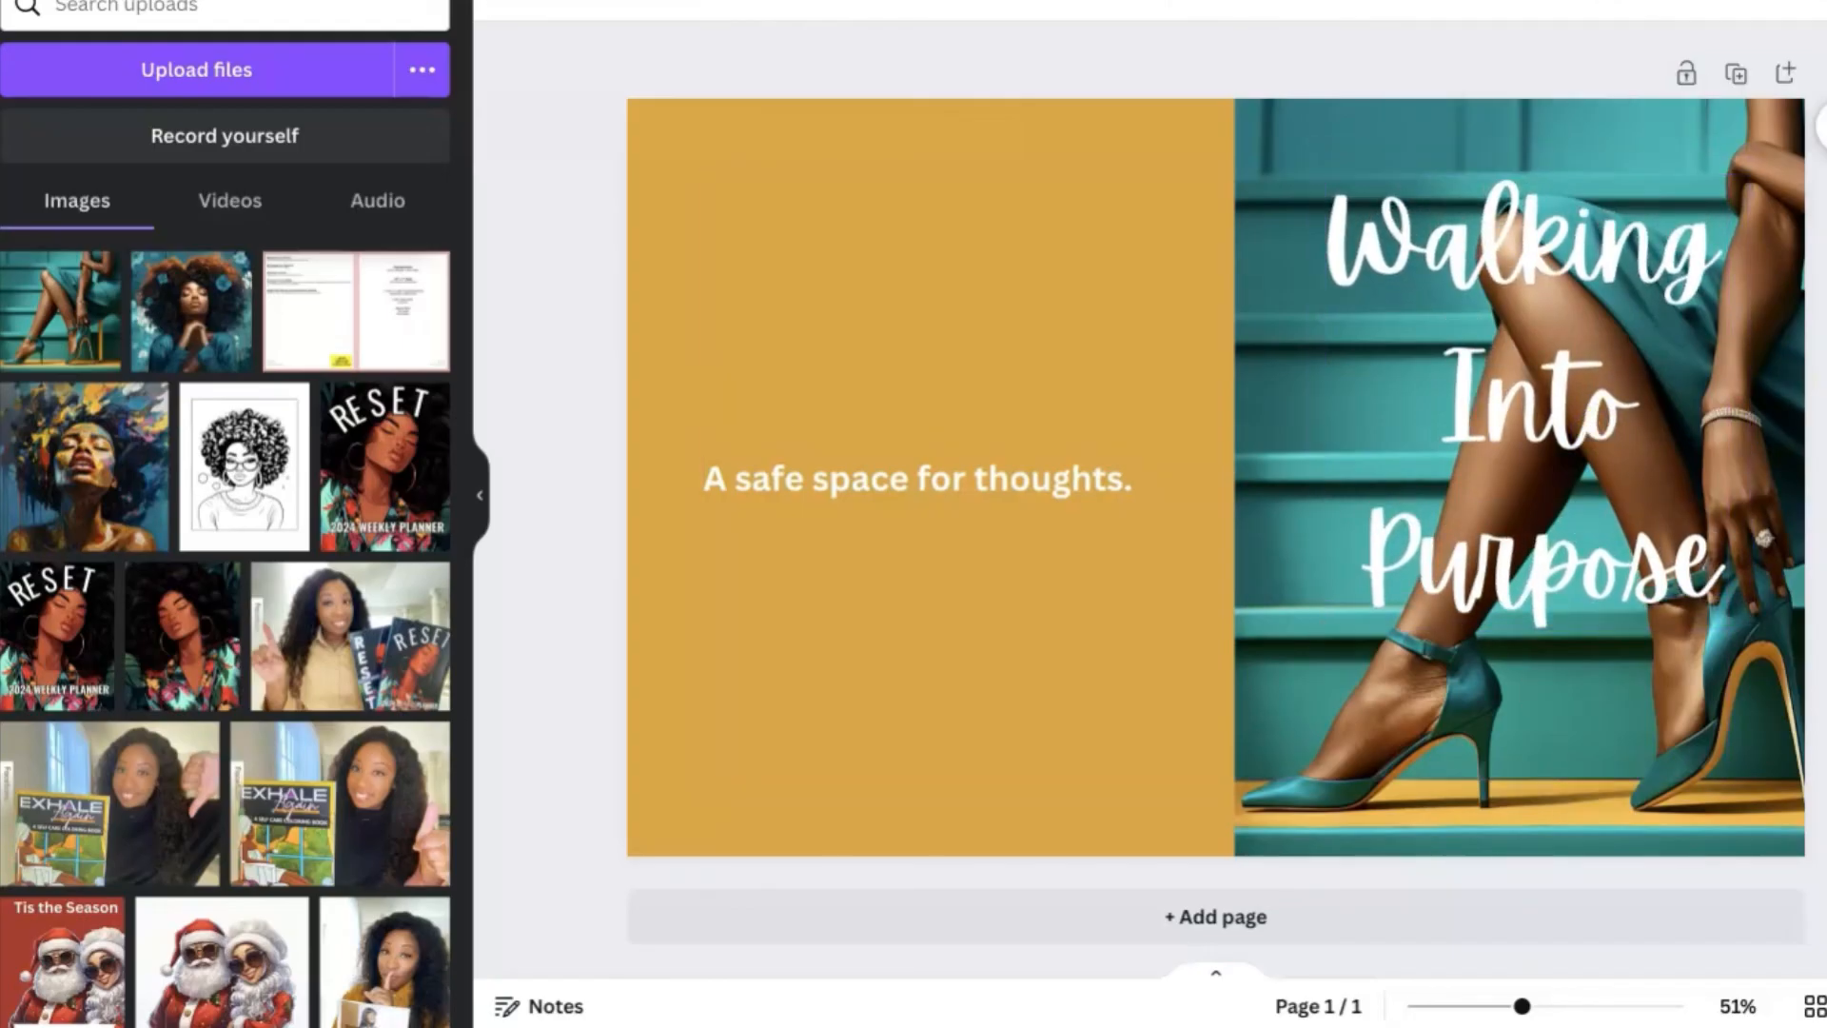